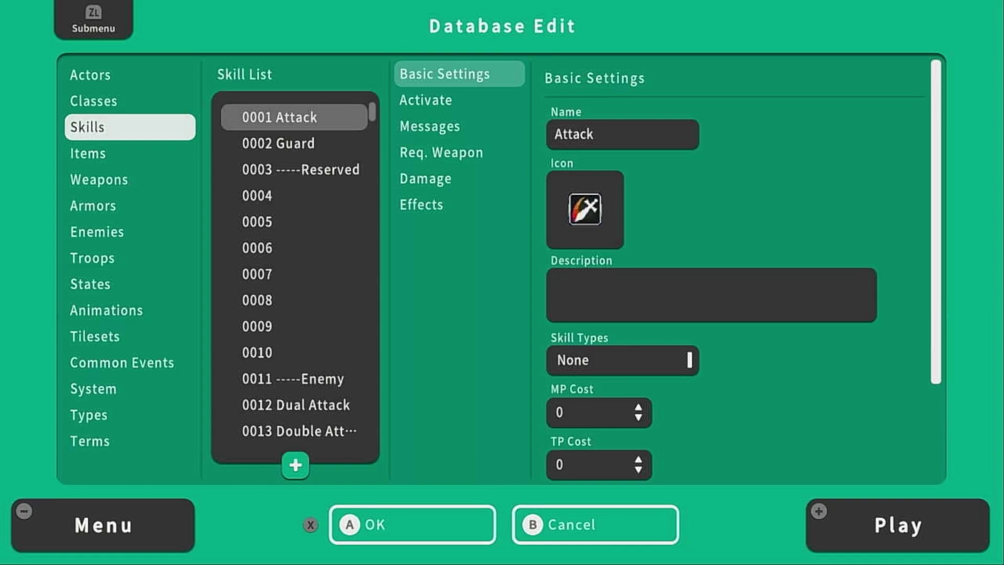
Raise the skill list's maximum number of entries to 260.
{"action": "key", "text": "Right"}
{"action": "key", "text": "Up"}
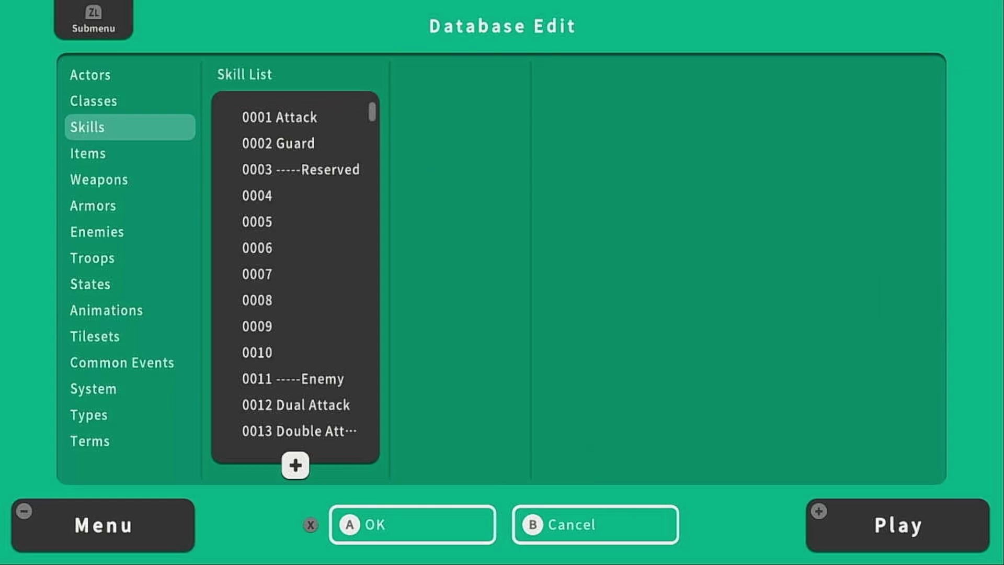
{"action": "key", "text": "Return"}
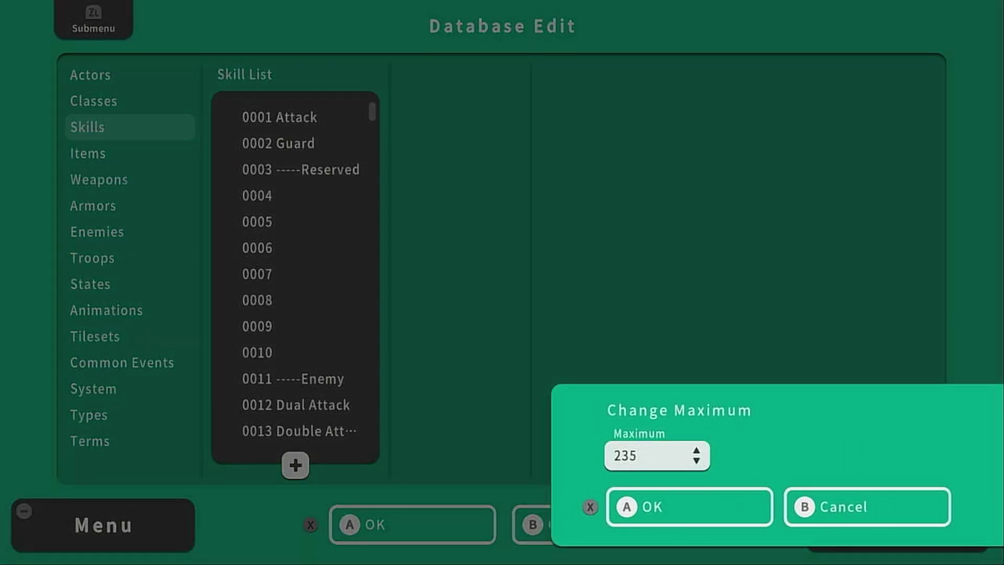
{"action": "key", "text": "Return"}
{"action": "type", "text": "260"}
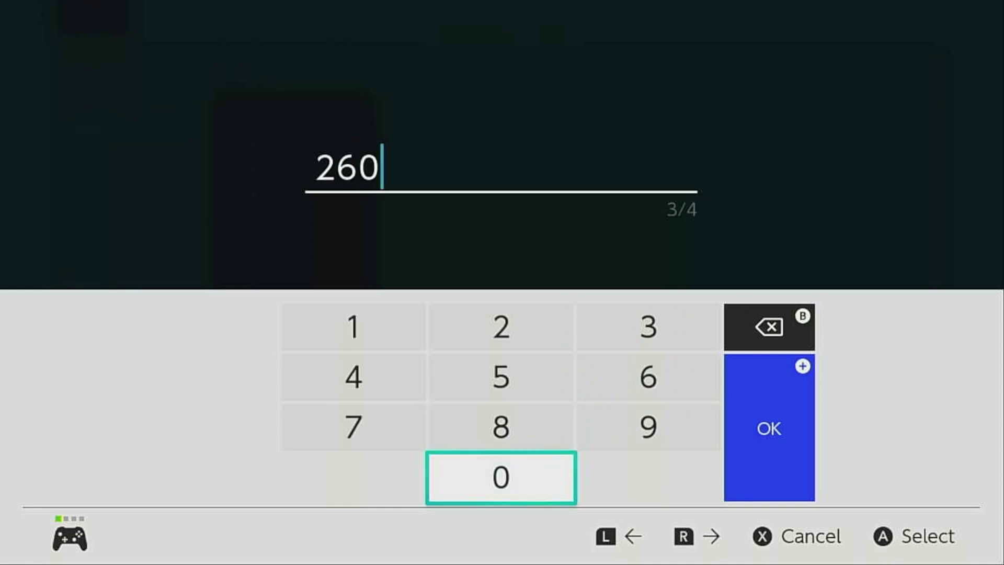
{"action": "key", "text": "Return"}
{"action": "key", "text": "Down"}
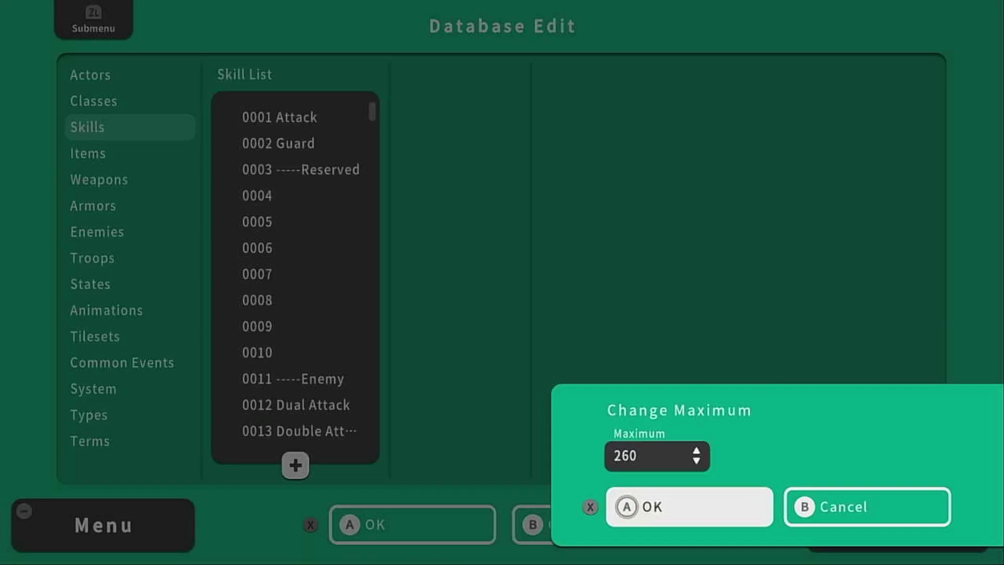
{"action": "key", "text": "Return"}
Copy the "-----Hunter Skills" header entry 0225 into the empty skill slot 0236.
{"action": "key", "text": "Up"}
{"action": "key", "text": "Up"}
{"action": "key", "text": "Up"}
{"action": "key", "text": "Up"}
{"action": "key", "text": "Up"}
{"action": "key", "text": "Up"}
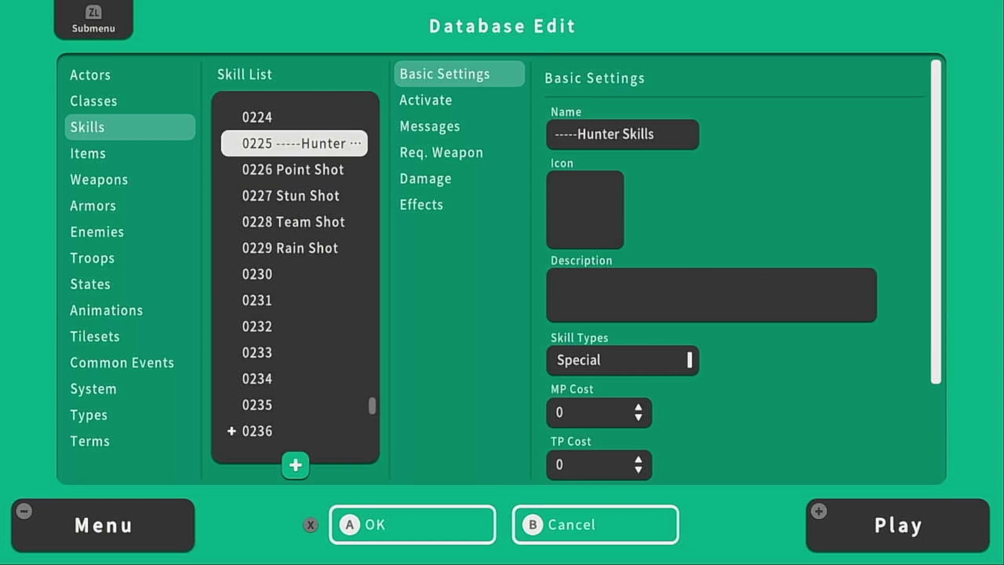
{"action": "key", "text": "ZL"}
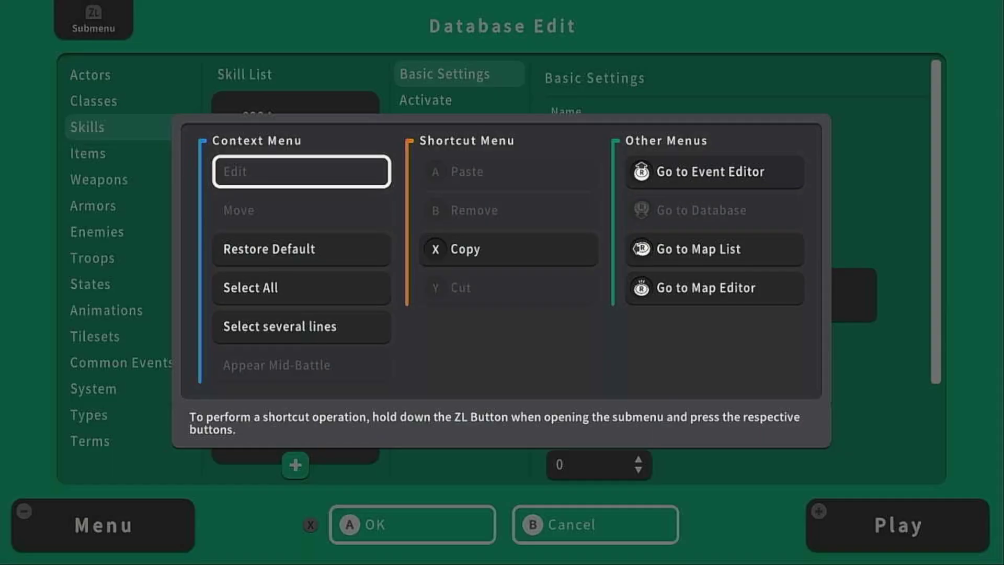
{"action": "key", "text": "x"}
{"action": "key", "text": "Down"}
{"action": "key", "text": "Down"}
{"action": "key", "text": "Down"}
{"action": "key", "text": "Down"}
{"action": "key", "text": "Down"}
{"action": "key", "text": "Down"}
{"action": "key", "text": "Down"}
{"action": "key", "text": "Down"}
{"action": "key", "text": "Down"}
{"action": "key", "text": "Down"}
{"action": "key", "text": "Down"}
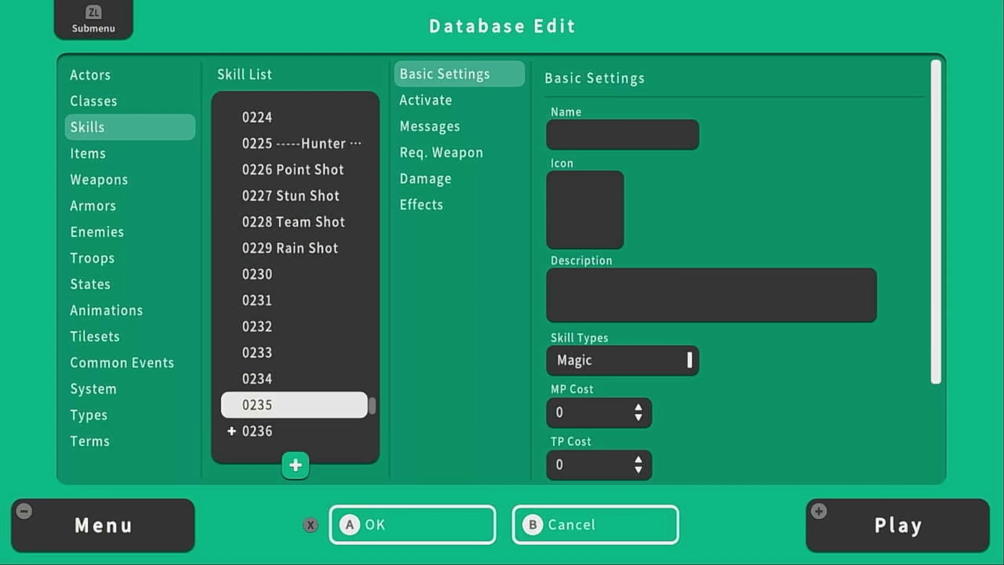
{"action": "key", "text": "a"}
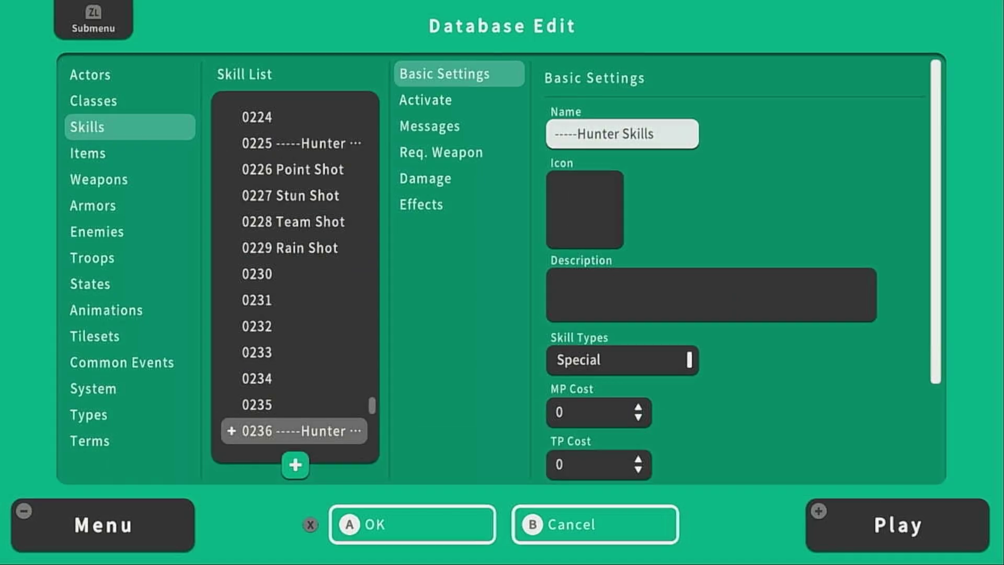
Rename the header in skill slot 0236 to "-----Sword Fighter".
{"action": "key", "text": "Return"}
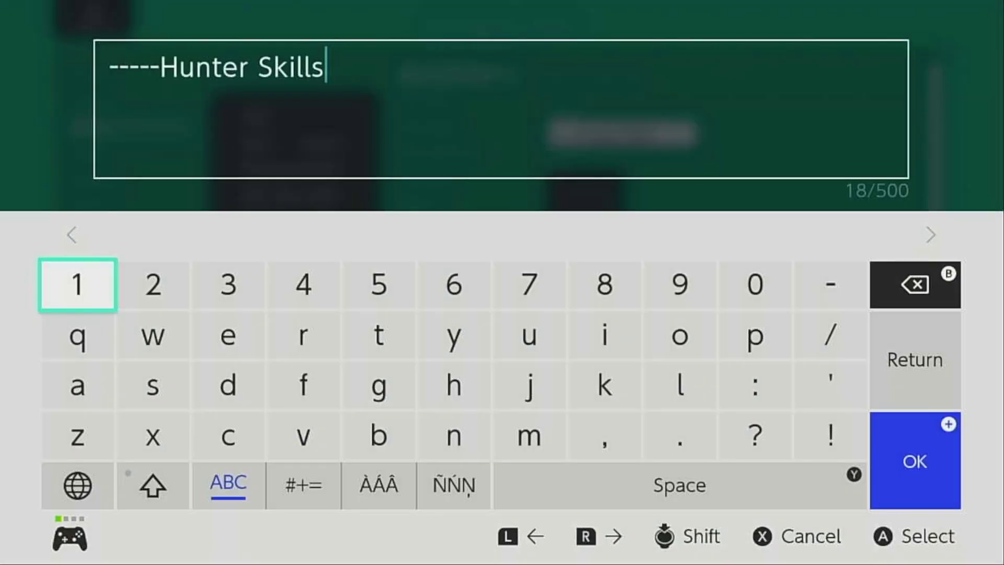
{"action": "key", "text": "BackSpace"}
{"action": "key", "text": "BackSpace"}
{"action": "key", "text": "BackSpace"}
{"action": "key", "text": "BackSpace"}
{"action": "key", "text": "BackSpace"}
{"action": "key", "text": "BackSpace"}
{"action": "key", "text": "BackSpace"}
{"action": "key", "text": "BackSpace"}
{"action": "key", "text": "BackSpace"}
{"action": "key", "text": "BackSpace"}
{"action": "key", "text": "BackSpace"}
{"action": "key", "text": "BackSpace"}
{"action": "key", "text": "BackSpace"}
{"action": "type", "text": "Sword Fighter"}
{"action": "key", "text": "Return"}
{"action": "key", "text": "b"}
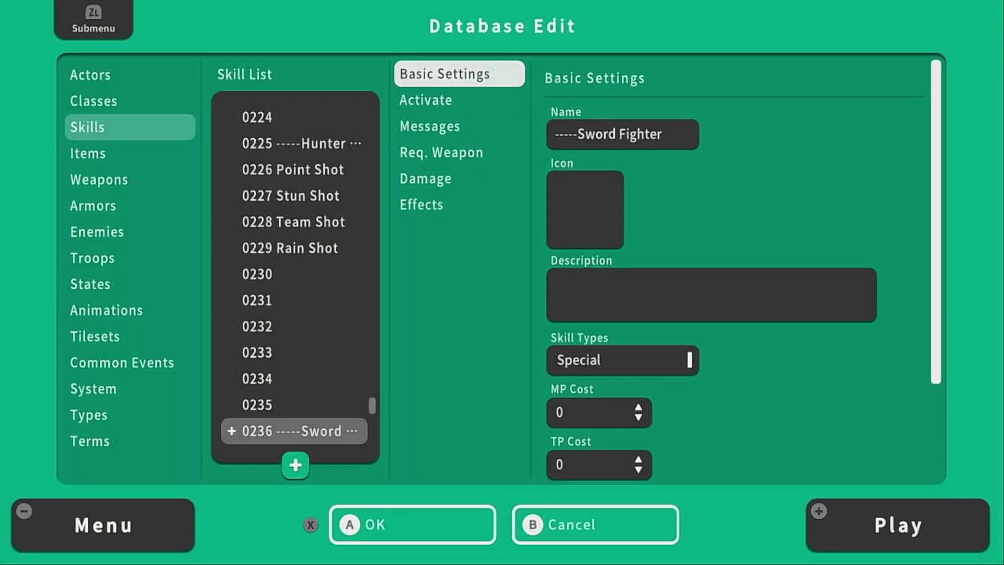
{"action": "key", "text": "b"}
{"action": "key", "text": "Down"}
{"action": "key", "text": "Up"}
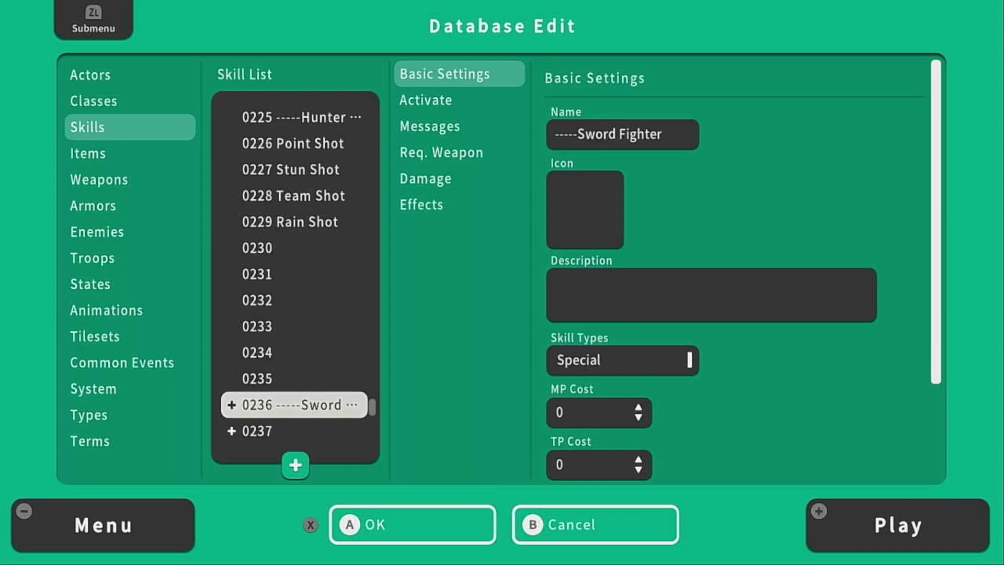
Name skill 0237 "Sword Slash" and give it the sword icon with the blue background.
{"action": "key", "text": "Down"}
{"action": "key", "text": "Return"}
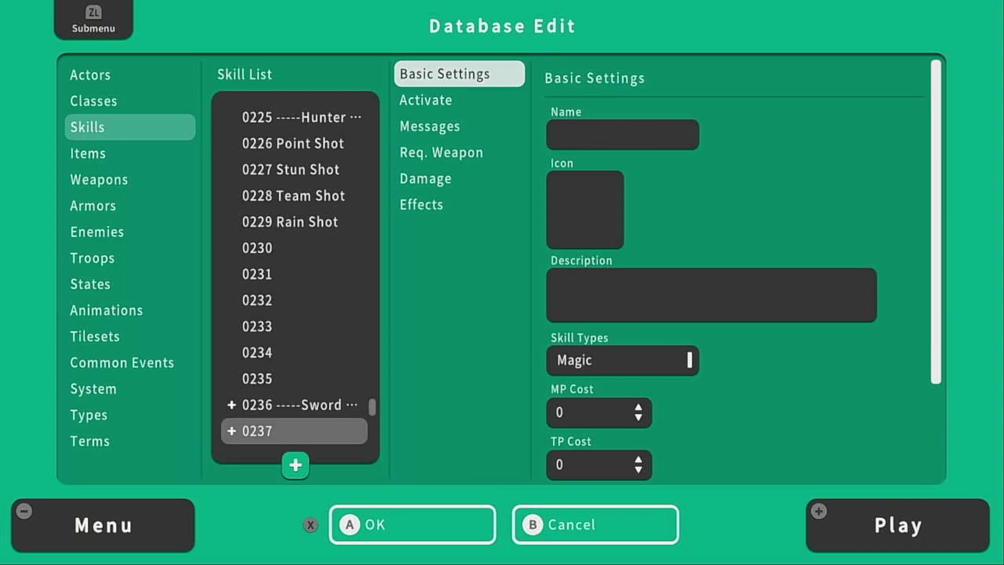
{"action": "key", "text": "Return"}
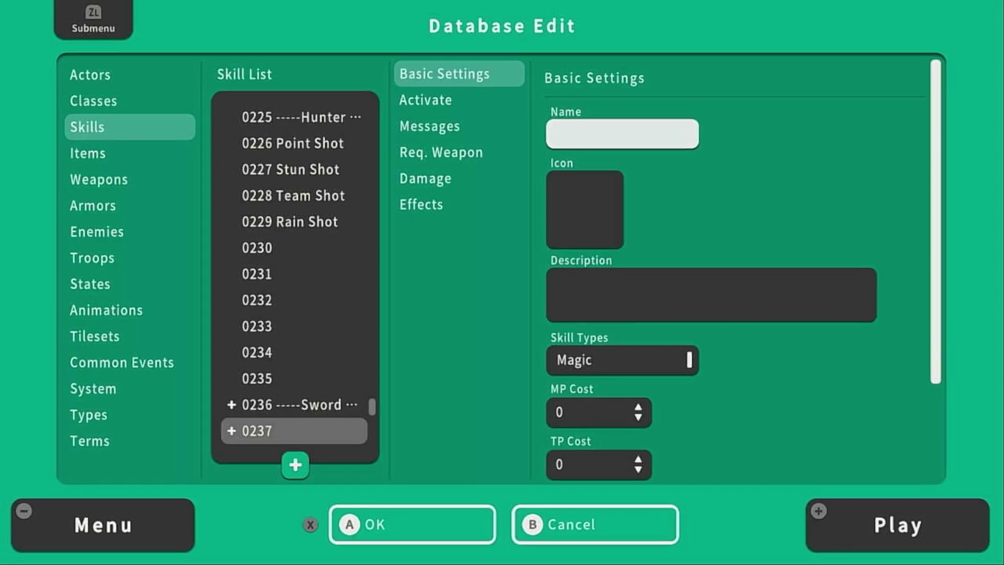
{"action": "type", "text": "Sword Slash"}
{"action": "key", "text": "Down"}
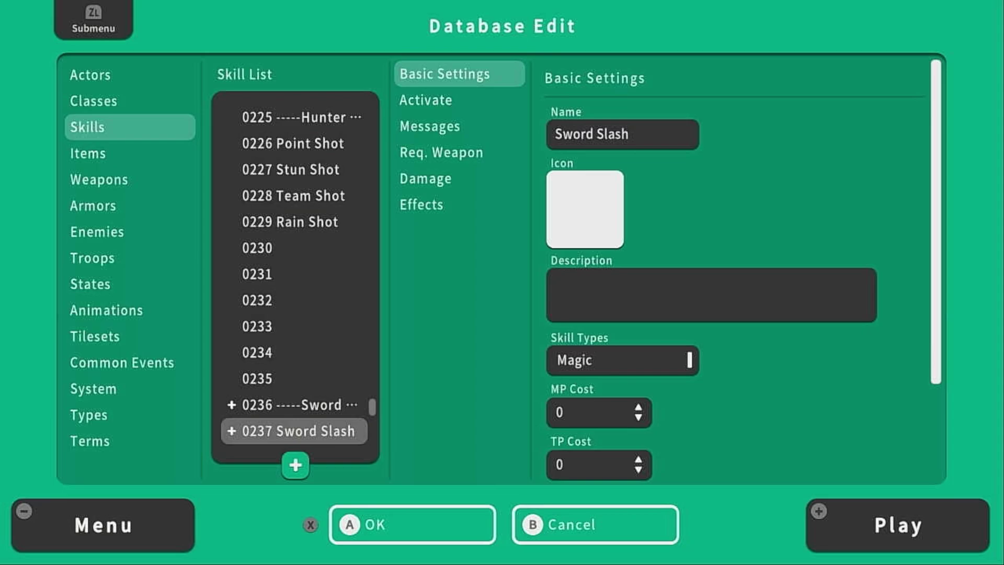
{"action": "key", "text": "Return"}
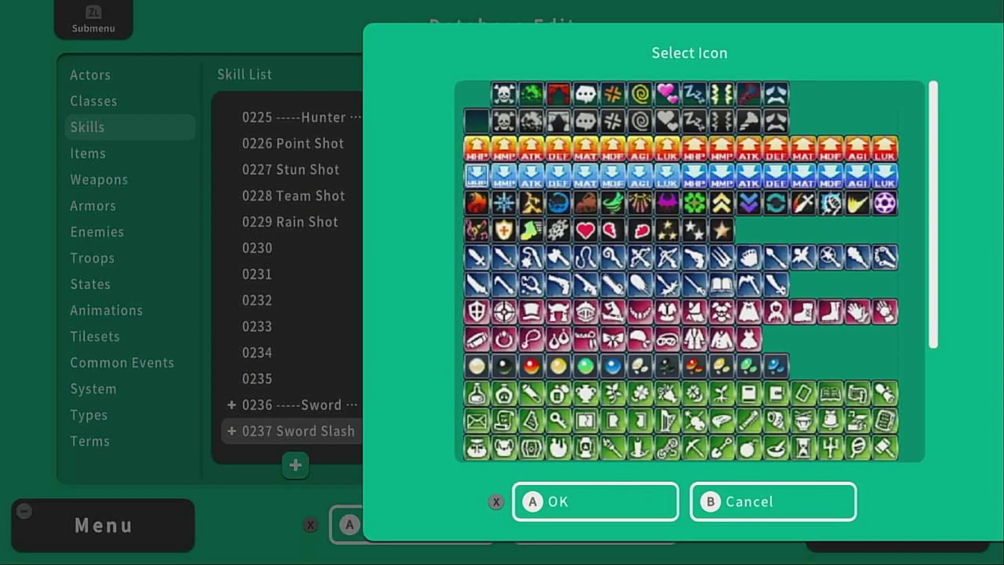
{"action": "key", "text": "Return"}
Set the Sword Slash description to "Slashes an enemy with your sword.".
{"action": "key", "text": "Down"}
{"action": "key", "text": "Return"}
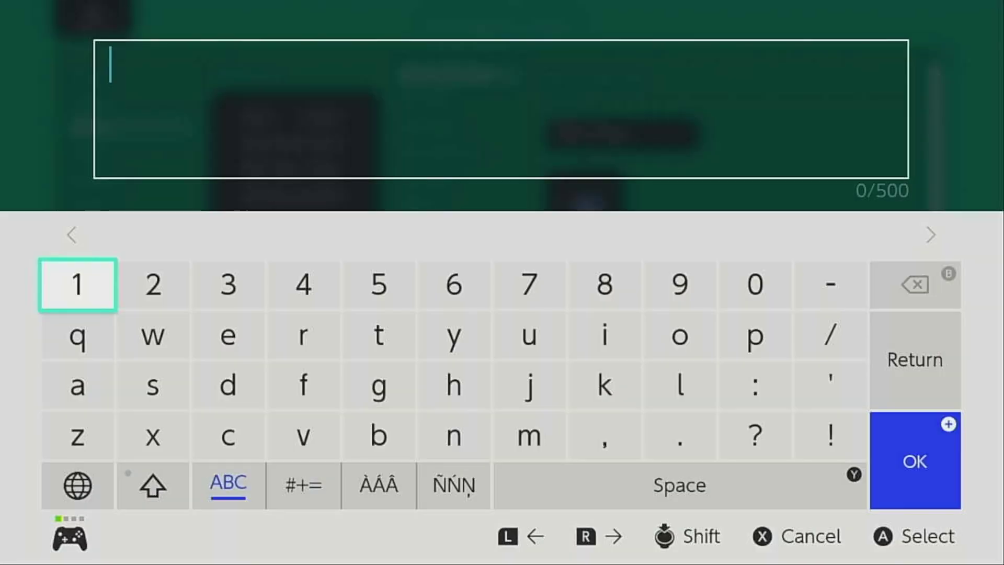
{"action": "type", "text": "Slashes an enemy with your sword."}
{"action": "key", "text": "Return"}
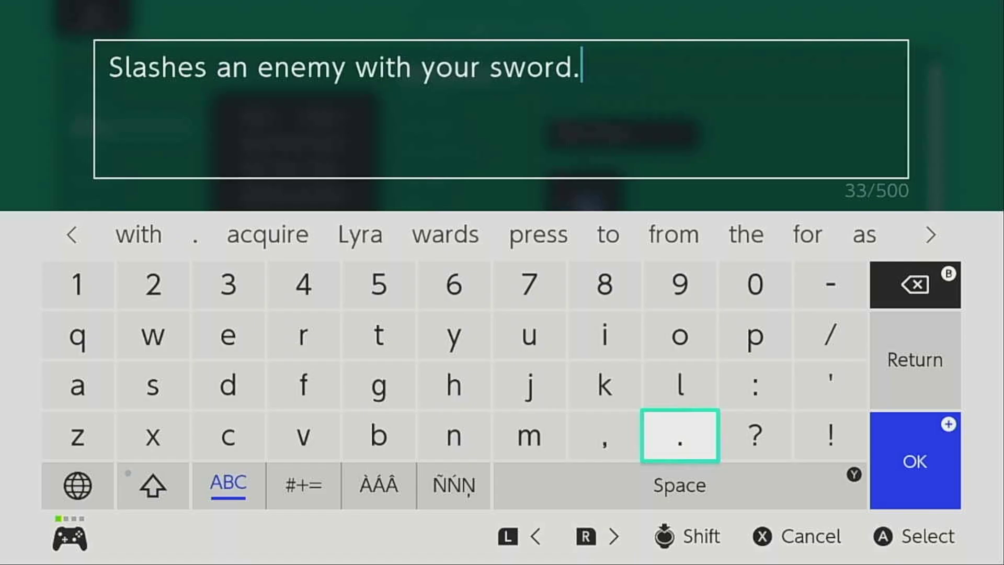
{"action": "key", "text": "Return"}
Set the skill type of Sword Slash to Special.
{"action": "key", "text": "Down"}
{"action": "key", "text": "Return"}
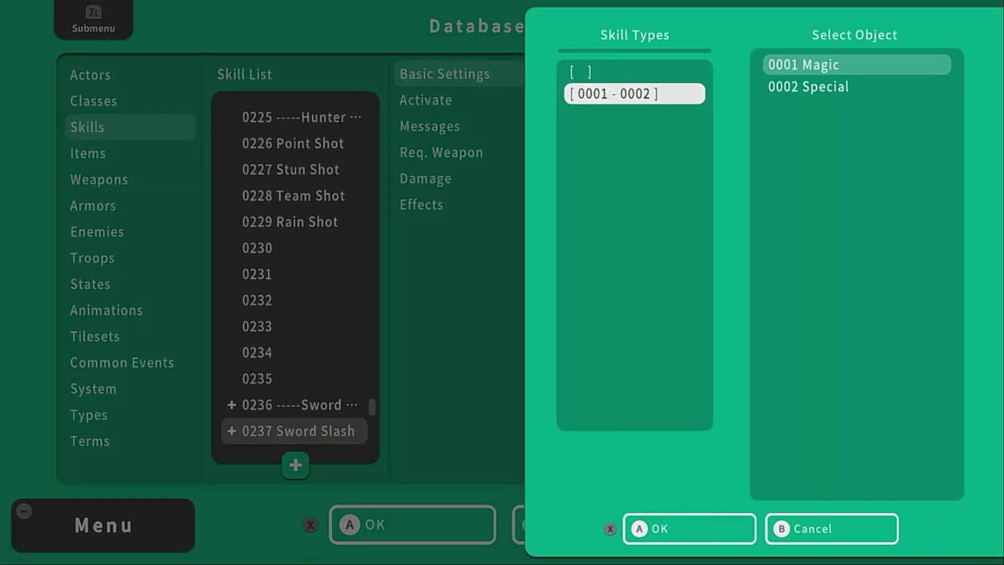
{"action": "key", "text": "Return"}
{"action": "key", "text": "Down"}
{"action": "key", "text": "Return"}
Set the TP cost of Sword Slash to 5.
{"action": "key", "text": "Down"}
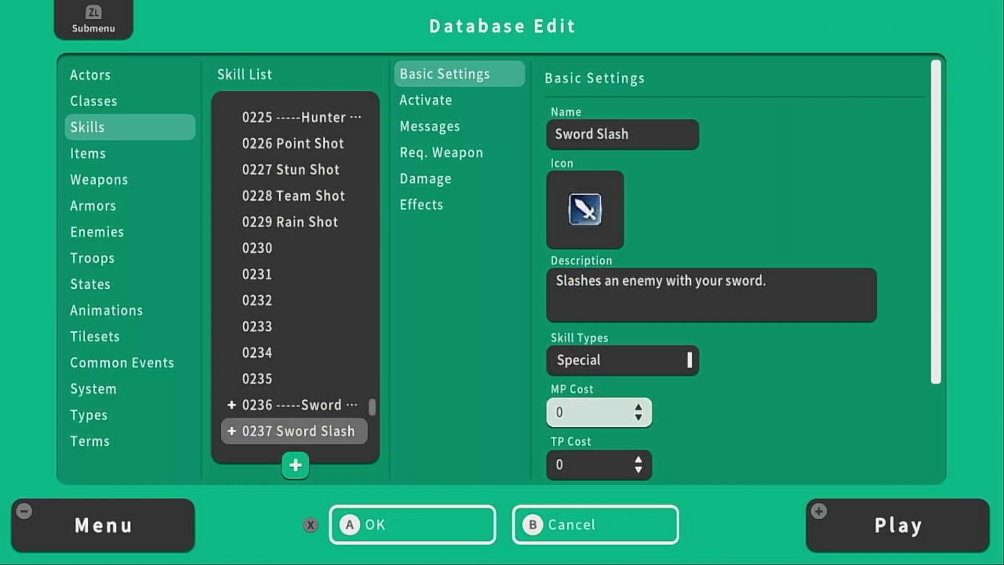
{"action": "key", "text": "Down"}
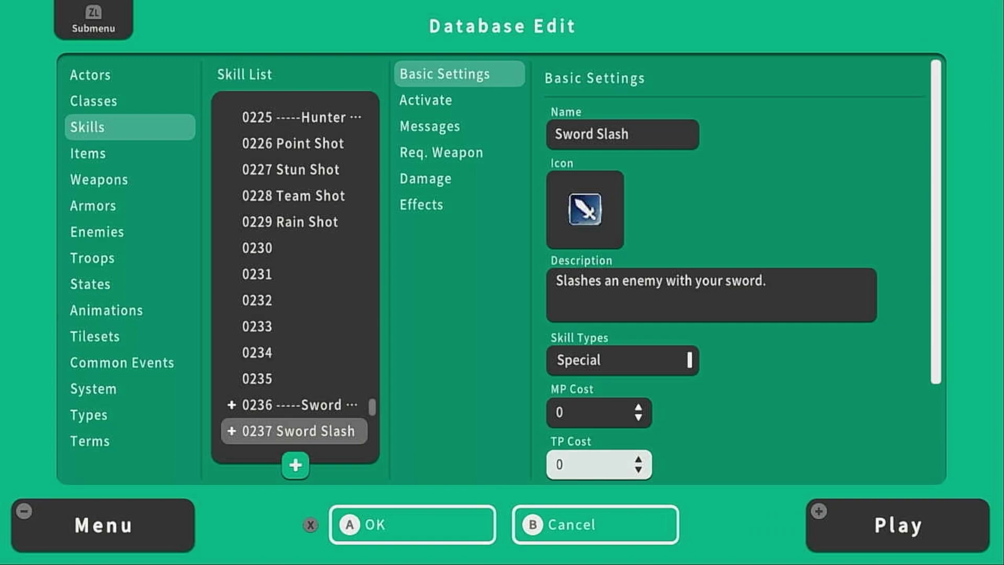
{"action": "key", "text": "Return"}
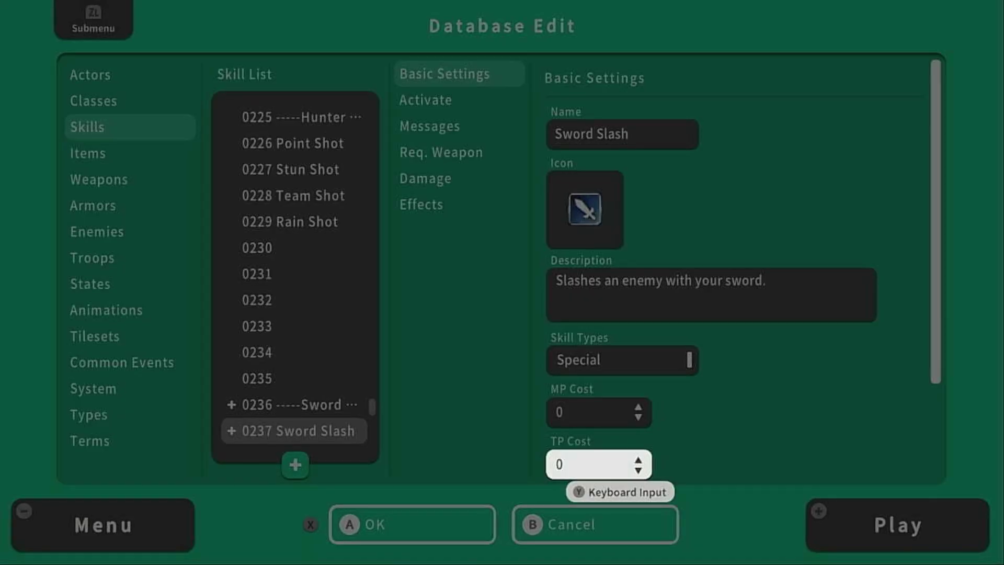
{"action": "type", "text": "5"}
{"action": "key", "text": "Return"}
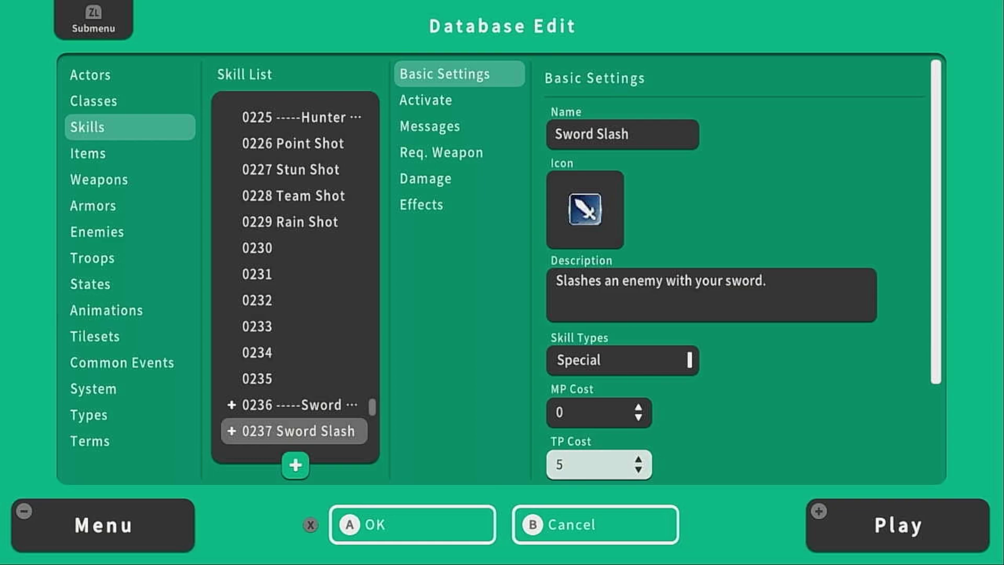
Restrict the occasion for using Sword Slash to Battle Screen.
{"action": "key", "text": "Down"}
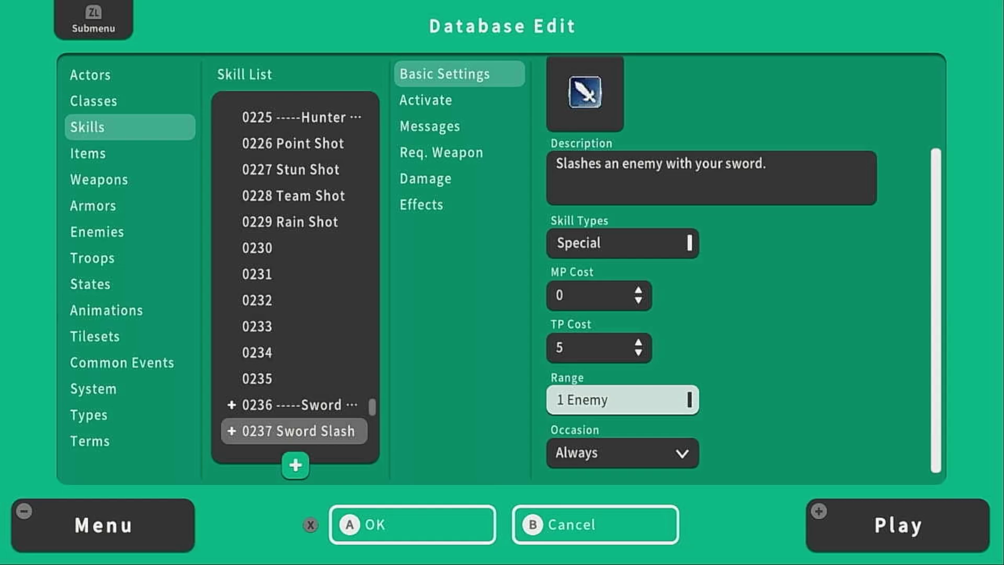
{"action": "key", "text": "Down"}
{"action": "key", "text": "Return"}
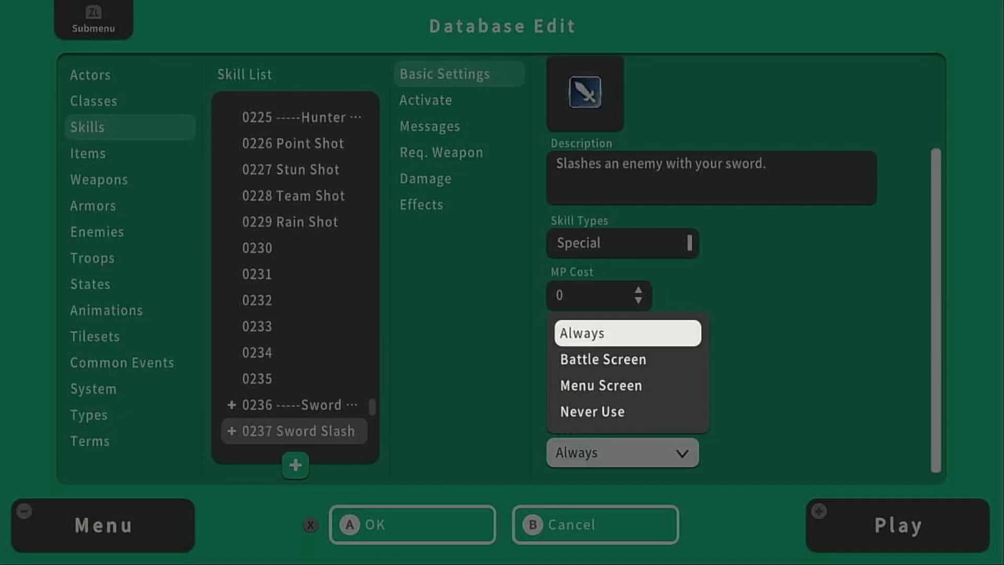
{"action": "key", "text": "Down"}
{"action": "key", "text": "Return"}
Set the hit type in the Sword Slash activation settings to Phys Attack.
{"action": "key", "text": "Page_Down"}
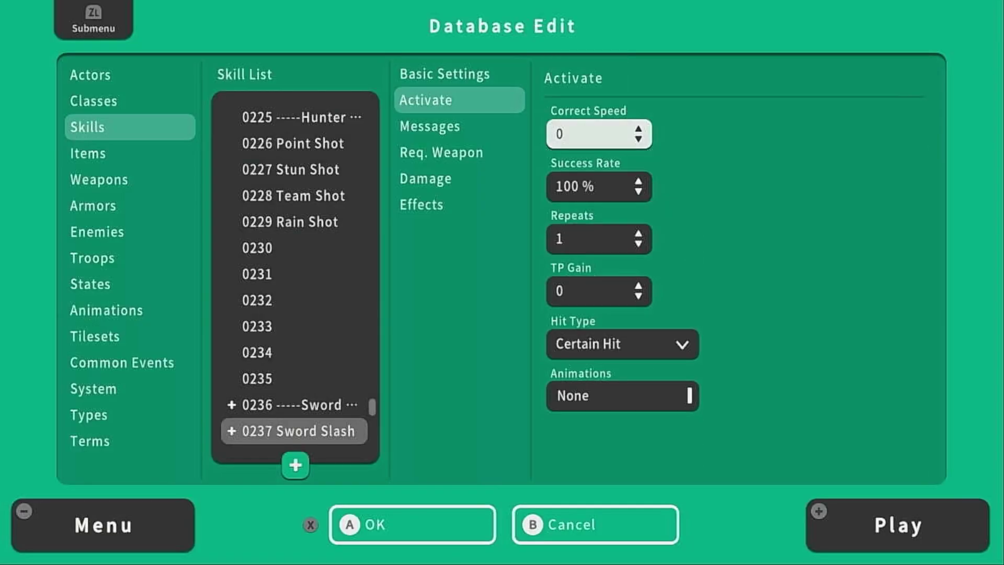
{"action": "key", "text": "Down"}
{"action": "key", "text": "Down"}
{"action": "key", "text": "Down"}
{"action": "key", "text": "Down"}
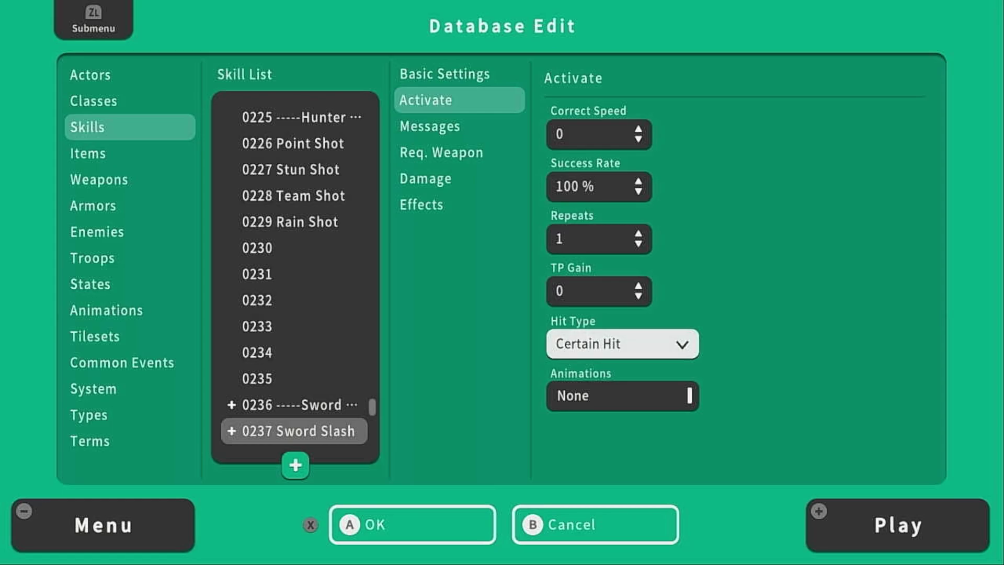
{"action": "key", "text": "Return"}
{"action": "key", "text": "Down"}
{"action": "key", "text": "Return"}
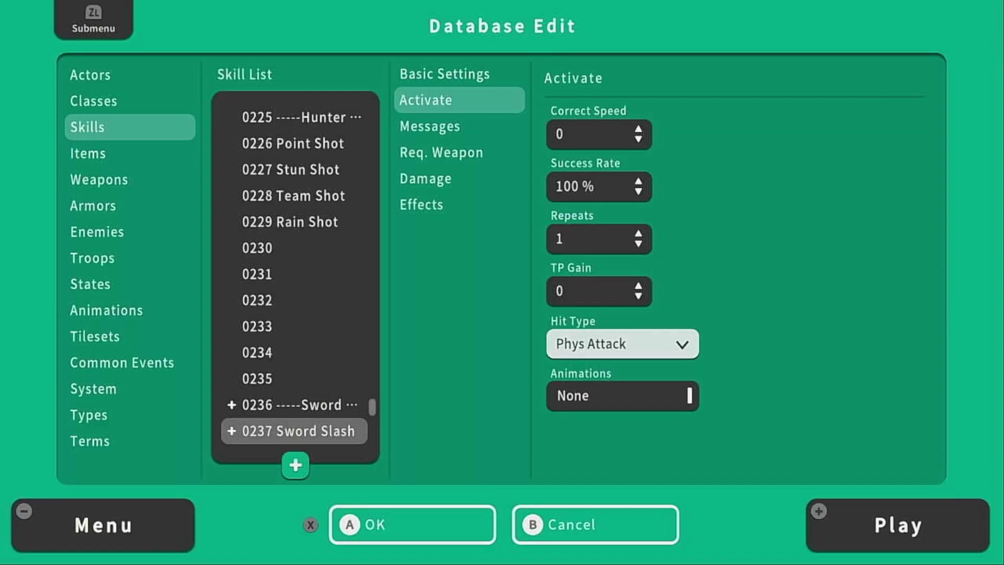
Assign the animation 0006 Slash (Physical) to Sword Slash.
{"action": "key", "text": "Down"}
{"action": "key", "text": "Return"}
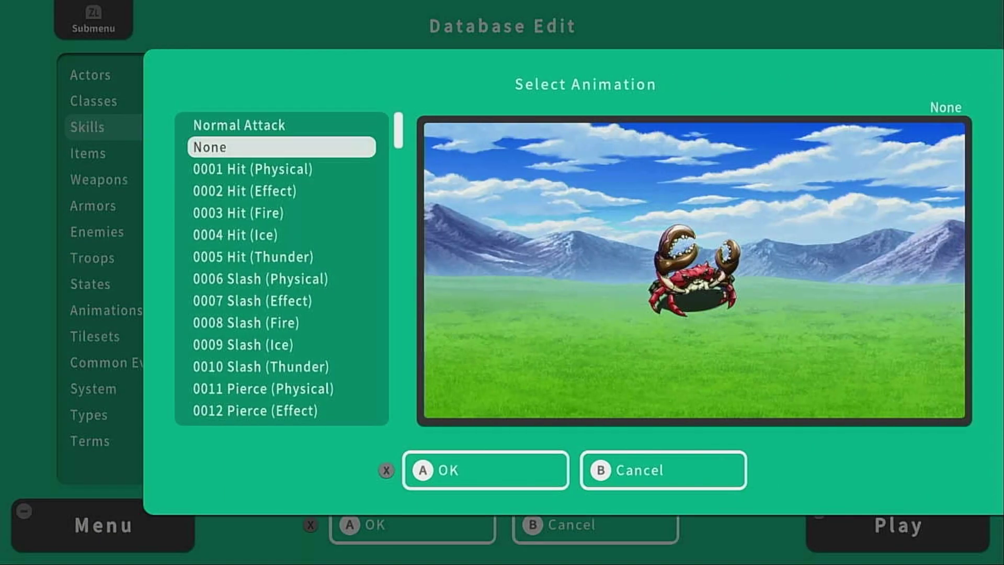
{"action": "key", "text": "Down"}
{"action": "key", "text": "Down"}
{"action": "key", "text": "Down"}
{"action": "key", "text": "Down"}
{"action": "key", "text": "Down"}
{"action": "key", "text": "Down"}
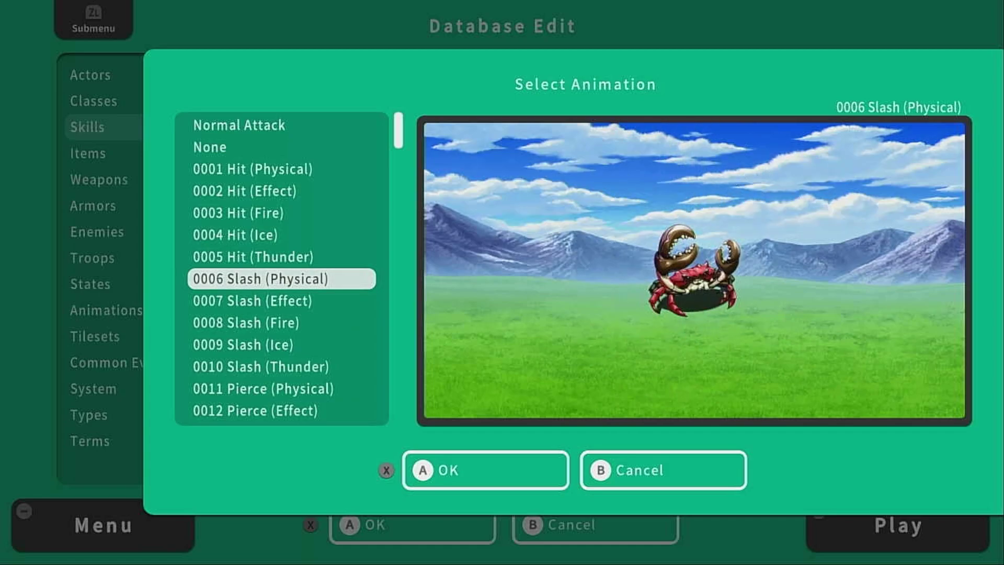
{"action": "key", "text": "Return"}
Fill the first Sword Slash message line with the preset text "%1 uses %2!".
{"action": "key", "text": "Down"}
{"action": "key", "text": "Down"}
{"action": "key", "text": "Down"}
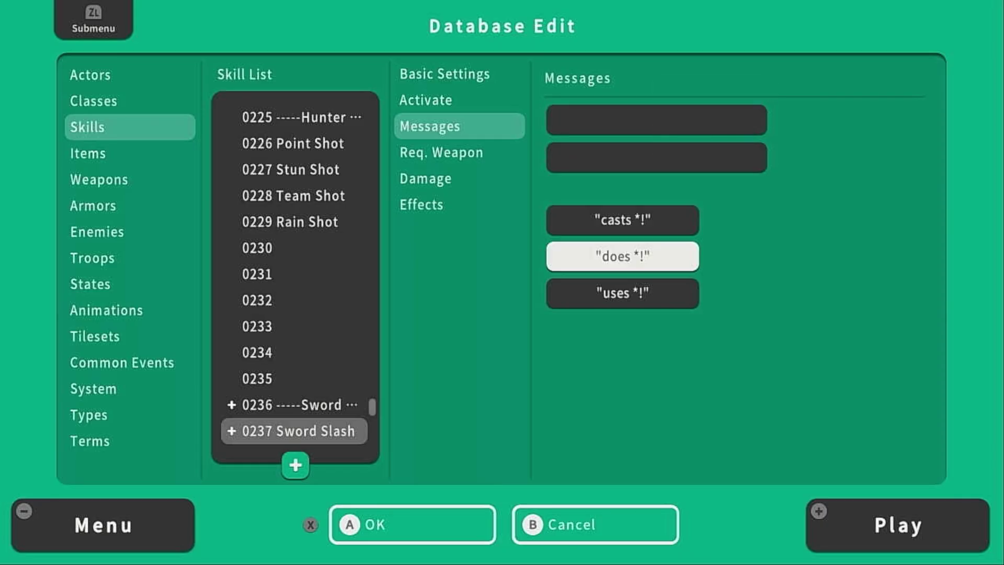
{"action": "key", "text": "Return"}
{"action": "key", "text": "Escape"}
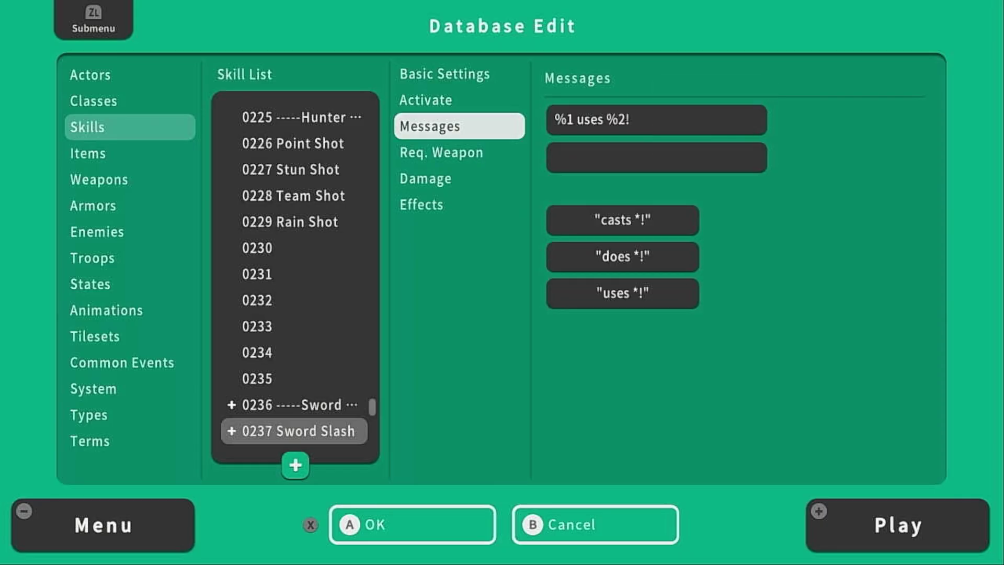
Make 0002 Sword the required weapon type for Sword Slash.
{"action": "key", "text": "Down"}
{"action": "key", "text": "Return"}
{"action": "key", "text": "Return"}
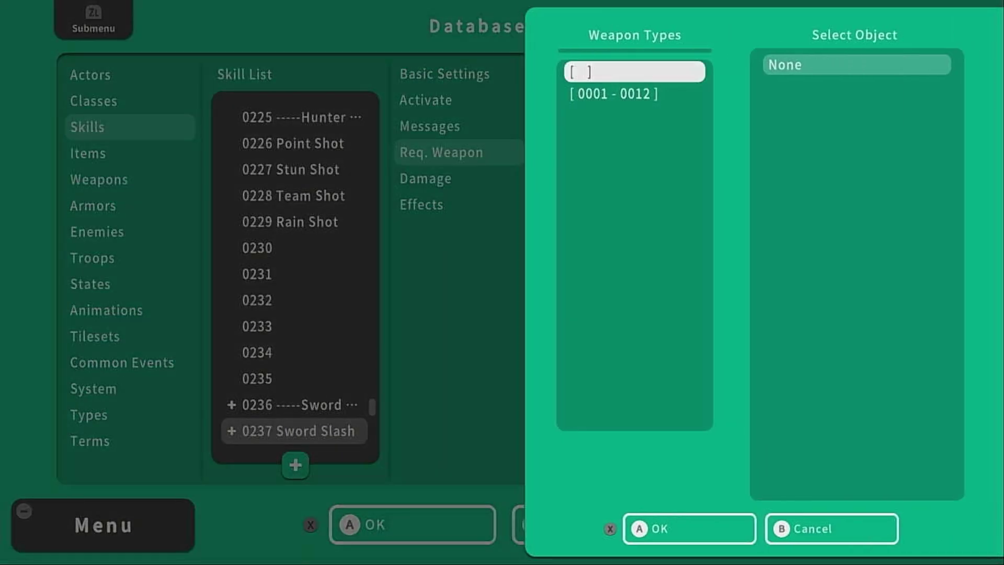
{"action": "key", "text": "Down"}
{"action": "key", "text": "Return"}
{"action": "key", "text": "Down"}
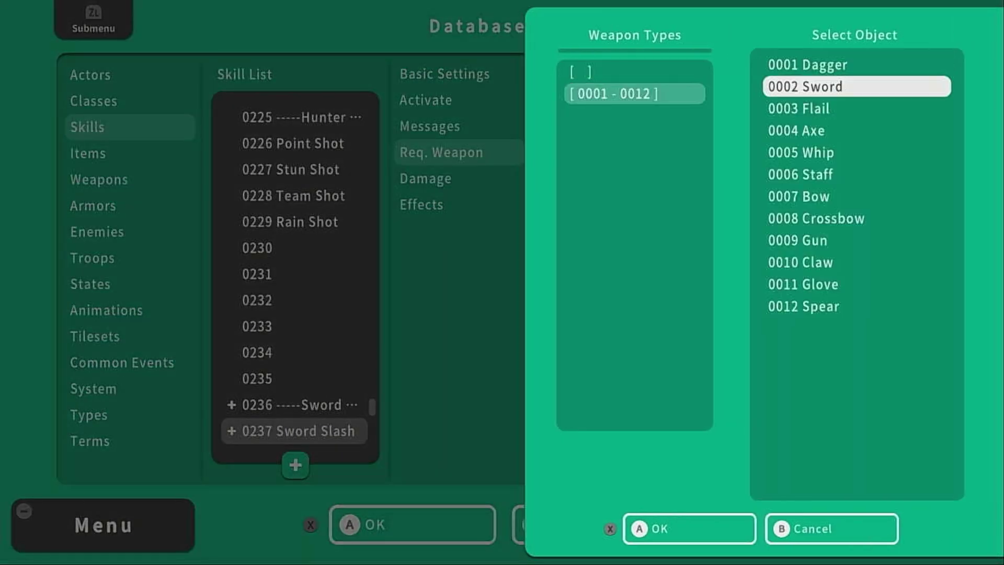
{"action": "key", "text": "Return"}
{"action": "key", "text": "Return"}
{"action": "key", "text": "Escape"}
Set the damage type of Sword Slash to HP Damage.
{"action": "key", "text": "Down"}
{"action": "key", "text": "Return"}
{"action": "key", "text": "Down"}
{"action": "key", "text": "Down"}
{"action": "key", "text": "Up"}
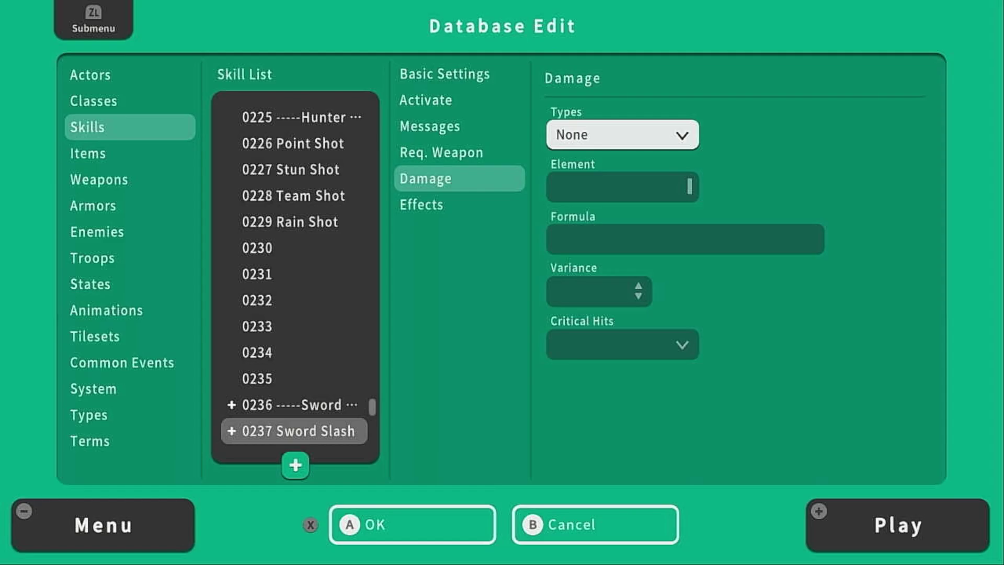
{"action": "key", "text": "Return"}
{"action": "key", "text": "Down"}
{"action": "key", "text": "Return"}
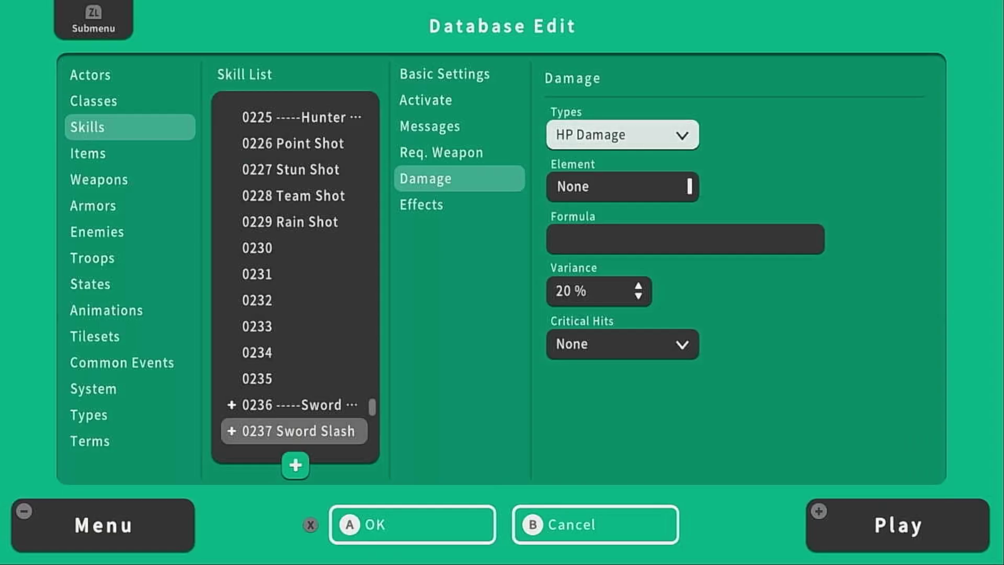
Look through the Basic Parameters, Applied Parameters and Other options available for Sword Slash's damage formula.
{"action": "key", "text": "Down"}
{"action": "key", "text": "Return"}
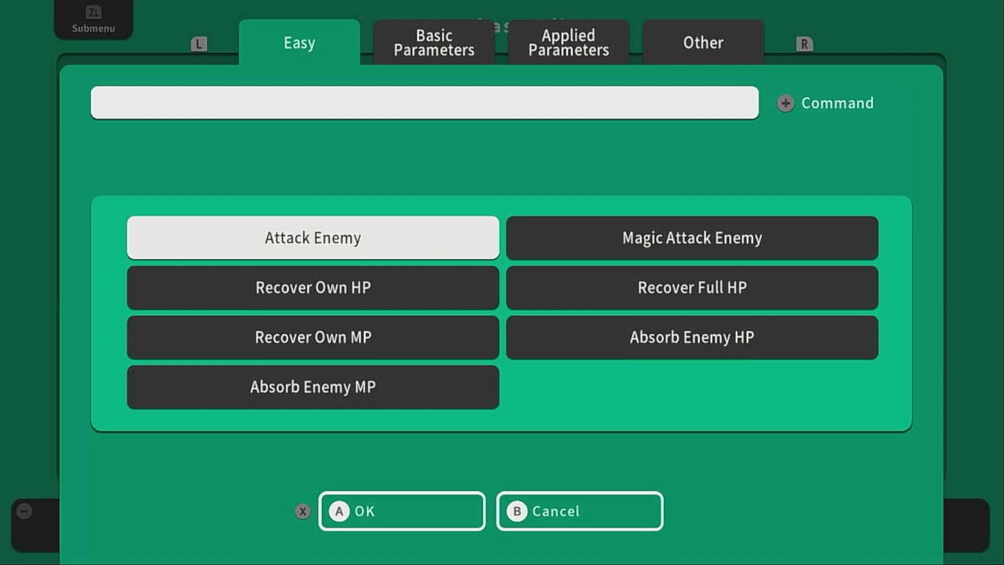
{"action": "key", "text": "r"}
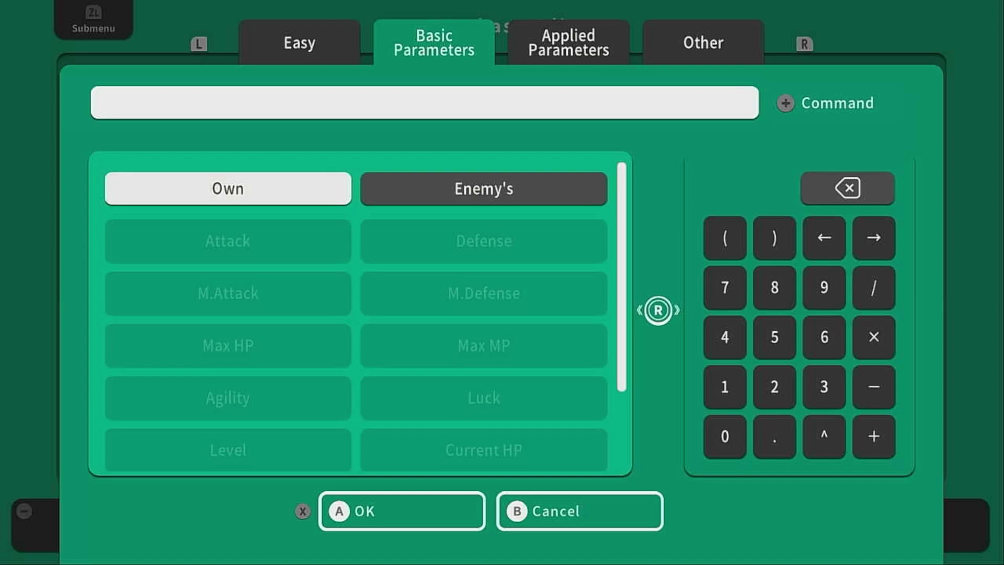
{"action": "key", "text": "w"}
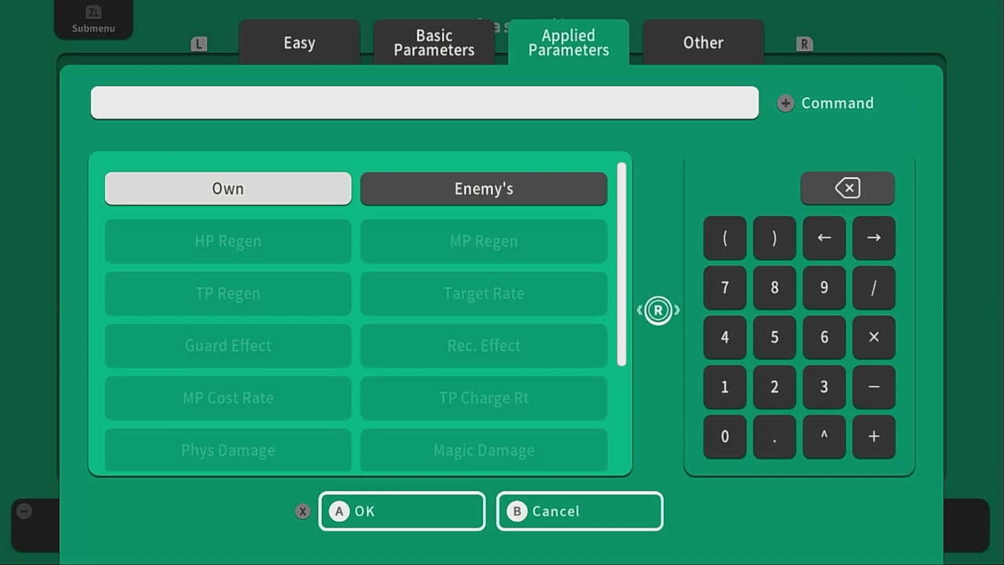
{"action": "key", "text": "r"}
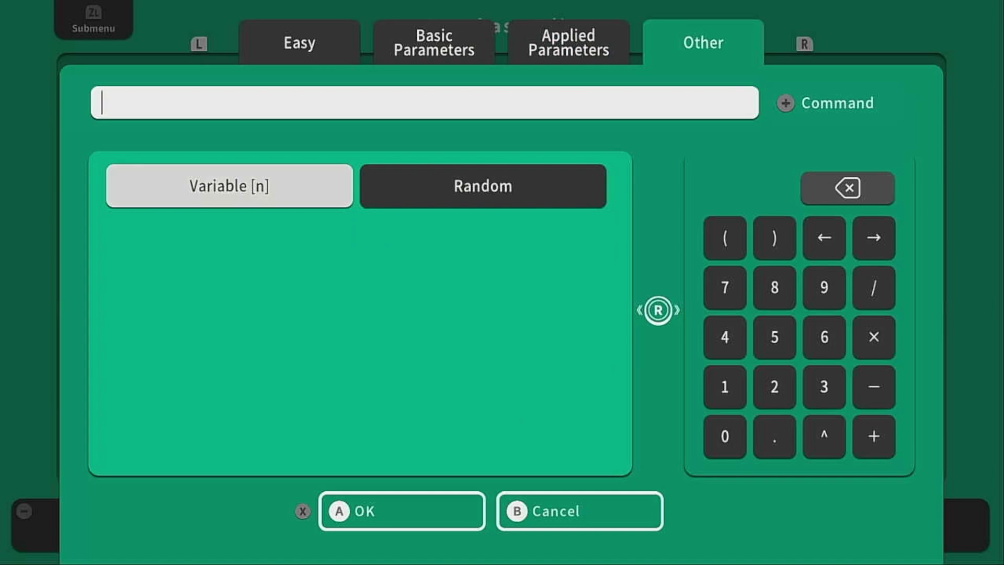
{"action": "key", "text": "l"}
{"action": "key", "text": "l"}
{"action": "key", "text": "l"}
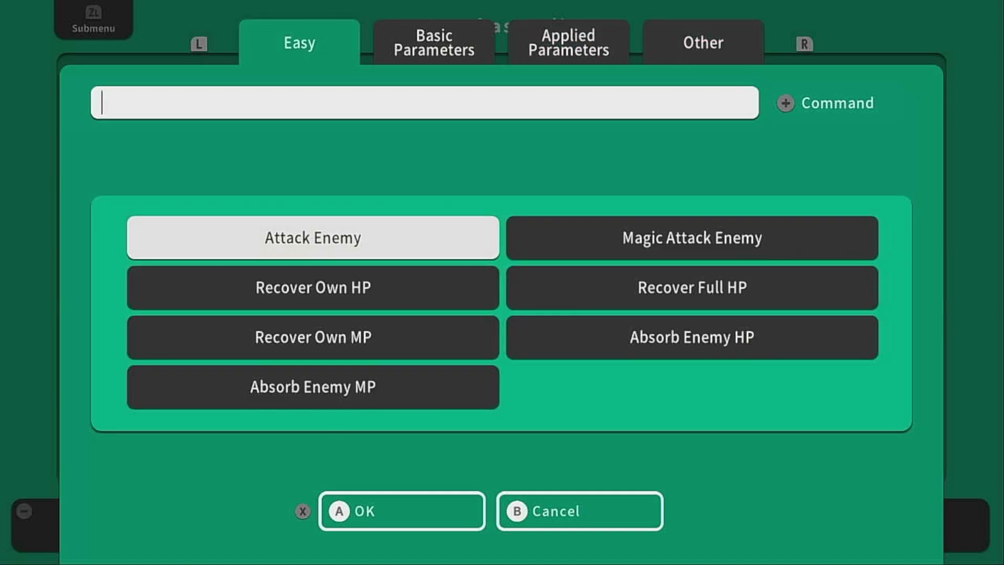
Fill Sword Slash's damage formula with the Attack Enemy preset and show it in command notation.
{"action": "key", "text": "Return"}
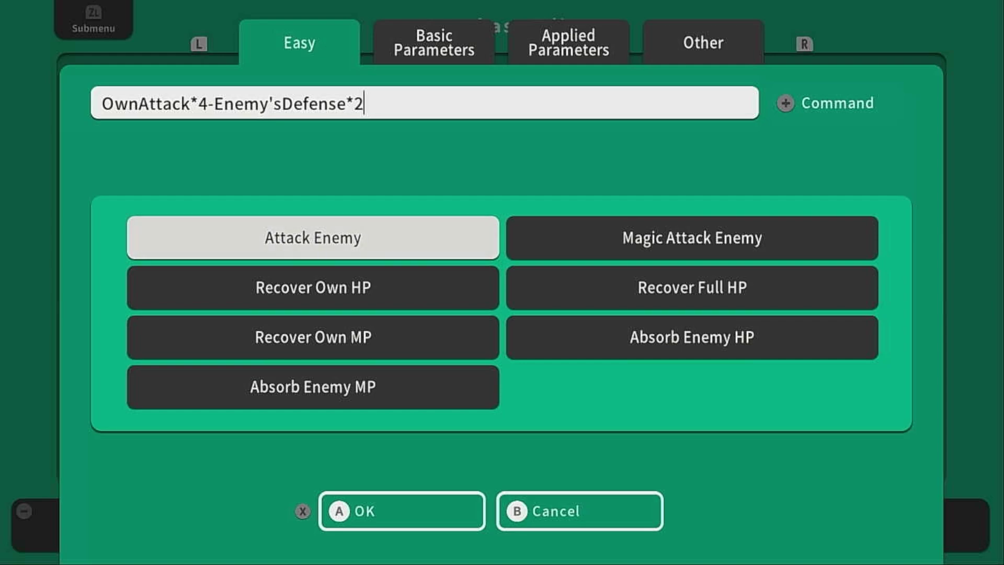
{"action": "key", "text": "plus"}
{"action": "key", "text": "plus"}
{"action": "key", "text": "plus"}
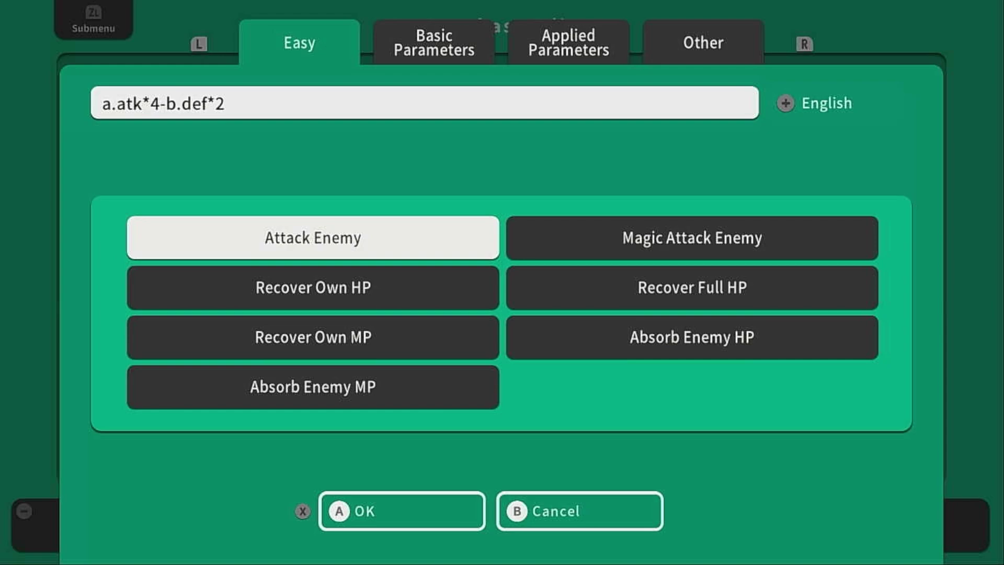
{"action": "key", "text": "plus"}
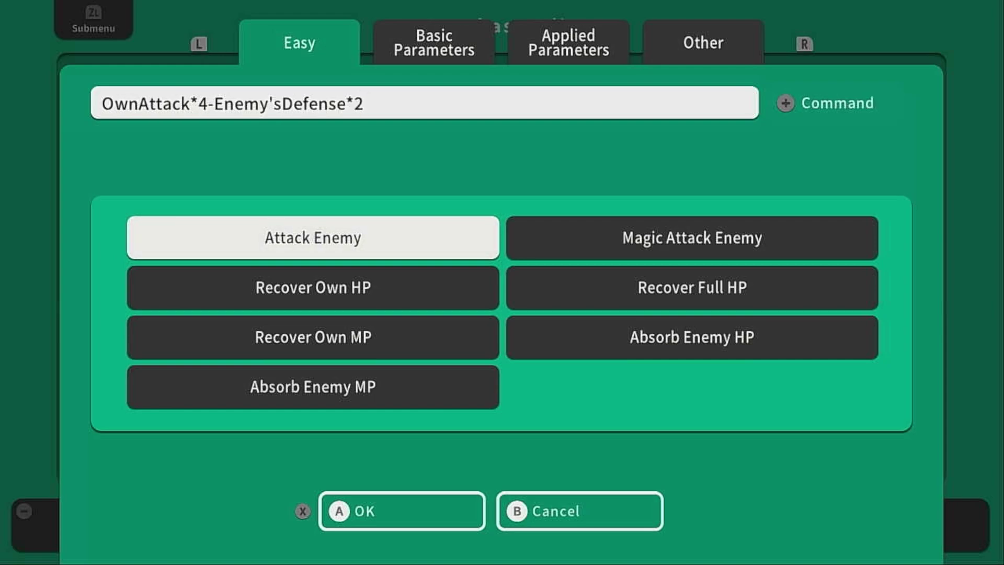
{"action": "key", "text": "plus"}
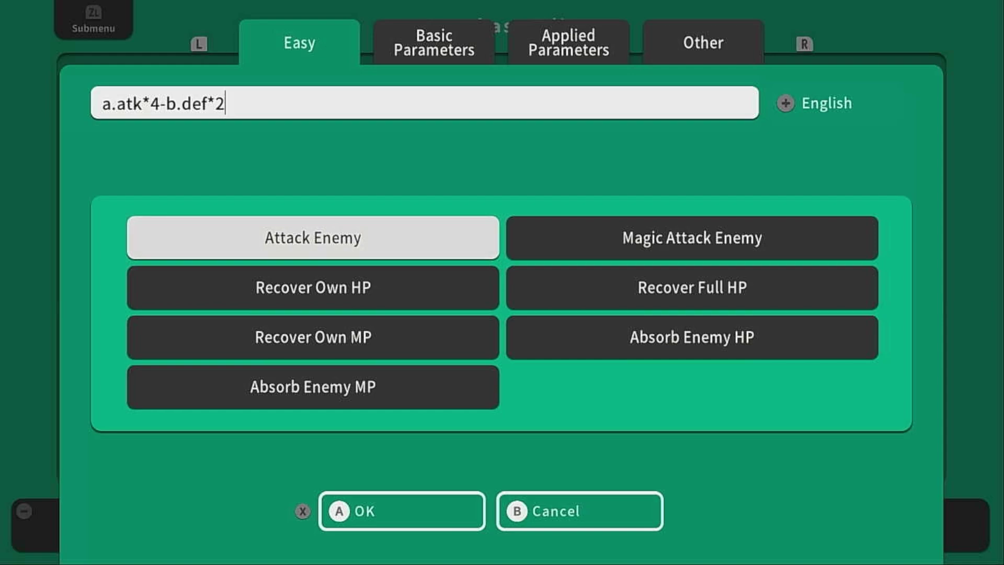
Change the attack multiplier to 5 so the damage formula reads a.atk*5-b.def*2, and accept the formula.
{"action": "key", "text": "r"}
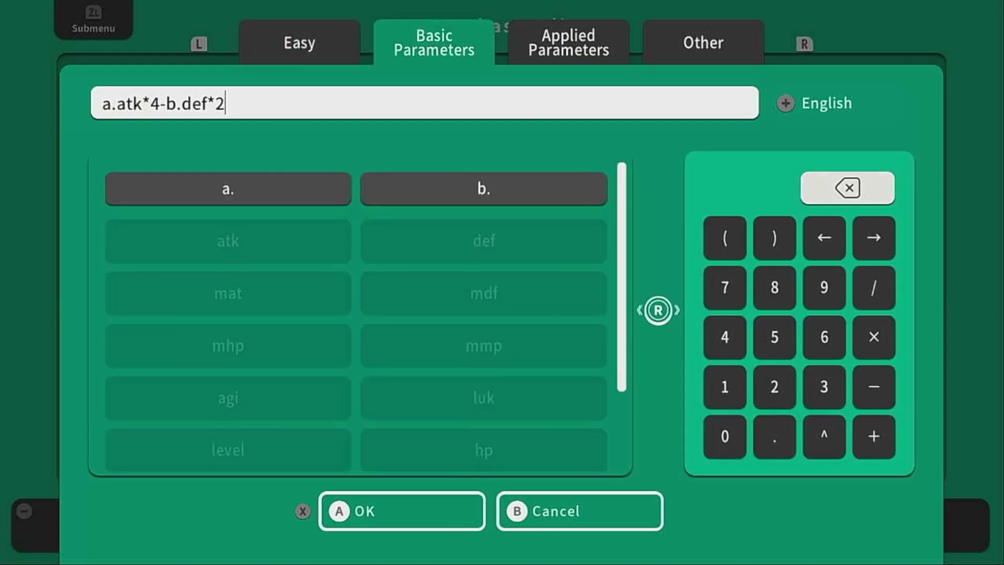
{"action": "key", "text": "Down"}
{"action": "key", "text": "Right"}
{"action": "key", "text": "Right"}
{"action": "key", "text": "Return"}
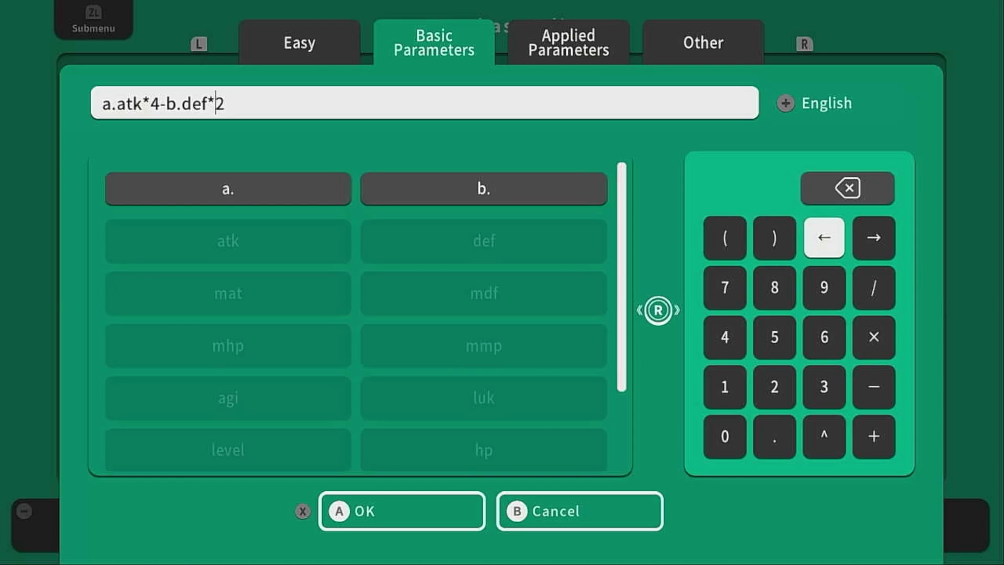
{"action": "key", "text": "Return"}
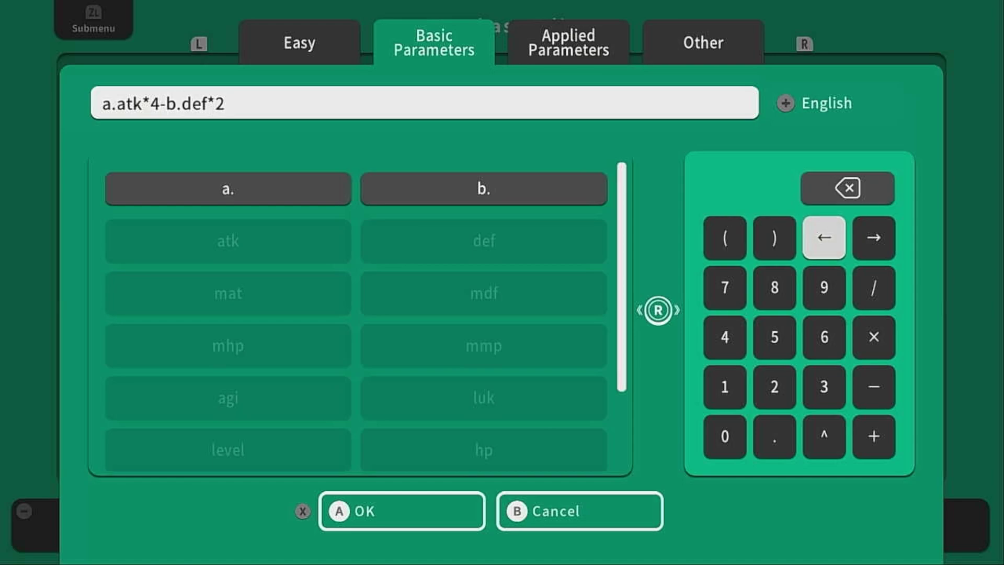
{"action": "key", "text": "Return"}
{"action": "key", "text": "Up"}
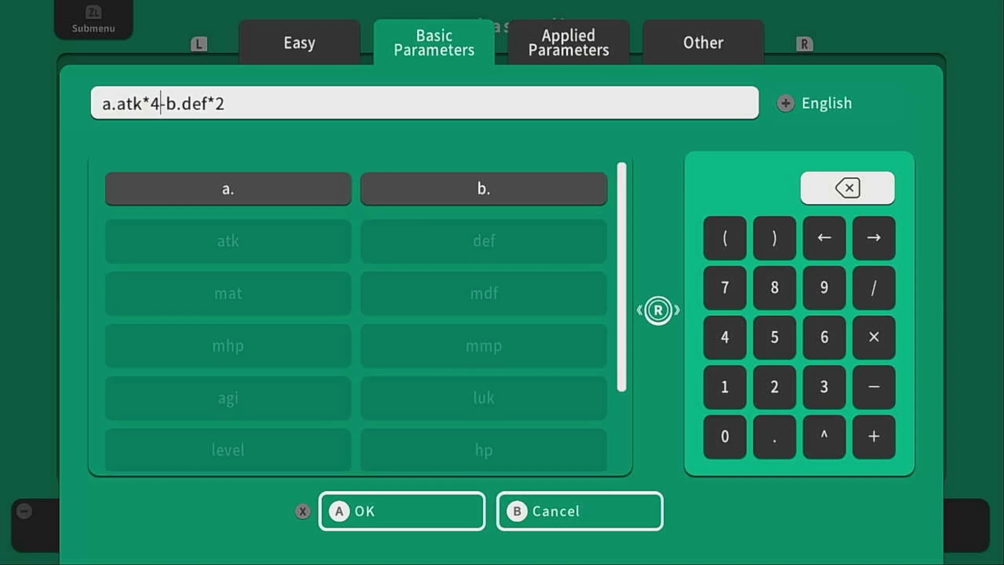
{"action": "key", "text": "Return"}
{"action": "key", "text": "Down"}
{"action": "key", "text": "Down"}
{"action": "key", "text": "Down"}
{"action": "key", "text": "Right"}
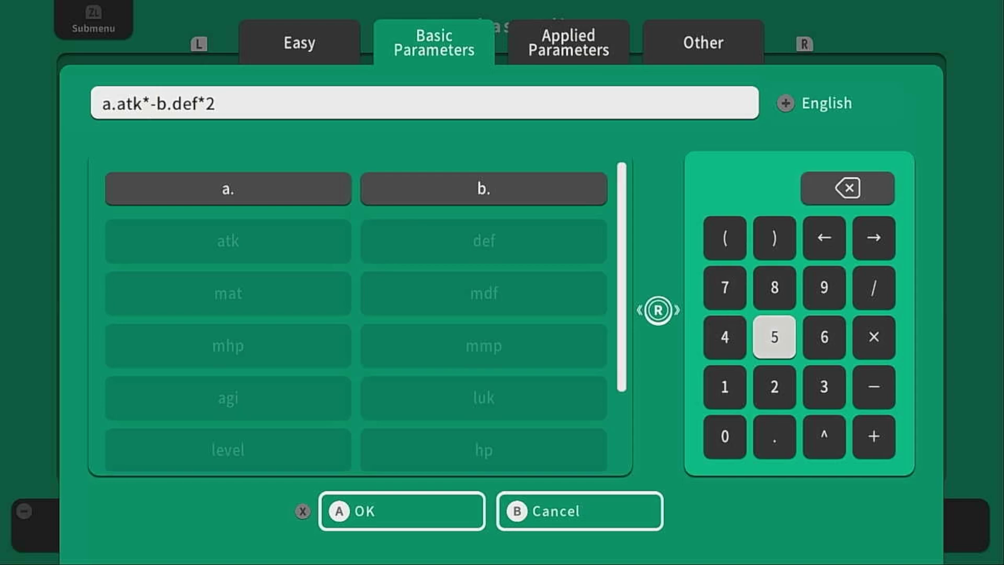
{"action": "key", "text": "Return"}
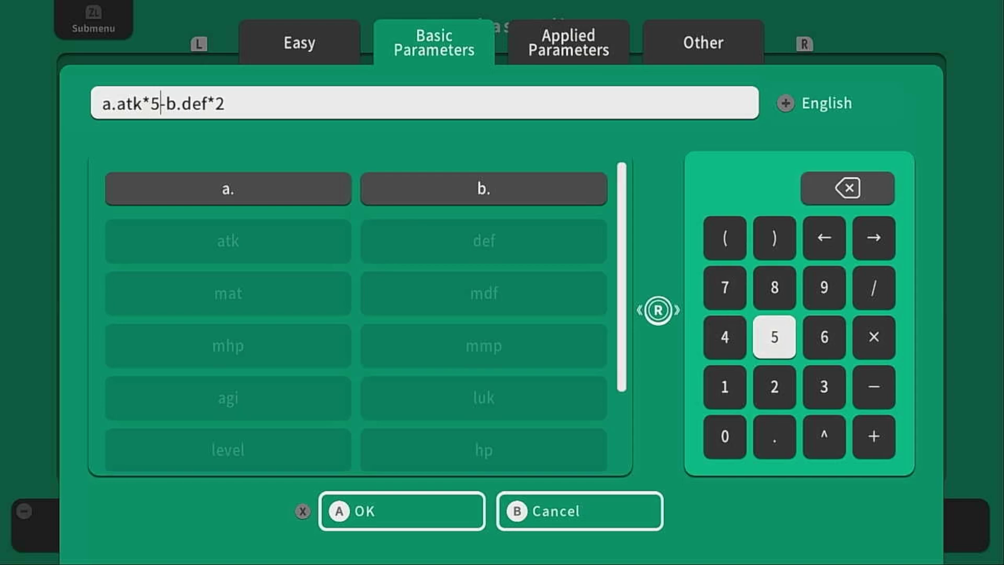
{"action": "key", "text": "x"}
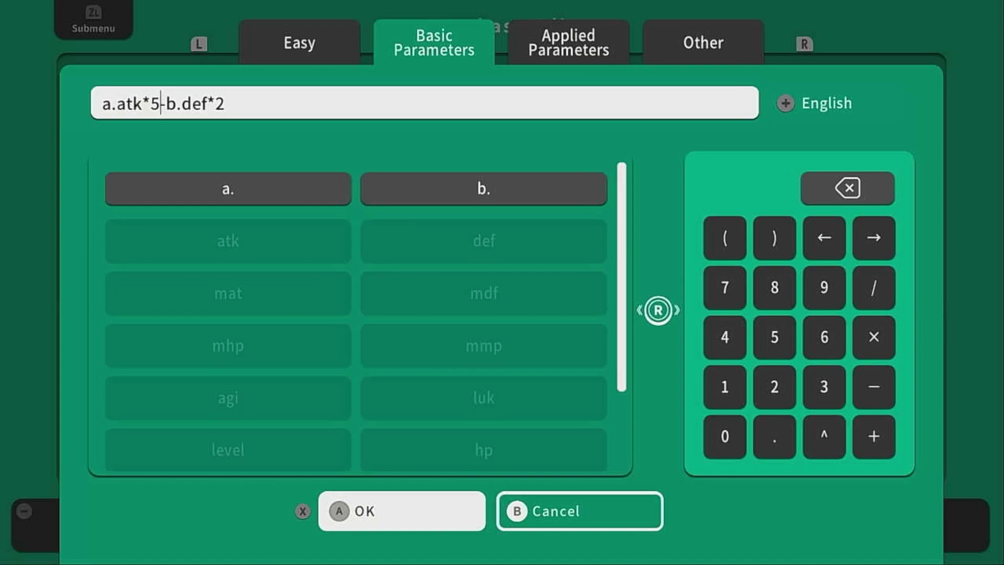
{"action": "key", "text": "Return"}
Set Critical Hits to Yes for Sword Slash.
{"action": "key", "text": "Down"}
{"action": "key", "text": "Down"}
{"action": "key", "text": "Return"}
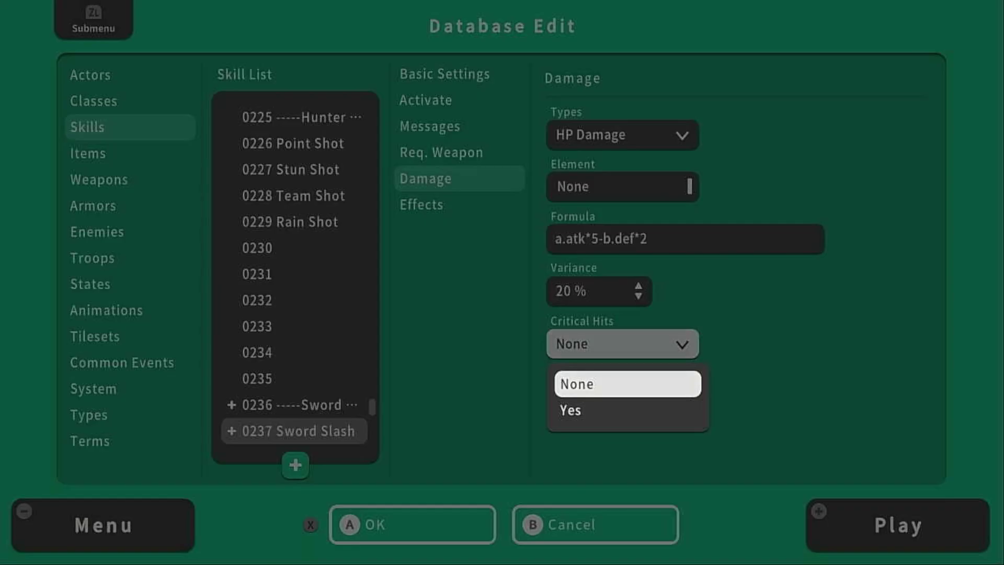
{"action": "key", "text": "Down"}
{"action": "key", "text": "Return"}
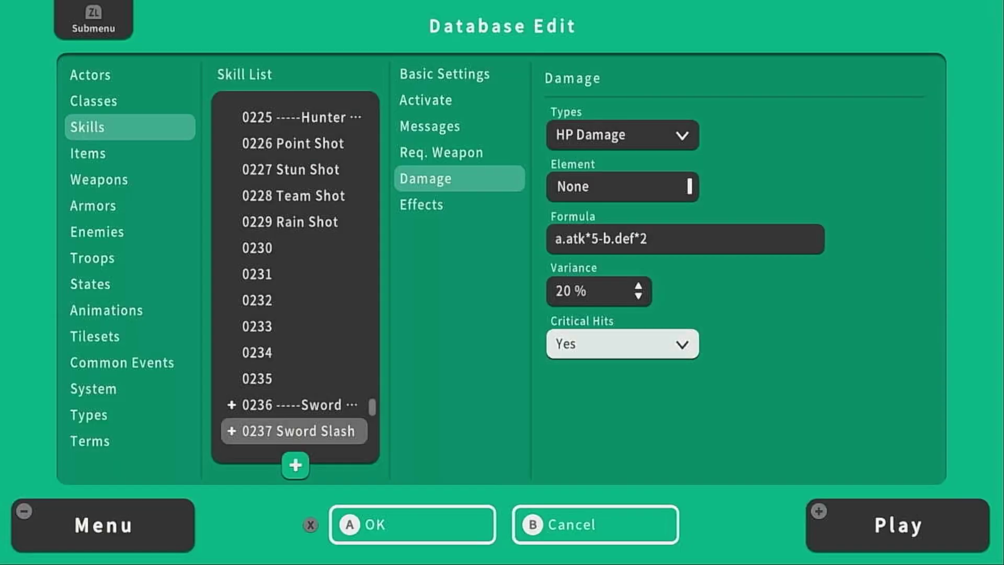
Review the Activate settings of Sword Slash and its costs in the Basic Settings.
{"action": "key", "text": "Escape"}
{"action": "key", "text": "Down"}
{"action": "key", "text": "Up"}
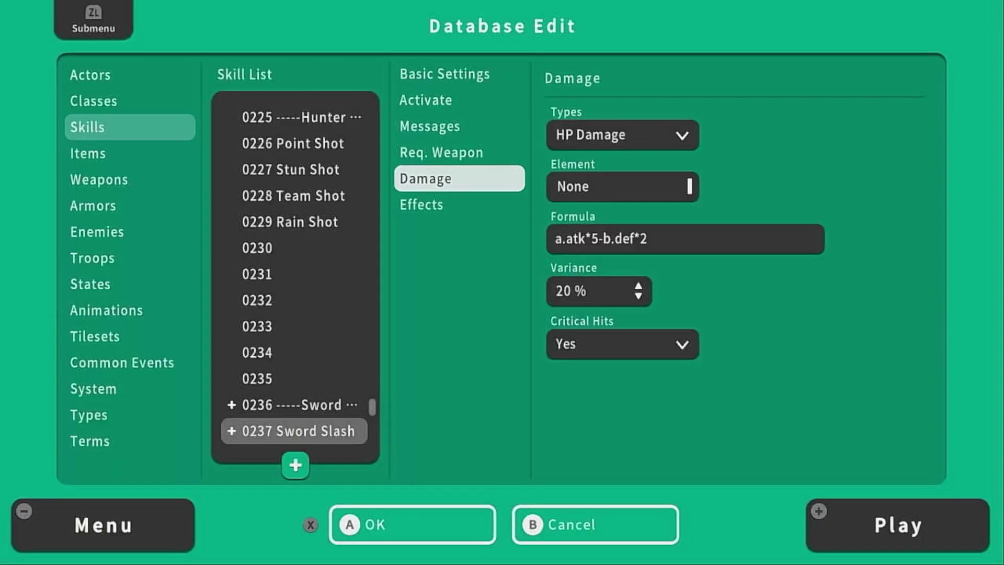
{"action": "key", "text": "Up"}
{"action": "key", "text": "Up"}
{"action": "key", "text": "Up"}
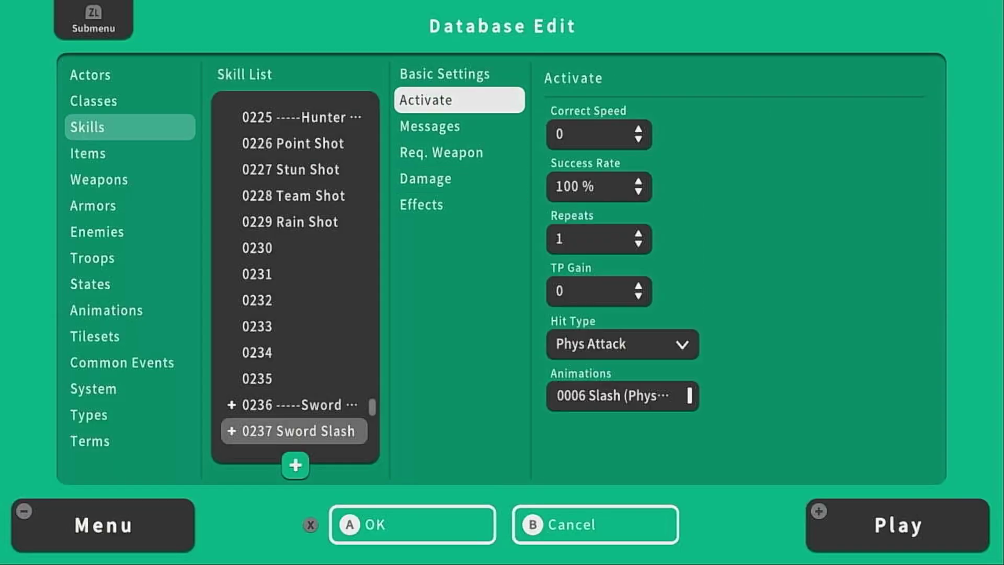
{"action": "key", "text": "Return"}
{"action": "key", "text": "Up"}
{"action": "key", "text": "Up"}
{"action": "key", "text": "Up"}
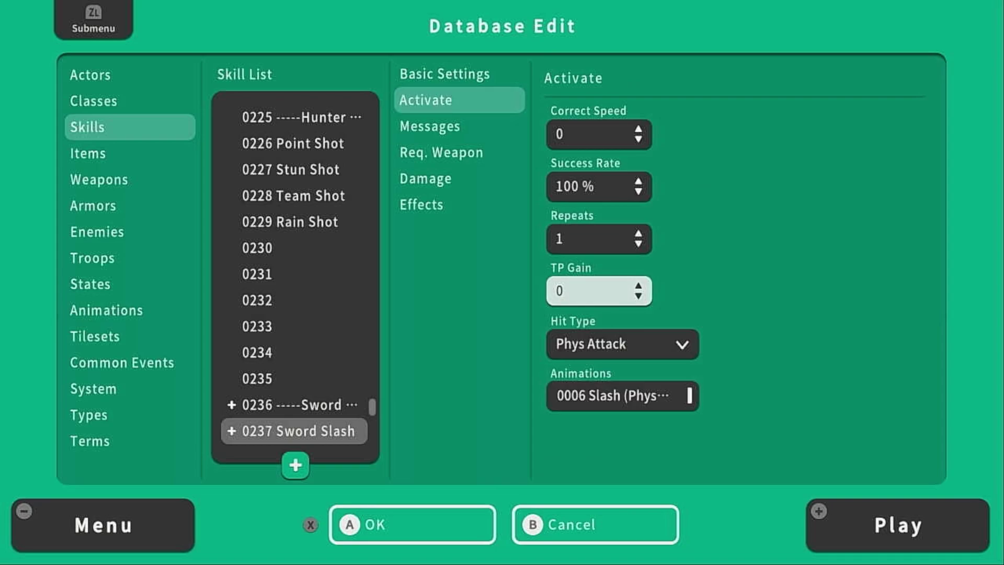
{"action": "key", "text": "Escape"}
{"action": "key", "text": "Up"}
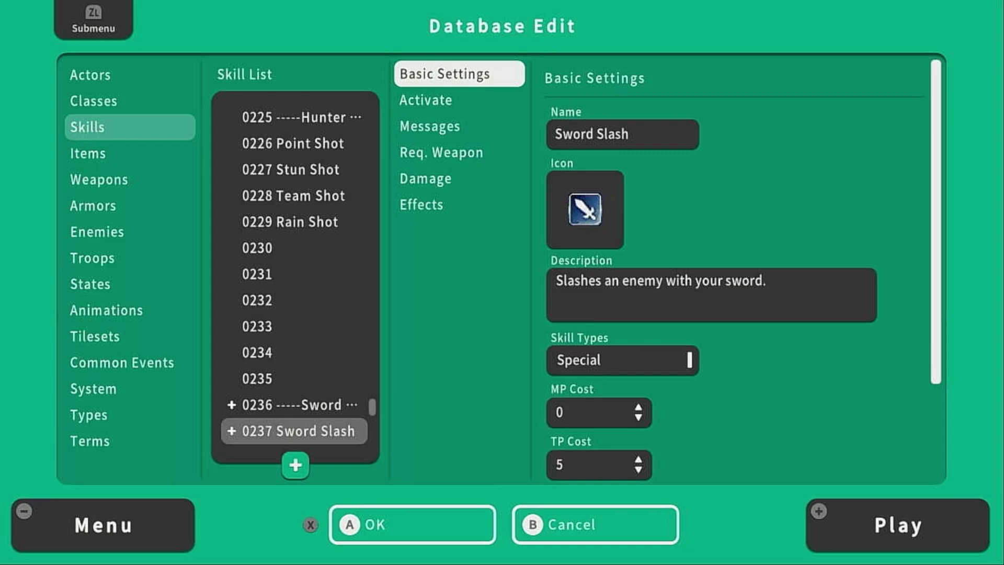
Set the TP Gain of Sword Slash to 25.
{"action": "key", "text": "Down"}
{"action": "key", "text": "Return"}
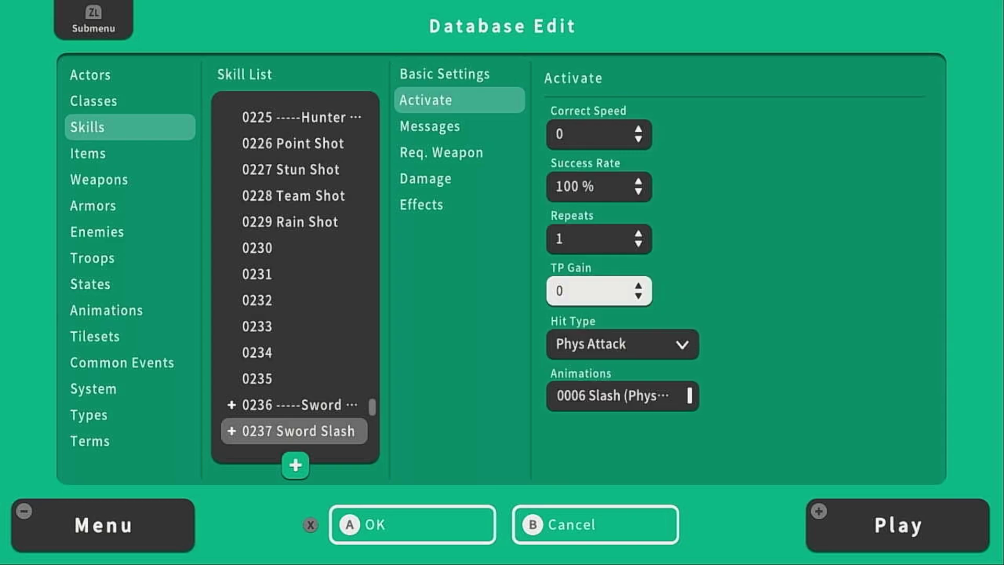
{"action": "key", "text": "Return"}
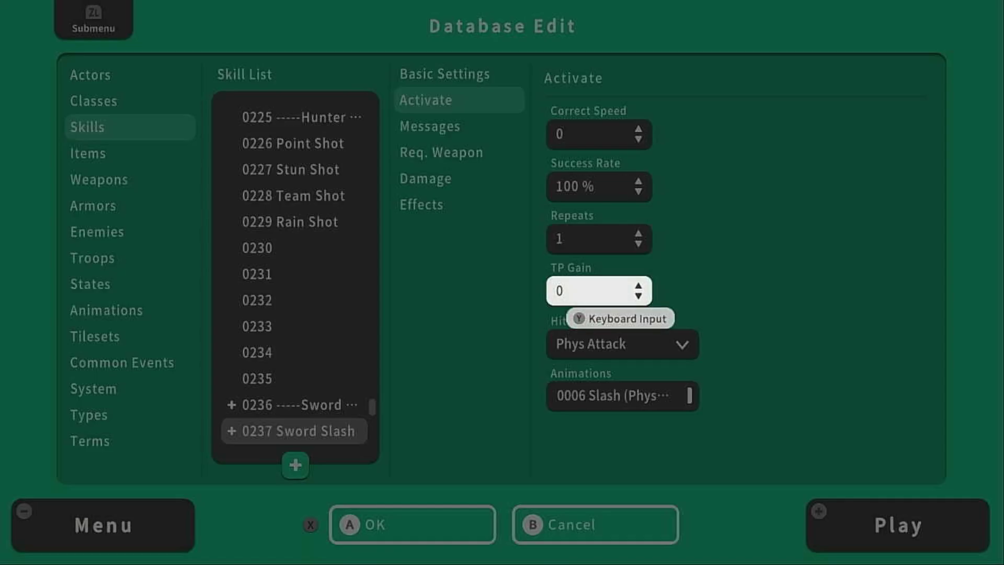
{"action": "key", "text": "y"}
{"action": "key", "text": "BackSpace"}
{"action": "key", "text": "Right"}
{"action": "type", "text": "2"}
{"action": "key", "text": "Down"}
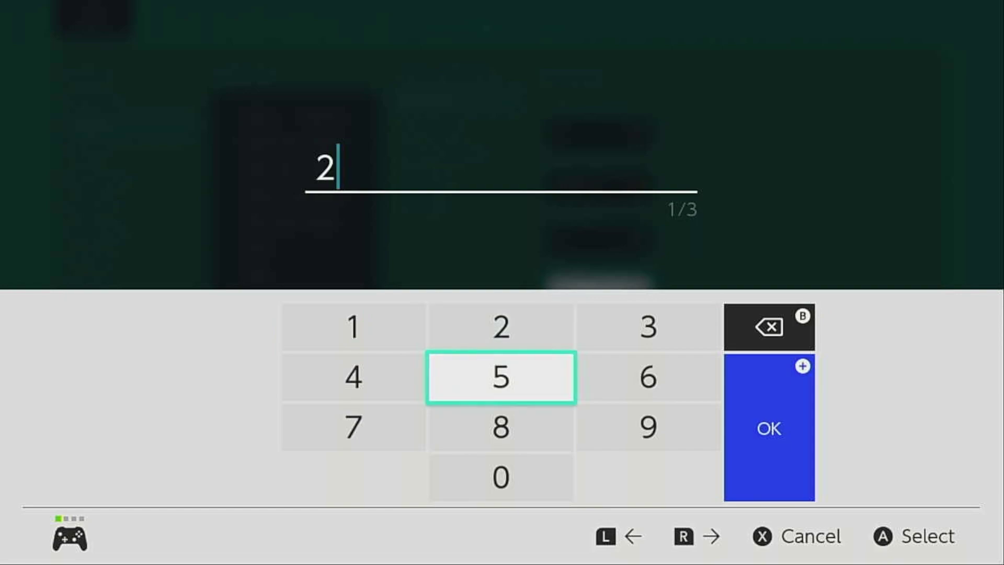
{"action": "type", "text": "5"}
{"action": "key", "text": "Return"}
{"action": "key", "text": "Escape"}
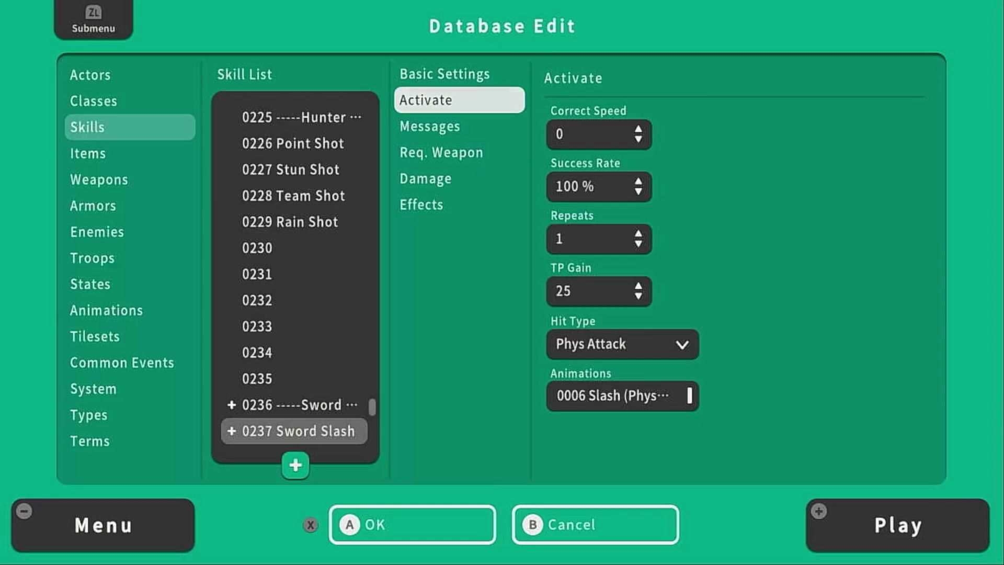
Compare the TP Cost of Sword Slash with its TP Gain.
{"action": "key", "text": "Up"}
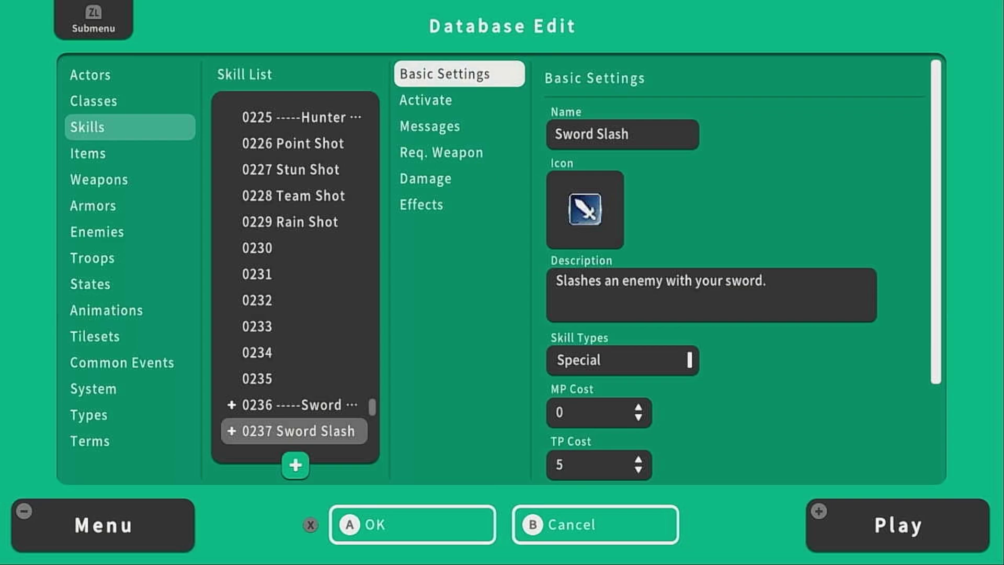
{"action": "key", "text": "Return"}
{"action": "key", "text": "Escape"}
{"action": "key", "text": "Right"}
{"action": "key", "text": "Left"}
{"action": "key", "text": "Down"}
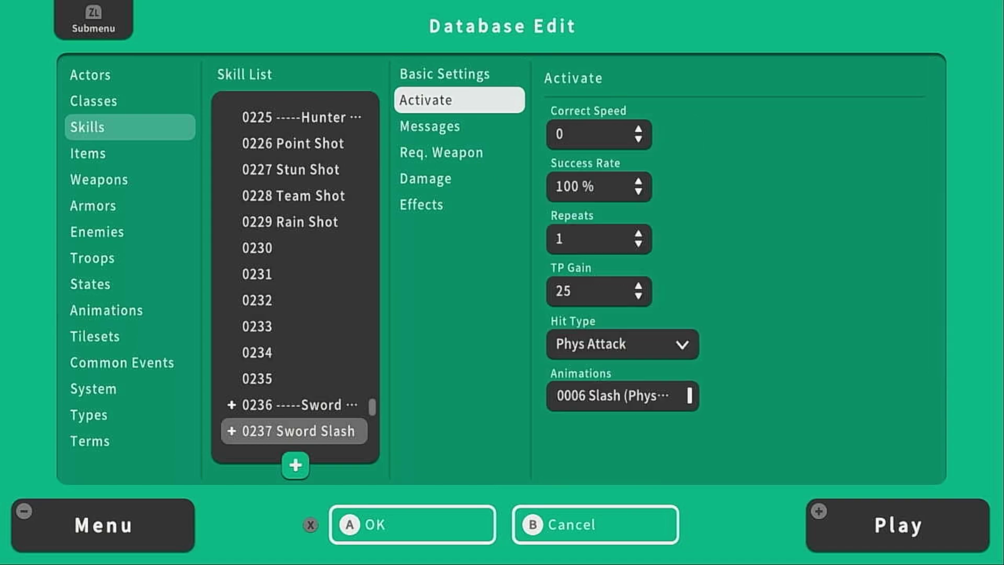
{"action": "key", "text": "Right"}
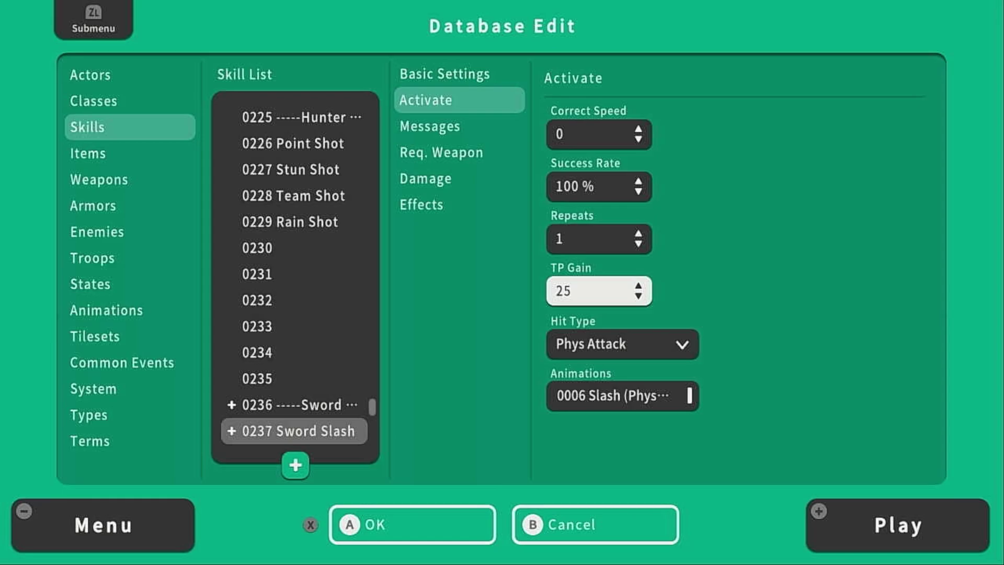
{"action": "key", "text": "Escape"}
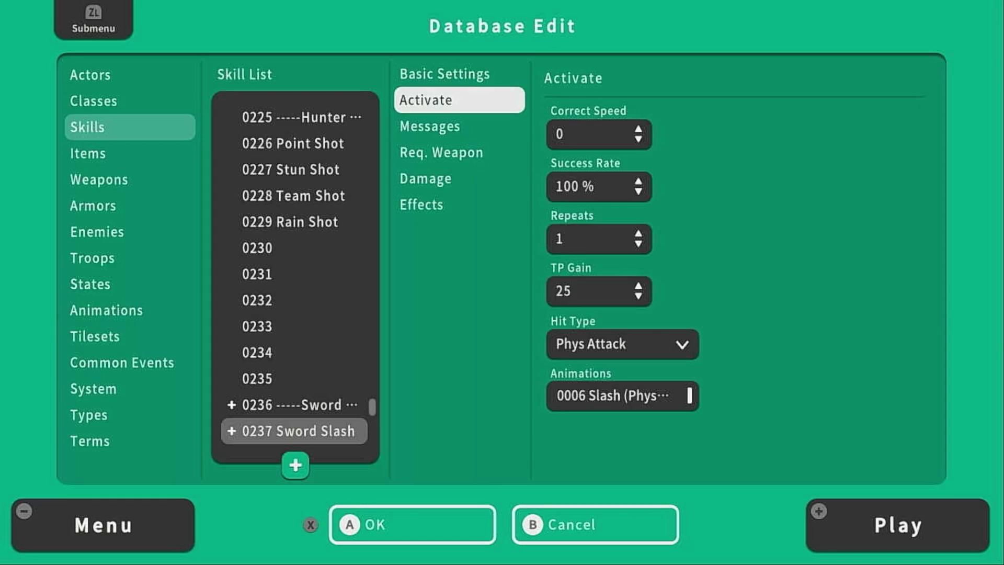
Name the empty skill 0238 Crescent Strike.
{"action": "key", "text": "Left"}
{"action": "key", "text": "Down"}
{"action": "key", "text": "Right"}
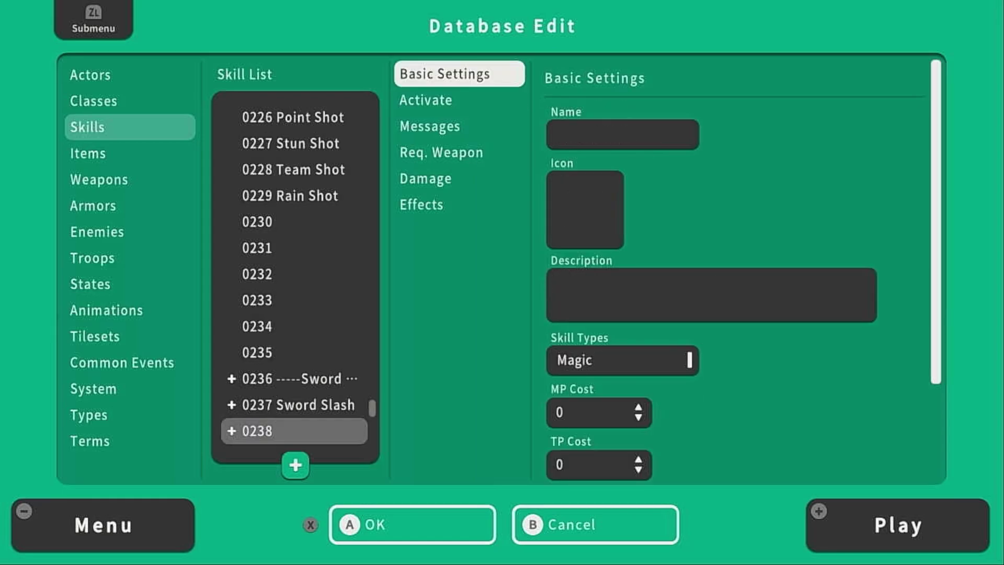
{"action": "key", "text": "Right"}
{"action": "key", "text": "Return"}
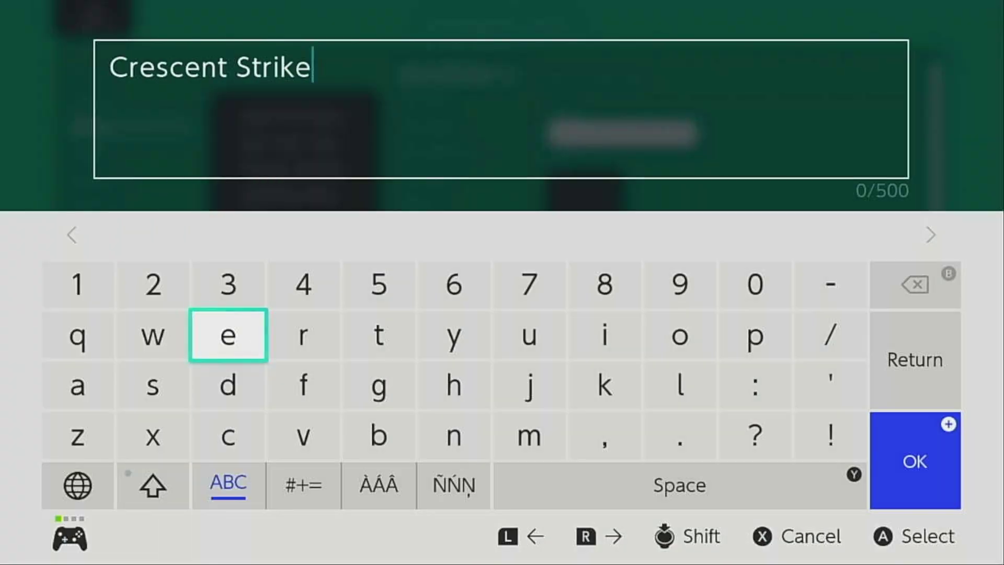
{"action": "key", "text": "Return"}
Assign the second sword icon in the first blue weapon row to Crescent Strike.
{"action": "key", "text": "Down"}
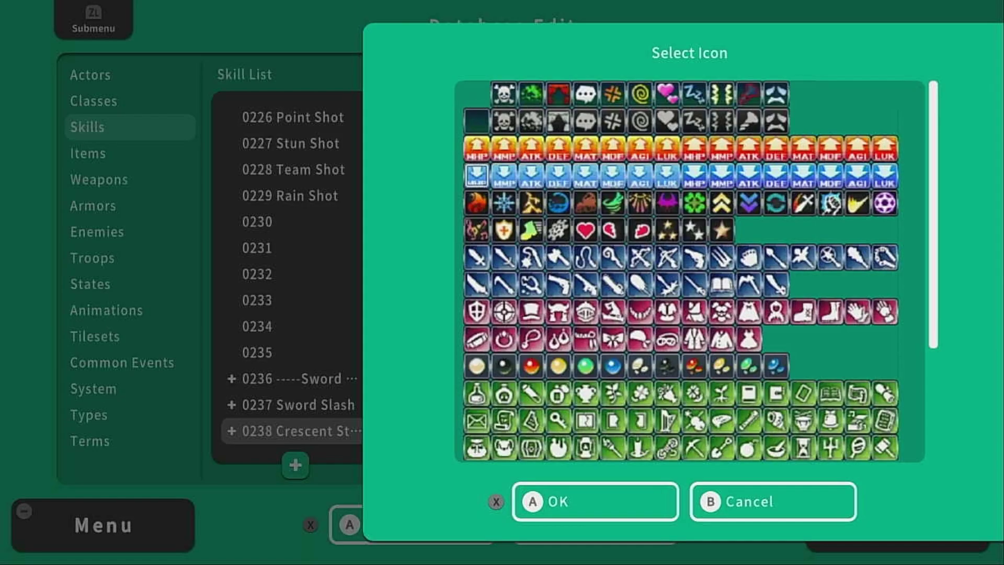
{"action": "key", "text": "Return"}
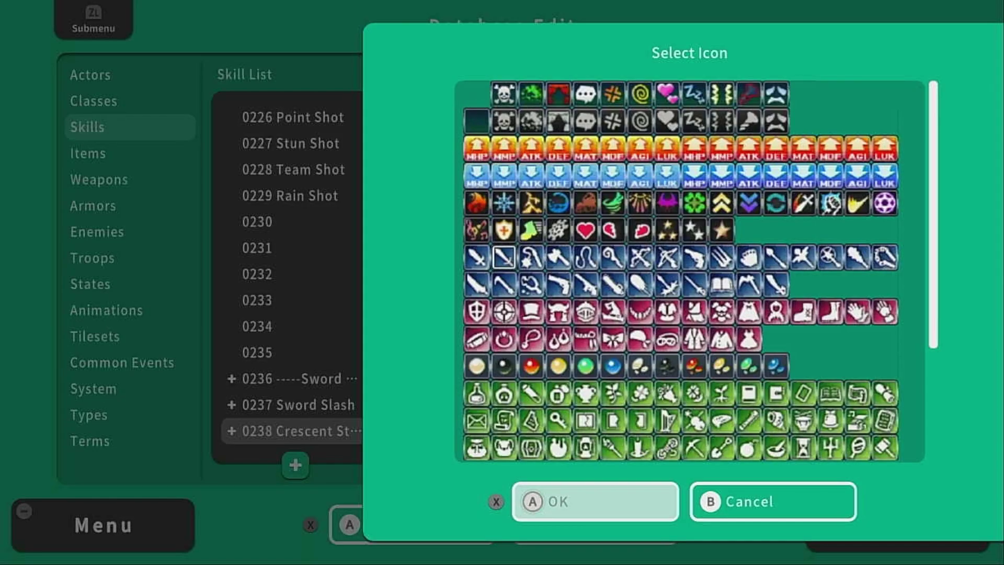
{"action": "key", "text": "Down"}
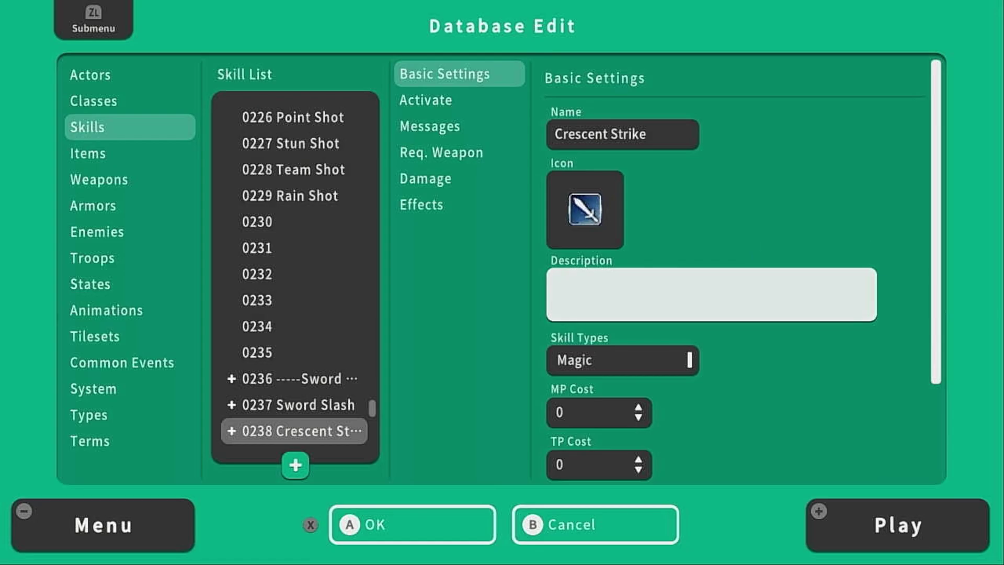
Enter the description "A powerful ability that reduces the target's defense and magic defense." for Crescent Strike.
{"action": "key", "text": "Return"}
{"action": "type", "text": "A powerful ability that reduces the target's defense and magic defense."}
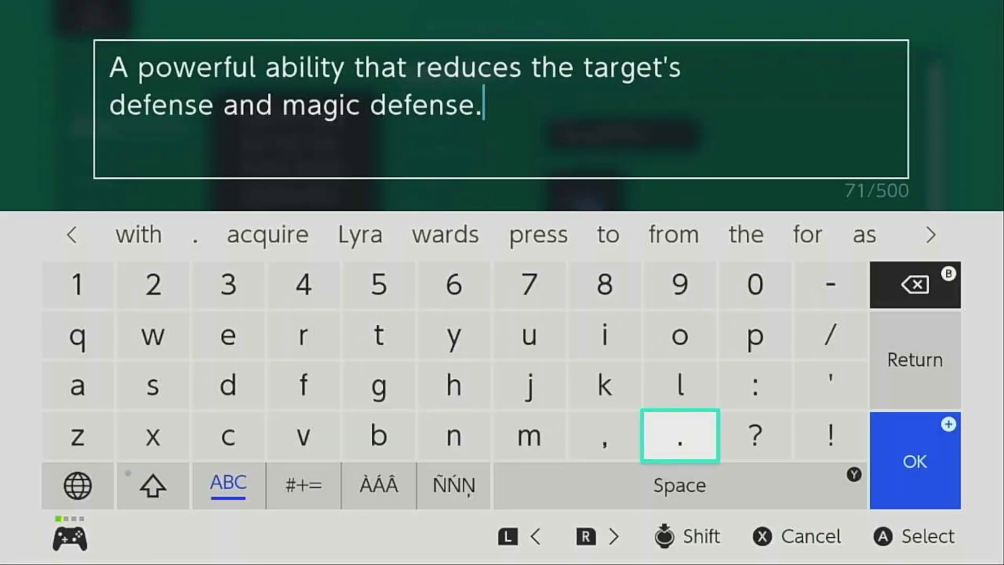
{"action": "key", "text": "Return"}
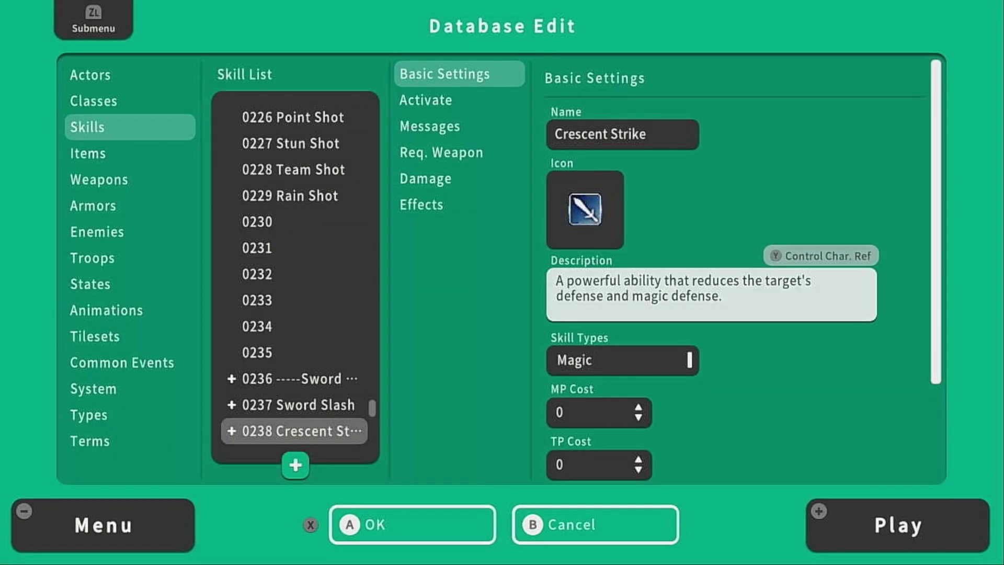
Change the skill type of Crescent Strike to Special.
{"action": "key", "text": "Down"}
{"action": "key", "text": "Return"}
{"action": "key", "text": "Right"}
{"action": "key", "text": "Down"}
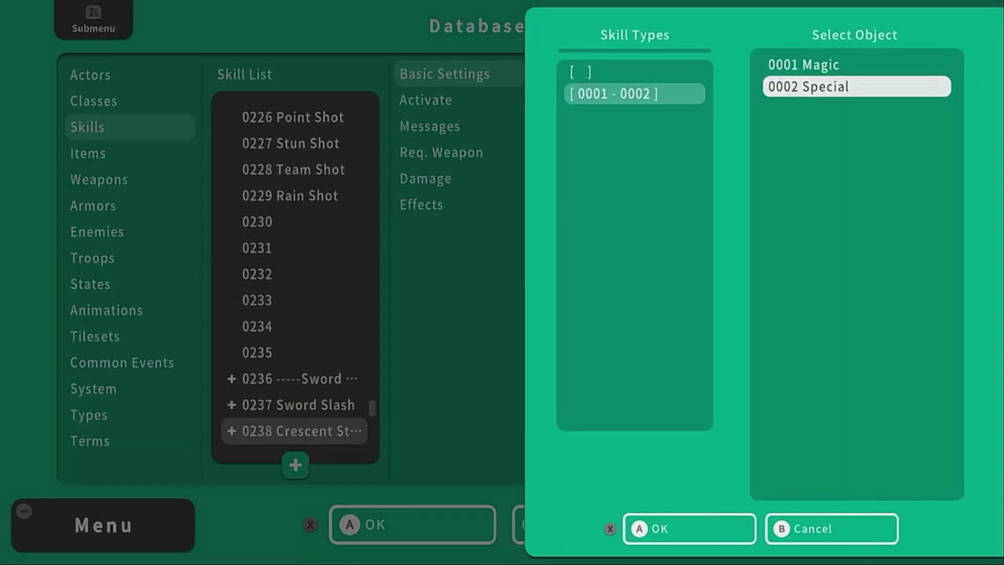
{"action": "key", "text": "Return"}
Set the TP Cost of Crescent Strike to 50.
{"action": "key", "text": "Return"}
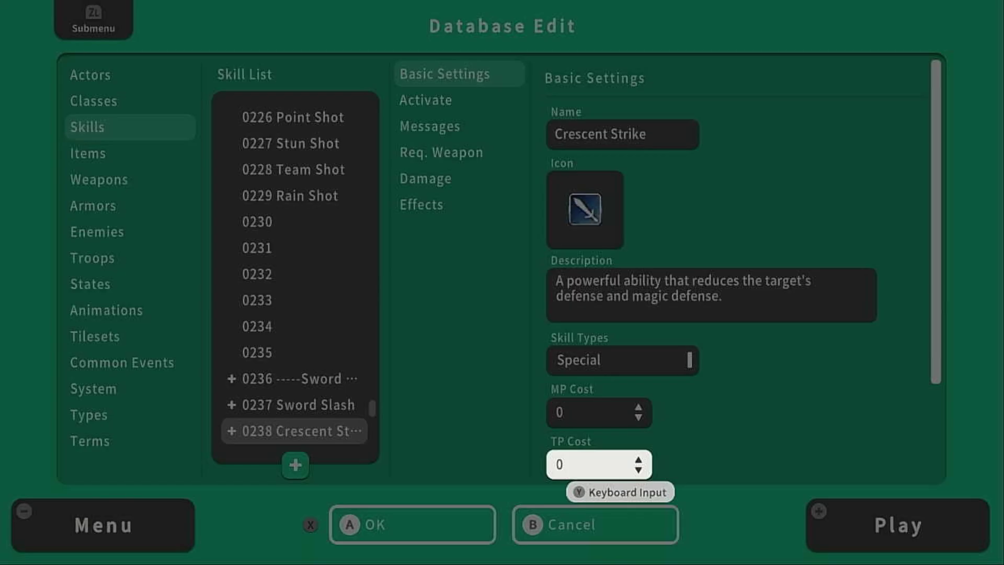
{"action": "type", "text": "y"}
{"action": "type", "text": "50"}
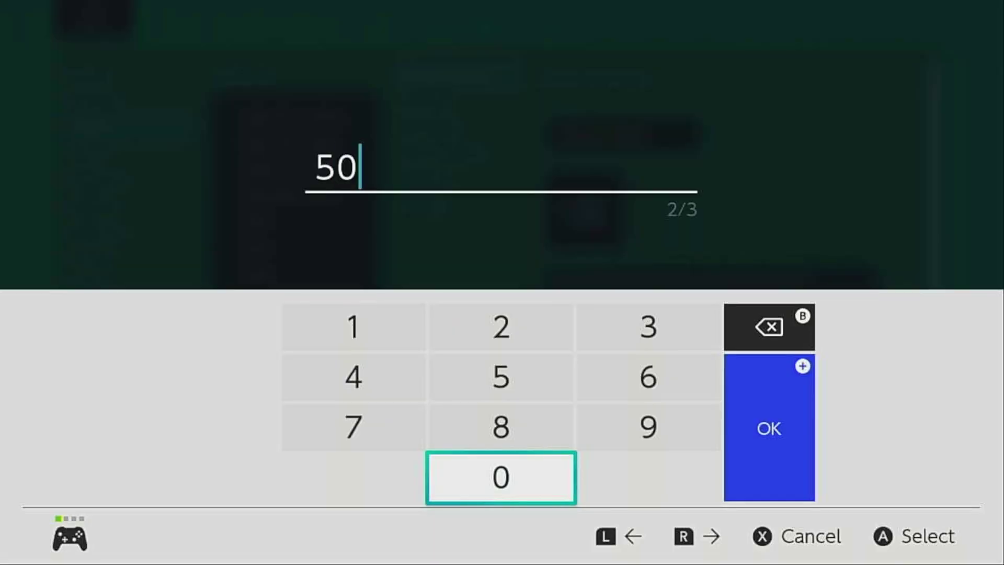
{"action": "key", "text": "Return"}
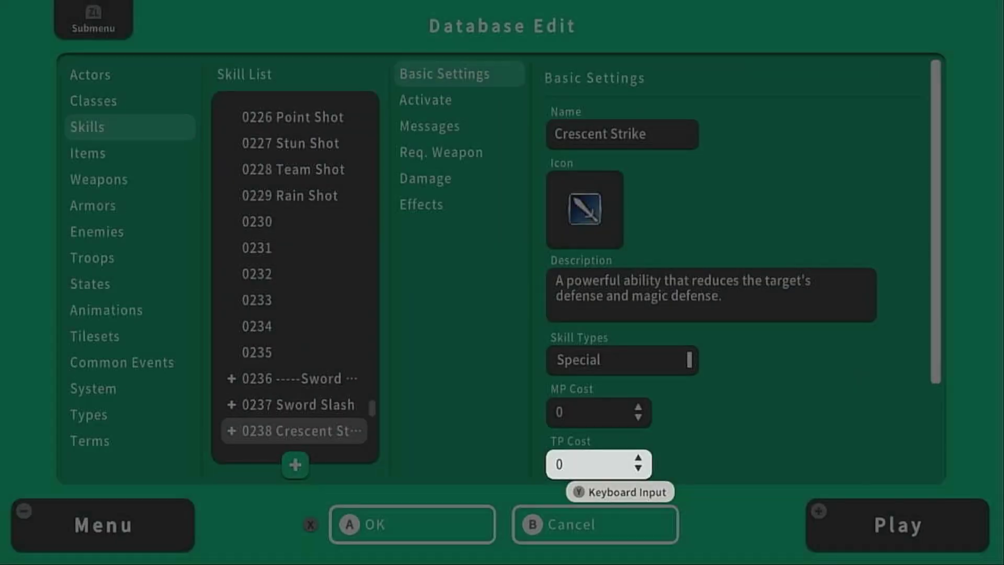
{"action": "key", "text": "Return"}
Restrict when Crescent Strike can be used to Battle Screen.
{"action": "key", "text": "Down"}
{"action": "key", "text": "Down"}
{"action": "key", "text": "Return"}
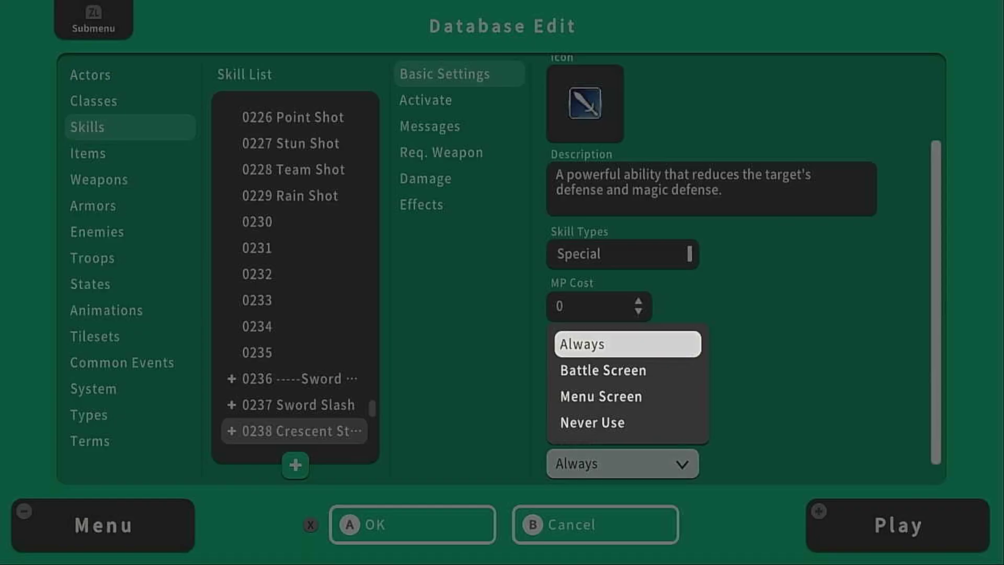
{"action": "key", "text": "Down"}
{"action": "key", "text": "Return"}
{"action": "key", "text": "Escape"}
Set the activation Hit Type of Crescent Strike to Phys Attack.
{"action": "key", "text": "Down"}
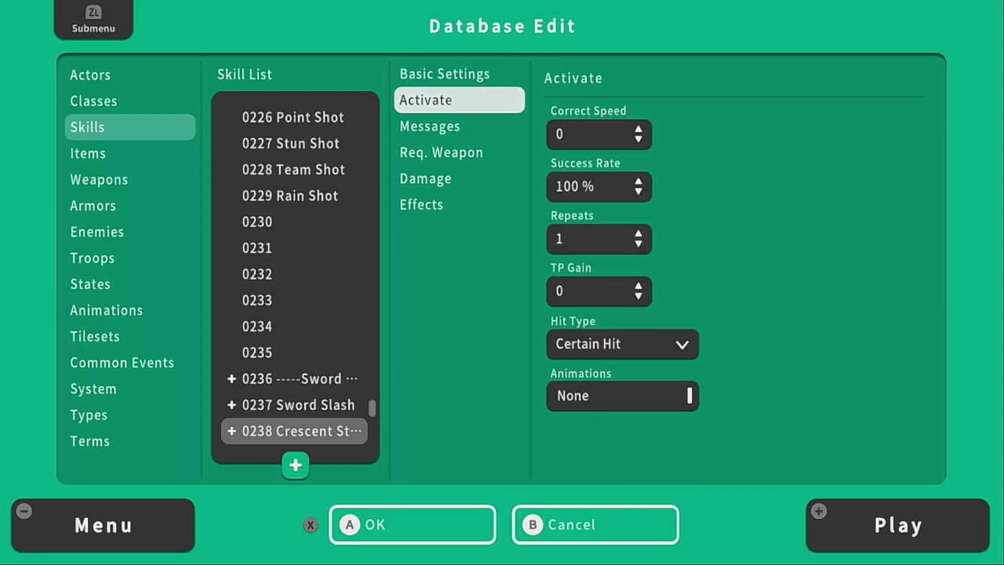
{"action": "key", "text": "Return"}
{"action": "key", "text": "Down"}
{"action": "key", "text": "Up"}
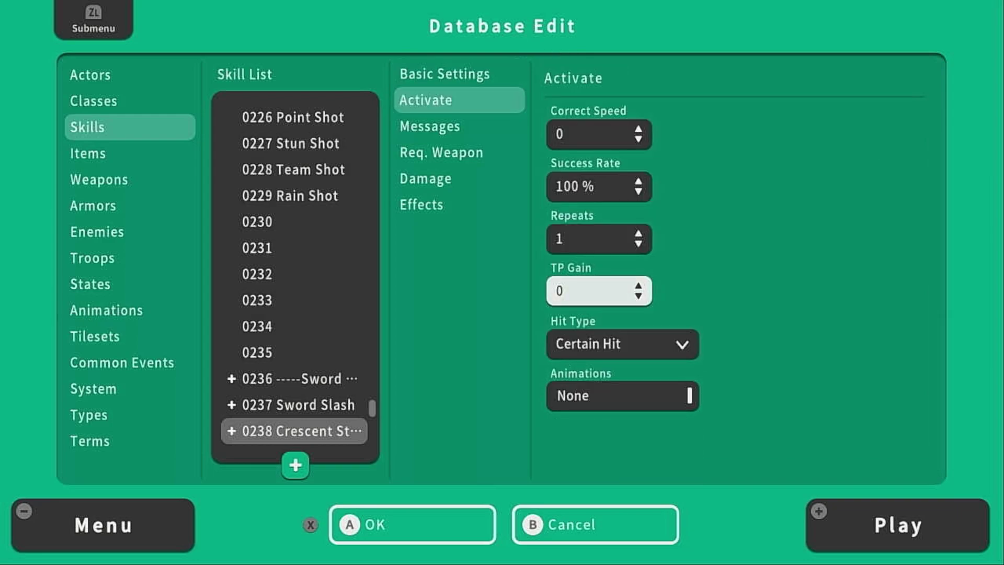
{"action": "key", "text": "Down"}
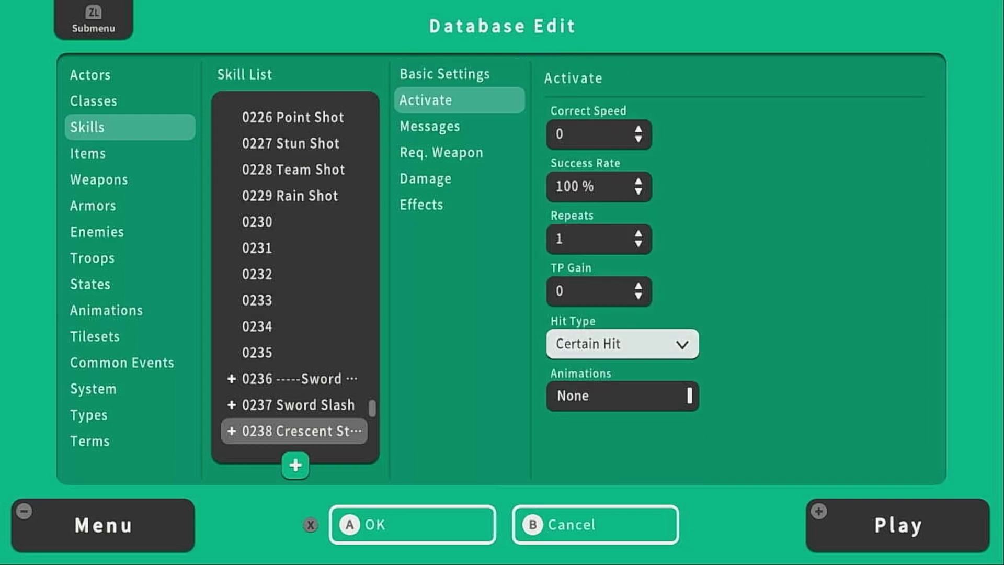
{"action": "key", "text": "Up"}
{"action": "key", "text": "Down"}
{"action": "key", "text": "Return"}
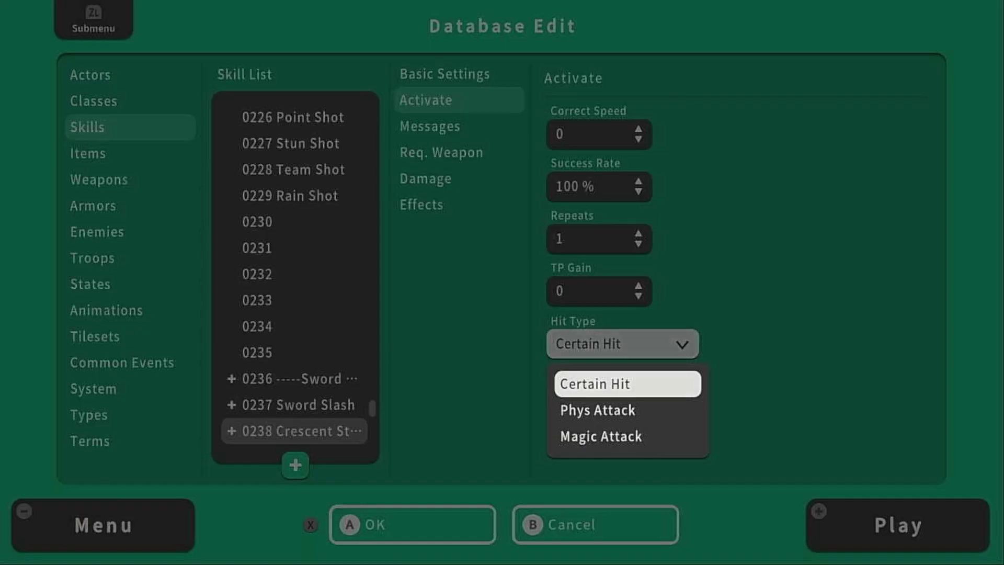
{"action": "key", "text": "Down"}
{"action": "key", "text": "Down"}
{"action": "key", "text": "Up"}
{"action": "key", "text": "Return"}
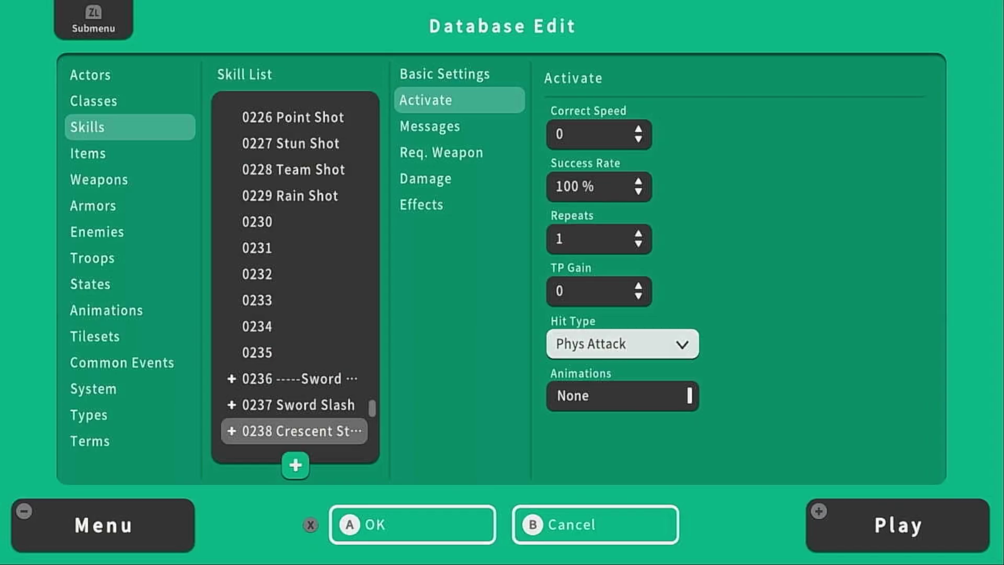
Assign the animation 0007 Slash (Effect) to Crescent Strike.
{"action": "key", "text": "Down"}
{"action": "key", "text": "Return"}
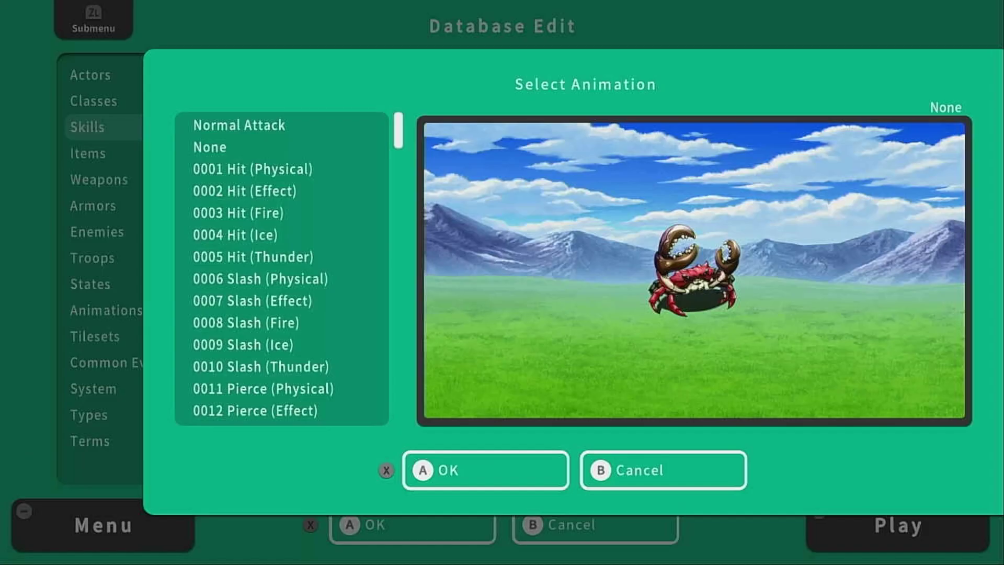
{"action": "key", "text": "Down"}
{"action": "key", "text": "Down"}
{"action": "key", "text": "Down"}
{"action": "key", "text": "Down"}
{"action": "key", "text": "Down"}
{"action": "key", "text": "Down"}
{"action": "key", "text": "Down"}
{"action": "key", "text": "Return"}
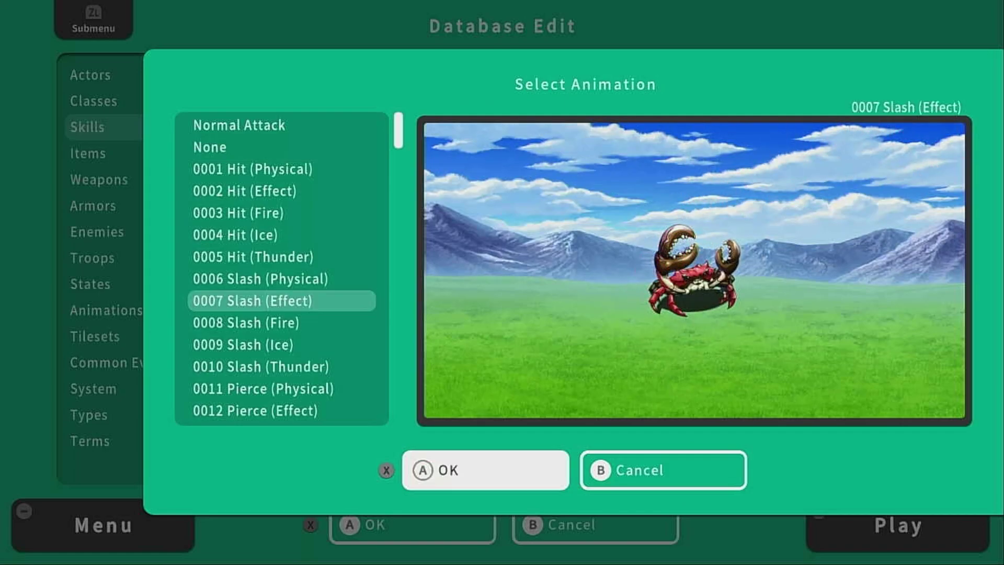
{"action": "key", "text": "Return"}
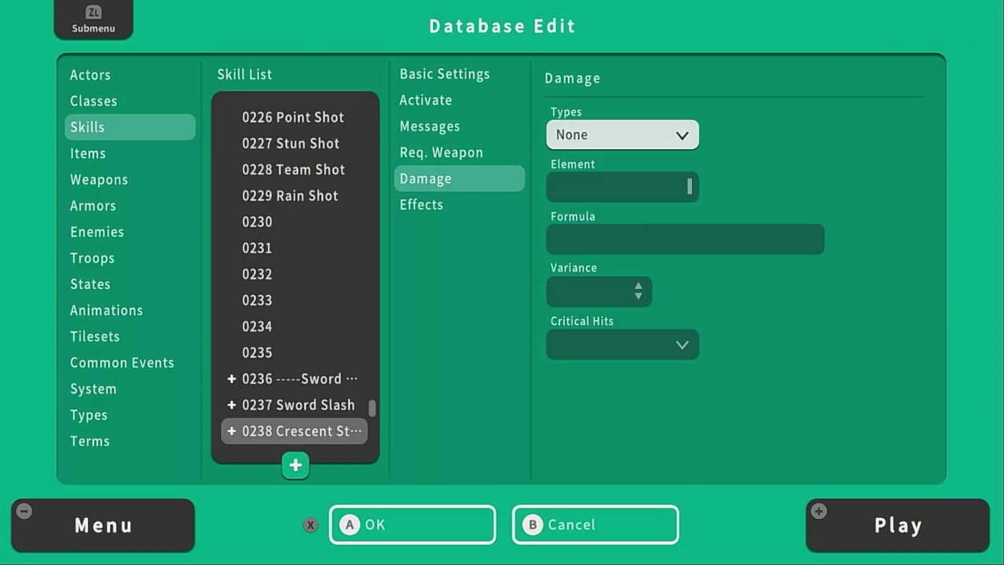
Set the damage type of Crescent Strike to HP Damage.
{"action": "key", "text": "Return"}
{"action": "key", "text": "Down"}
{"action": "key", "text": "Return"}
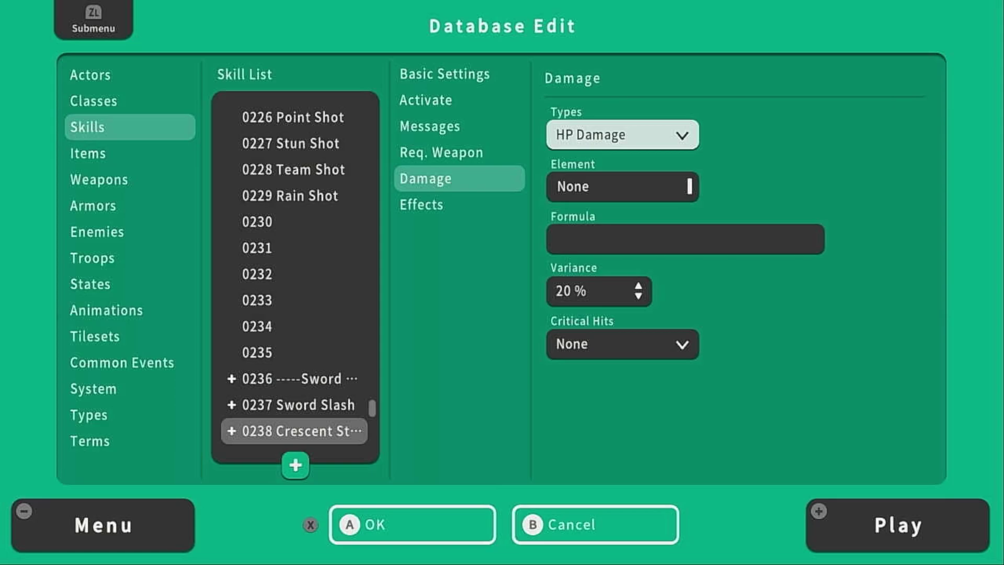
Insert the Attack Enemy preset as the damage formula and edit its attack multiplier so it reads a.atk*5-b.def*2.
{"action": "key", "text": "Down"}
{"action": "key", "text": "Down"}
{"action": "key", "text": "Return"}
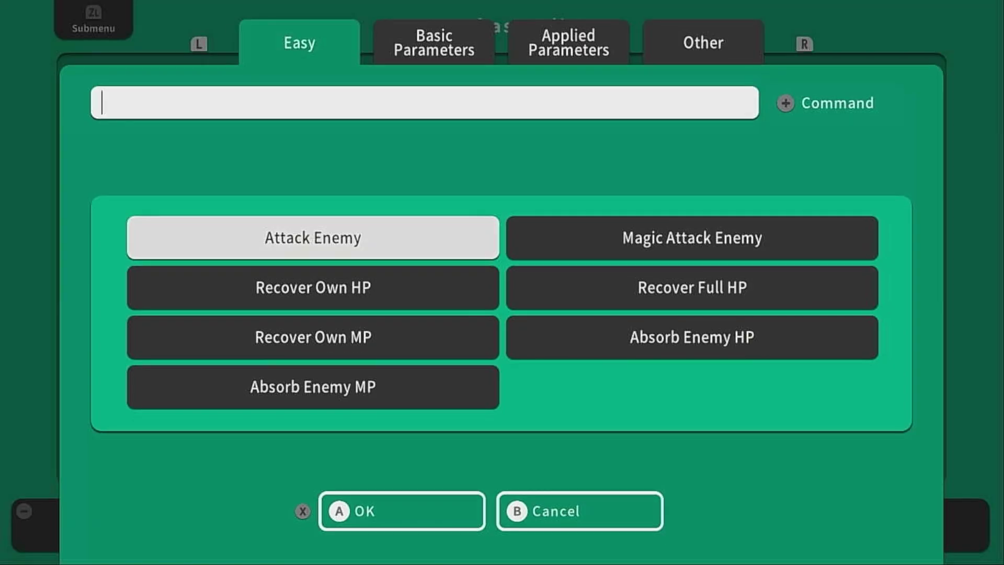
{"action": "key", "text": "Return"}
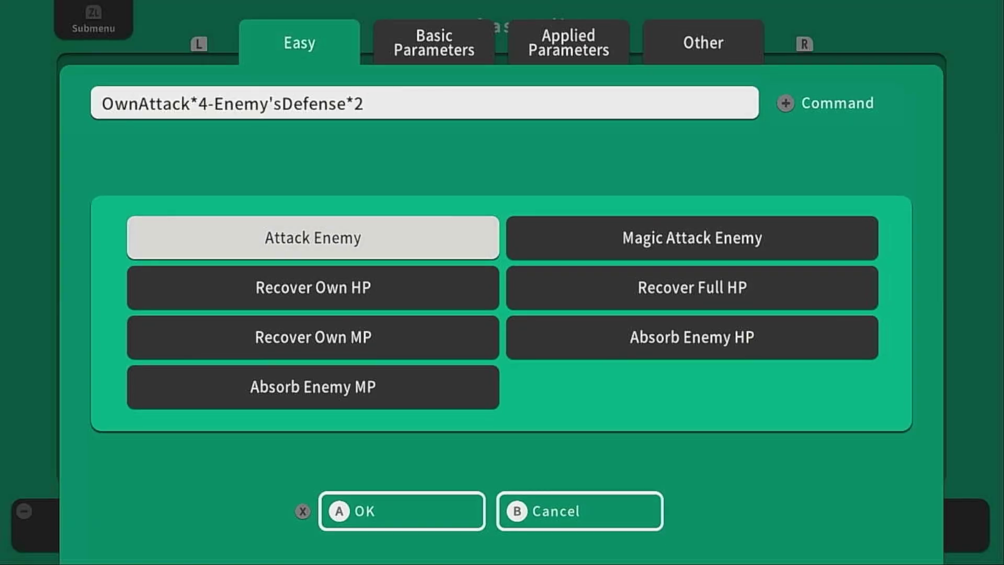
{"action": "key", "text": "r"}
{"action": "key", "text": "Down"}
{"action": "key", "text": "Return"}
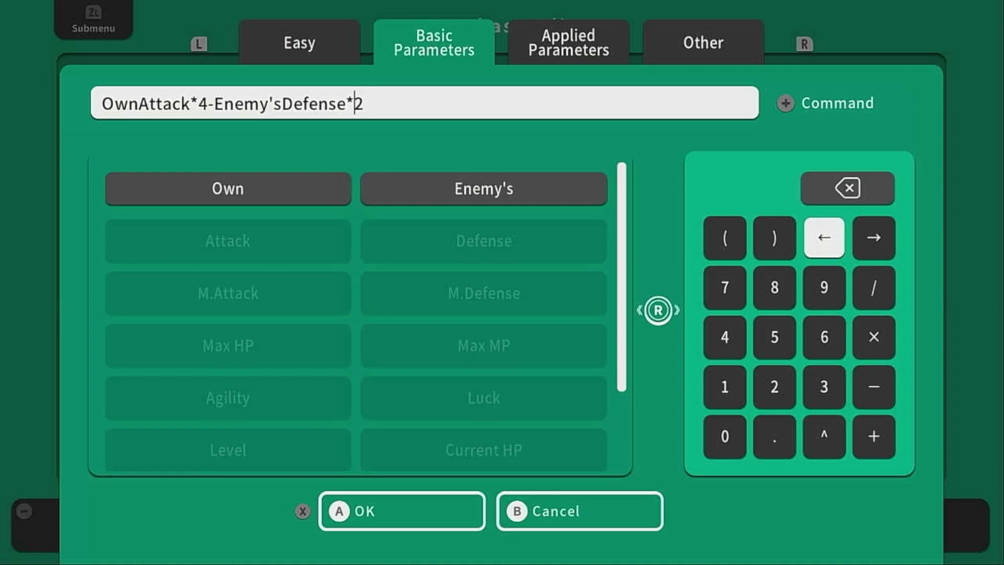
{"action": "key", "text": "Right"}
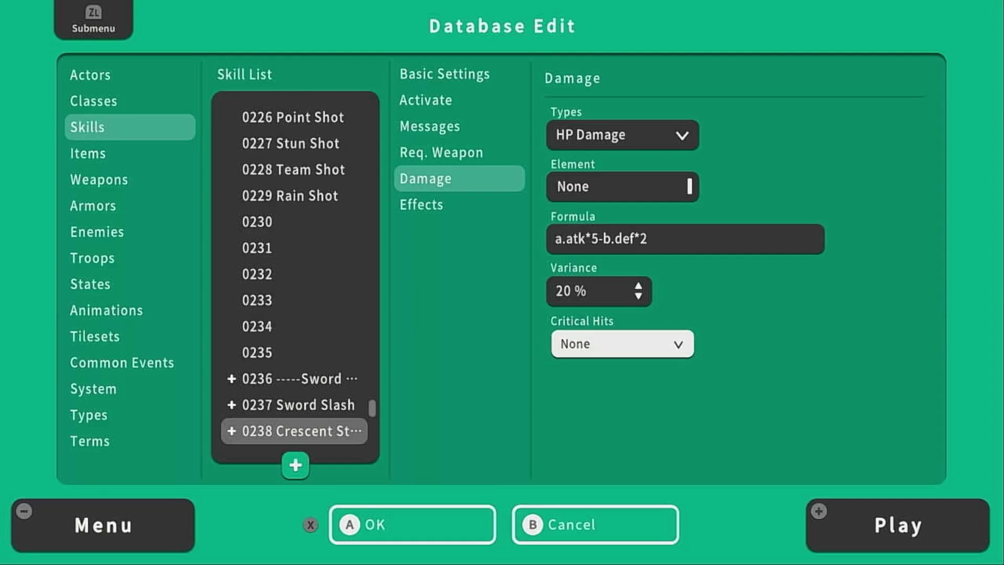
Enable critical hits for the damage of Crescent Strike.
{"action": "key", "text": "Return"}
{"action": "key", "text": "Down"}
{"action": "key", "text": "Return"}
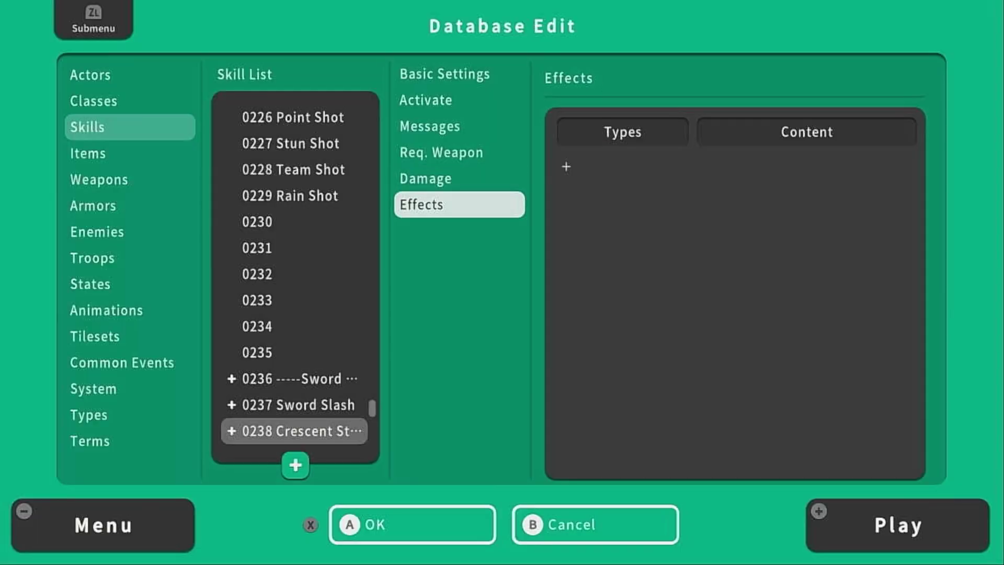
Open a new entry in the effects list of Crescent Strike.
{"action": "key", "text": "Return"}
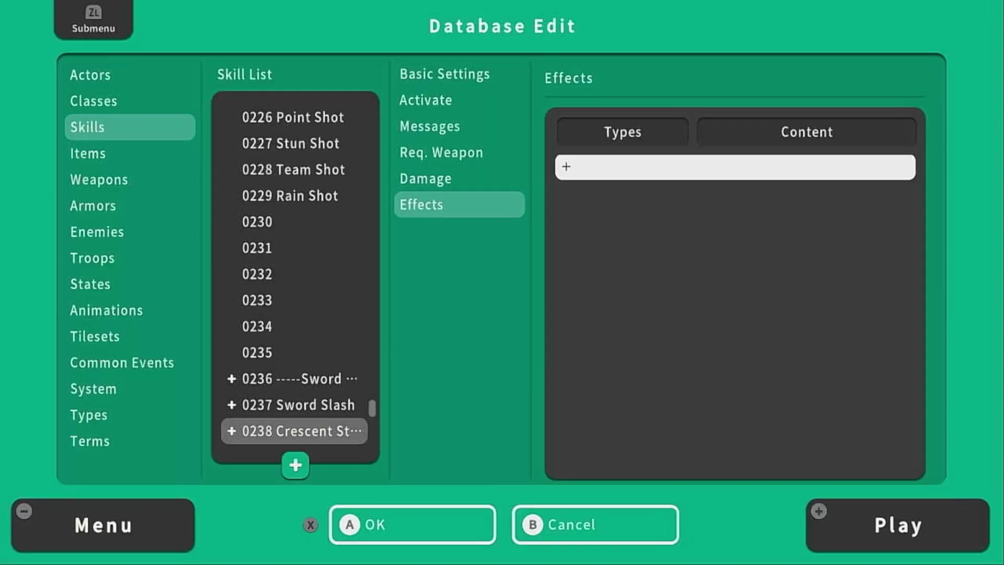
{"action": "key", "text": "Return"}
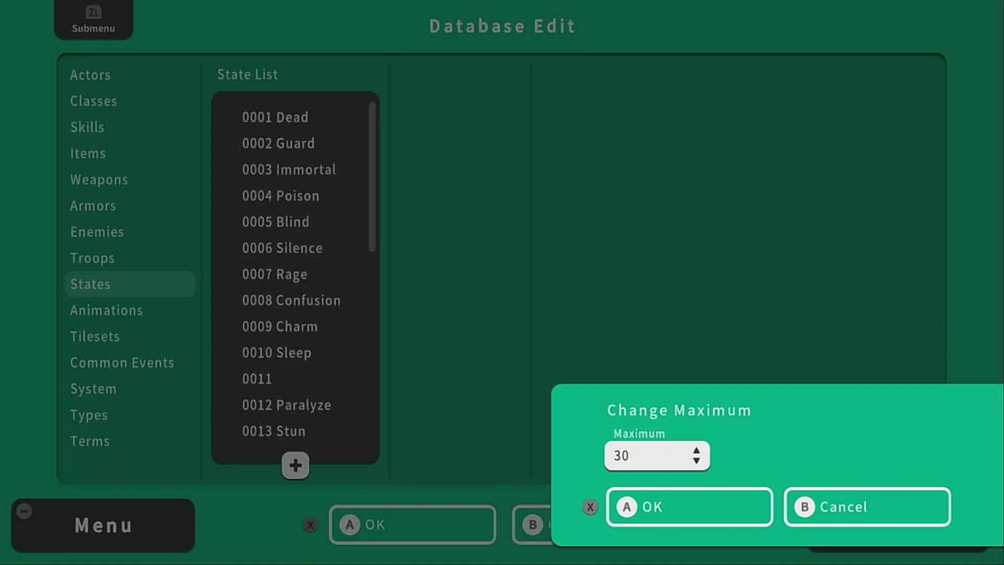
Raise the maximum number of states to 40 and name the empty state 0032 Weakened.
{"action": "key", "text": "Return"}
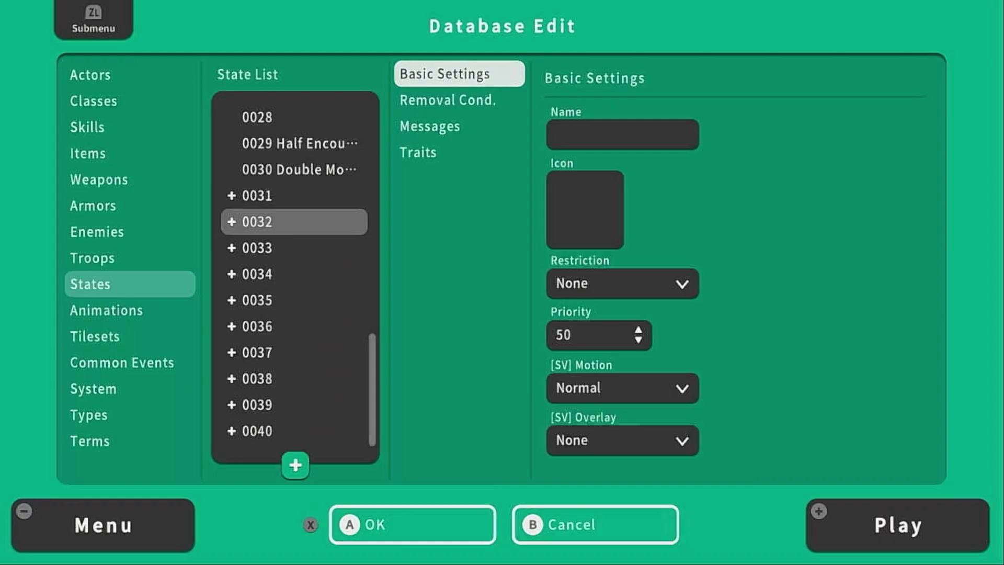
{"action": "key", "text": "Right"}
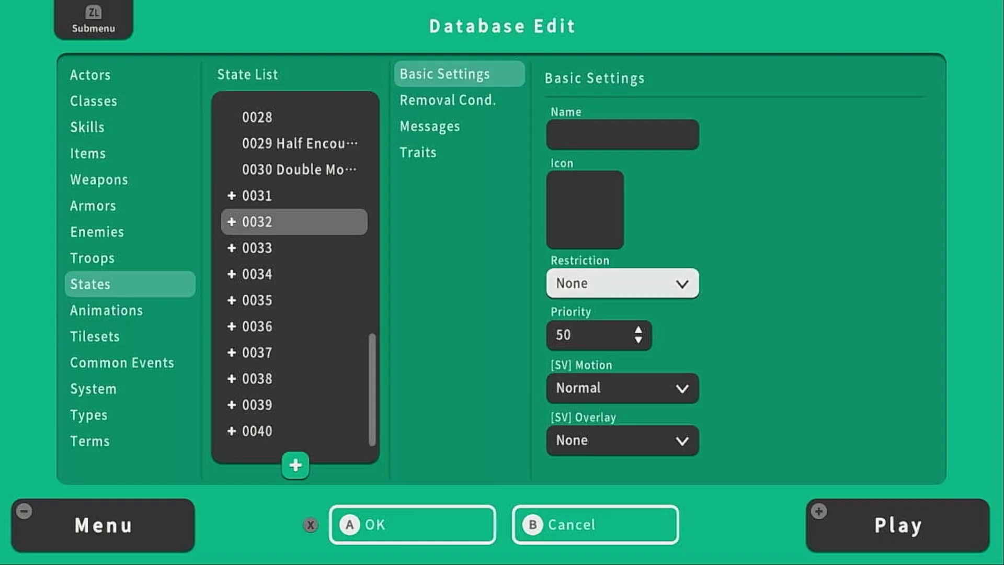
{"action": "key", "text": "Up"}
{"action": "key", "text": "Up"}
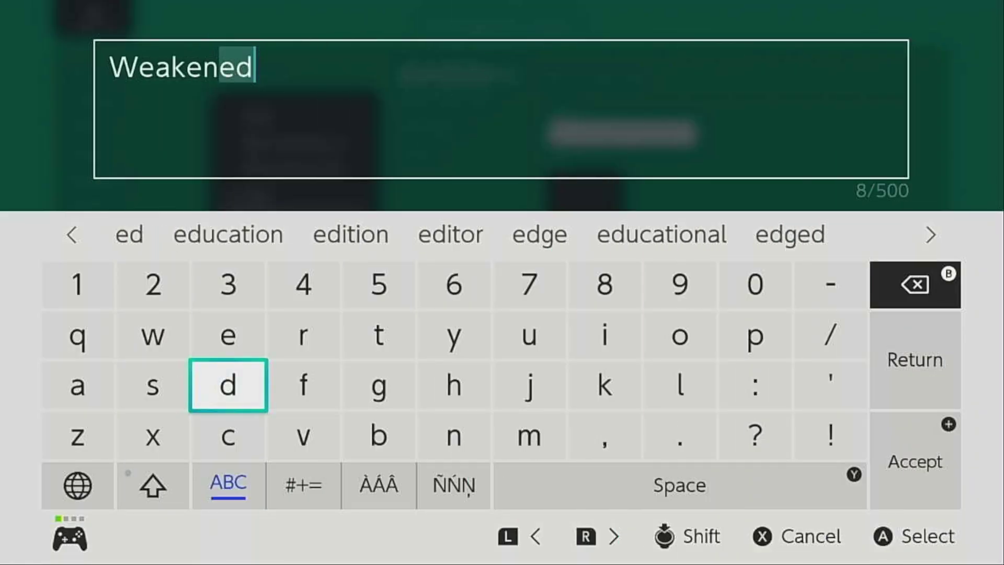
{"action": "key", "text": "Return"}
{"action": "key", "text": "Return"}
Assign the light blue DEF down-arrow icon to the Weakened state.
{"action": "key", "text": "Down"}
{"action": "key", "text": "Return"}
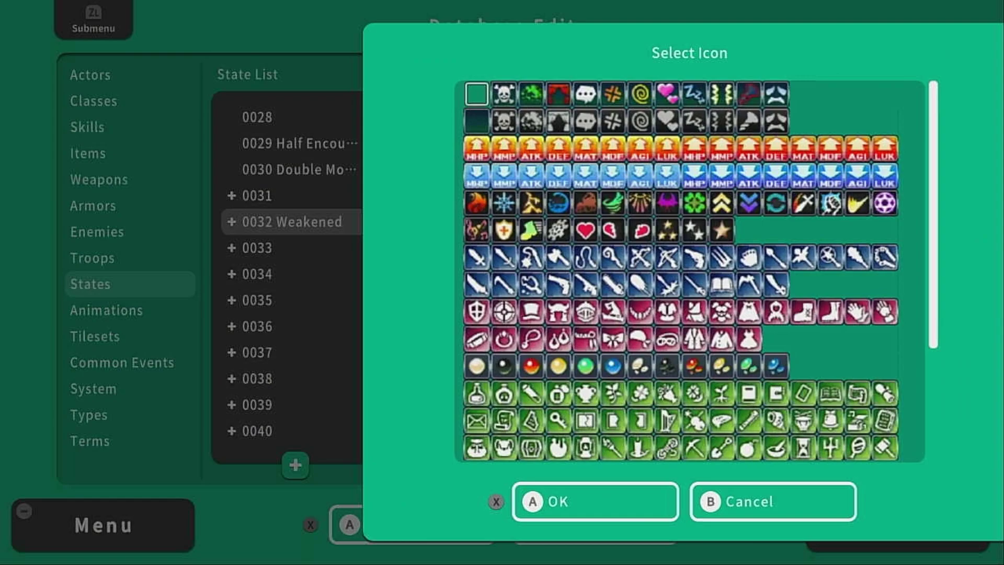
{"action": "key", "text": "Return"}
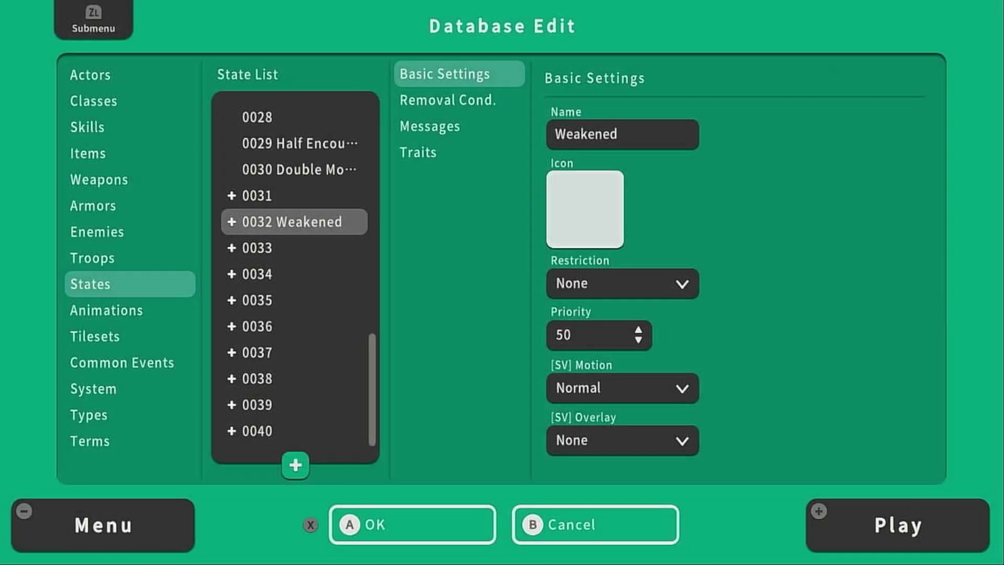
{"action": "key", "text": "Down"}
{"action": "key", "text": "Down"}
{"action": "key", "text": "Down"}
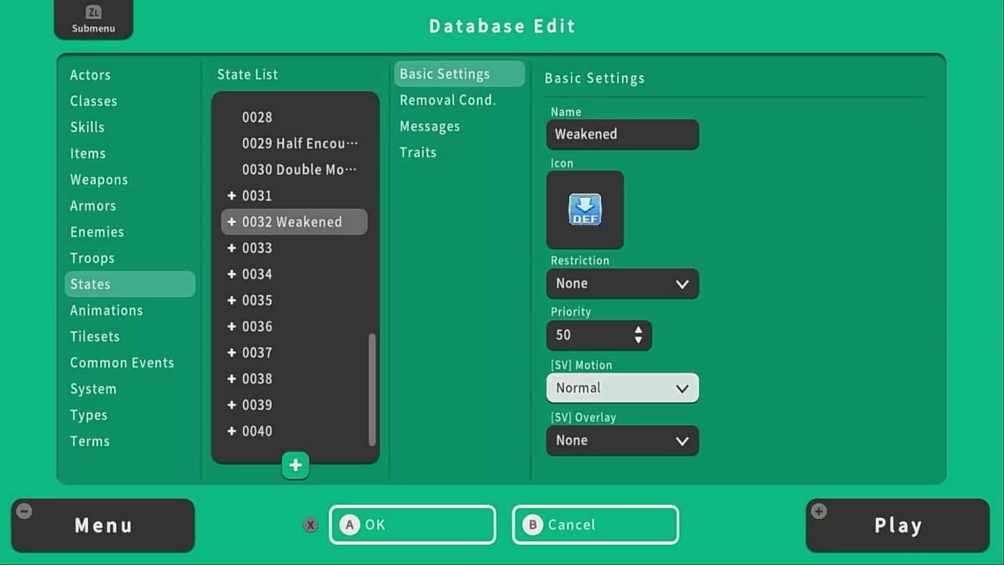
{"action": "key", "text": "Escape"}
Set the Weakened state to auto-remove at Action End with a minimum duration of 3 turns.
{"action": "key", "text": "Down"}
{"action": "key", "text": "Right"}
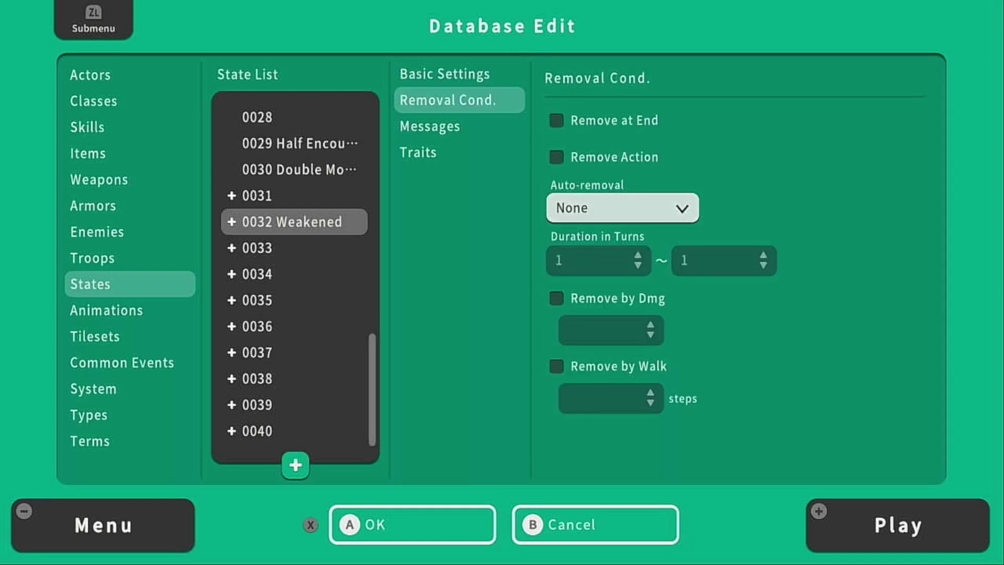
{"action": "key", "text": "Return"}
{"action": "key", "text": "Down"}
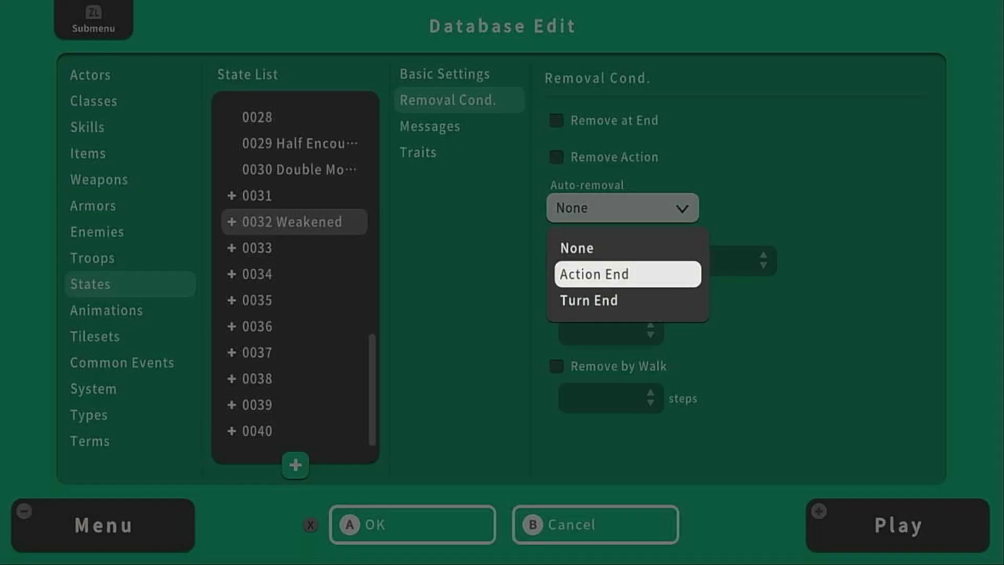
{"action": "key", "text": "Return"}
{"action": "key", "text": "Down"}
{"action": "type", "text": "3"}
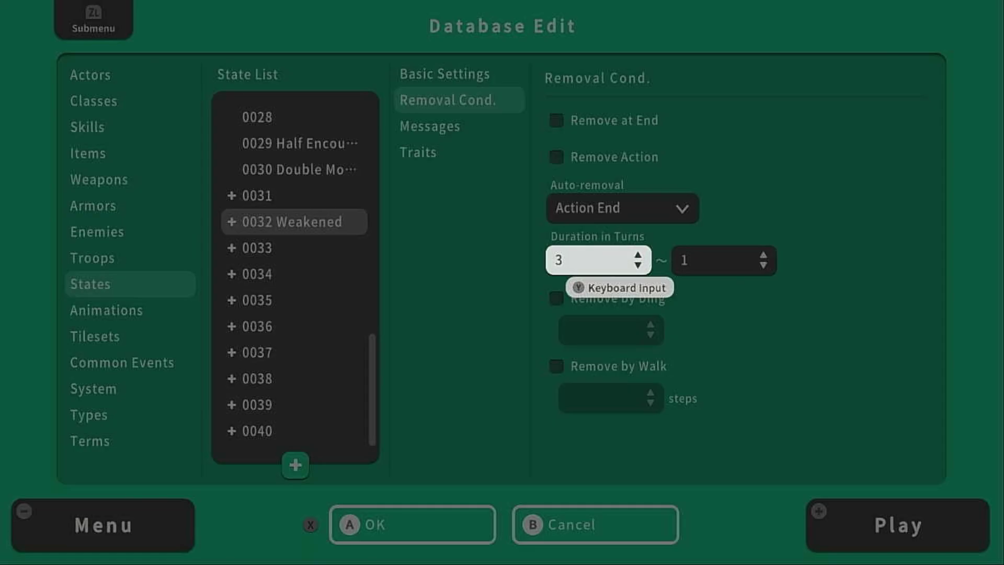
{"action": "key", "text": "Return"}
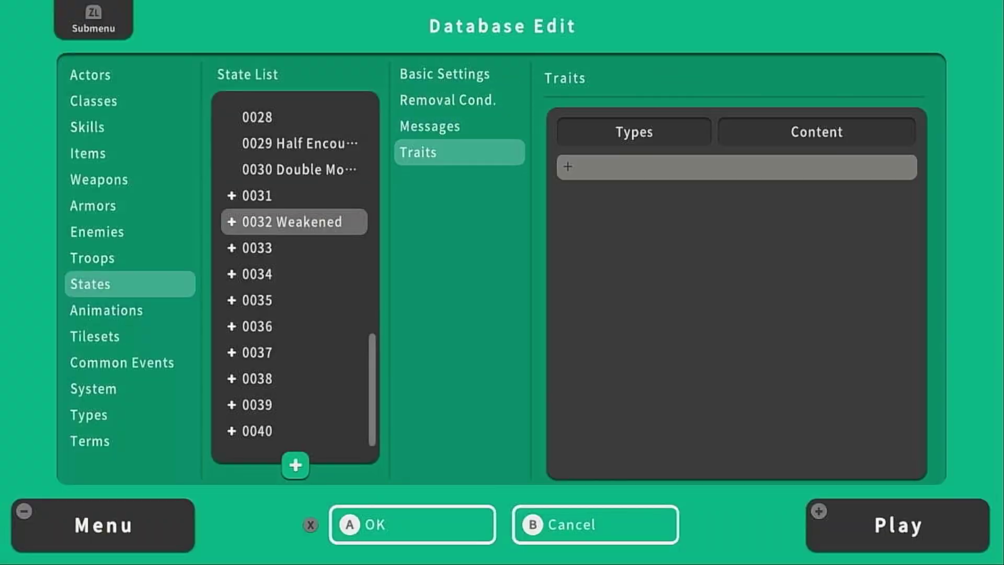
Add an R. Parameter trait to the Weakened state that multiplies Defense by 50%.
{"action": "key", "text": "Return"}
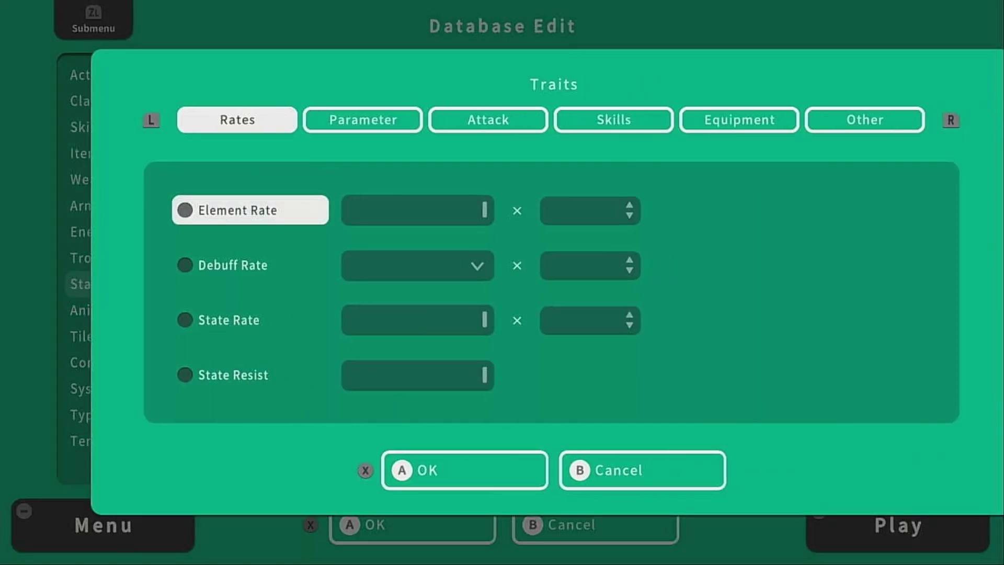
{"action": "key", "text": "Page_Down"}
{"action": "key", "text": "Return"}
{"action": "key", "text": "Return"}
{"action": "key", "text": "Down"}
{"action": "key", "text": "Down"}
{"action": "key", "text": "Down"}
{"action": "key", "text": "Return"}
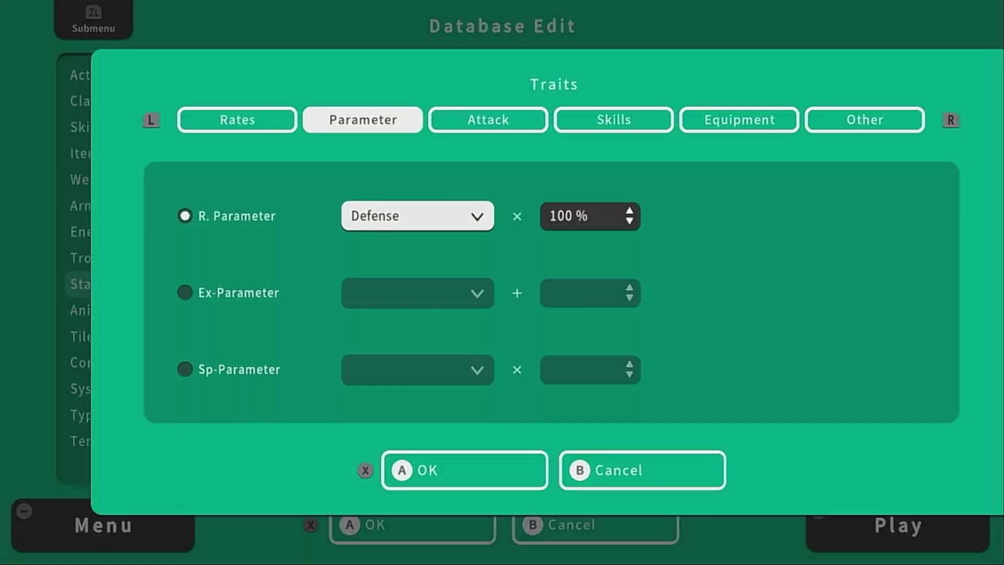
{"action": "key", "text": "Right"}
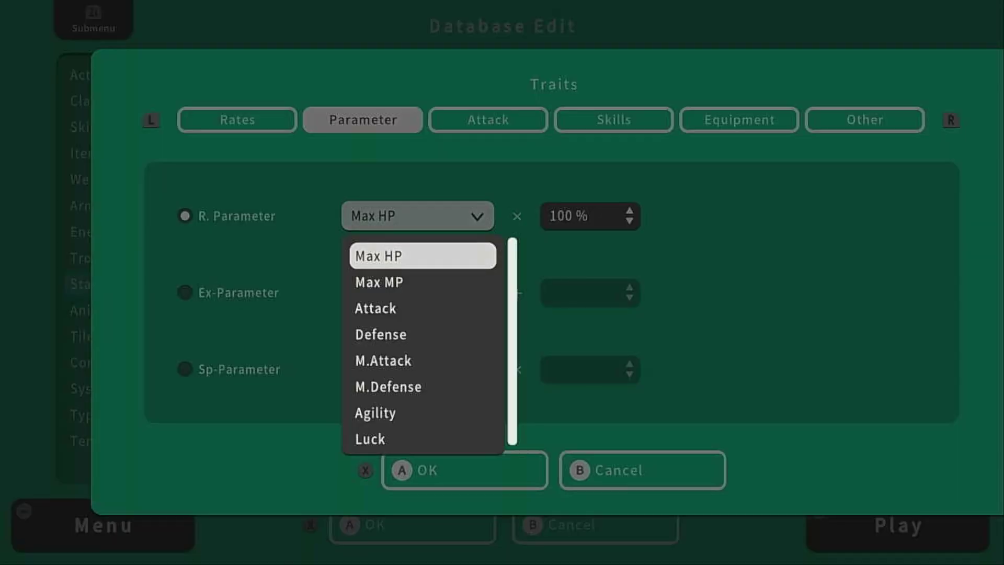
Add a second R. Parameter trait to the Weakened state that multiplies M.Defense by 50%.
{"action": "key", "text": "Down"}
{"action": "key", "text": "Down"}
{"action": "key", "text": "Down"}
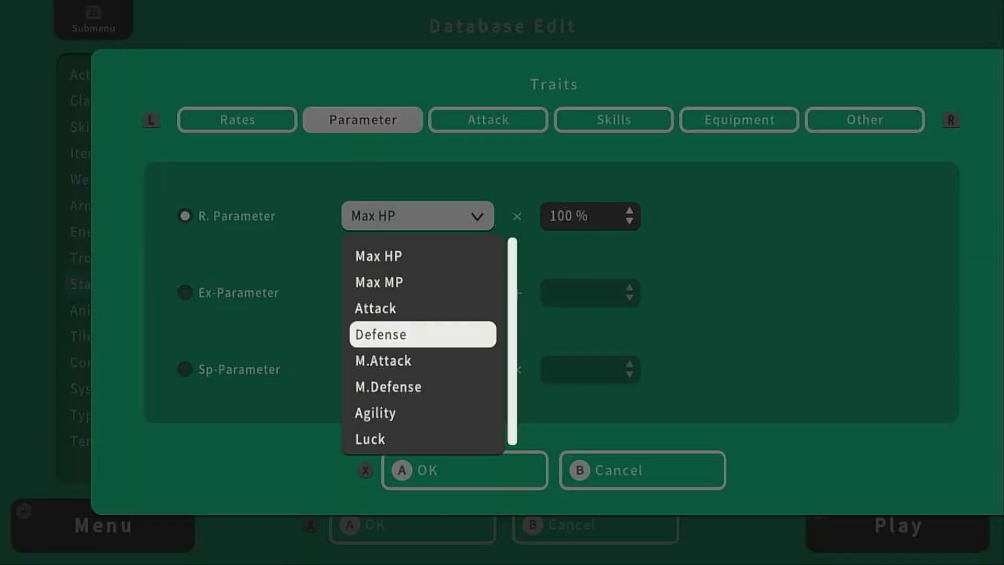
{"action": "key", "text": "Down"}
{"action": "key", "text": "Down"}
{"action": "key", "text": "Return"}
{"action": "key", "text": "Right"}
{"action": "key", "text": "Return"}
{"action": "key", "text": "Down"}
{"action": "key", "text": "Return"}
{"action": "key", "text": "Down"}
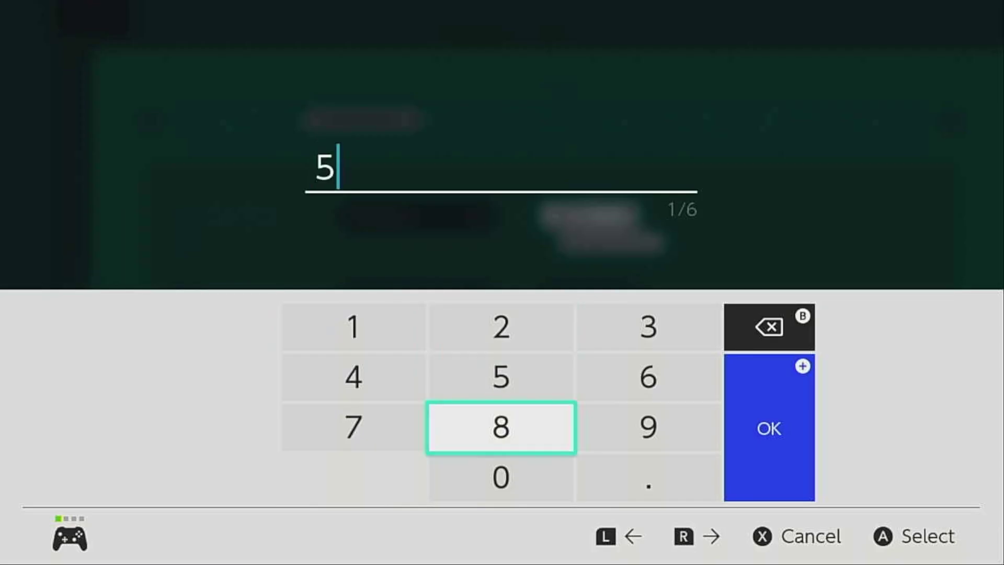
{"action": "key", "text": "Down"}
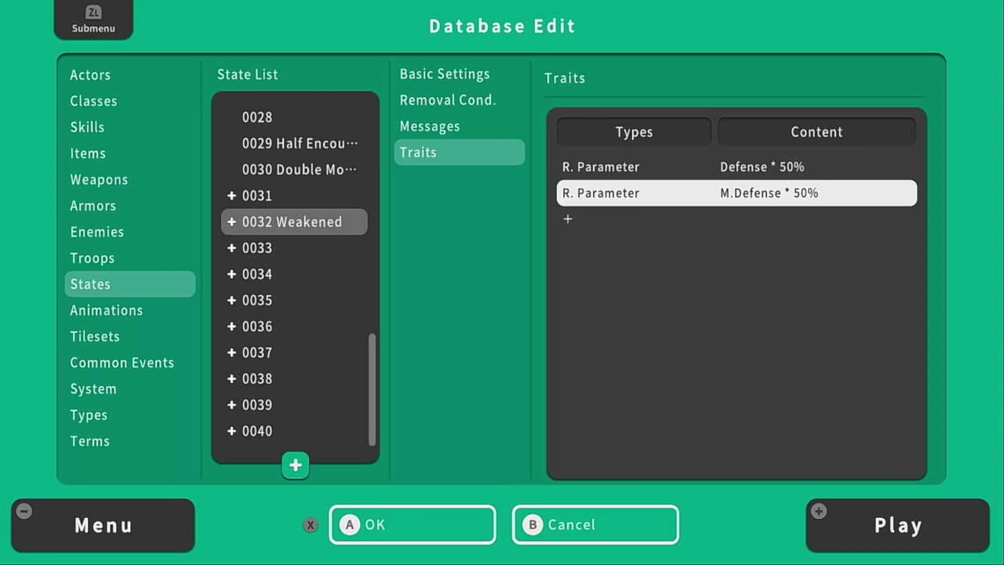
{"action": "key", "text": "Escape"}
{"action": "key", "text": "Escape"}
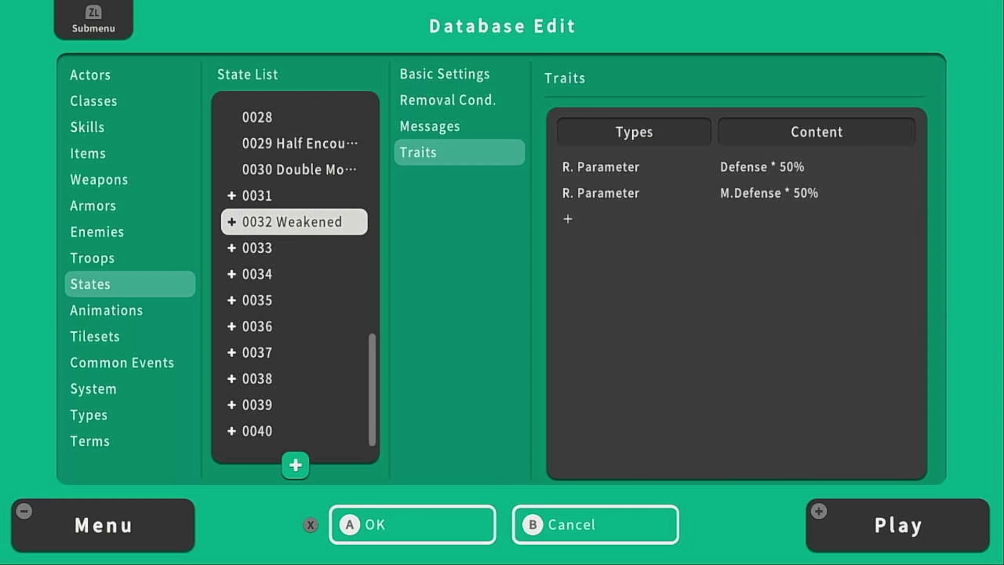
Add an Add State effect for 0032 Weakened at 100% to the Crescent Strike skill.
{"action": "key", "text": "Escape"}
{"action": "key", "text": "Up"}
{"action": "key", "text": "Up"}
{"action": "key", "text": "Up"}
{"action": "key", "text": "Up"}
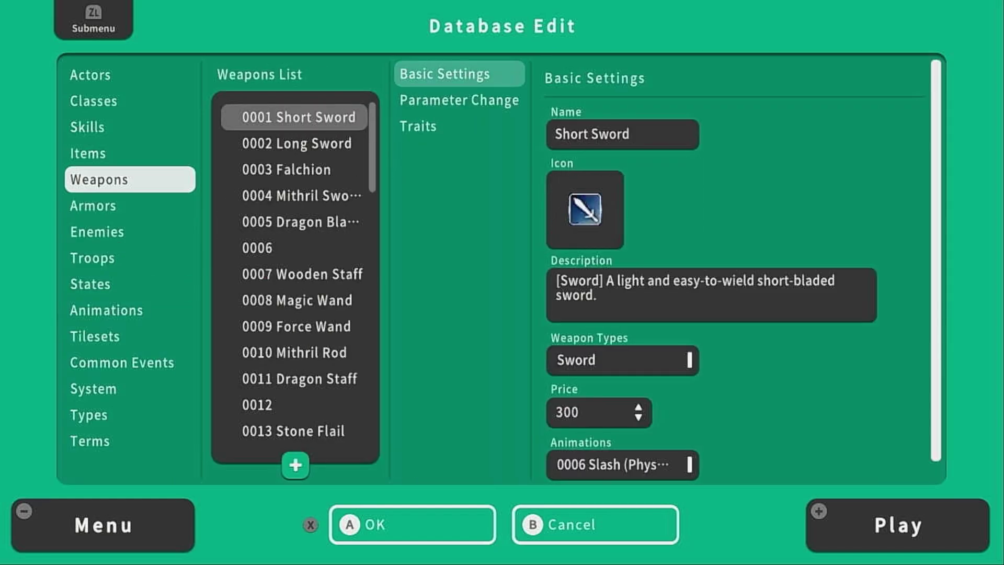
{"action": "key", "text": "Up"}
{"action": "key", "text": "Up"}
{"action": "key", "text": "Return"}
{"action": "key", "text": "Down"}
{"action": "key", "text": "Down"}
{"action": "key", "text": "Down"}
{"action": "key", "text": "Down"}
{"action": "key", "text": "Down"}
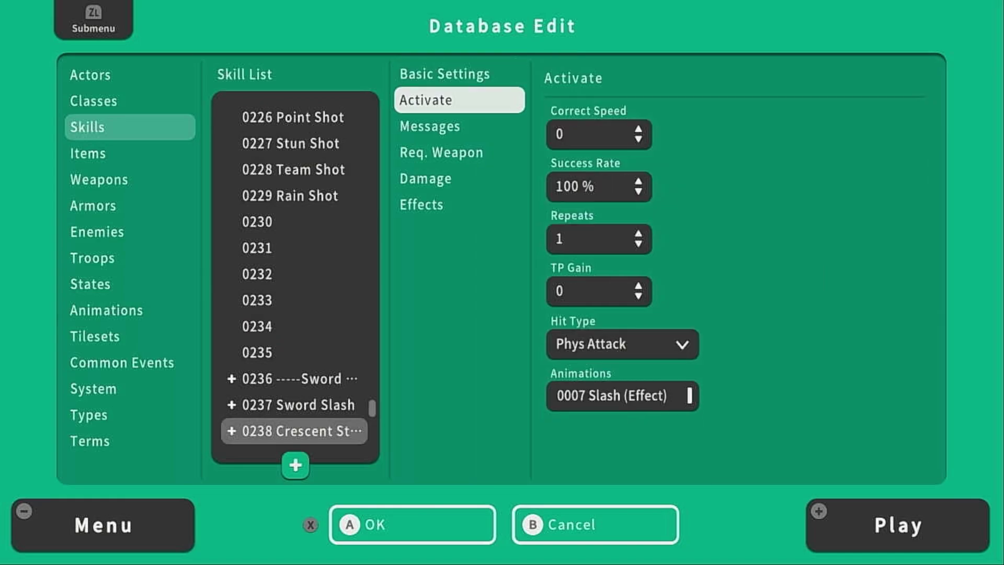
{"action": "key", "text": "Return"}
{"action": "key", "text": "Page_Down"}
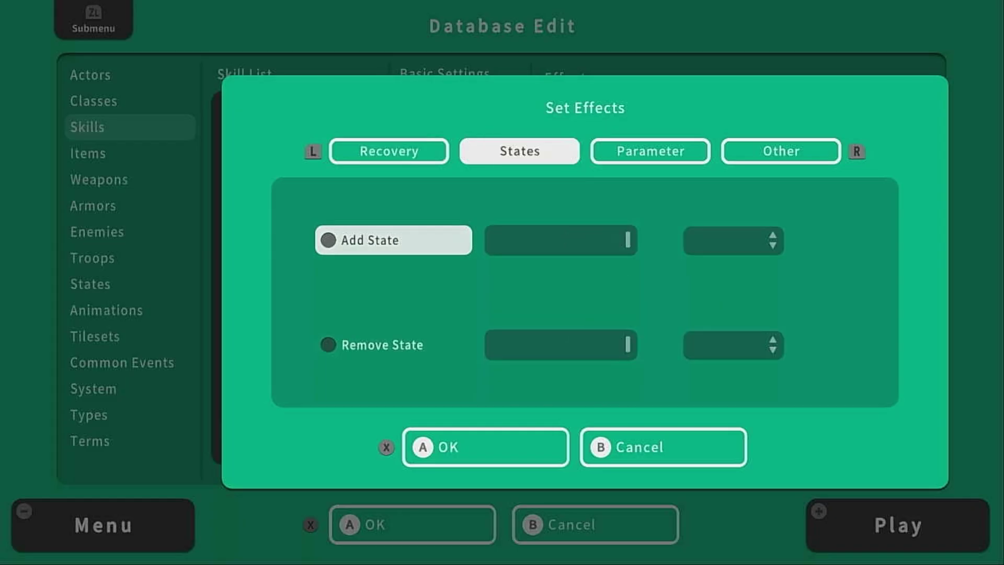
{"action": "key", "text": "Return"}
{"action": "key", "text": "x"}
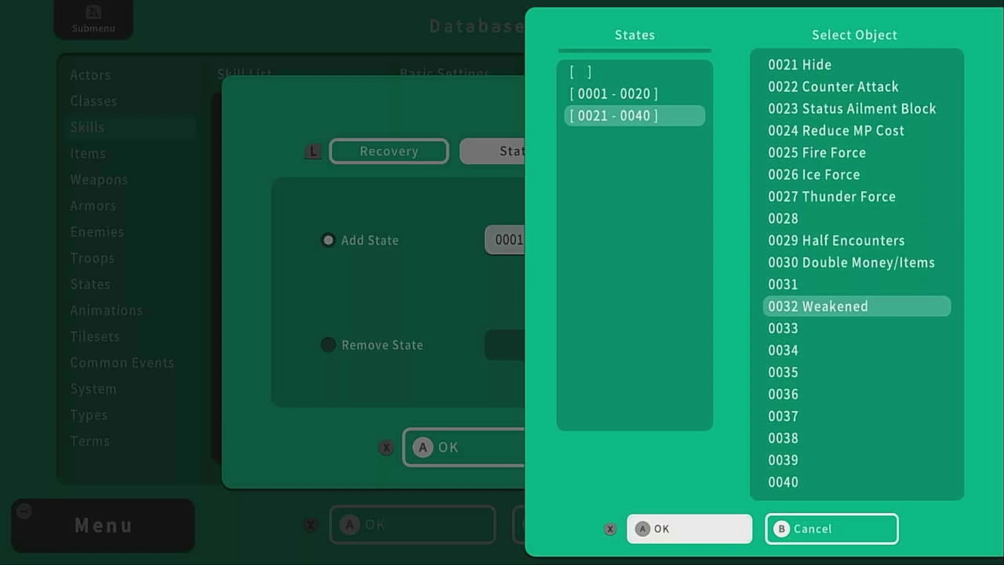
{"action": "key", "text": "Return"}
{"action": "key", "text": "x"}
{"action": "key", "text": "Return"}
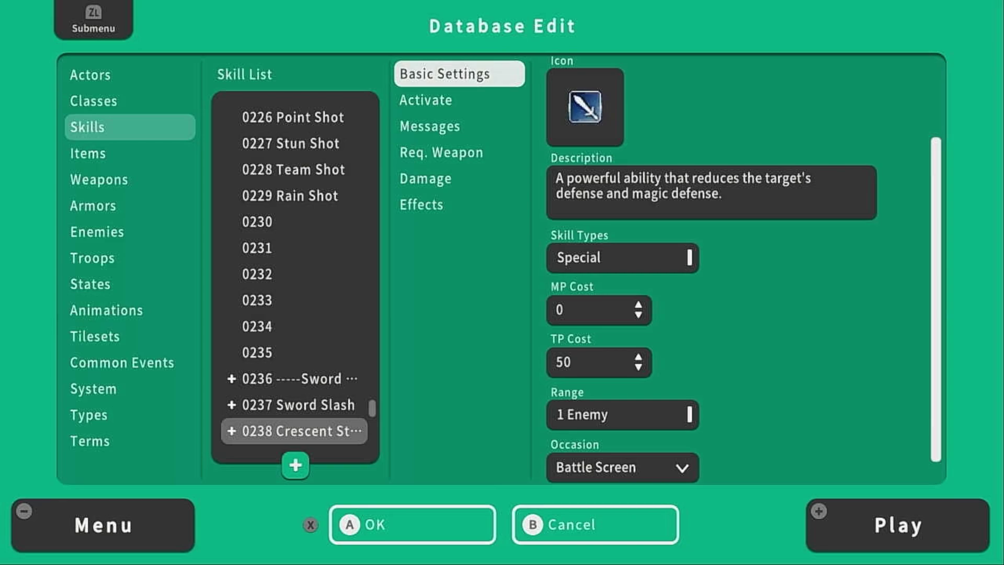
Review Crescent Strike's settings from the basic ones through to its effects.
{"action": "key", "text": "Down"}
{"action": "key", "text": "Down"}
{"action": "key", "text": "Down"}
{"action": "key", "text": "Down"}
{"action": "key", "text": "Down"}
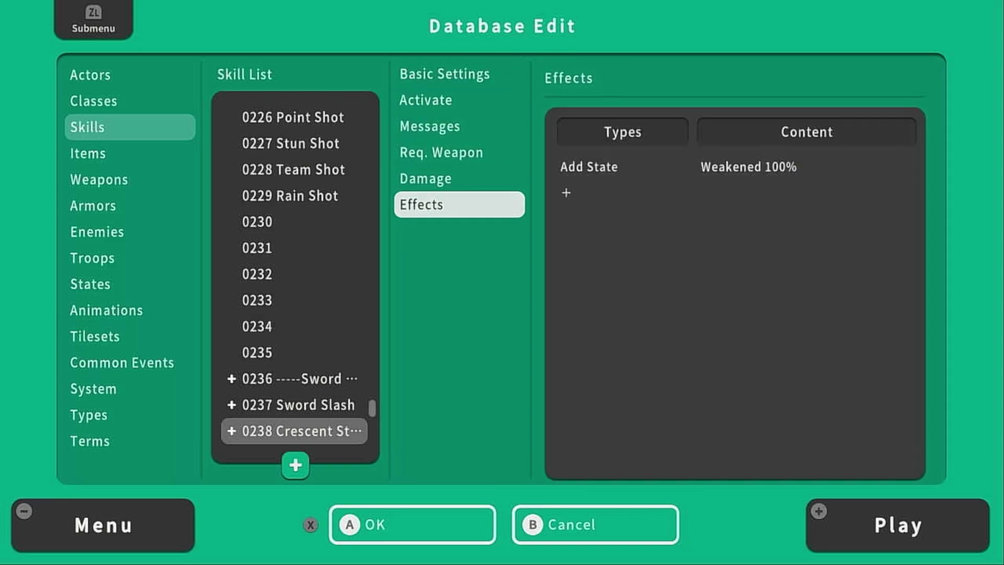
Name skill 0239 Blade Sweep, with the sword icon and the description "Sweeps sword under all enemies, dealing damage.".
{"action": "key", "text": "Escape"}
{"action": "key", "text": "Down"}
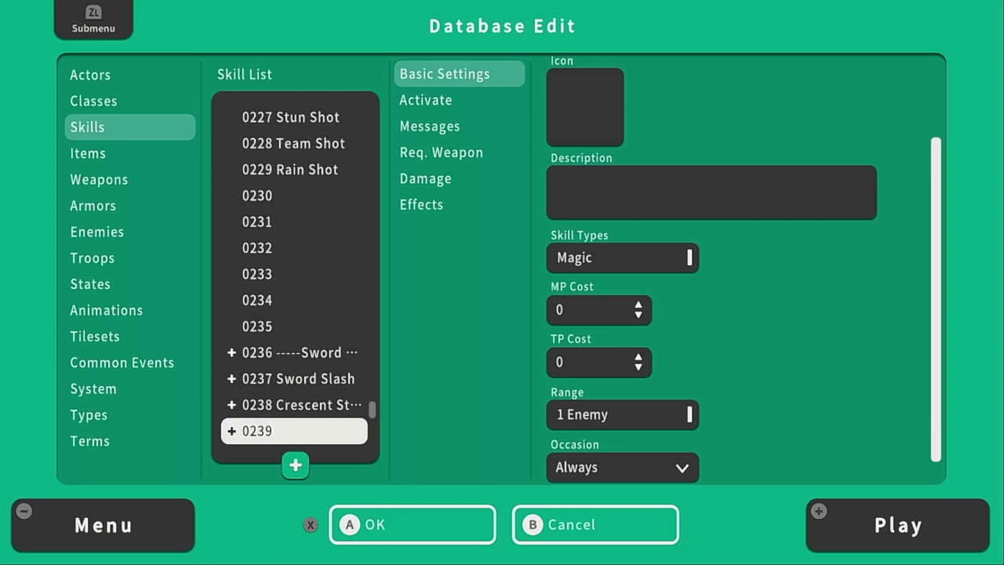
{"action": "key", "text": "Return"}
{"action": "key", "text": "Return"}
{"action": "key", "text": "Up"}
{"action": "key", "text": "Up"}
{"action": "key", "text": "Up"}
{"action": "key", "text": "Up"}
{"action": "key", "text": "Up"}
{"action": "key", "text": "Up"}
{"action": "key", "text": "Up"}
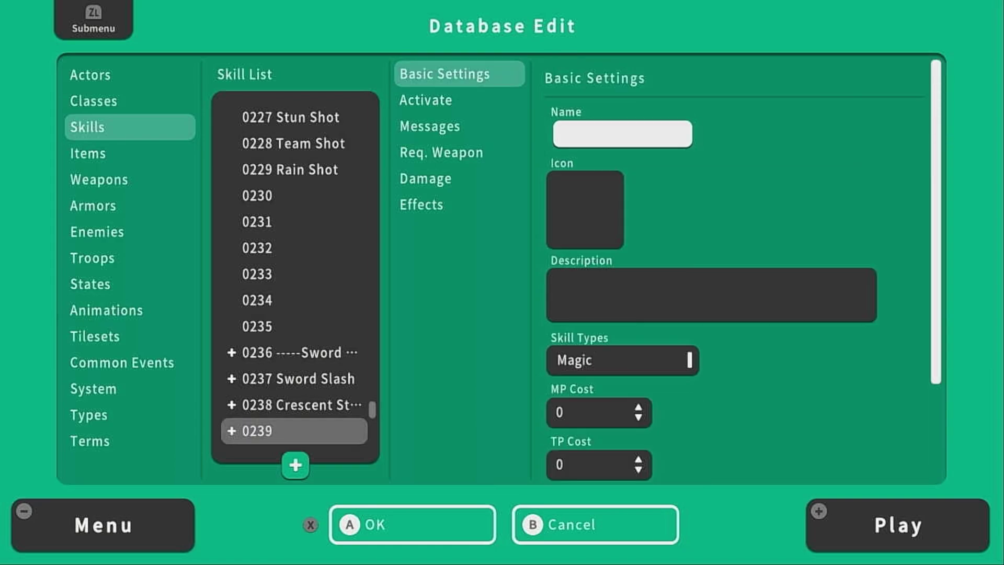
{"action": "key", "text": "Return"}
{"action": "type", "text": "Blade Sweep"}
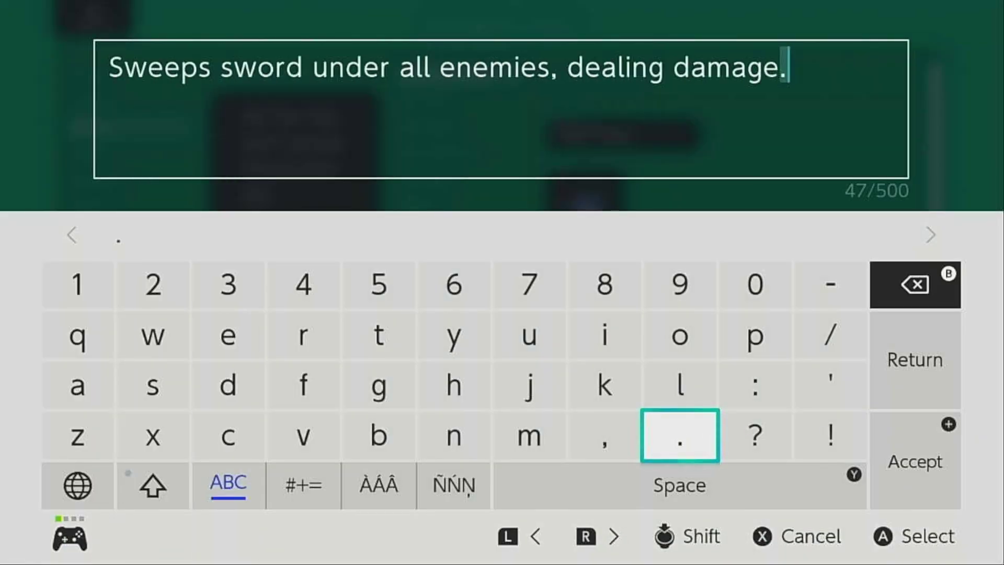
{"action": "key", "text": "plus"}
Set Blade Sweep's skill type to Special.
{"action": "key", "text": "Return"}
{"action": "key", "text": "Down"}
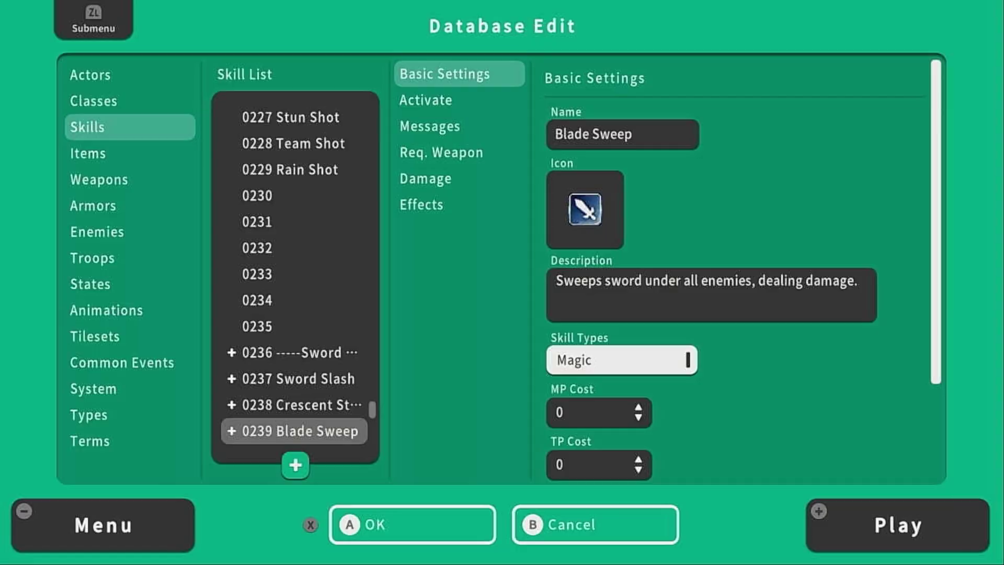
{"action": "key", "text": "Return"}
{"action": "key", "text": "Up"}
{"action": "key", "text": "Down"}
{"action": "key", "text": "Right"}
{"action": "key", "text": "Down"}
{"action": "key", "text": "x"}
{"action": "key", "text": "Return"}
Set Blade Sweep's TP cost to 10.
{"action": "key", "text": "Down"}
{"action": "key", "text": "Down"}
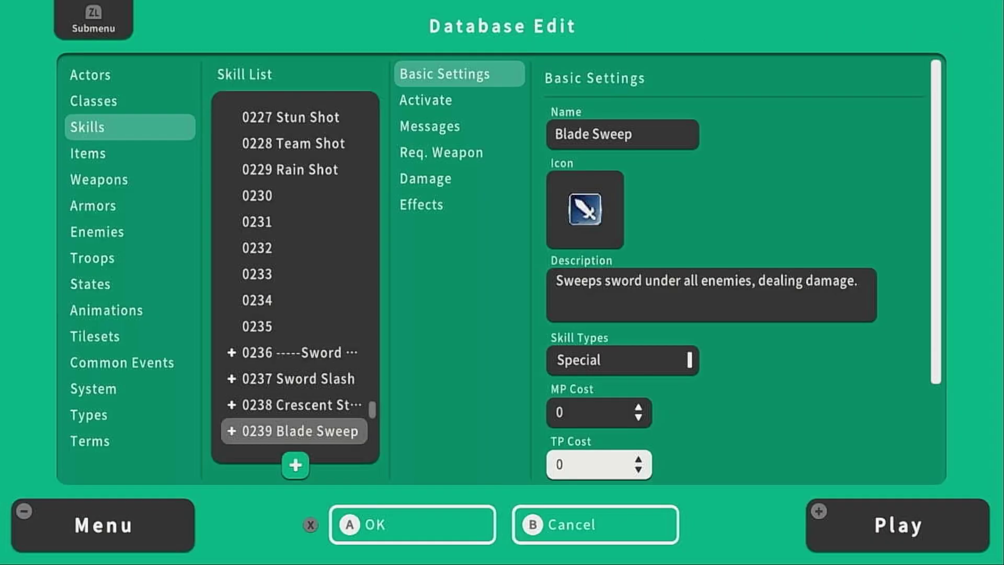
{"action": "key", "text": "Return"}
{"action": "type", "text": "y"}
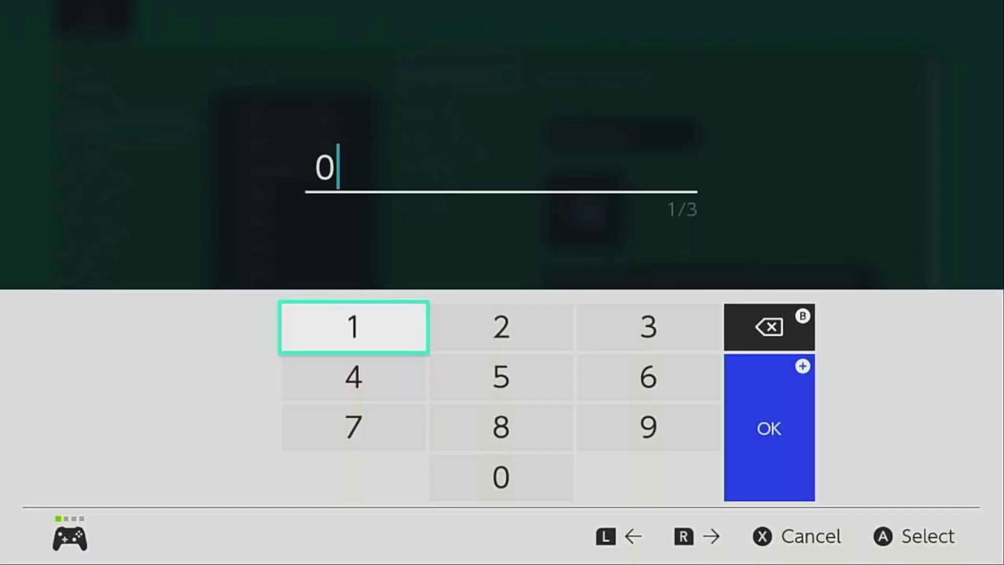
{"action": "type", "text": "10"}
{"action": "key", "text": "plus"}
{"action": "key", "text": "Return"}
Set Blade Sweep's range to target all enemies.
{"action": "key", "text": "Down"}
{"action": "key", "text": "Return"}
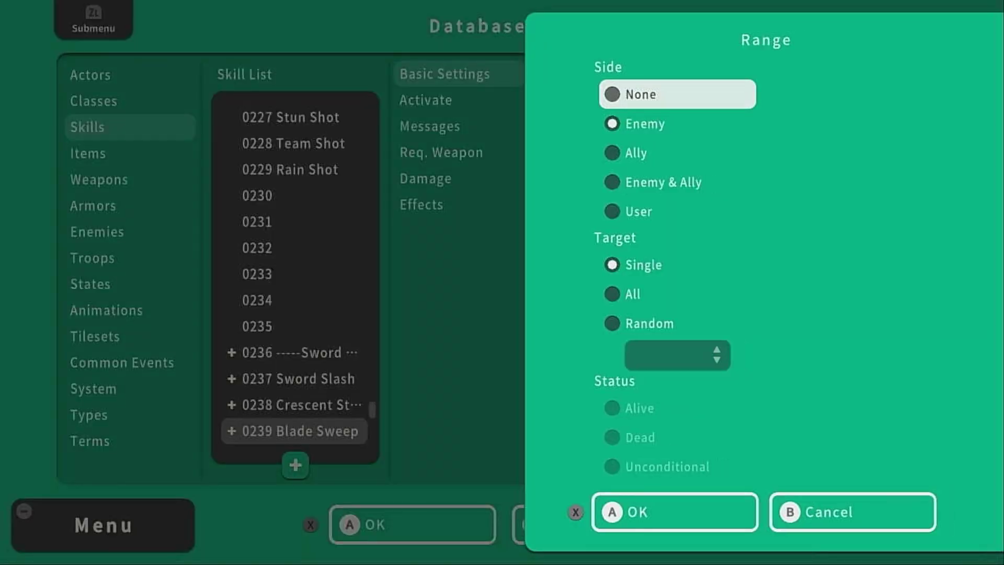
{"action": "key", "text": "Down"}
{"action": "key", "text": "Down"}
{"action": "key", "text": "Down"}
{"action": "key", "text": "Down"}
{"action": "key", "text": "Down"}
{"action": "key", "text": "Down"}
{"action": "key", "text": "Return"}
{"action": "key", "text": "plus"}
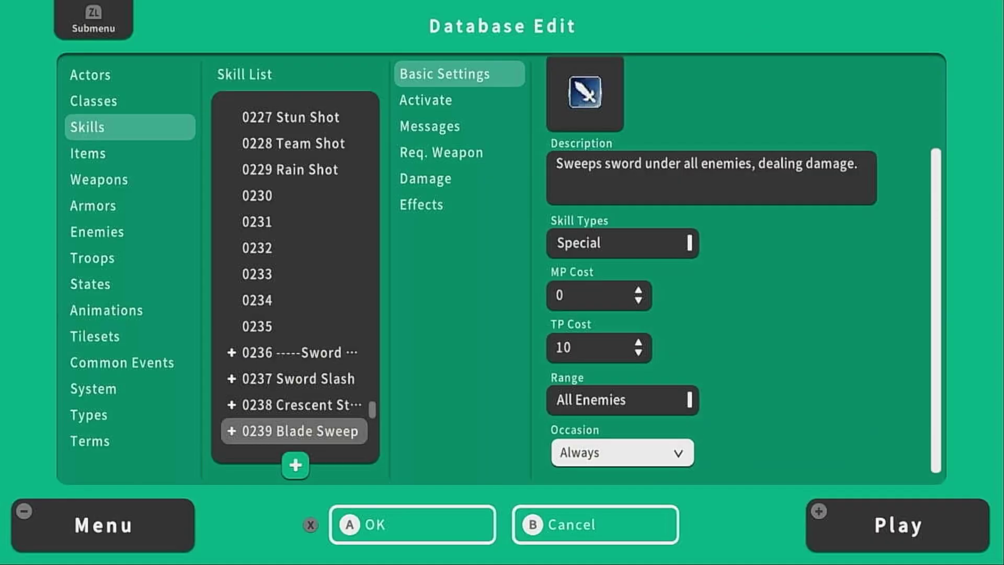
Limit the occasion for using Blade Sweep to the Battle Screen.
{"action": "key", "text": "Down"}
{"action": "key", "text": "Return"}
{"action": "key", "text": "Down"}
{"action": "key", "text": "Return"}
{"action": "key", "text": "Left"}
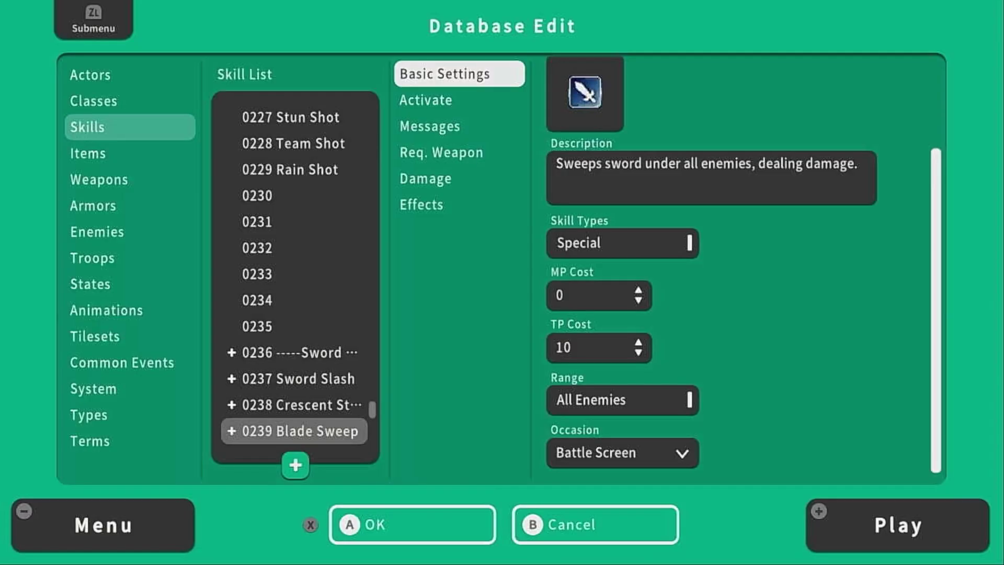
Set Blade Sweep's hit type to Phys Attack and its animation to 0038 Sweep.
{"action": "key", "text": "Down"}
{"action": "key", "text": "Right"}
{"action": "key", "text": "Up"}
{"action": "key", "text": "Return"}
{"action": "key", "text": "Down"}
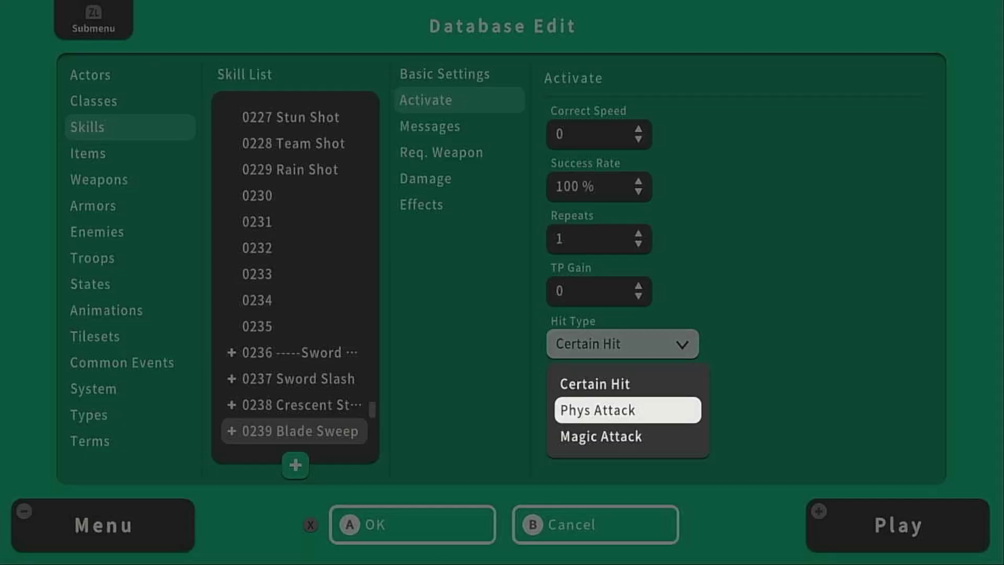
{"action": "key", "text": "Return"}
{"action": "key", "text": "Down"}
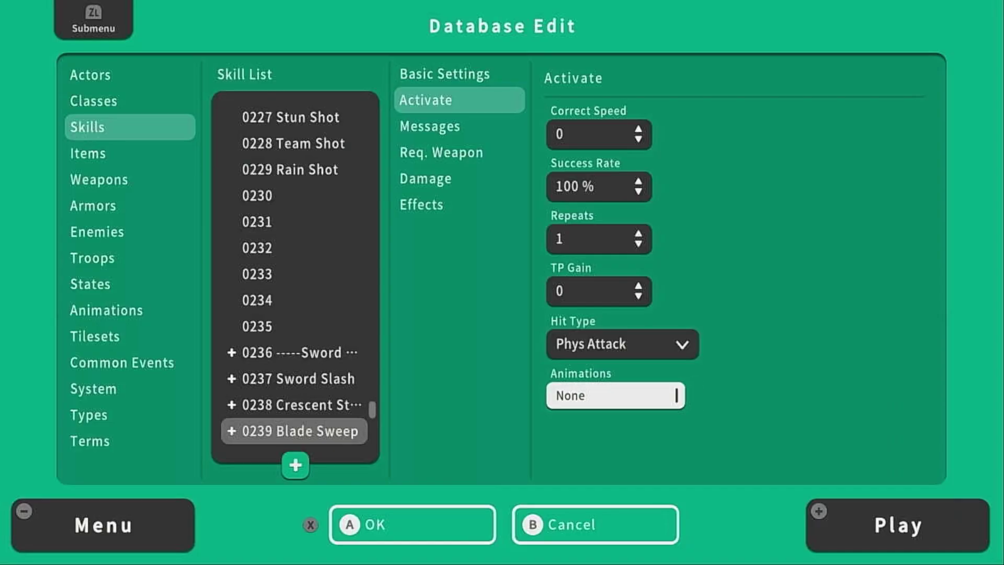
{"action": "key", "text": "Return"}
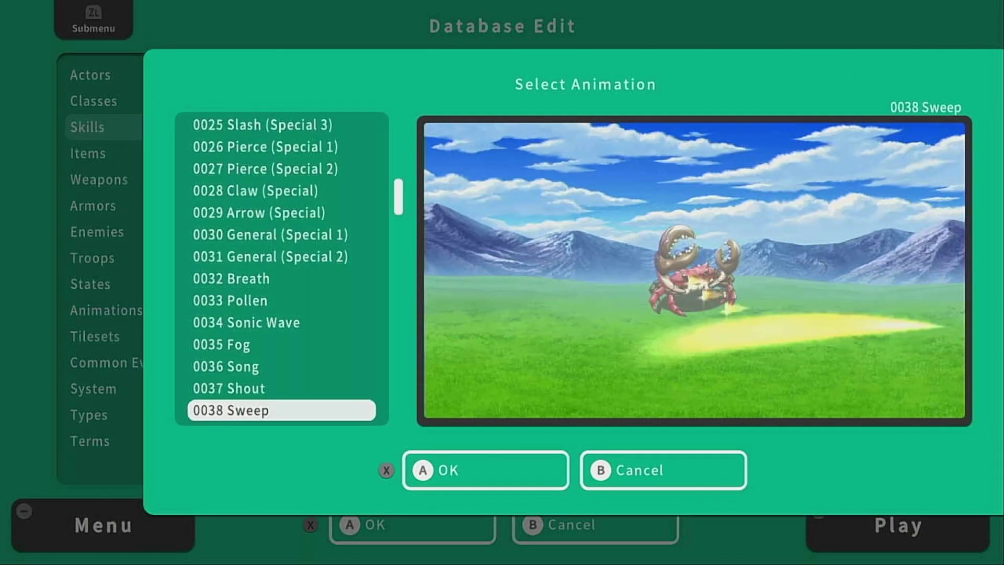
{"action": "key", "text": "Return"}
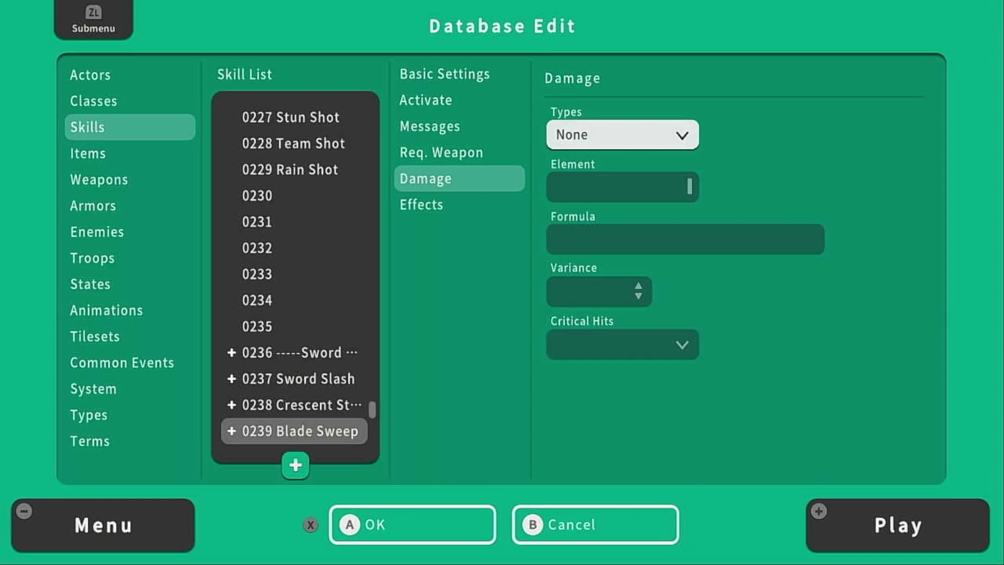
Make Blade Sweep deal HP Damage using the Attack Enemy formula a.atk*4-b.def*2.
{"action": "key", "text": "Return"}
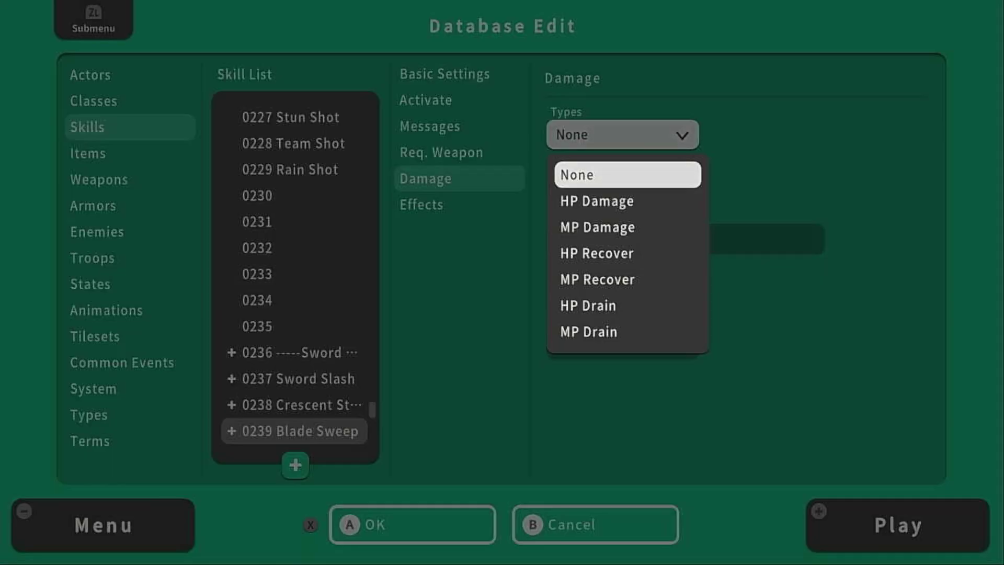
{"action": "key", "text": "Down"}
{"action": "key", "text": "Return"}
{"action": "key", "text": "Down"}
{"action": "key", "text": "Down"}
{"action": "key", "text": "Return"}
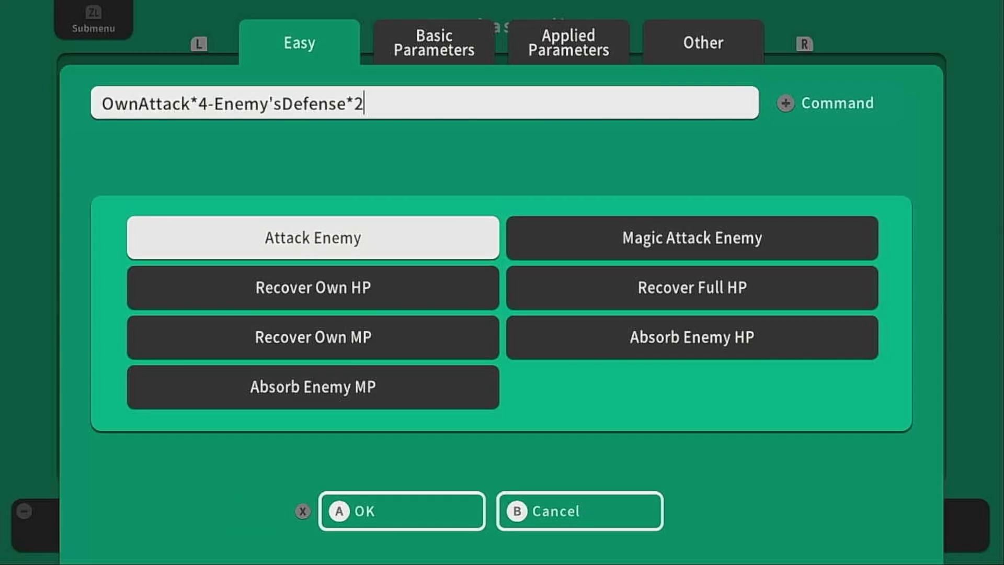
{"action": "key", "text": "plus"}
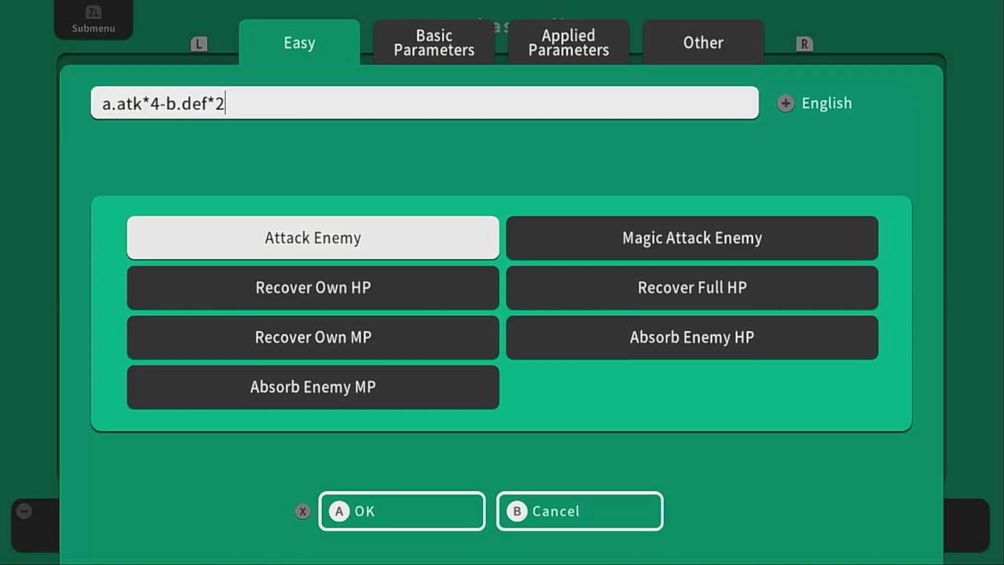
{"action": "key", "text": "Return"}
Allow critical hits for Blade Sweep's damage.
{"action": "key", "text": "Down"}
{"action": "key", "text": "Down"}
{"action": "key", "text": "Return"}
{"action": "key", "text": "Down"}
{"action": "key", "text": "Return"}
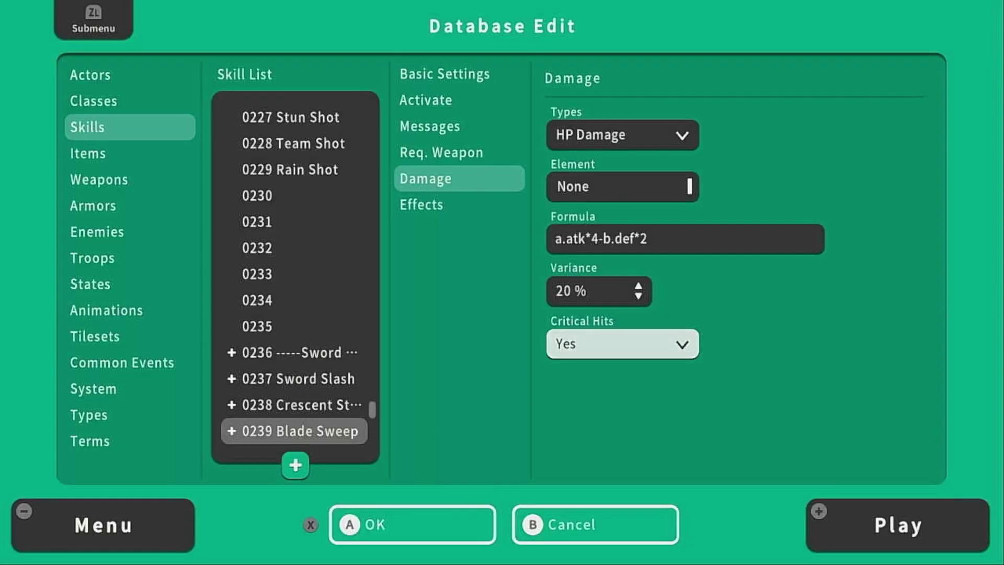
{"action": "key", "text": "Escape"}
Review Blade Sweep's settings from its effects back to the basic ones.
{"action": "key", "text": "Down"}
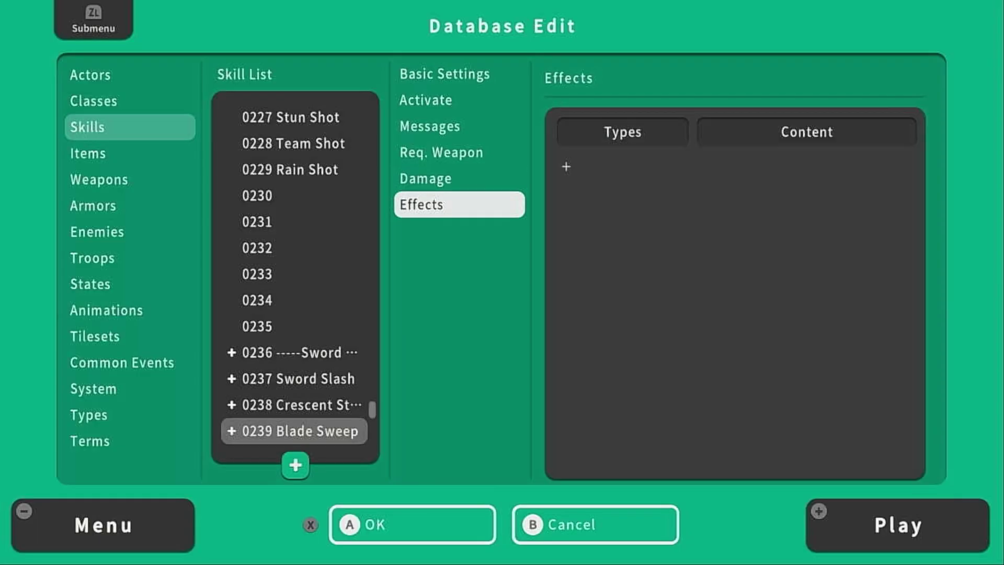
{"action": "key", "text": "Up"}
{"action": "key", "text": "Up"}
{"action": "key", "text": "Up"}
{"action": "key", "text": "Up"}
{"action": "key", "text": "Up"}
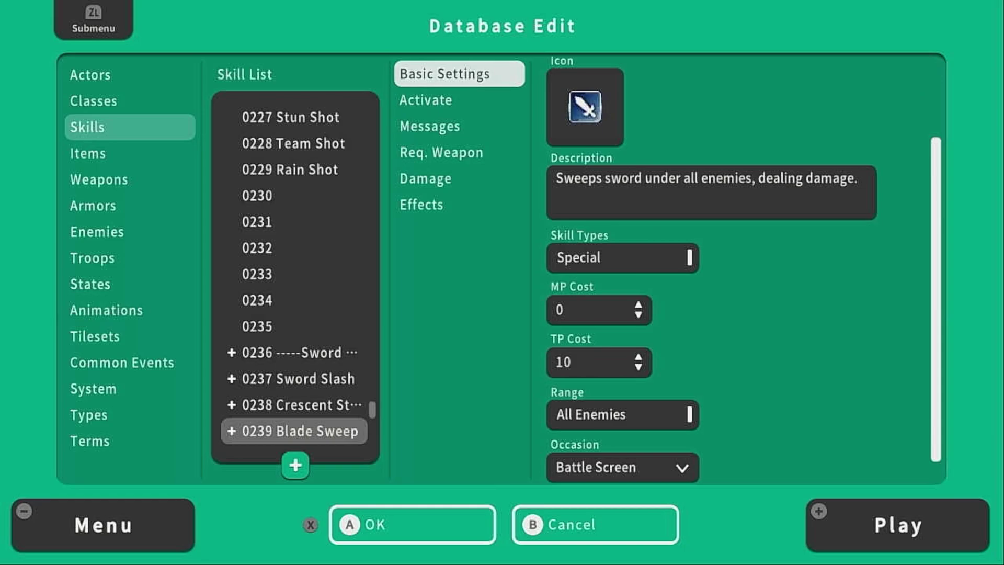
Name the empty skill 0240 "Rallying Cry" and give it the ATK-up icon.
{"action": "key", "text": "Escape"}
{"action": "key", "text": "Down"}
{"action": "key", "text": "Return"}
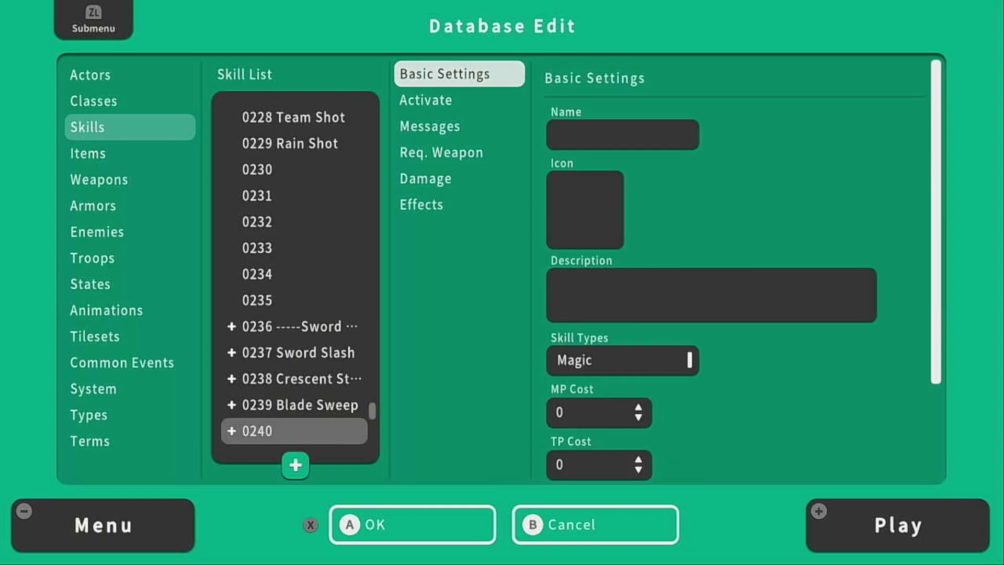
{"action": "key", "text": "Return"}
{"action": "key", "text": "Return"}
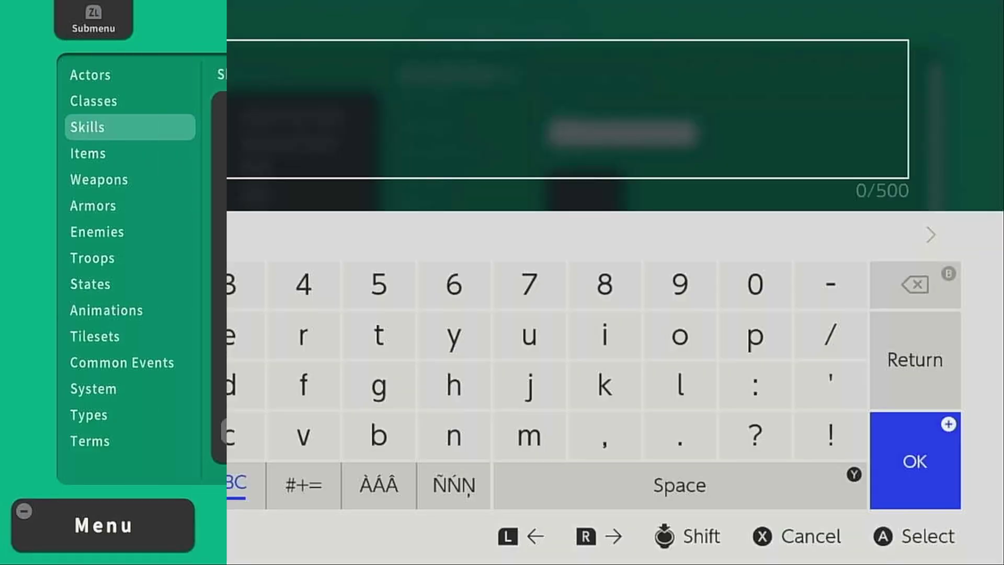
{"action": "key", "text": "Escape"}
Describe Rallying Cry as "Rally your allies, increasing attack and magic attack." and set its skill type to Special.
{"action": "key", "text": "Down"}
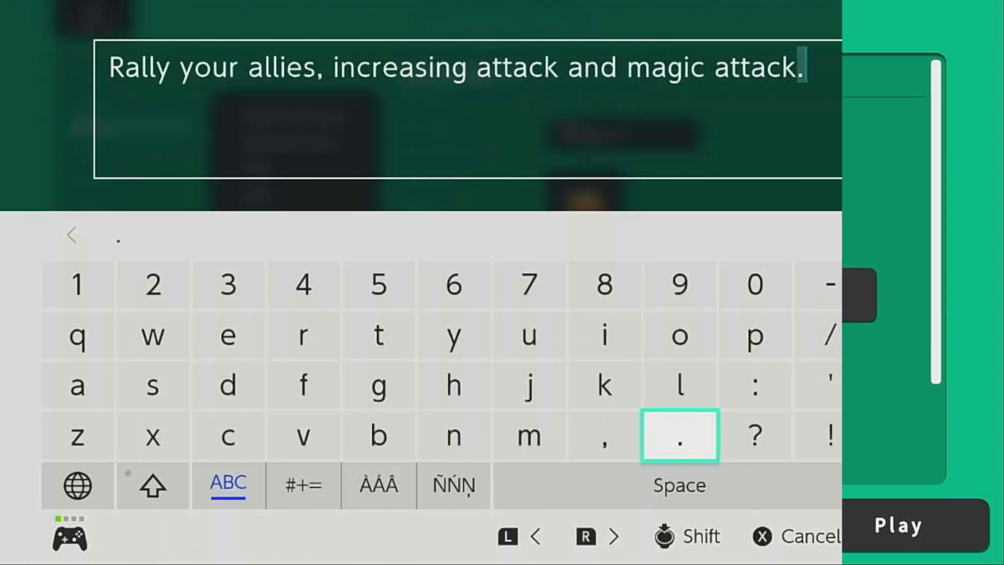
{"action": "key", "text": "Return"}
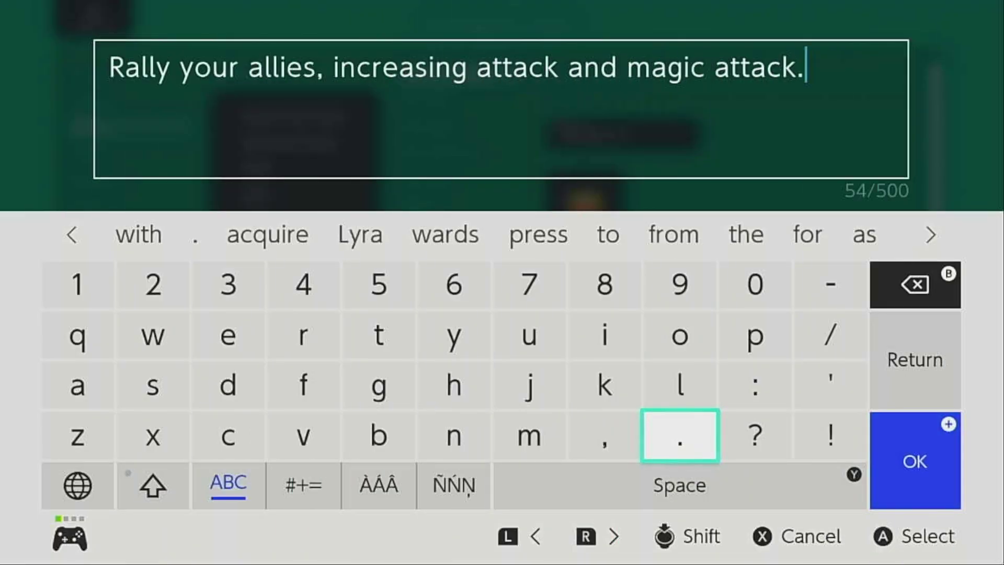
{"action": "key", "text": "Return"}
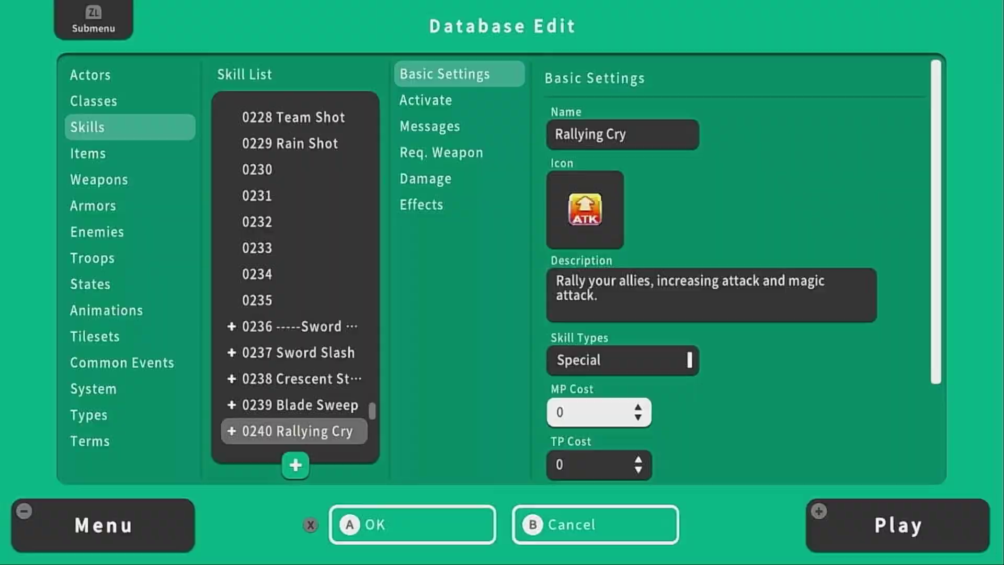
{"action": "key", "text": "Return"}
{"action": "key", "text": "y"}
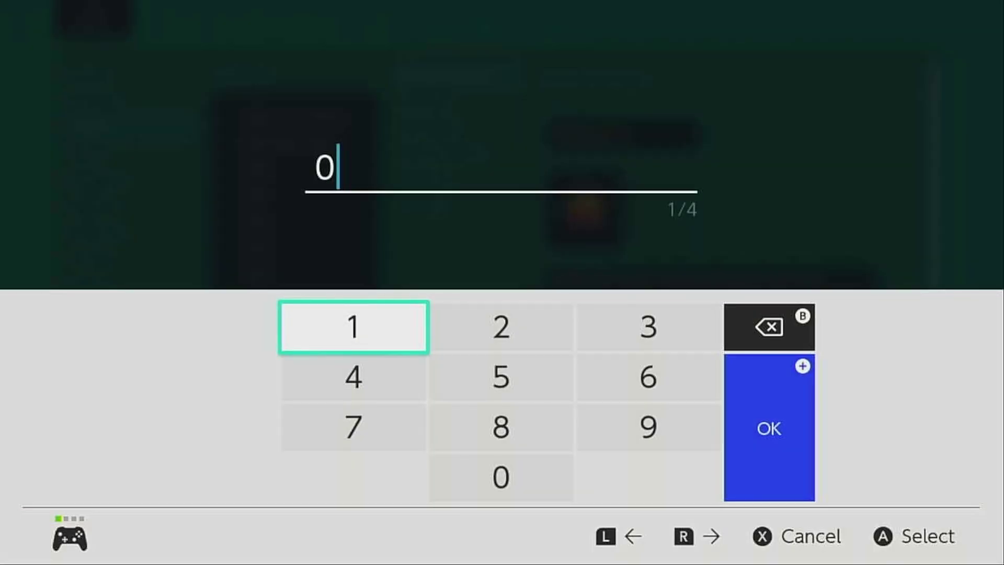
{"action": "key", "text": "BackSpace"}
{"action": "key", "text": "Escape"}
{"action": "key", "text": "Escape"}
{"action": "key", "text": "Escape"}
{"action": "key", "text": "Escape"}
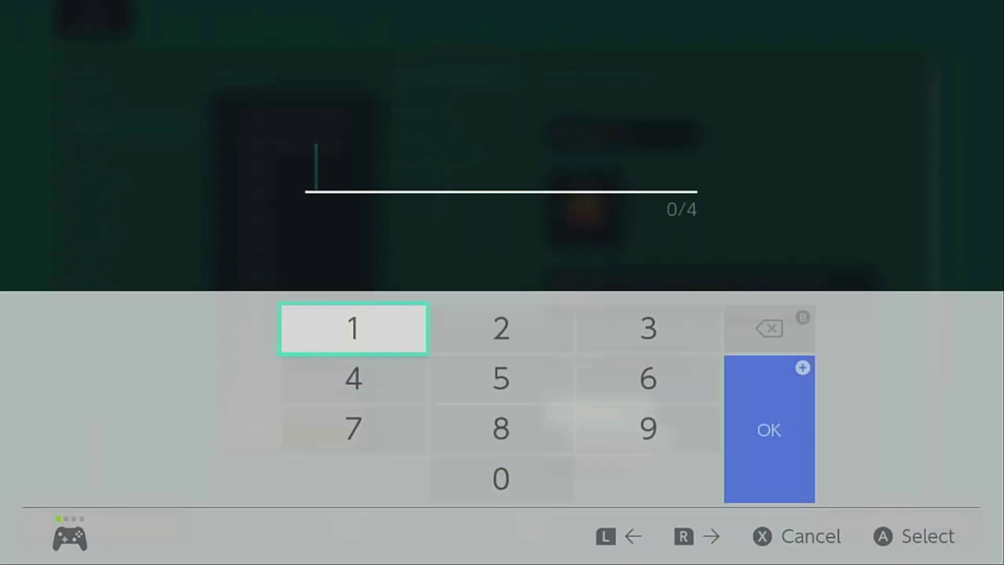
Open the basic settings of the Sword Fighter class.
{"action": "key", "text": "Left"}
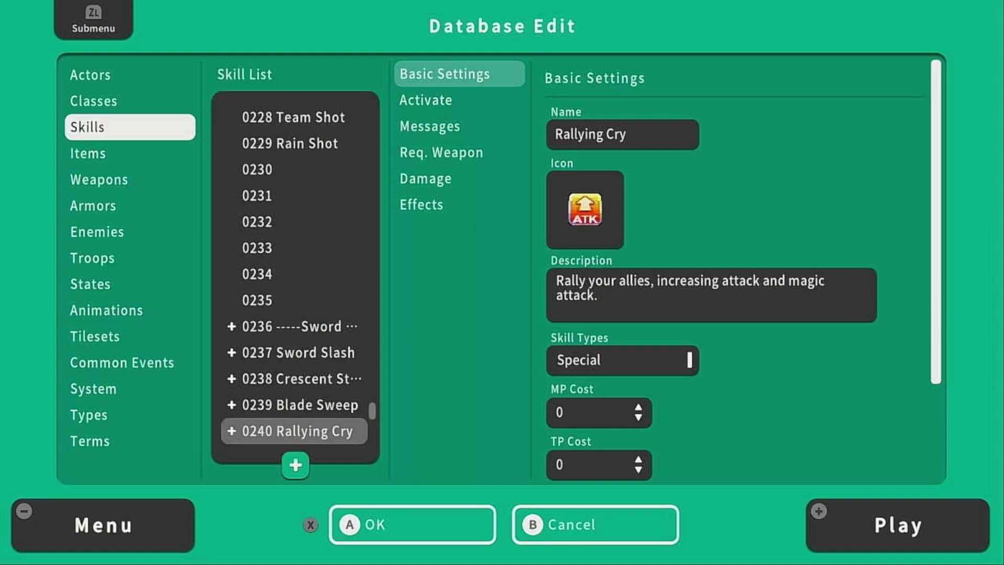
{"action": "key", "text": "Up"}
{"action": "key", "text": "Right"}
{"action": "key", "text": "Down"}
{"action": "key", "text": "Down"}
{"action": "key", "text": "Down"}
{"action": "key", "text": "Down"}
{"action": "key", "text": "Down"}
{"action": "key", "text": "Down"}
{"action": "key", "text": "Down"}
{"action": "key", "text": "Down"}
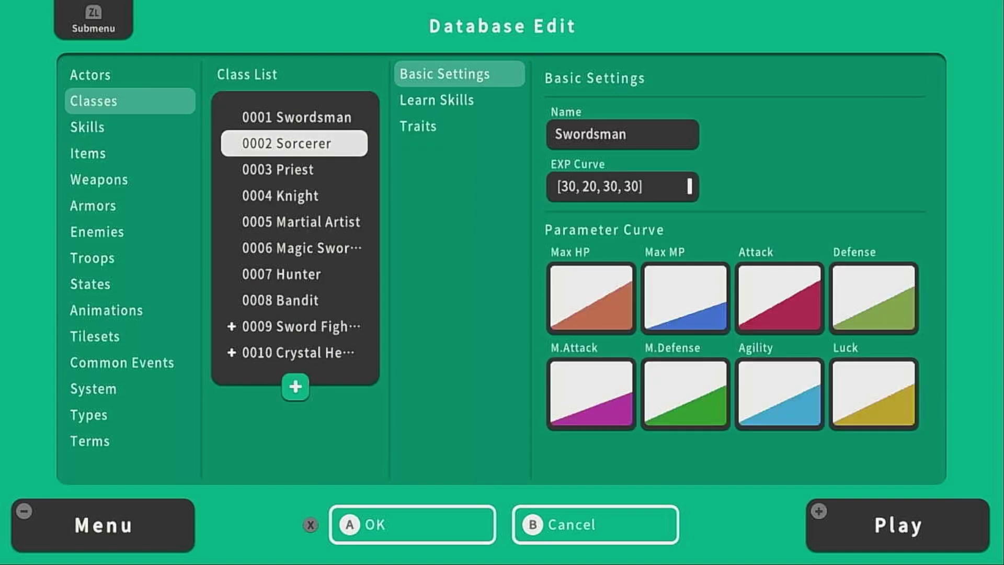
{"action": "key", "text": "Right"}
{"action": "key", "text": "Right"}
{"action": "key", "text": "Down"}
{"action": "key", "text": "Down"}
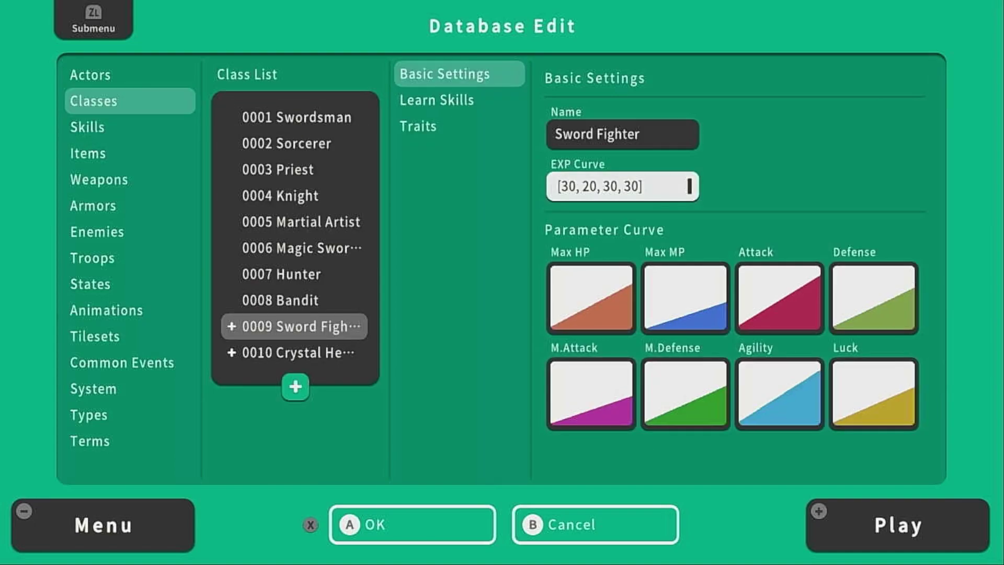
Check the Sword Fighter's Max MP curve at level 1 and return to the database categories.
{"action": "key", "text": "Right"}
{"action": "key", "text": "Return"}
{"action": "key", "text": "Down"}
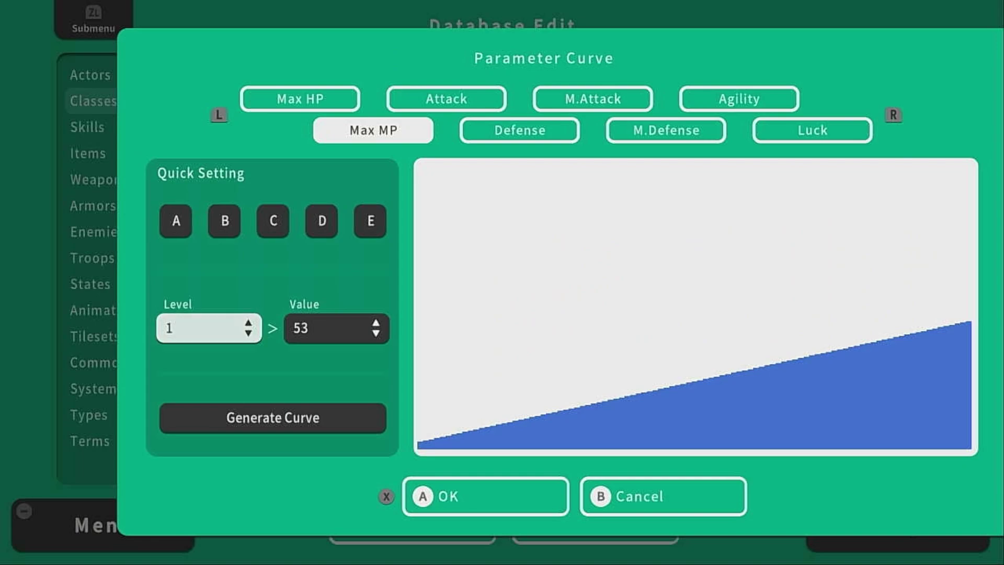
{"action": "key", "text": "x"}
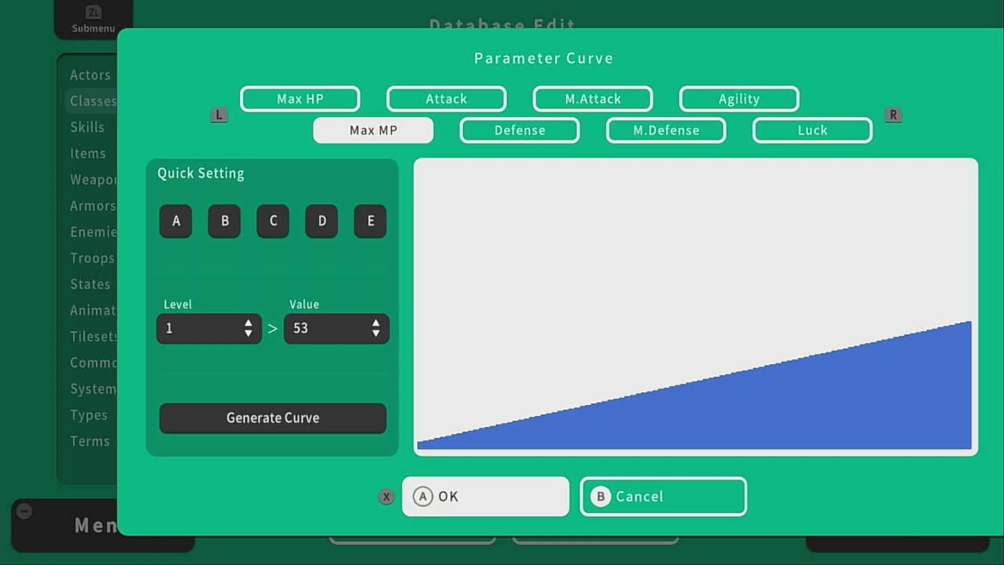
{"action": "key", "text": "a"}
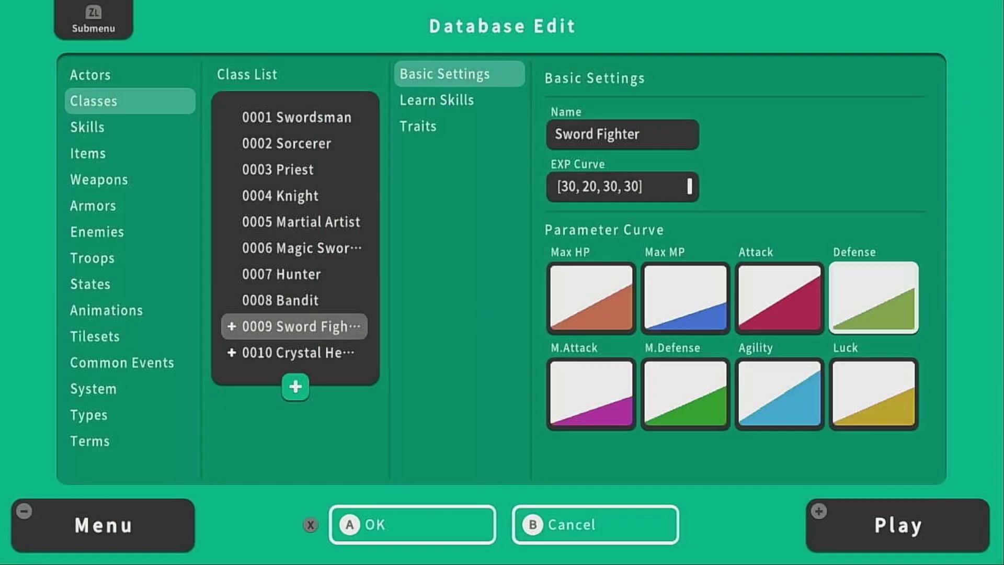
{"action": "key", "text": "b"}
{"action": "key", "text": "b"}
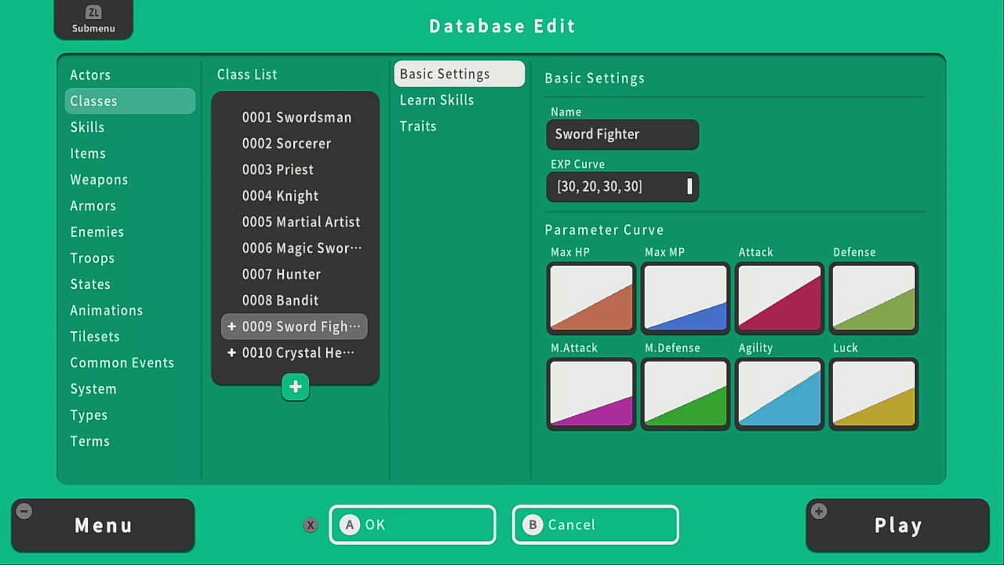
{"action": "key", "text": "Left"}
{"action": "key", "text": "Left"}
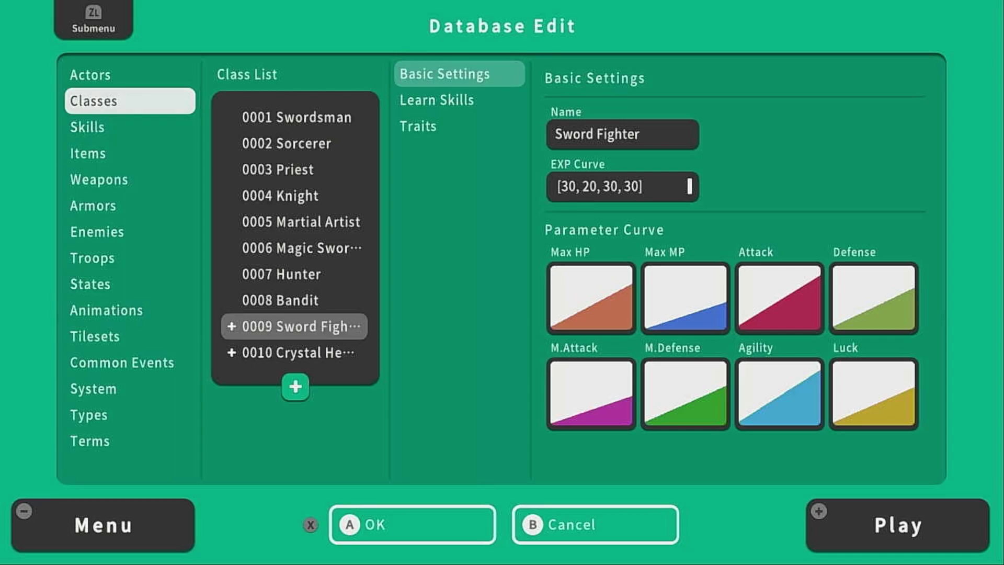
Set Rallying Cry's MP cost to 20.
{"action": "key", "text": "Down"}
{"action": "key", "text": "Down"}
{"action": "key", "text": "Down"}
{"action": "key", "text": "Down"}
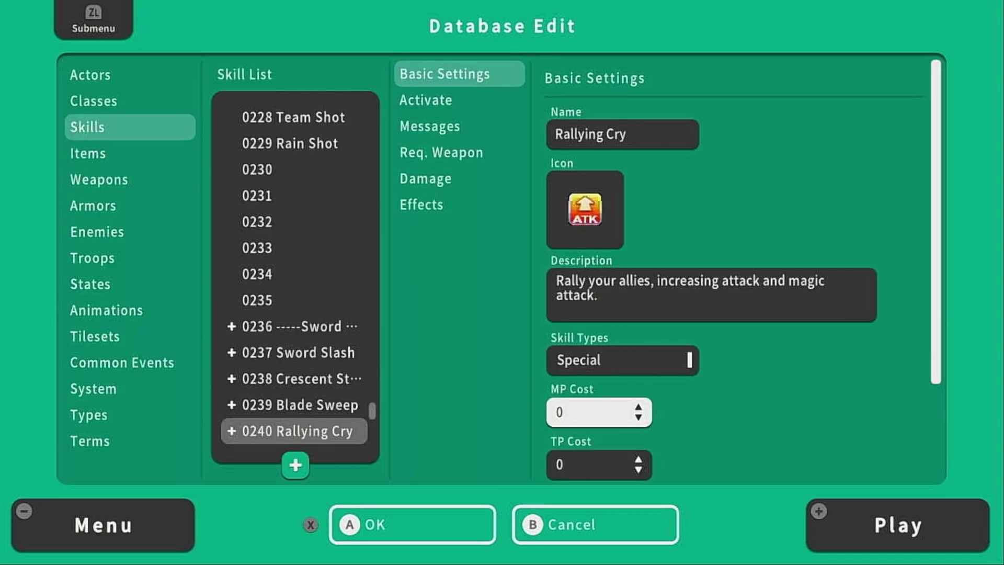
{"action": "key", "text": "Return"}
{"action": "type", "text": "y"}
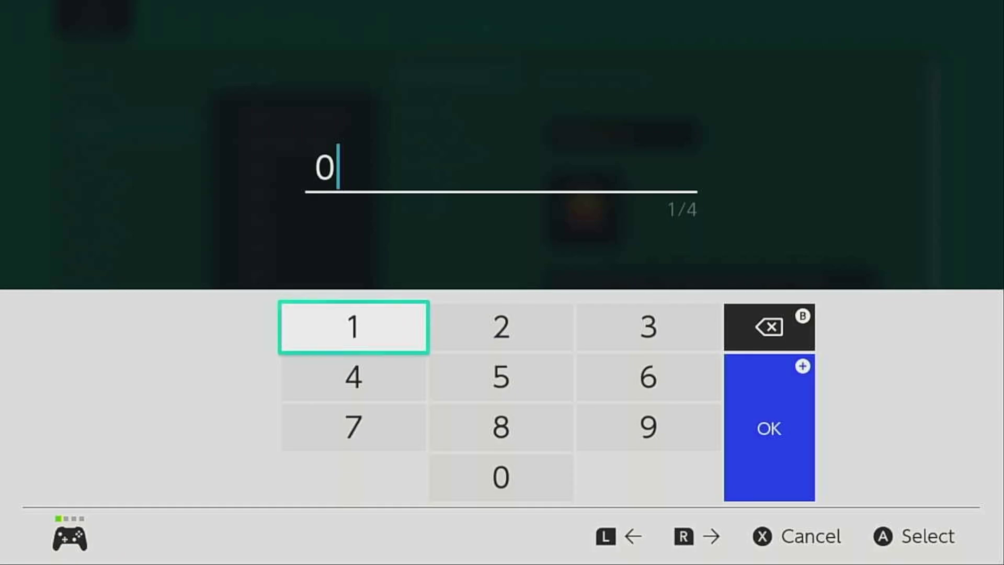
{"action": "type", "text": "20"}
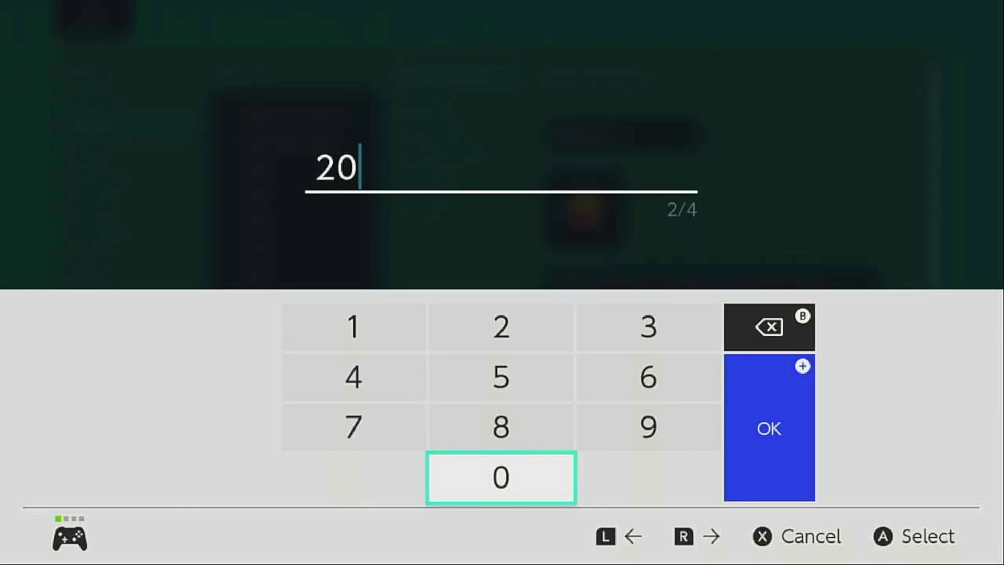
{"action": "key", "text": "Return"}
{"action": "key", "text": "Return"}
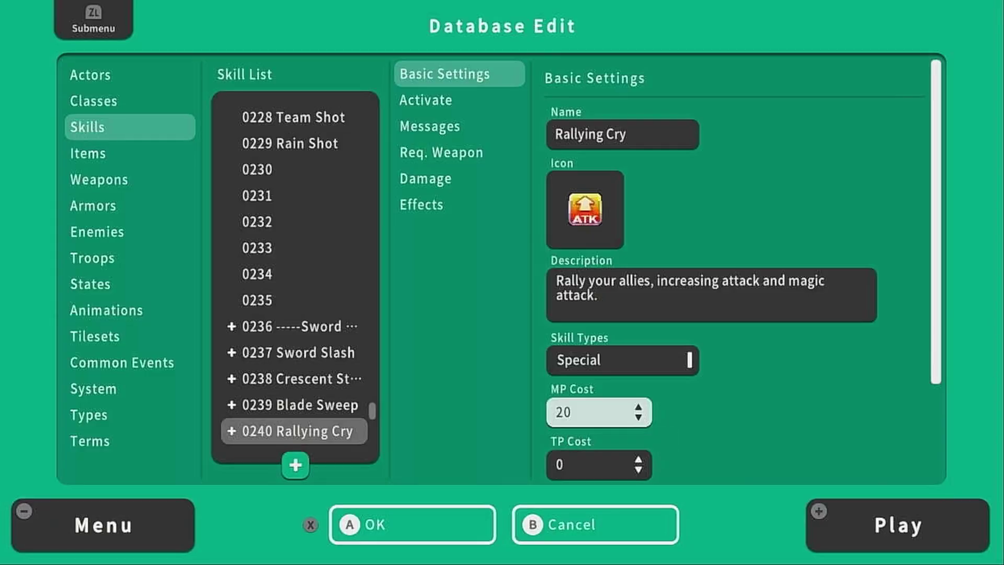
Set Rallying Cry's range to all living allies.
{"action": "key", "text": "Down"}
{"action": "key", "text": "Down"}
{"action": "key", "text": "Return"}
{"action": "key", "text": "Down"}
{"action": "key", "text": "Down"}
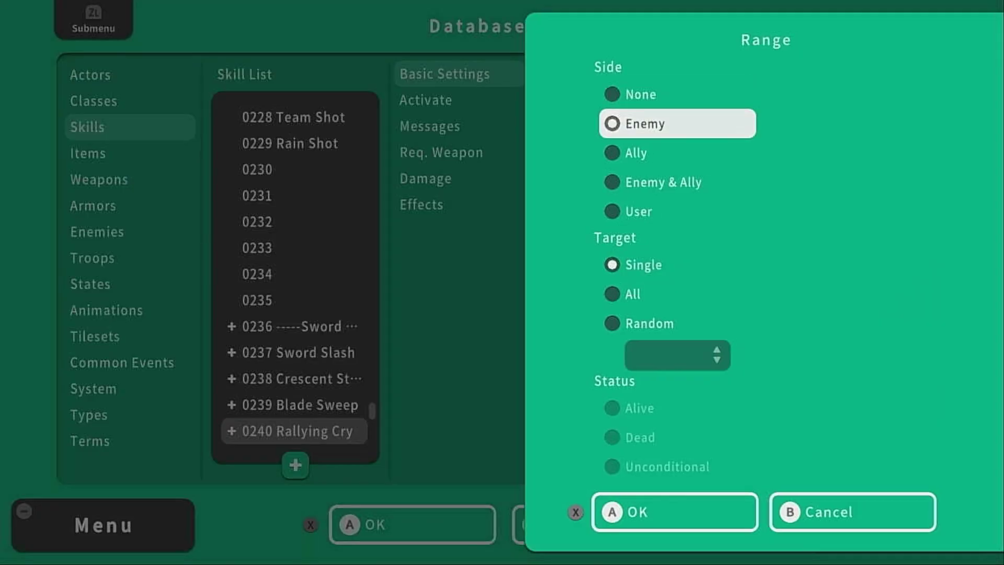
{"action": "key", "text": "Return"}
{"action": "key", "text": "Down"}
{"action": "key", "text": "Down"}
{"action": "key", "text": "Down"}
{"action": "key", "text": "Down"}
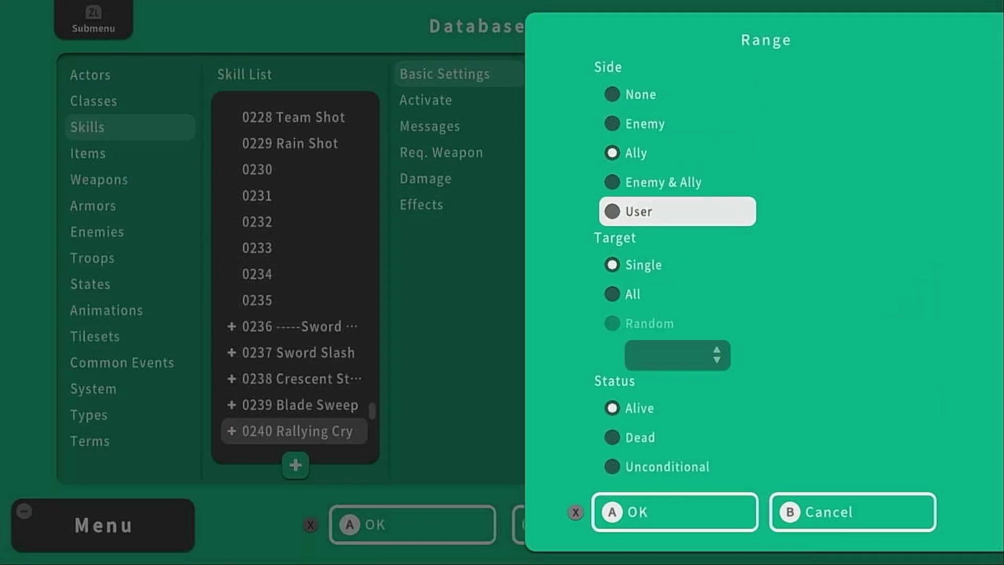
{"action": "key", "text": "Return"}
{"action": "key", "text": "x"}
Restrict Rallying Cry's occasion to the Battle Screen.
{"action": "key", "text": "Down"}
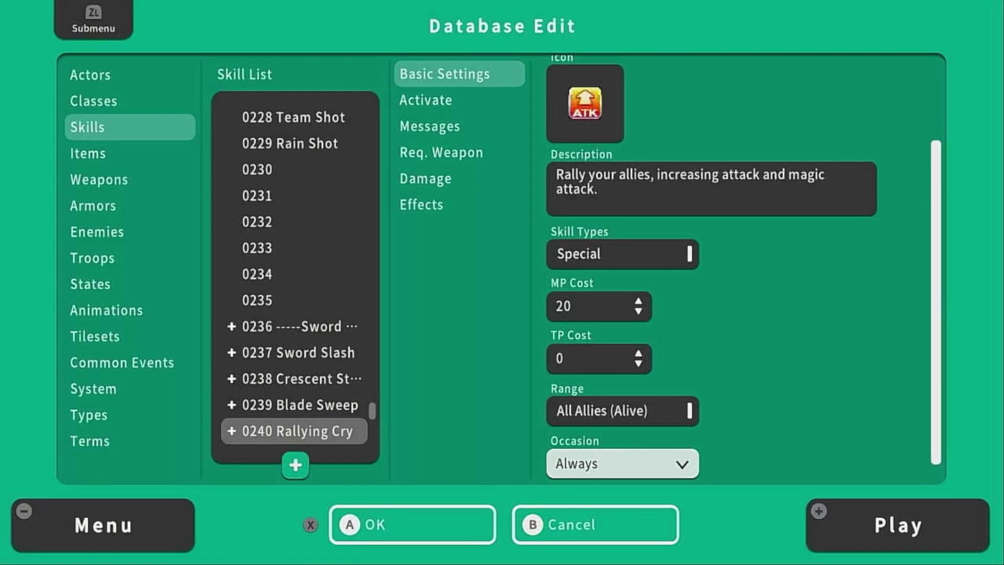
{"action": "key", "text": "Return"}
{"action": "key", "text": "Down"}
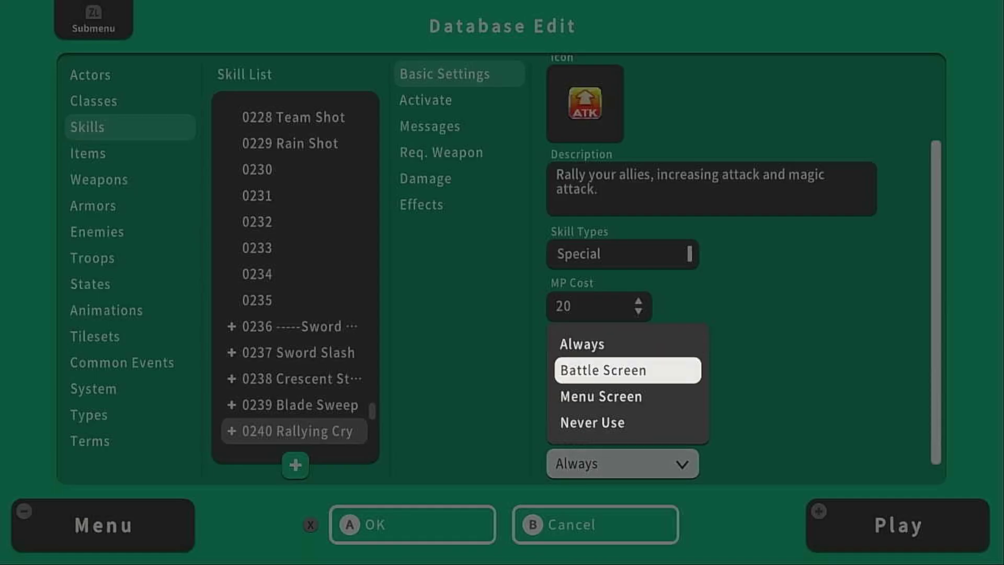
{"action": "key", "text": "Down"}
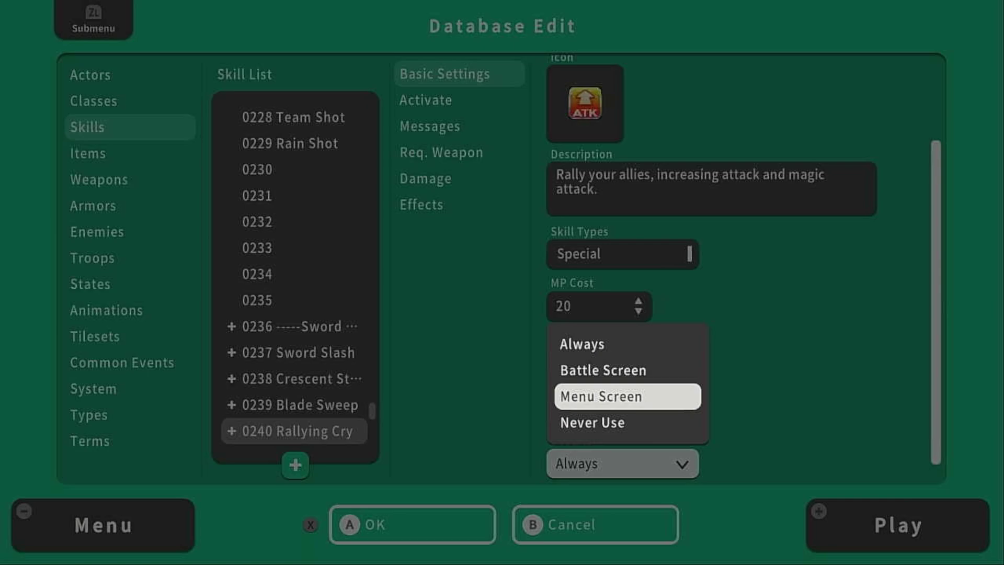
{"action": "key", "text": "Up"}
{"action": "key", "text": "Down"}
{"action": "key", "text": "Up"}
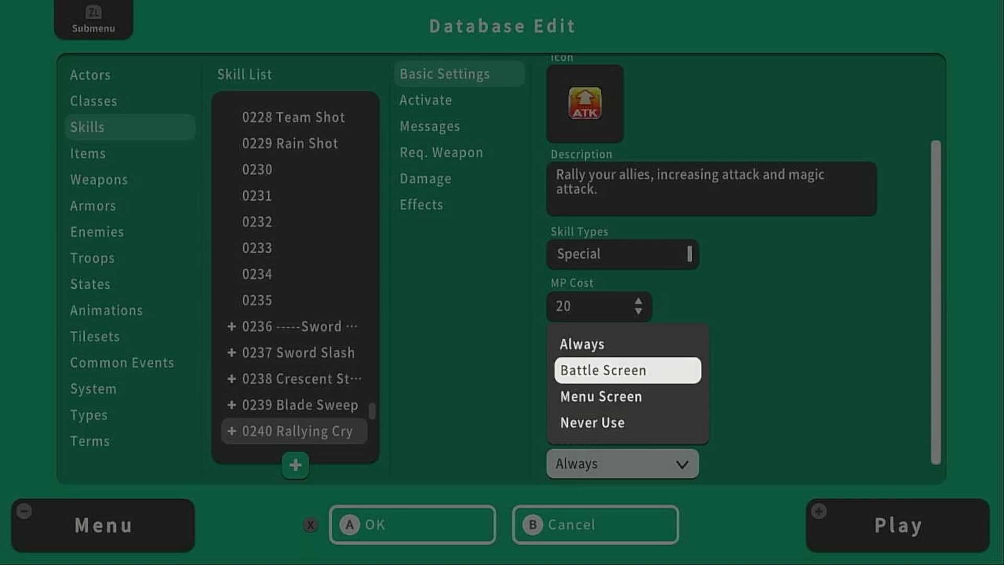
{"action": "key", "text": "Return"}
{"action": "key", "text": "Escape"}
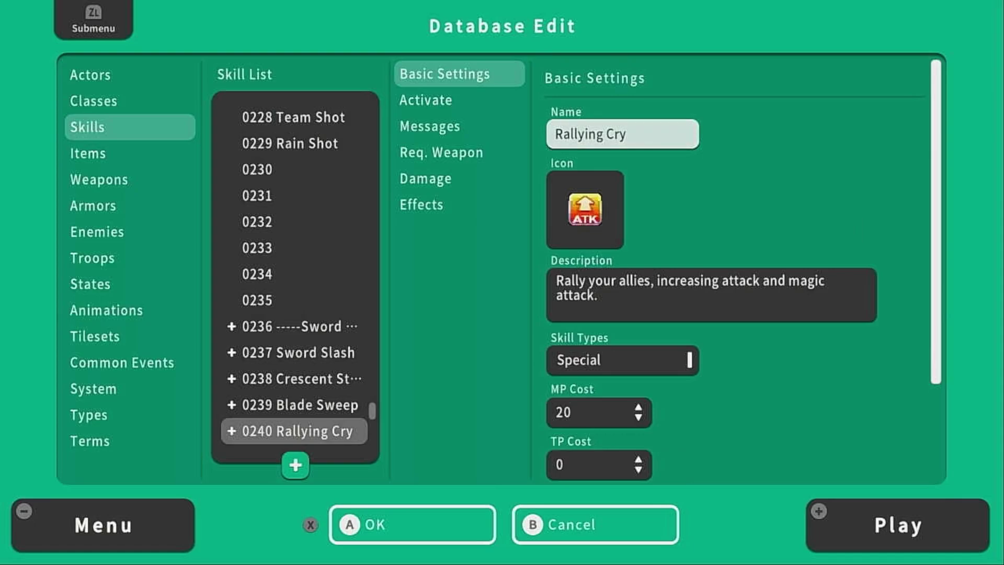
Set Rallying Cry's activation speed correction to 2000.
{"action": "key", "text": "Down"}
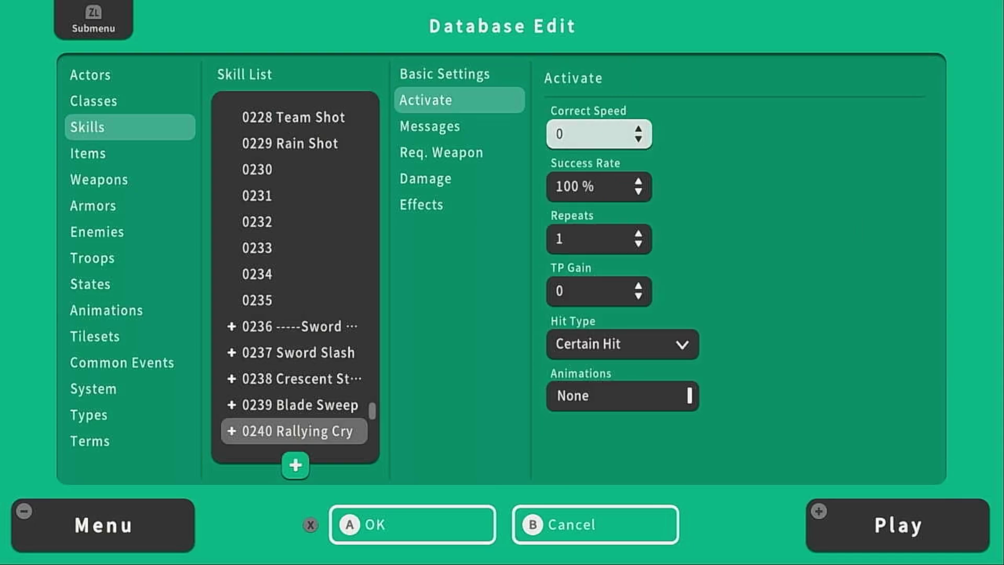
{"action": "key", "text": "Return"}
{"action": "key", "text": "x"}
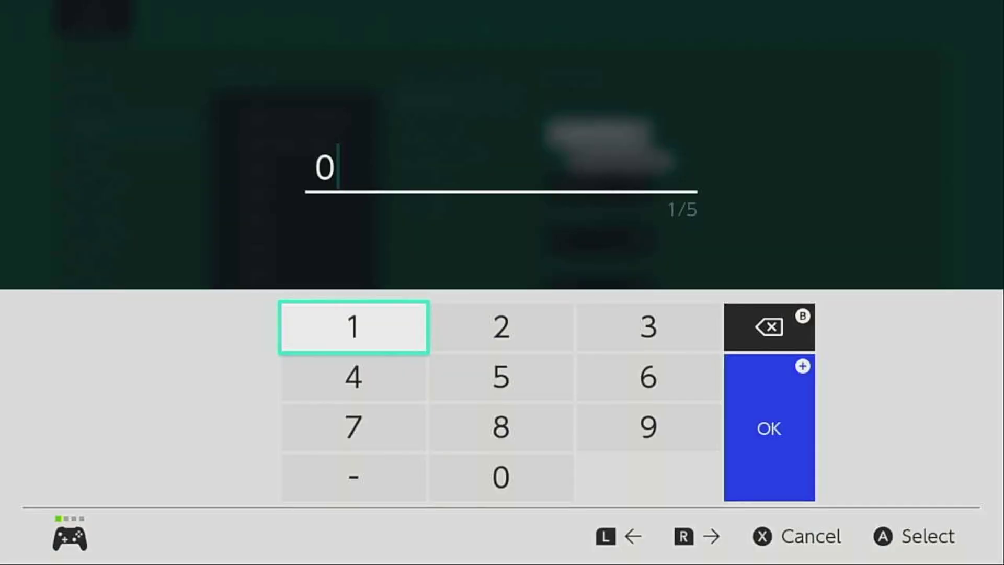
{"action": "key", "text": "Right"}
{"action": "key", "text": "BackSpace"}
{"action": "key", "text": "Return"}
Set Rallying Cry's animation to 0037 Shout.
{"action": "key", "text": "Down"}
{"action": "key", "text": "Down"}
{"action": "key", "text": "Down"}
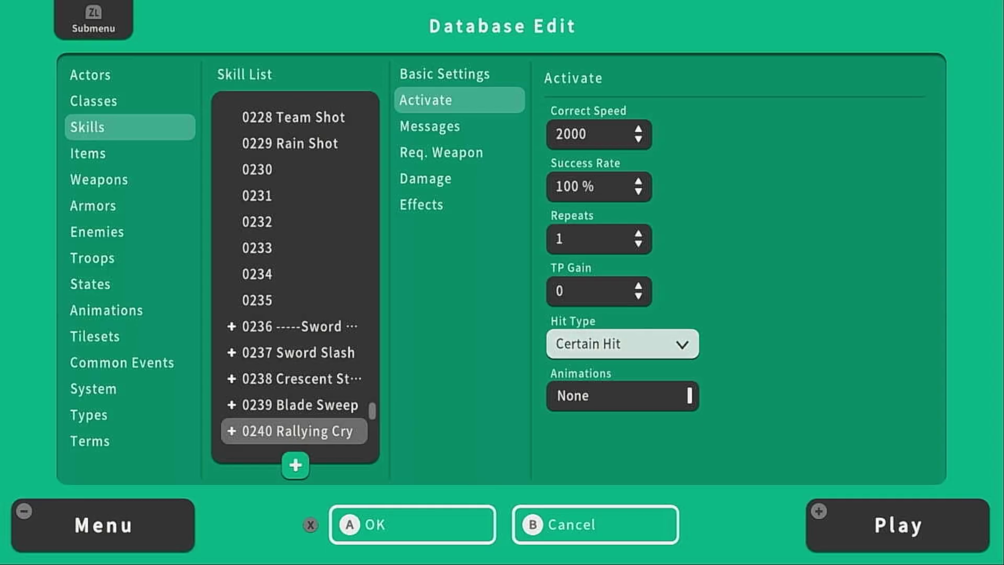
{"action": "key", "text": "Down"}
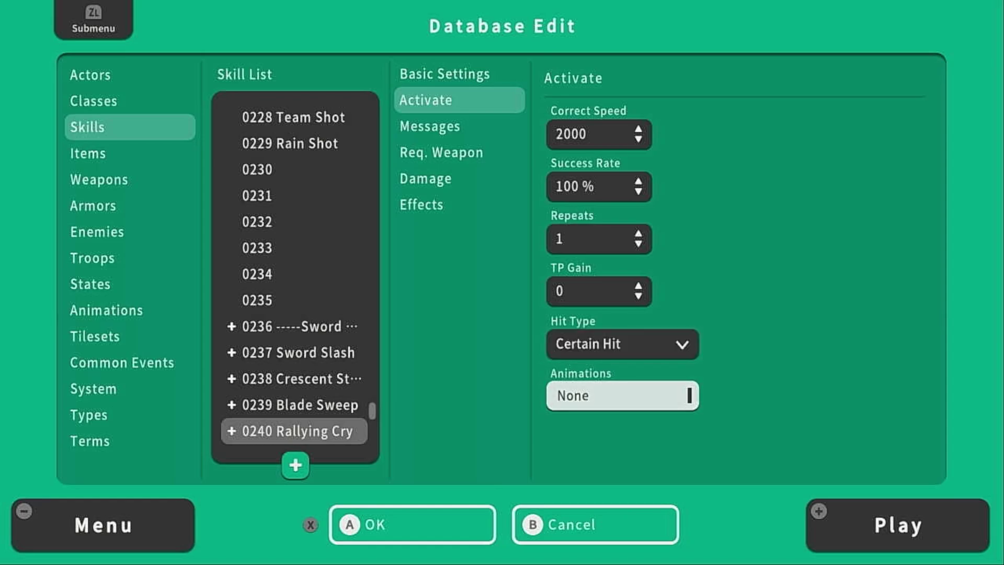
{"action": "key", "text": "Return"}
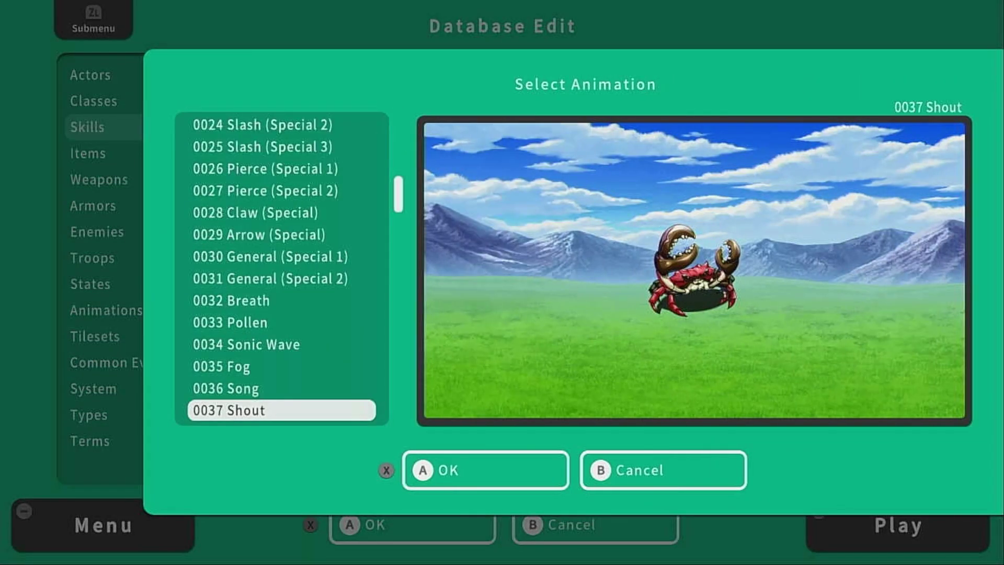
{"action": "key", "text": "x"}
{"action": "key", "text": "Return"}
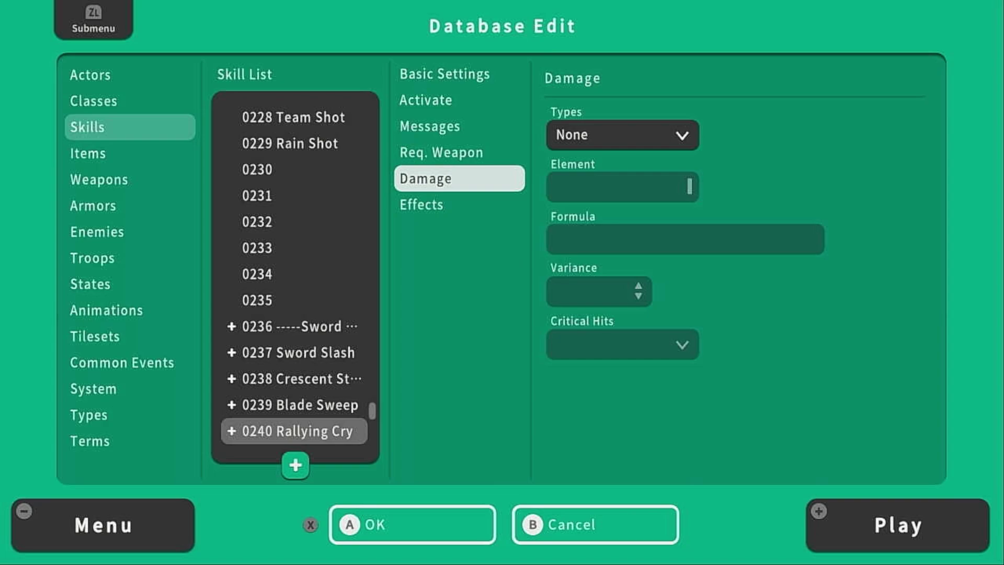
Name the blank state 0033 Rallied.
{"action": "key", "text": "Down"}
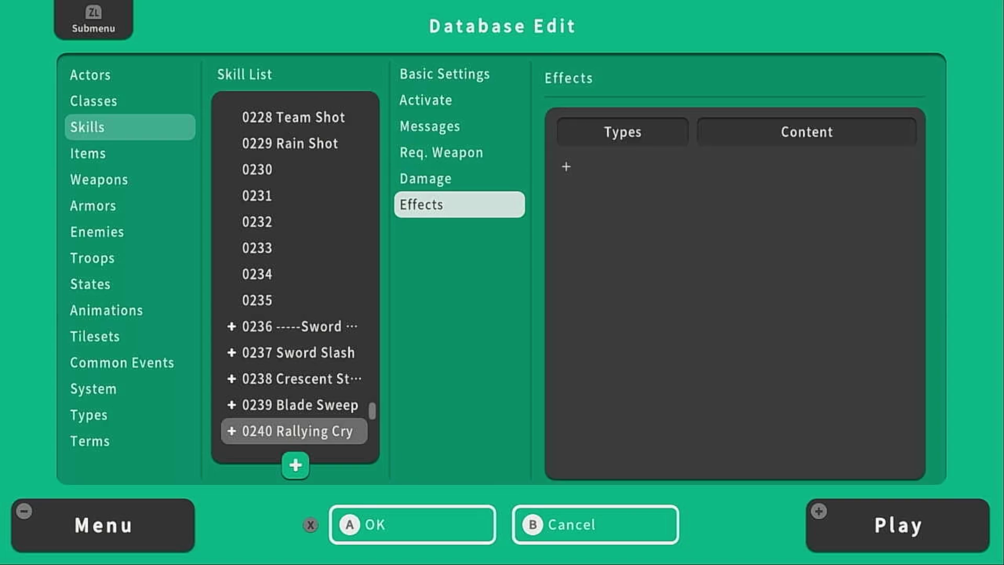
{"action": "key", "text": "Left"}
{"action": "key", "text": "Left"}
{"action": "key", "text": "Down"}
{"action": "key", "text": "Down"}
{"action": "key", "text": "Down"}
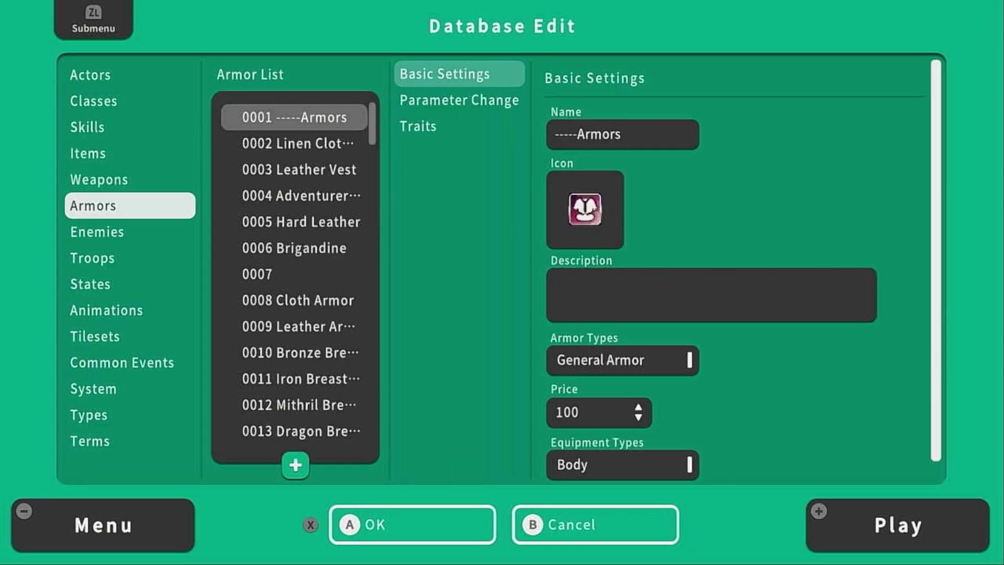
{"action": "key", "text": "Down"}
{"action": "key", "text": "Down"}
{"action": "key", "text": "Down"}
{"action": "key", "text": "Right"}
{"action": "key", "text": "Down"}
{"action": "key", "text": "Right"}
{"action": "key", "text": "Up"}
{"action": "key", "text": "Up"}
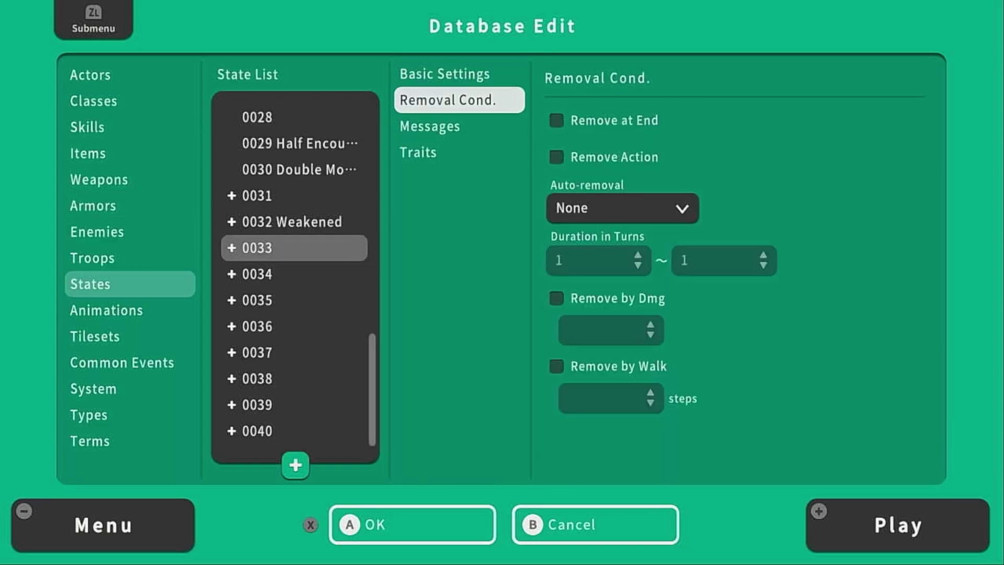
{"action": "key", "text": "Up"}
{"action": "key", "text": "Right"}
{"action": "key", "text": "Up"}
{"action": "key", "text": "Up"}
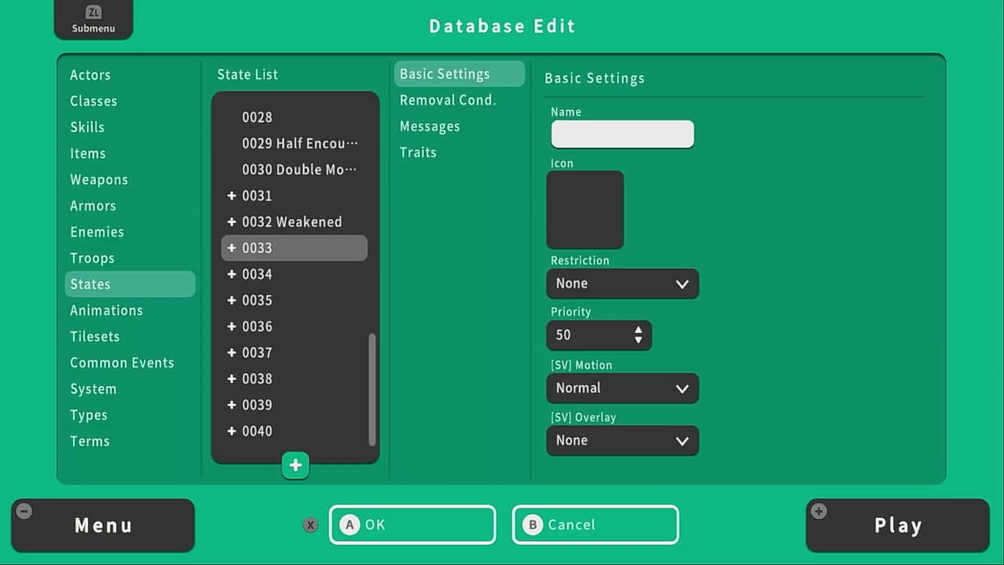
{"action": "type", "text": "Rallied"}
{"action": "key", "text": "Return"}
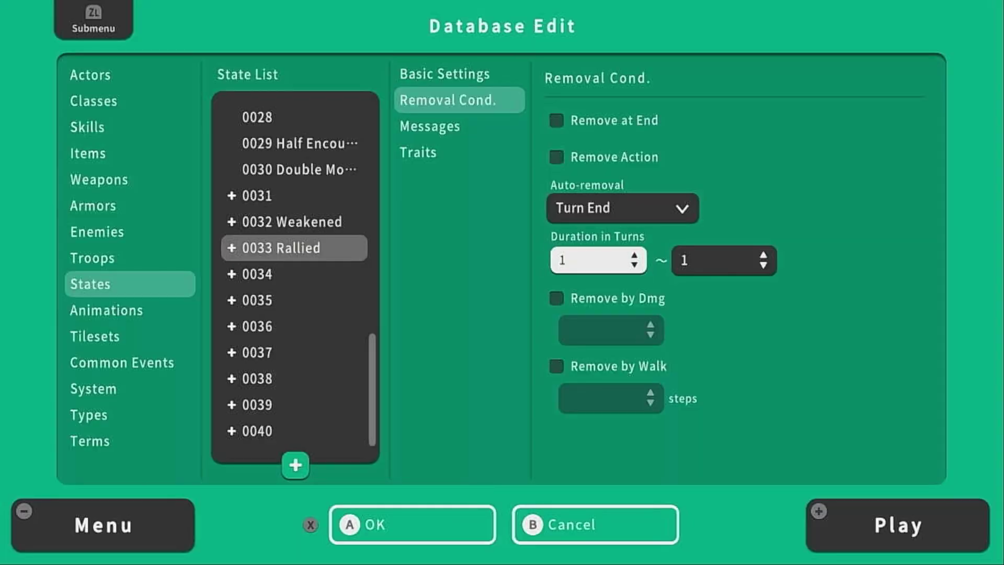
Set the Rallied state to auto-remove at Turn End with a duration of 3 to 3 turns.
{"action": "key", "text": "Return"}
{"action": "key", "text": "y"}
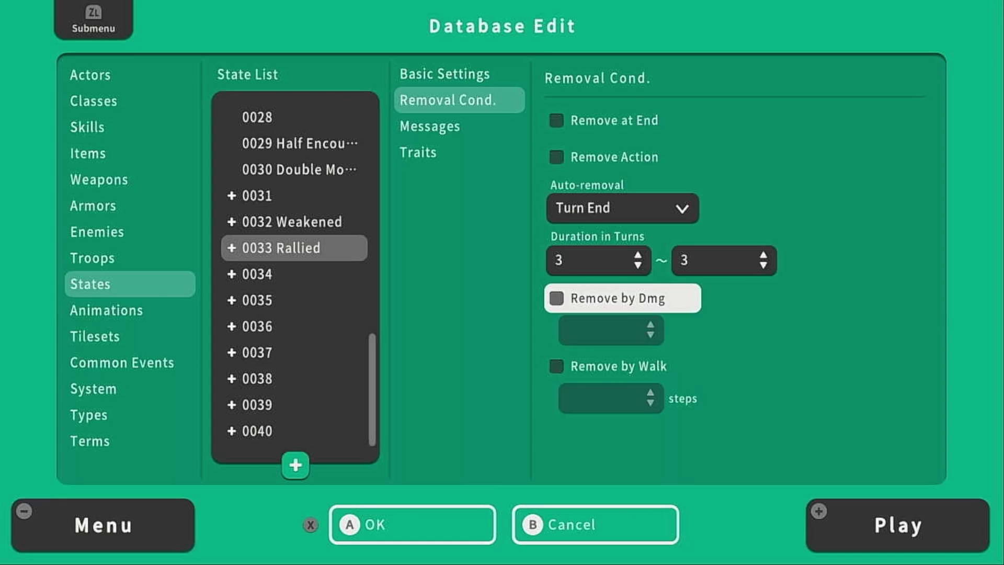
{"action": "key", "text": "Down"}
Start a new R. Parameter trait for the Rallied state and choose Attack as its parameter.
{"action": "key", "text": "Return"}
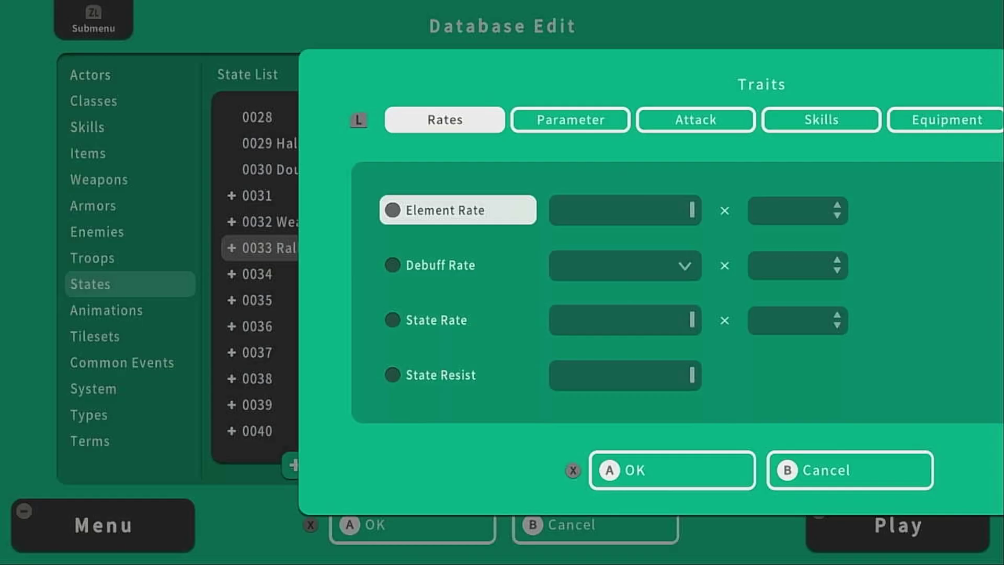
{"action": "key", "text": "r"}
{"action": "key", "text": "Return"}
{"action": "key", "text": "Return"}
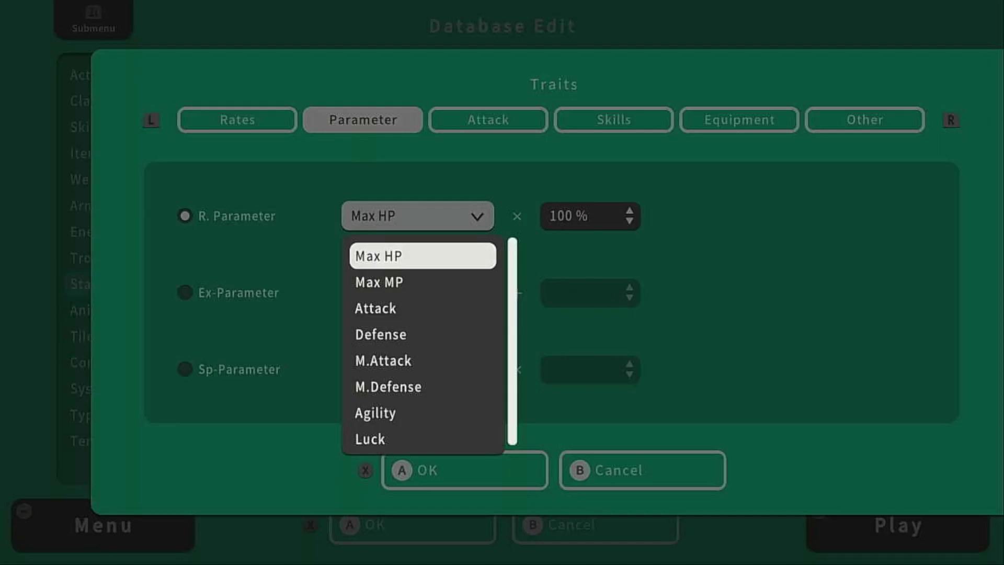
{"action": "key", "text": "Down"}
{"action": "key", "text": "Down"}
{"action": "key", "text": "Return"}
{"action": "key", "text": "Right"}
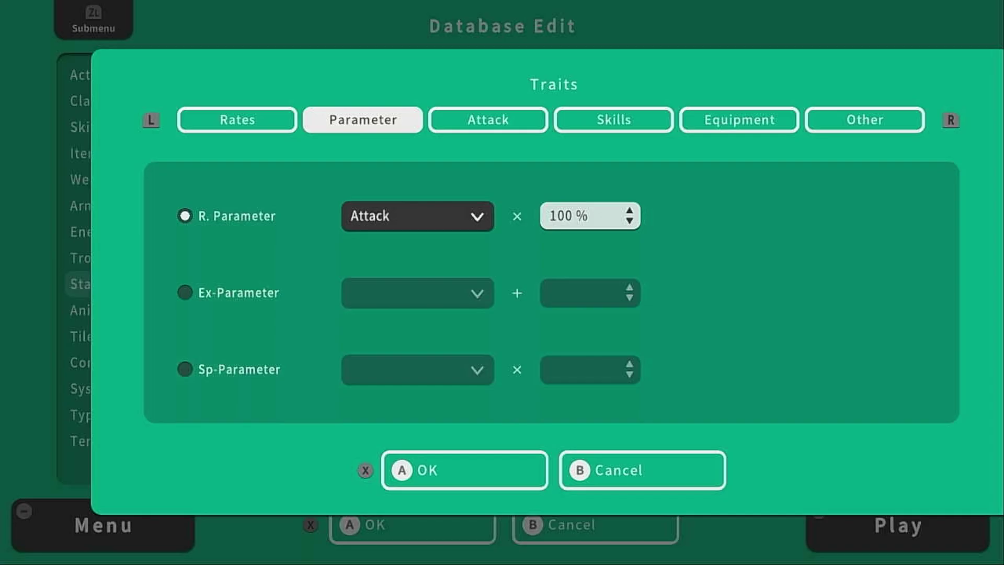
Set the Attack trait's multiplier to 200% and add the trait to the Rallied state.
{"action": "key", "text": "y"}
{"action": "key", "text": "BackSpace"}
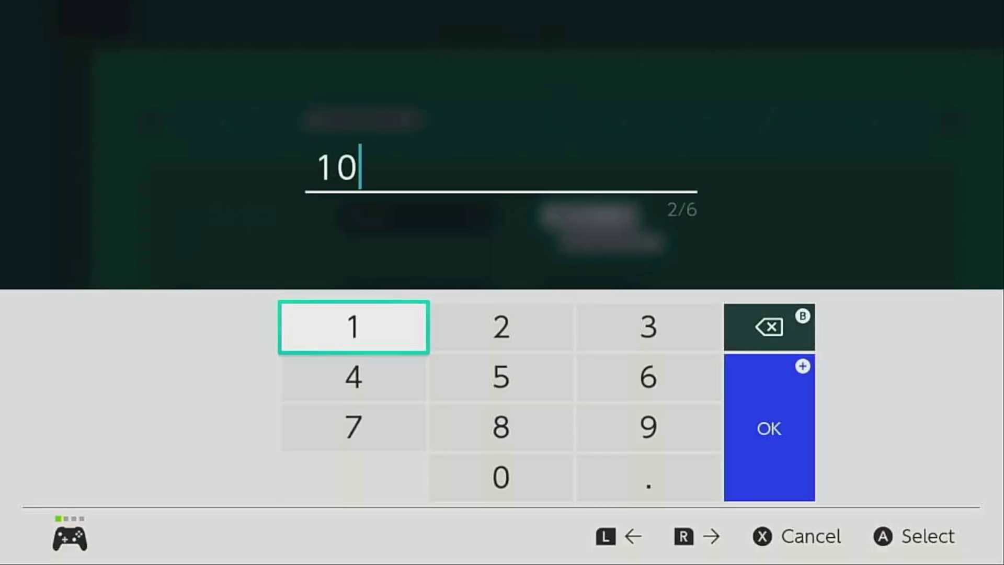
{"action": "key", "text": "BackSpace"}
{"action": "key", "text": "BackSpace"}
{"action": "key", "text": "Right"}
{"action": "key", "text": "Return"}
{"action": "key", "text": "Down"}
{"action": "key", "text": "Down"}
{"action": "key", "text": "Down"}
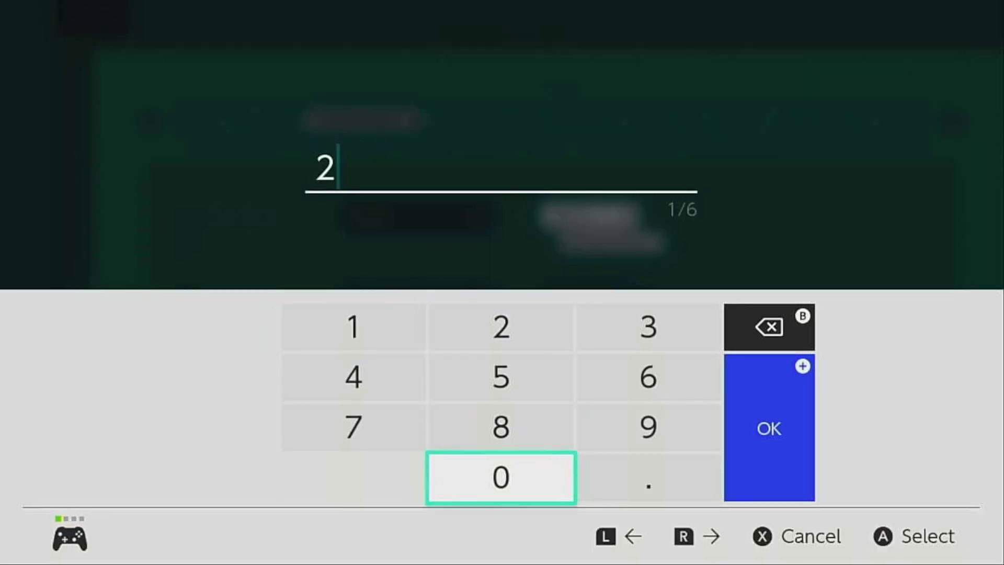
{"action": "type", "text": "00"}
{"action": "key", "text": "Return"}
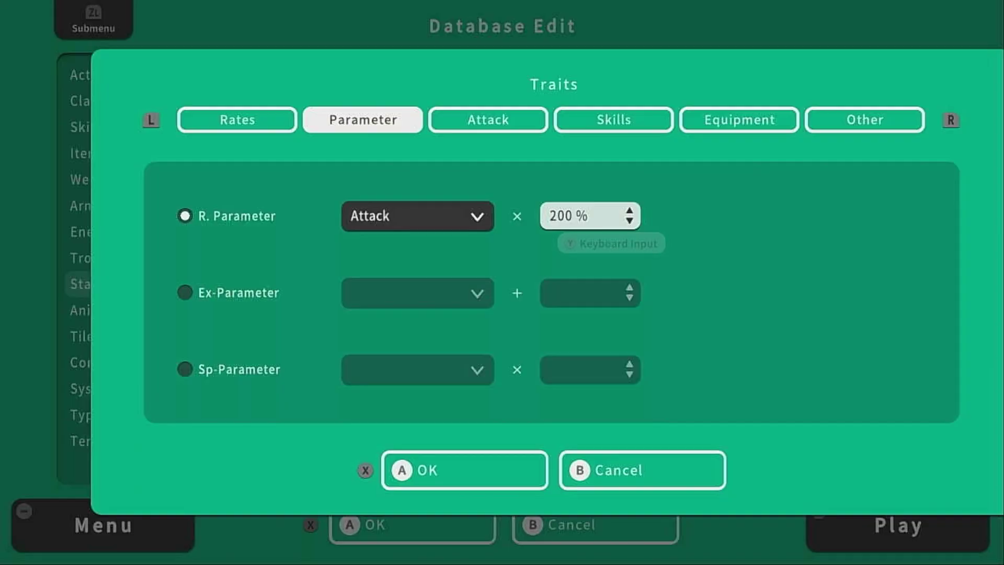
{"action": "key", "text": "Down"}
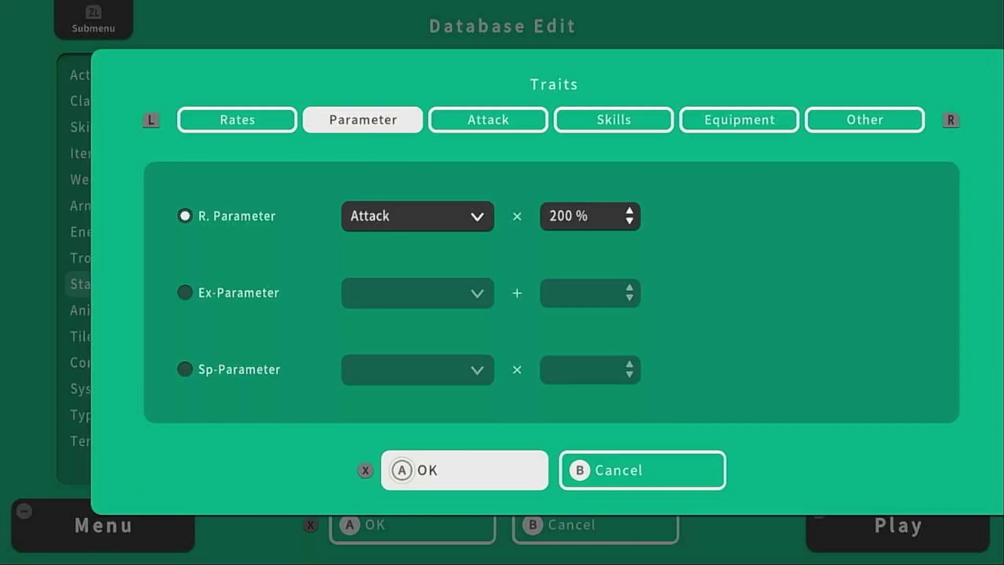
{"action": "key", "text": "Return"}
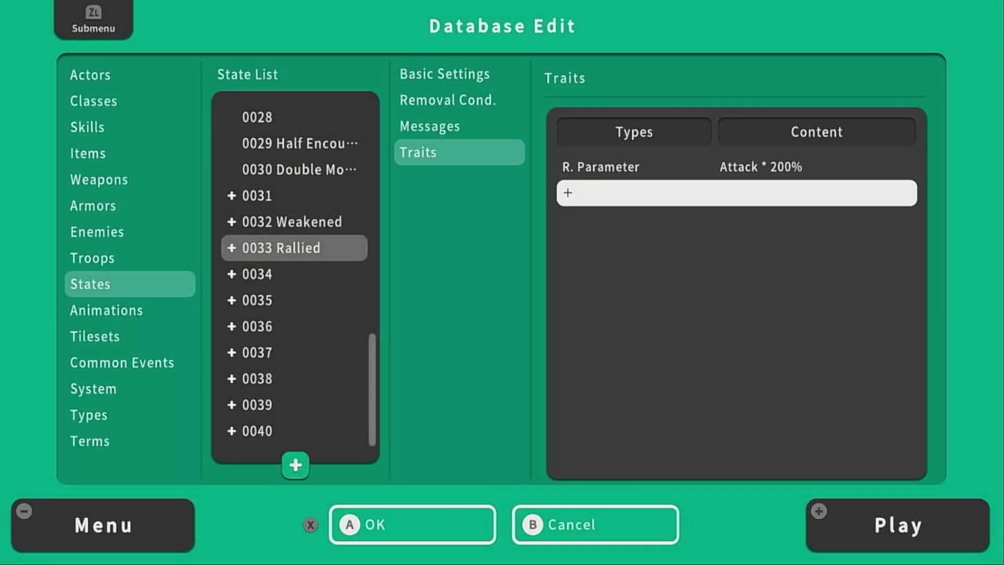
Add a second R. Parameter trait to the Rallied state that multiplies M.Attack by 200%.
{"action": "key", "text": "Return"}
{"action": "key", "text": "Page_Down"}
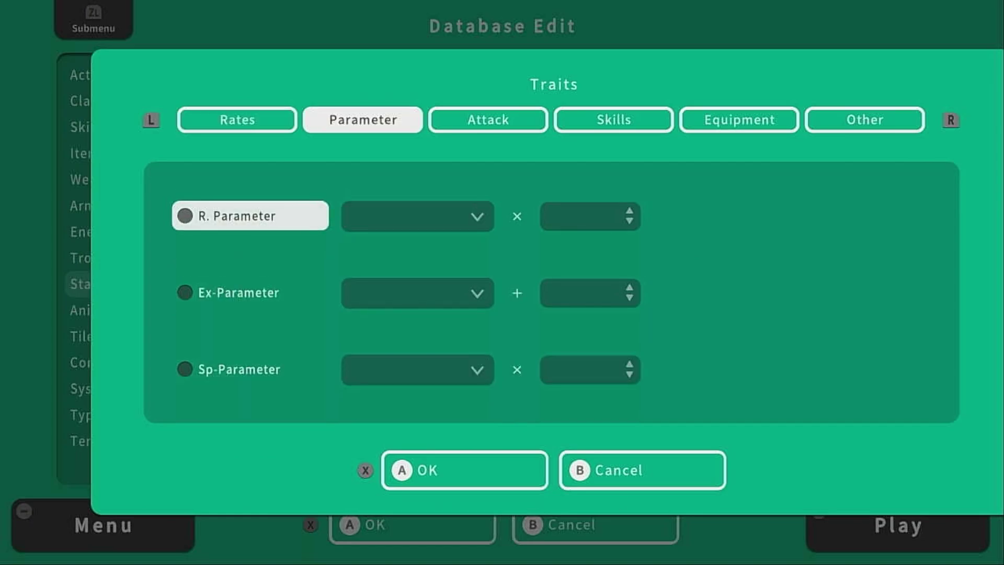
{"action": "key", "text": "Return"}
{"action": "key", "text": "Down"}
{"action": "key", "text": "Return"}
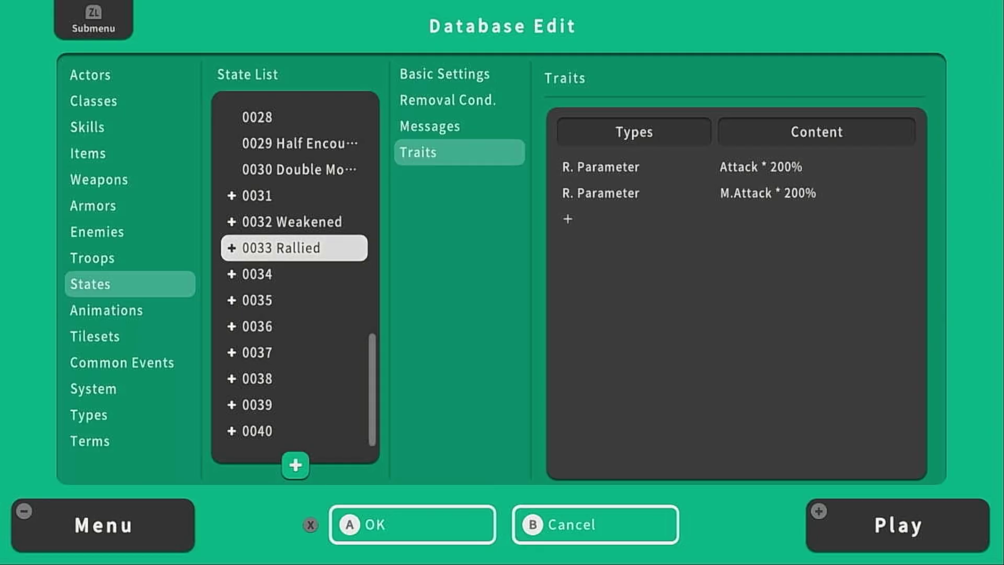
Give the Rallying Cry skill an Add State effect that applies 0033 Rallied at 100%.
{"action": "key", "text": "Escape"}
{"action": "key", "text": "Up"}
{"action": "key", "text": "Up"}
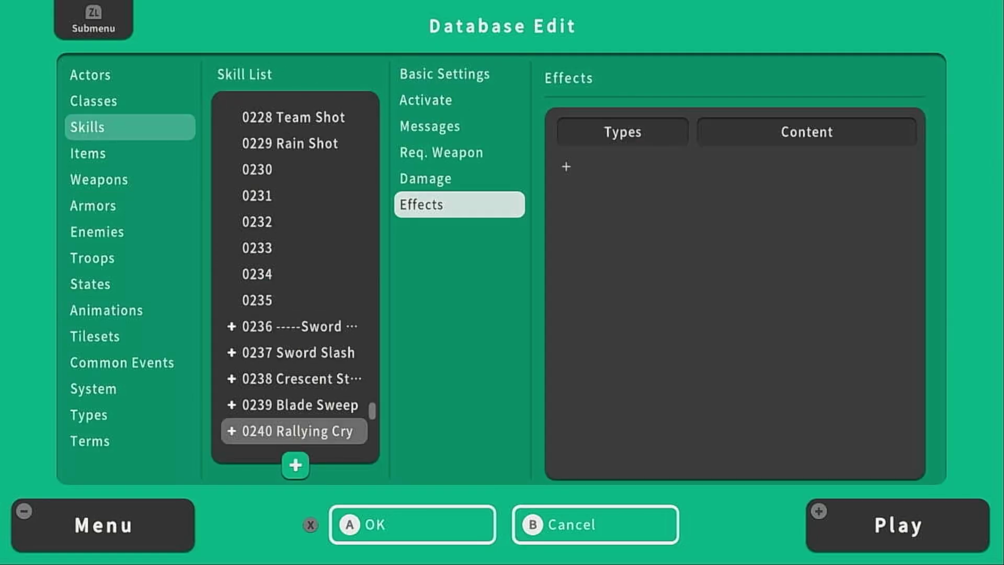
{"action": "key", "text": "Return"}
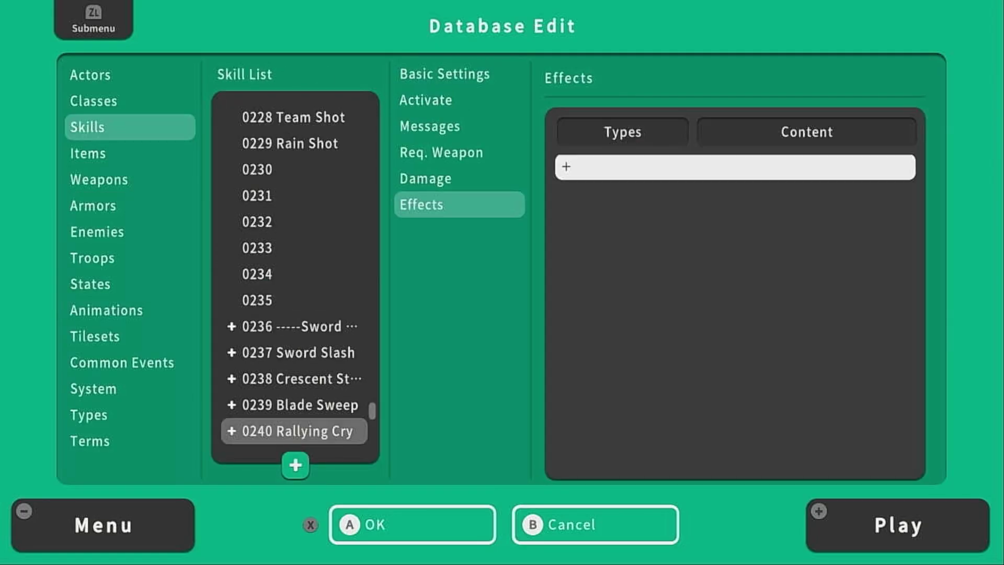
{"action": "key", "text": "Return"}
{"action": "key", "text": "Page_Down"}
{"action": "key", "text": "Return"}
{"action": "key", "text": "Right"}
{"action": "key", "text": "Return"}
{"action": "key", "text": "Return"}
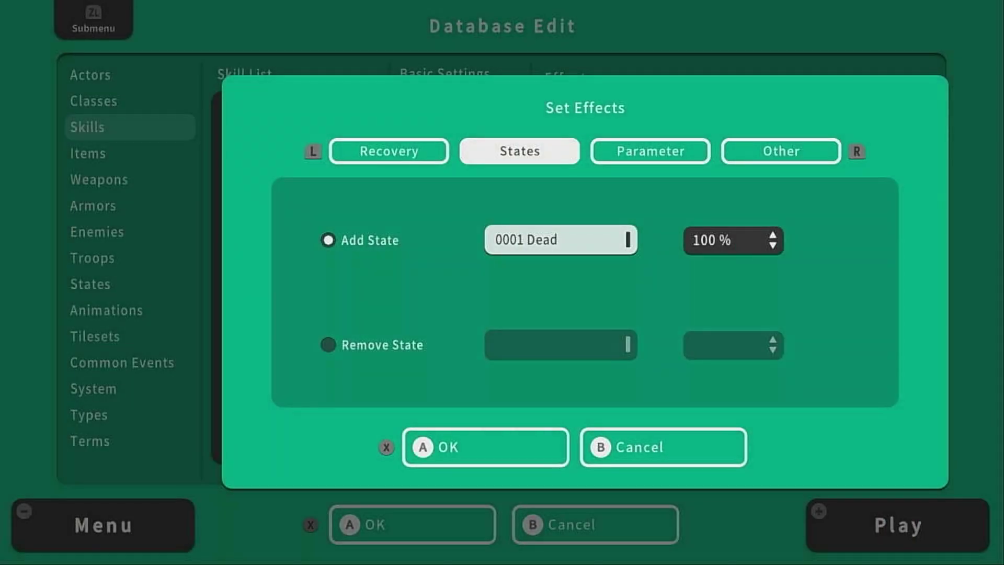
{"action": "key", "text": "x"}
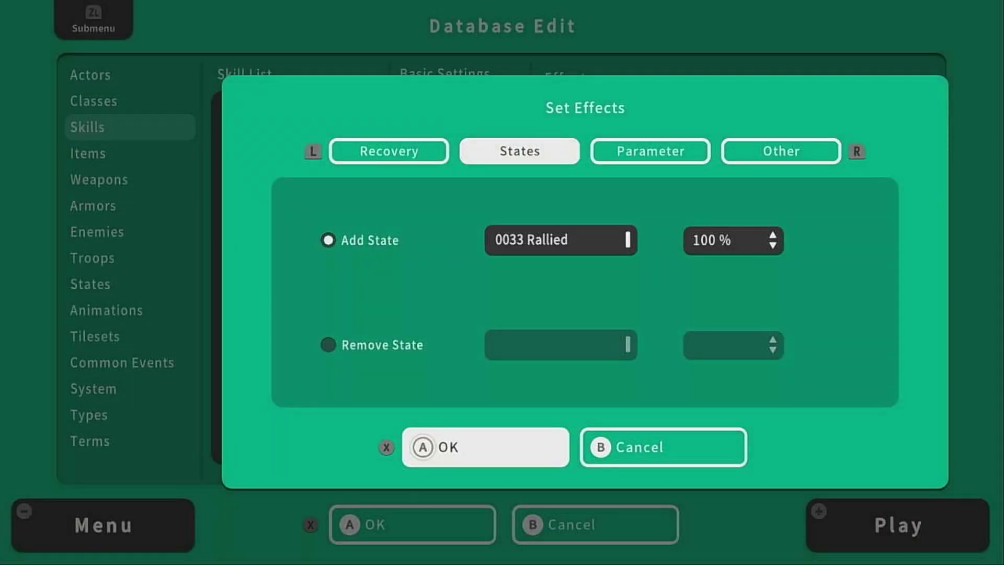
{"action": "key", "text": "Return"}
{"action": "key", "text": "Escape"}
{"action": "key", "text": "Escape"}
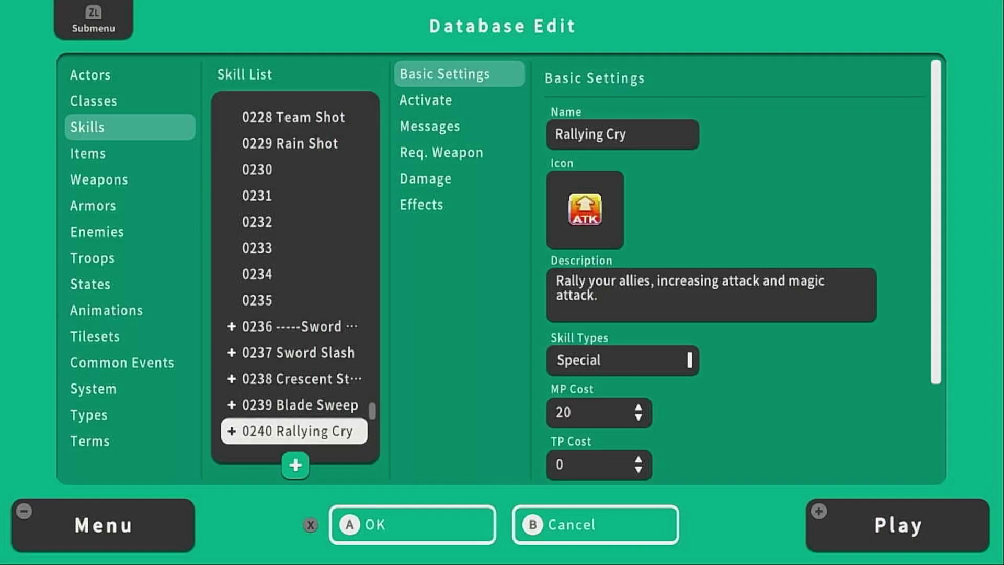
Copy the Blade Sweep skill and paste it into the empty skill slot 0241.
{"action": "key", "text": "Down"}
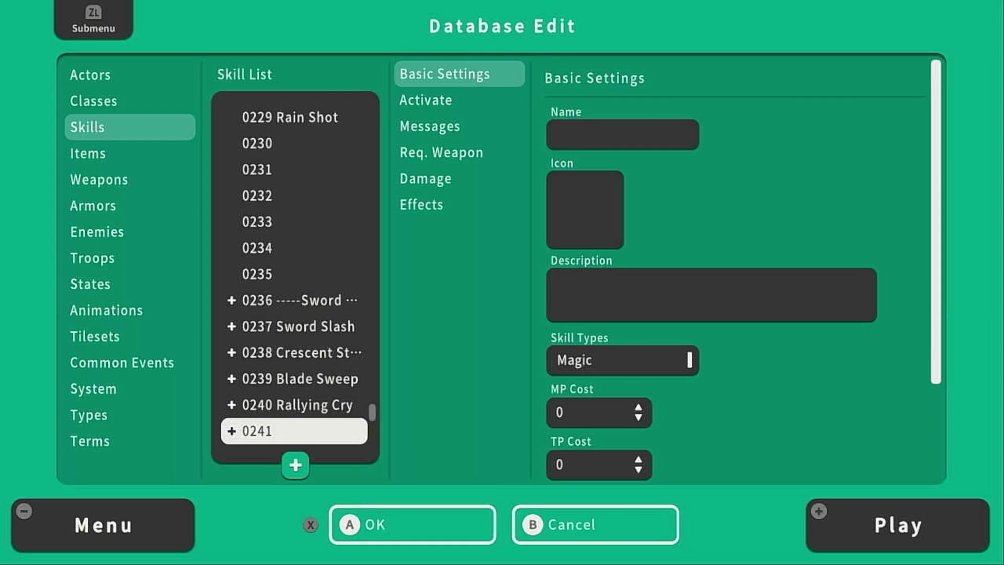
{"action": "key", "text": "Up"}
{"action": "key", "text": "Up"}
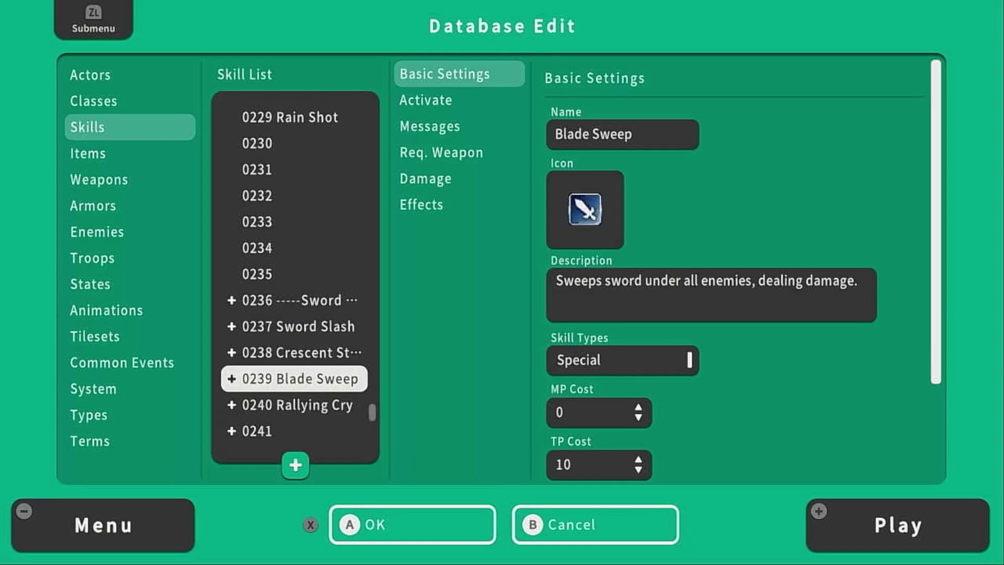
{"action": "key", "text": "ZL"}
{"action": "key", "text": "x"}
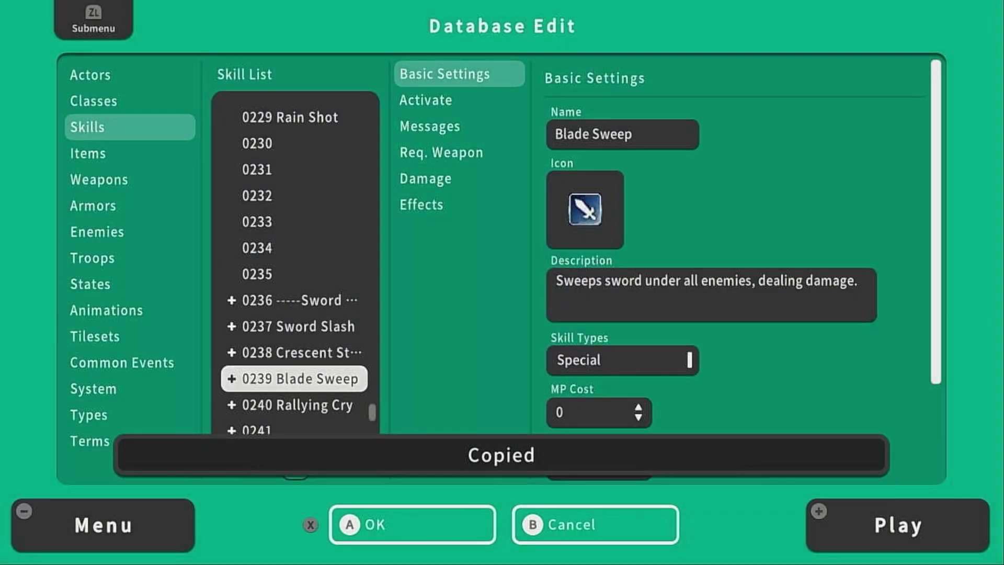
{"action": "key", "text": "Down"}
{"action": "key", "text": "Down"}
{"action": "key", "text": "ZL"}
{"action": "key", "text": "a"}
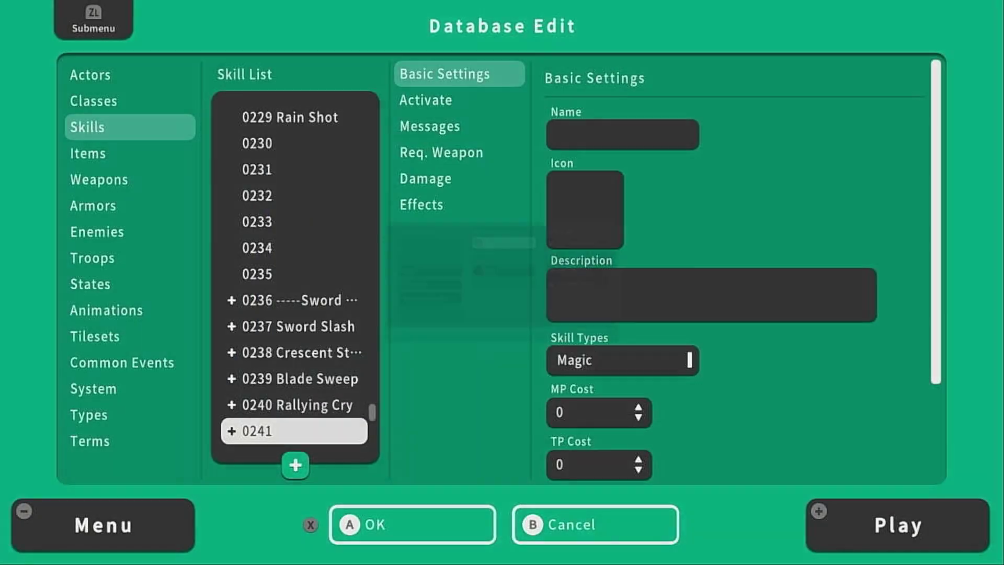
Rename the pasted skill in slot 0241 as Shockwave.
{"action": "key", "text": "Right"}
{"action": "key", "text": "Right"}
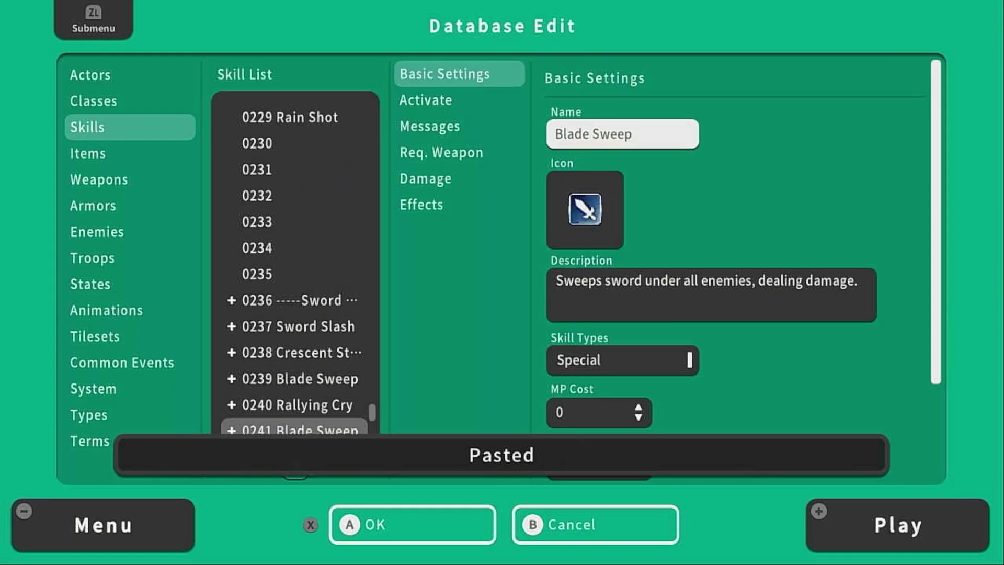
{"action": "key", "text": "a"}
{"action": "type", "text": "Shockwave"}
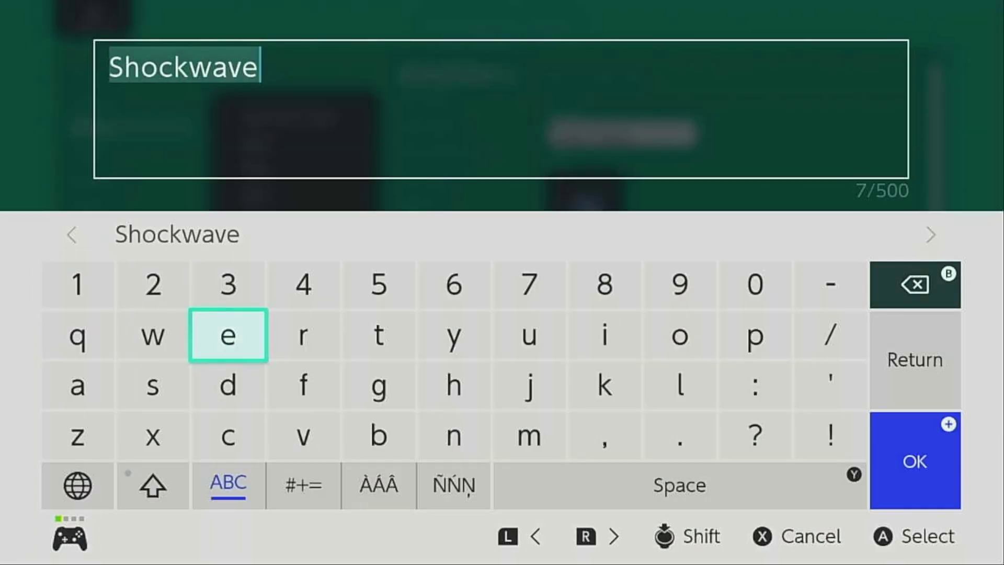
{"action": "key", "text": "plus"}
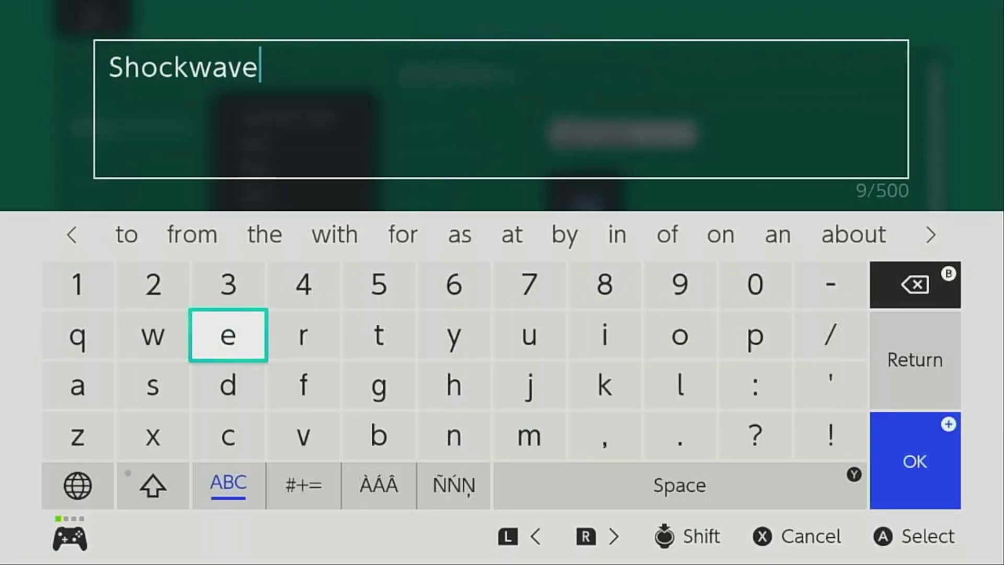
{"action": "key", "text": "Return"}
Replace Shockwave's description with "Slams down sword, sending out a powerful shockwave to all enemies.".
{"action": "key", "text": "Down"}
{"action": "key", "text": "Down"}
{"action": "key", "text": "Return"}
{"action": "key", "text": "BackSpace"}
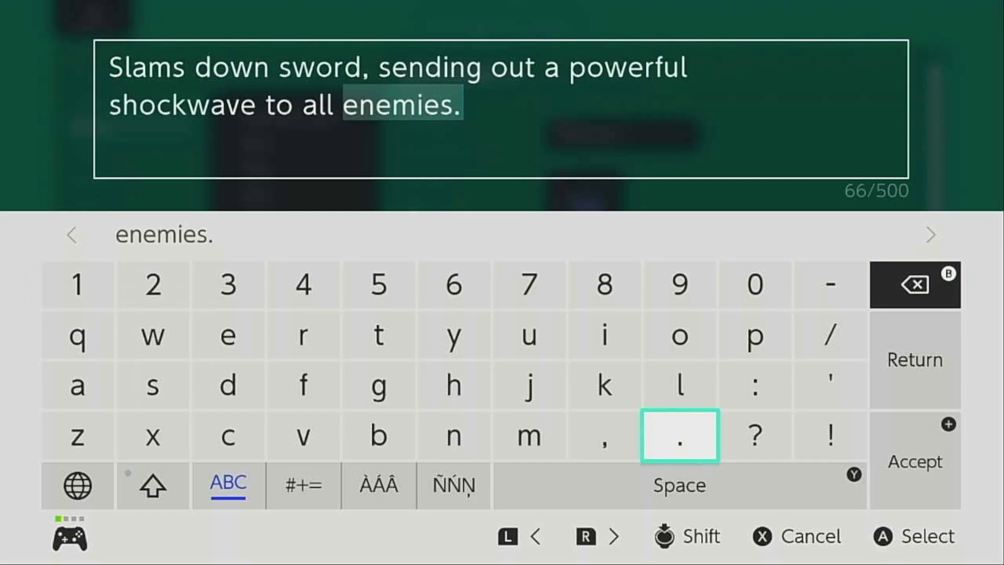
{"action": "key", "text": "Return"}
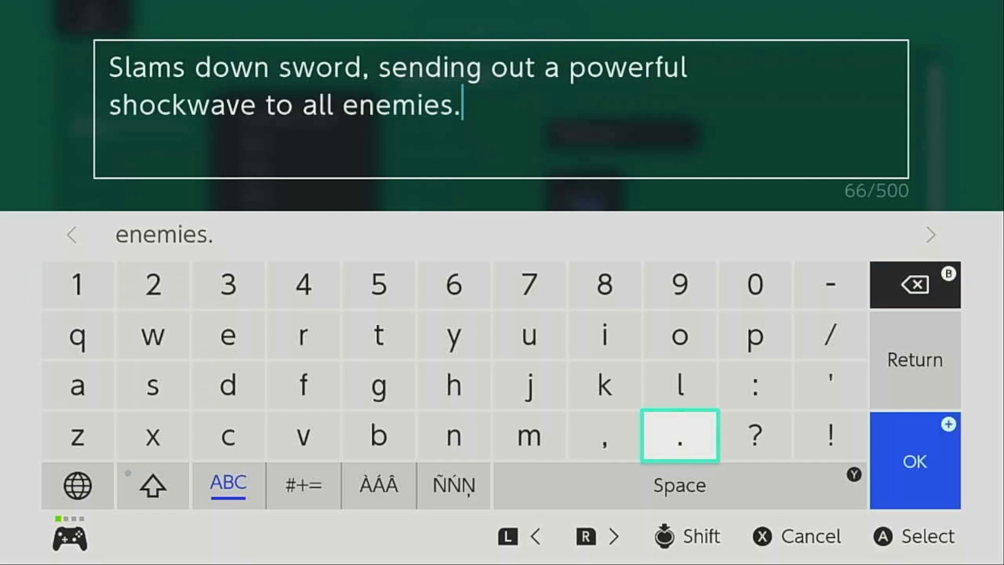
{"action": "key", "text": "Return"}
Set Shockwave's TP cost to 70.
{"action": "key", "text": "Down"}
{"action": "key", "text": "Down"}
{"action": "key", "text": "Down"}
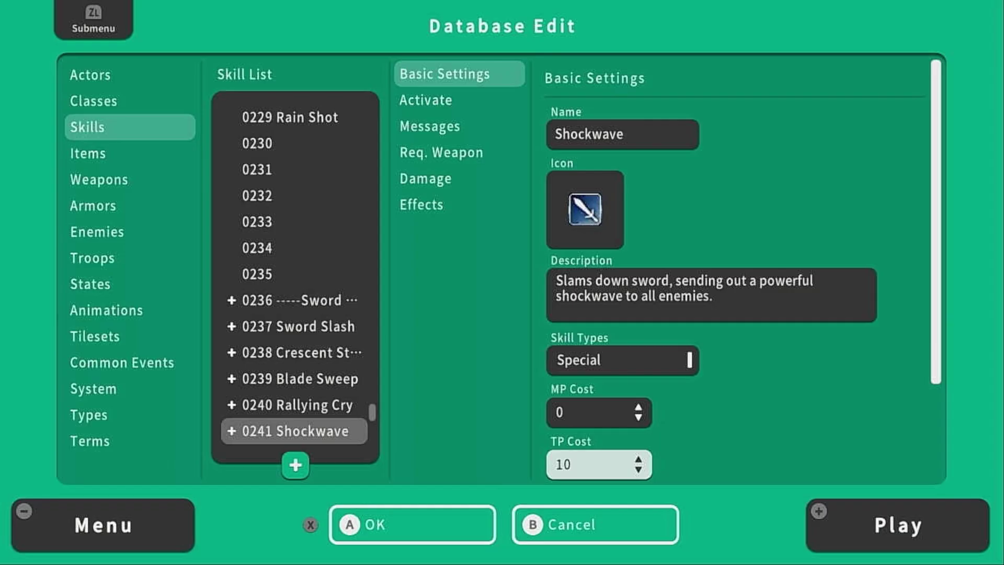
{"action": "key", "text": "Return"}
{"action": "key", "text": "y"}
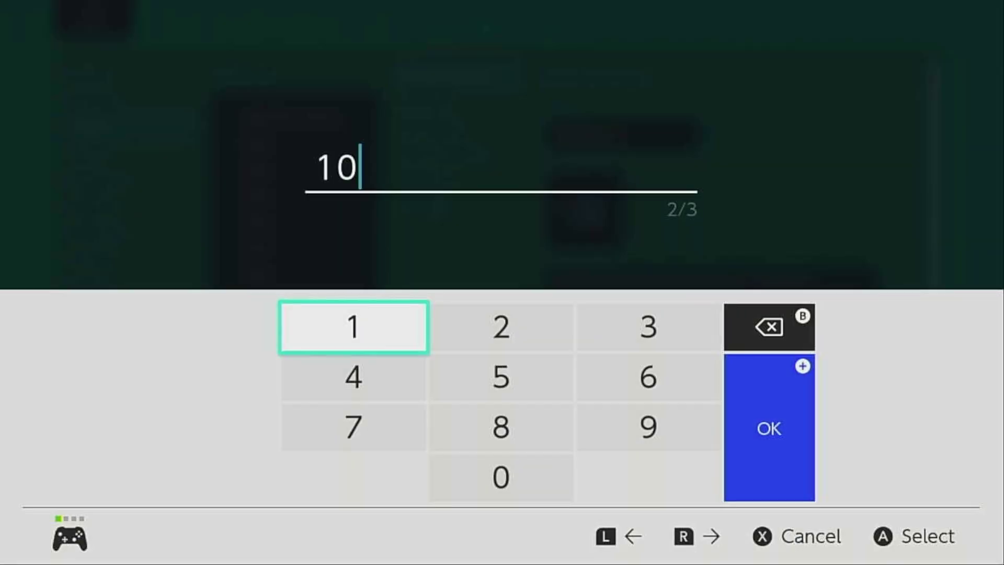
{"action": "key", "text": "BackSpace"}
{"action": "key", "text": "BackSpace"}
{"action": "key", "text": "Down"}
{"action": "key", "text": "Down"}
{"action": "type", "text": "7"}
{"action": "key", "text": "Right"}
{"action": "key", "text": "Down"}
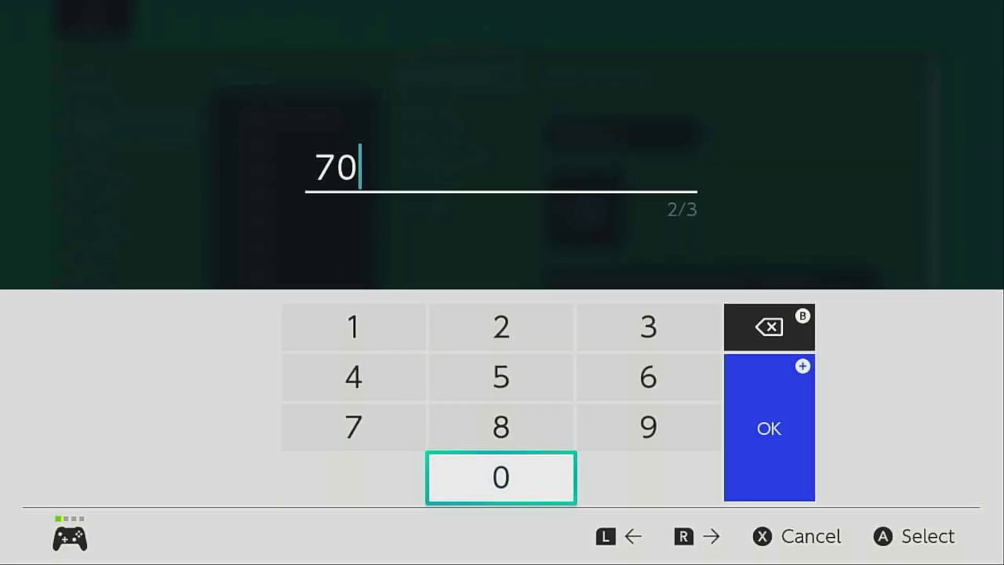
{"action": "key", "text": "Return"}
{"action": "key", "text": "Return"}
Replace Shockwave's activation animation with one of the Neutral All animations.
{"action": "key", "text": "Down"}
{"action": "key", "text": "Page_Down"}
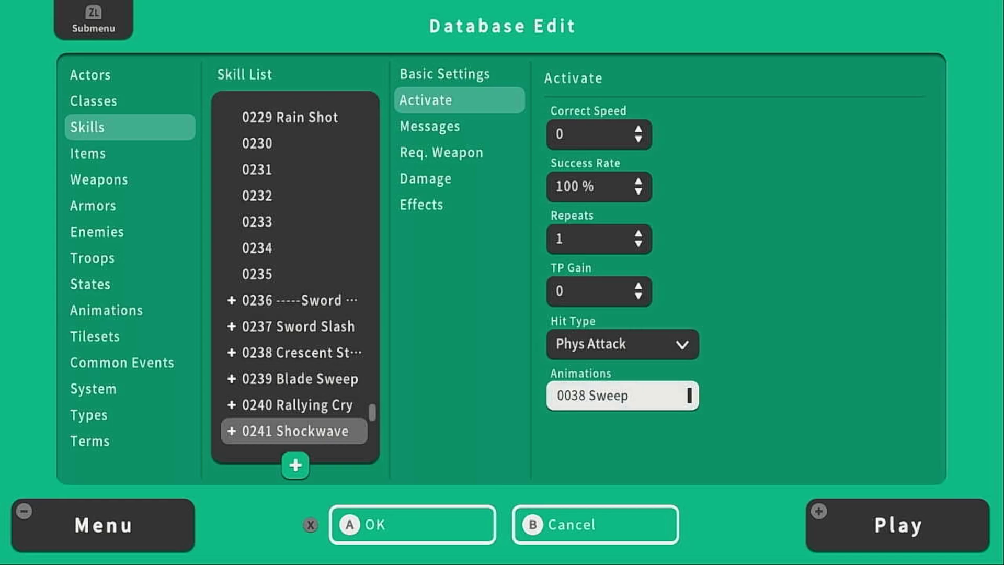
{"action": "key", "text": "Return"}
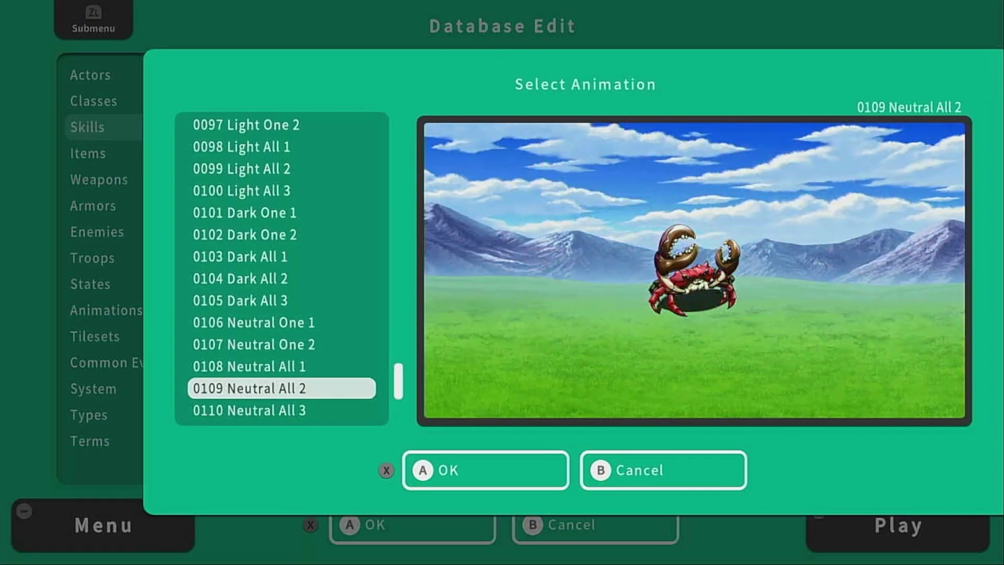
{"action": "key", "text": "Down"}
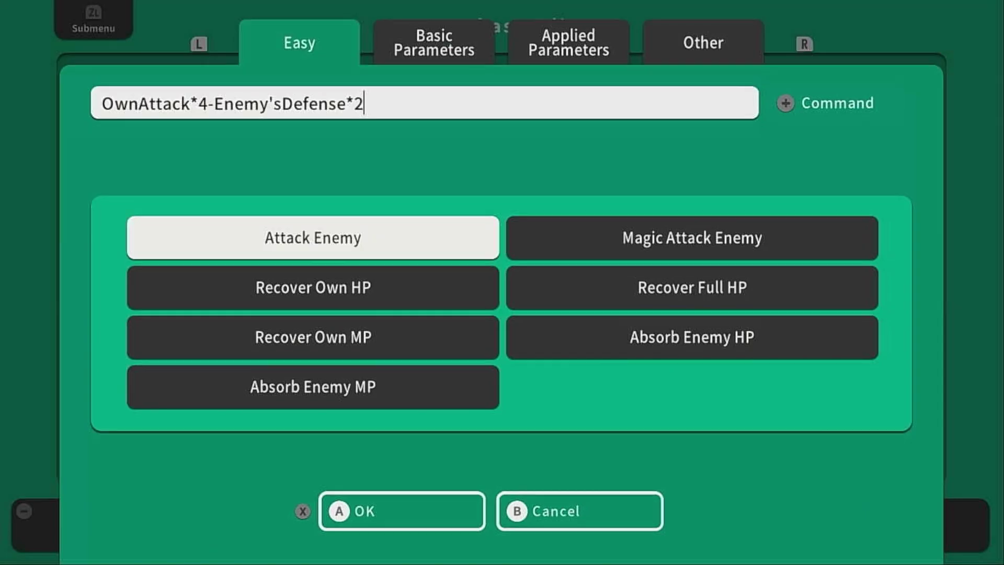
Delete the final multiplier 2 from Shockwave's damage formula OwnAttack*4-Enemy'sDefense*2.
{"action": "key", "text": "r"}
{"action": "key", "text": "Down"}
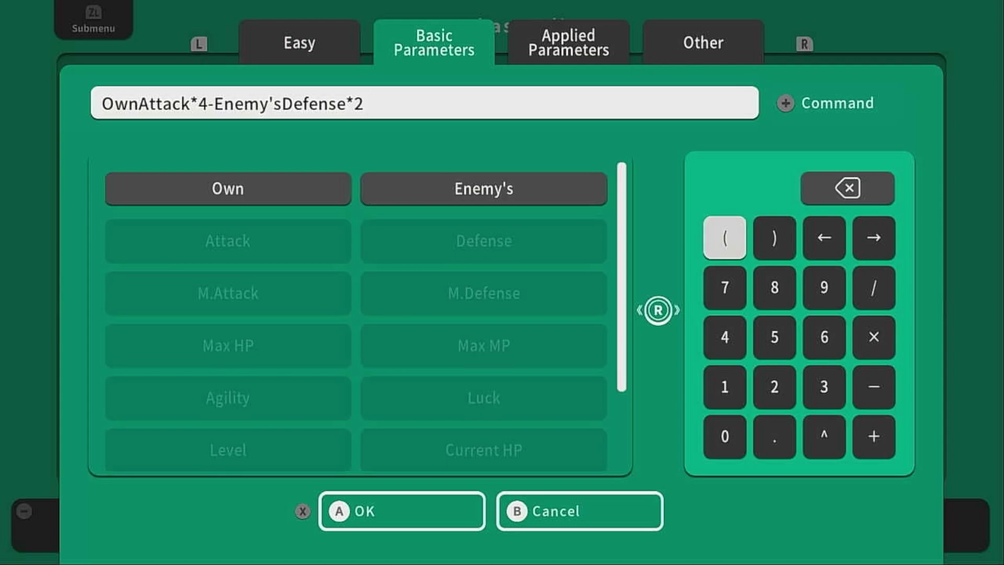
{"action": "key", "text": "Right"}
{"action": "key", "text": "Up"}
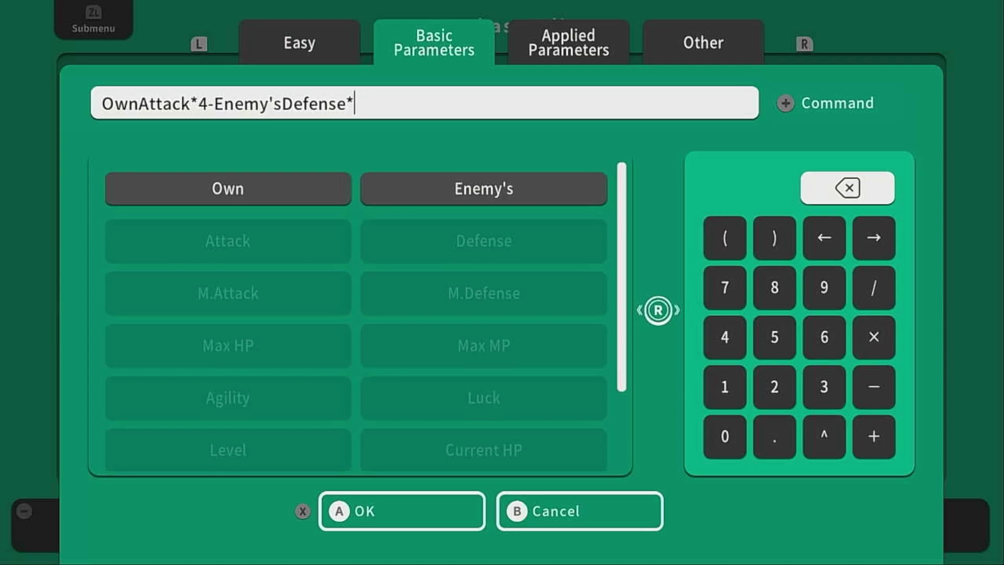
{"action": "key", "text": "Return"}
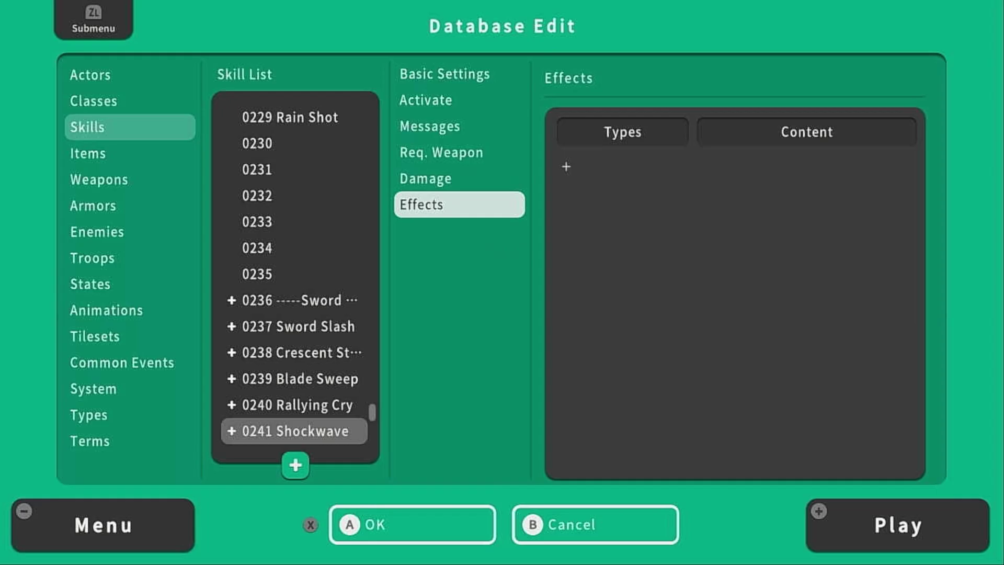
Give Shockwave a new effect that adds the state 0013 Stun.
{"action": "key", "text": "Return"}
{"action": "key", "text": "Return"}
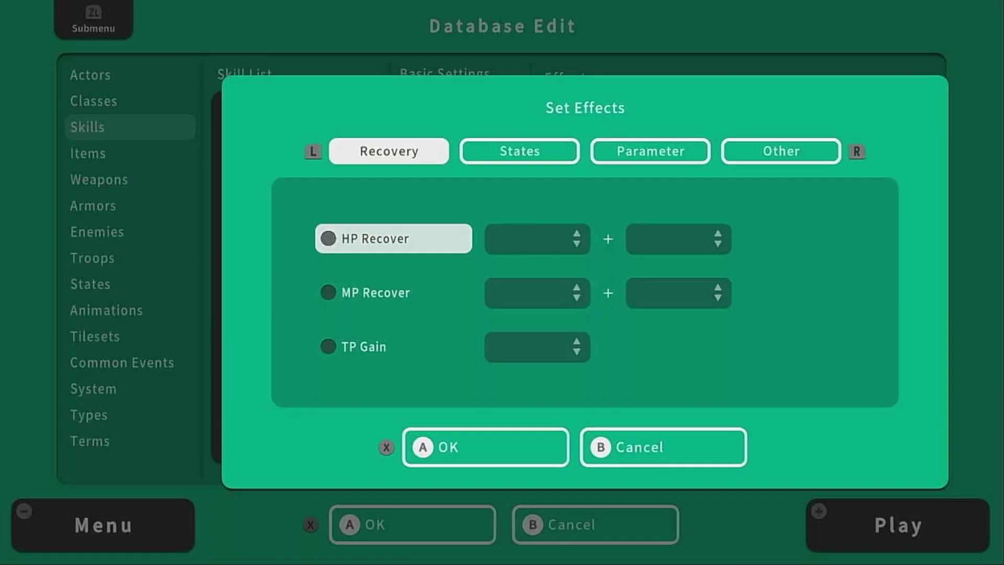
{"action": "key", "text": "r"}
{"action": "key", "text": "Return"}
{"action": "key", "text": "Right"}
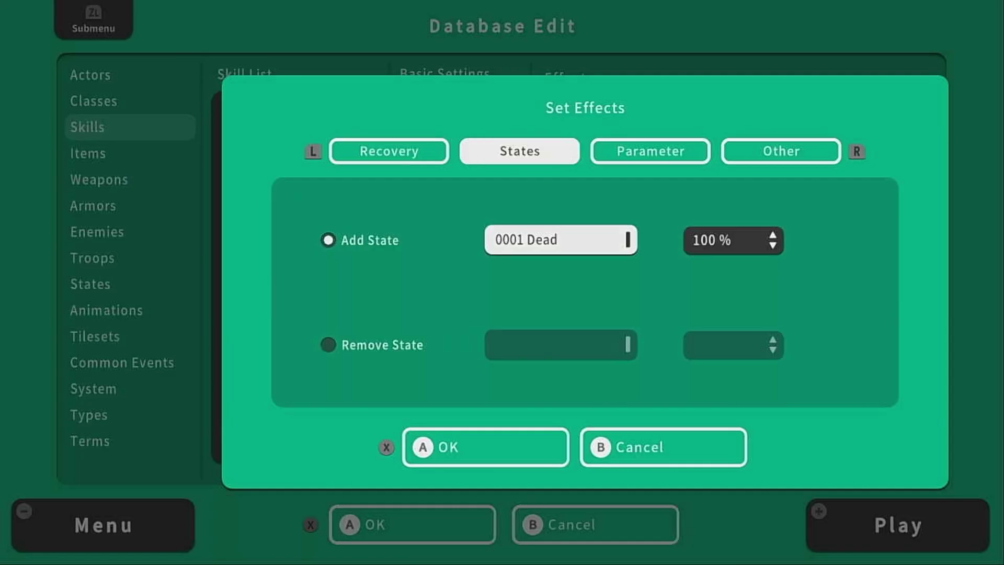
{"action": "key", "text": "Return"}
{"action": "key", "text": "Return"}
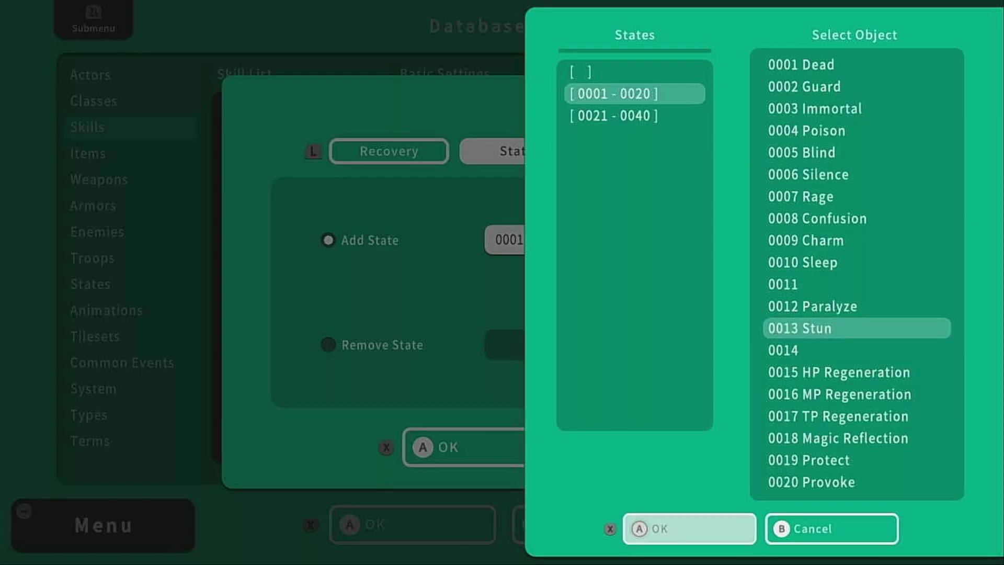
{"action": "key", "text": "Right"}
{"action": "key", "text": "Return"}
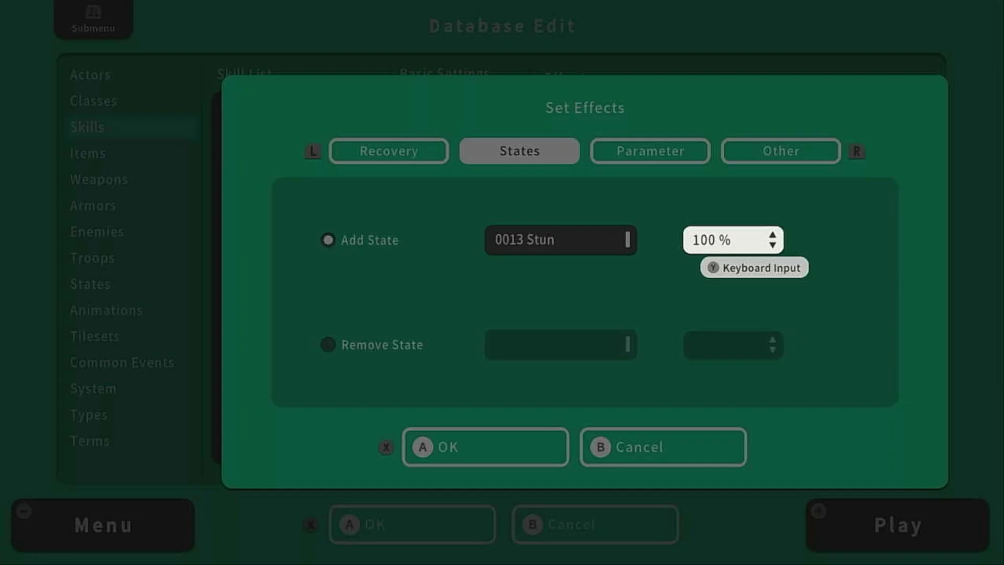
Set the chance of Shockwave's added Stun state to 5%.
{"action": "key", "text": "y"}
{"action": "key", "text": "BackSpace"}
{"action": "key", "text": "BackSpace"}
{"action": "key", "text": "BackSpace"}
{"action": "type", "text": "5"}
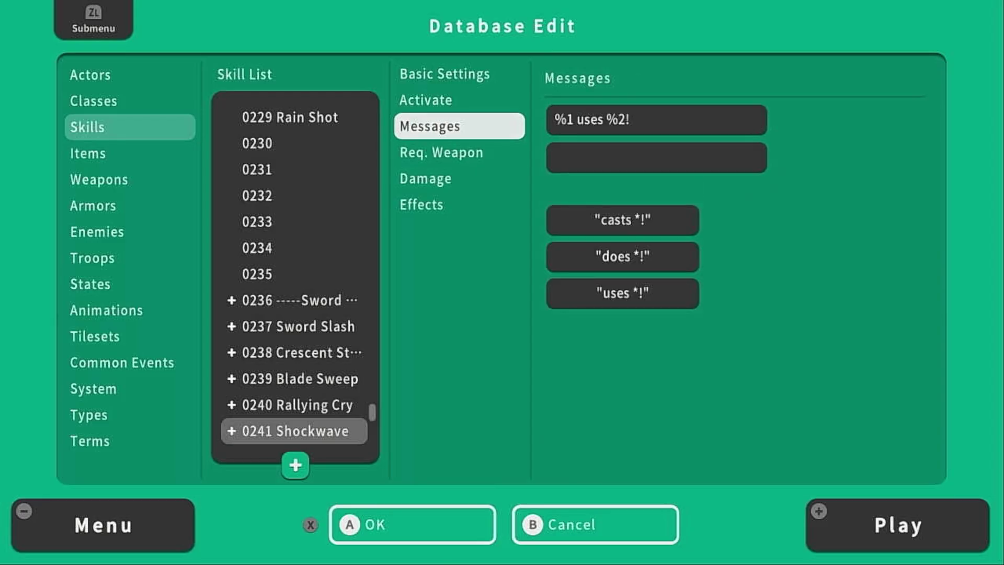
Open Shockwave's basic settings at its description.
{"action": "key", "text": "Up"}
{"action": "key", "text": "Up"}
{"action": "key", "text": "Return"}
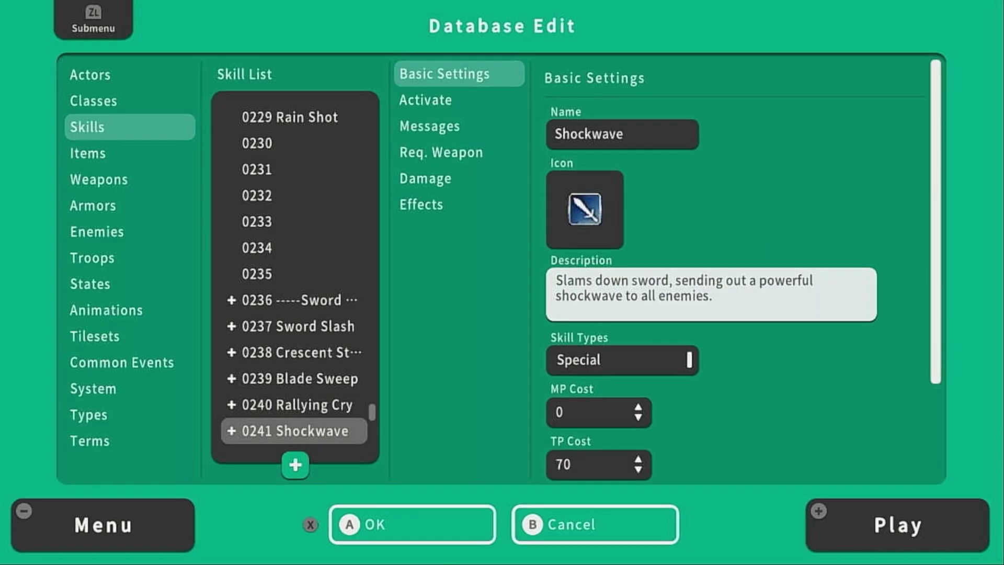
Append "Ignores defense. May stun." to the description of the Shockwave skill.
{"action": "type", "text": "Ignores defense. May stun."}
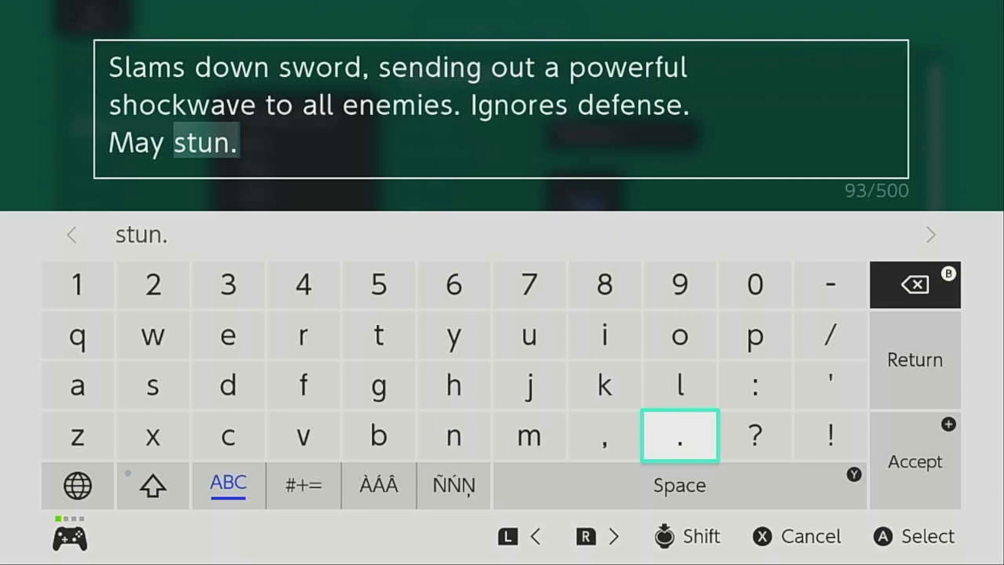
{"action": "key", "text": "Return"}
{"action": "key", "text": "Return"}
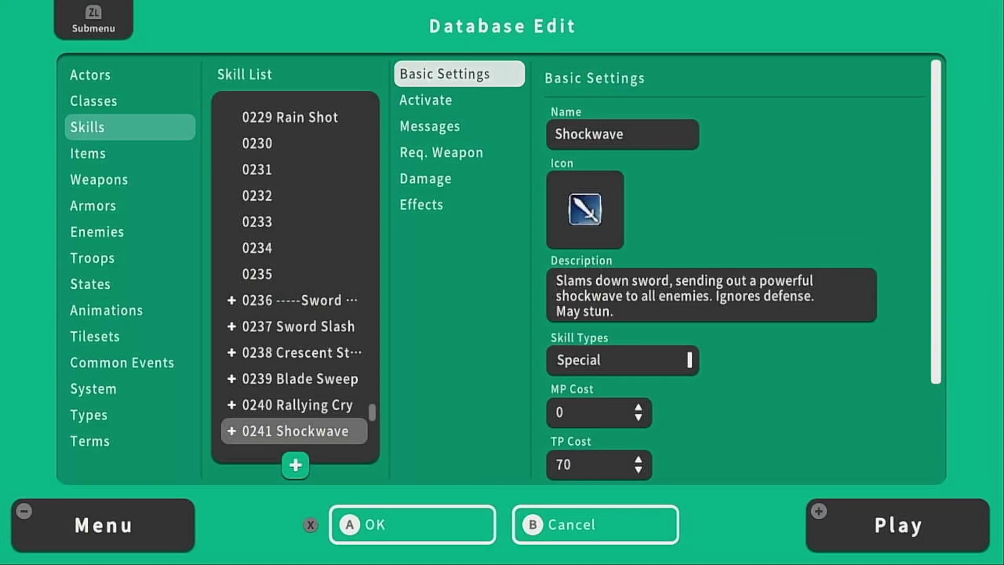
{"action": "key", "text": "Escape"}
Review the basic settings of the Sword Fighter skills from Sword Slash through Shockwave.
{"action": "key", "text": "Up"}
{"action": "key", "text": "Up"}
{"action": "key", "text": "Up"}
{"action": "key", "text": "Up"}
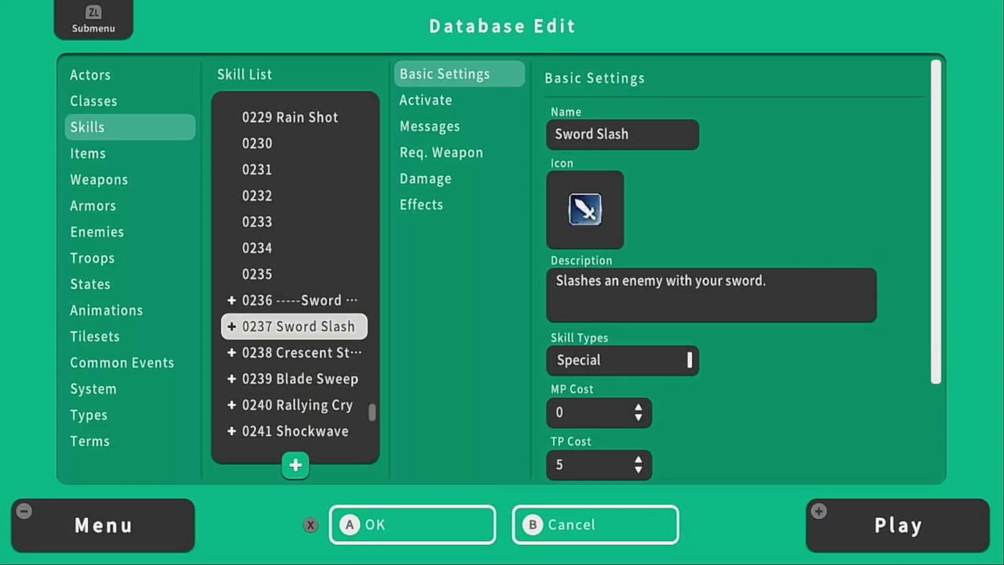
{"action": "key", "text": "Up"}
{"action": "key", "text": "Down"}
{"action": "key", "text": "Down"}
{"action": "key", "text": "Down"}
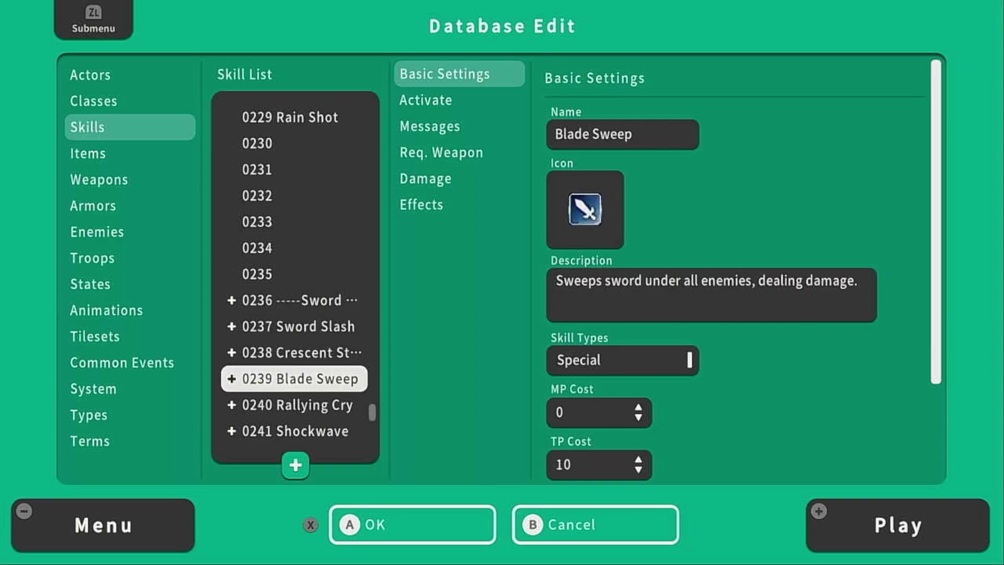
{"action": "key", "text": "Down"}
{"action": "key", "text": "Down"}
{"action": "key", "text": "Up"}
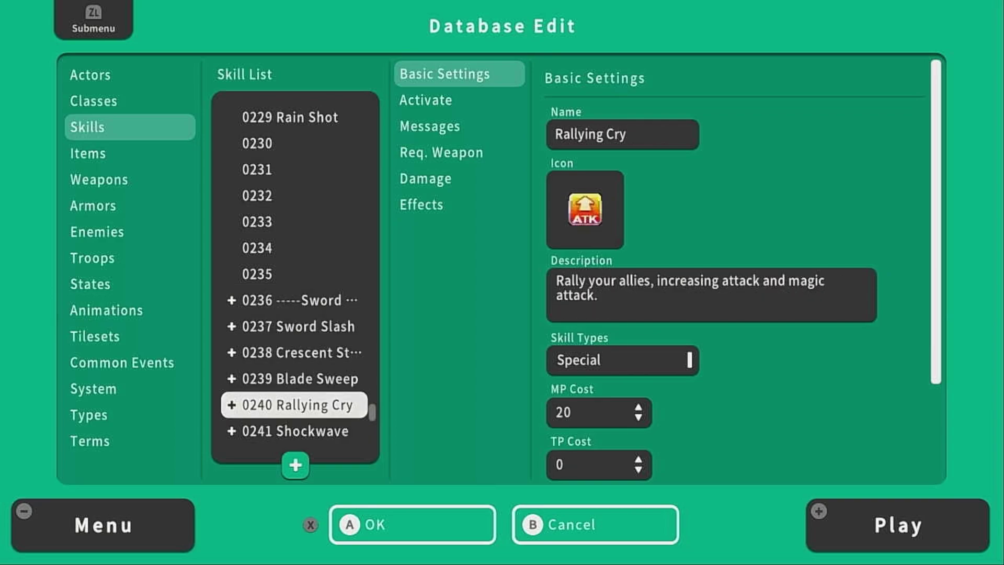
Copy the "-----Sword Fighter" divider skill into slot 0243 and rename the copy "-----Crystal Healer".
{"action": "key", "text": "Up"}
{"action": "key", "text": "Up"}
{"action": "key", "text": "Up"}
{"action": "key", "text": "Up"}
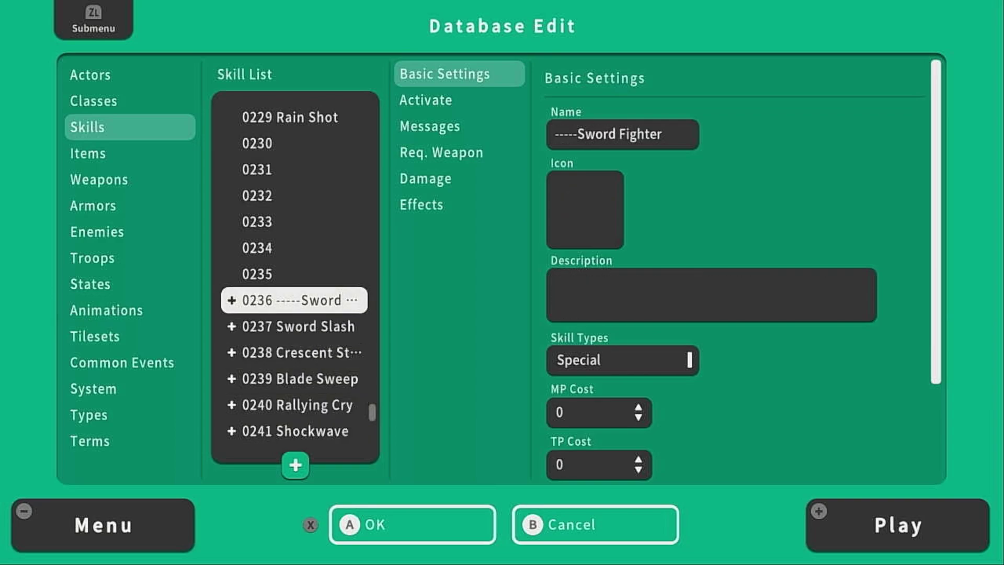
{"action": "key", "text": "ZL"}
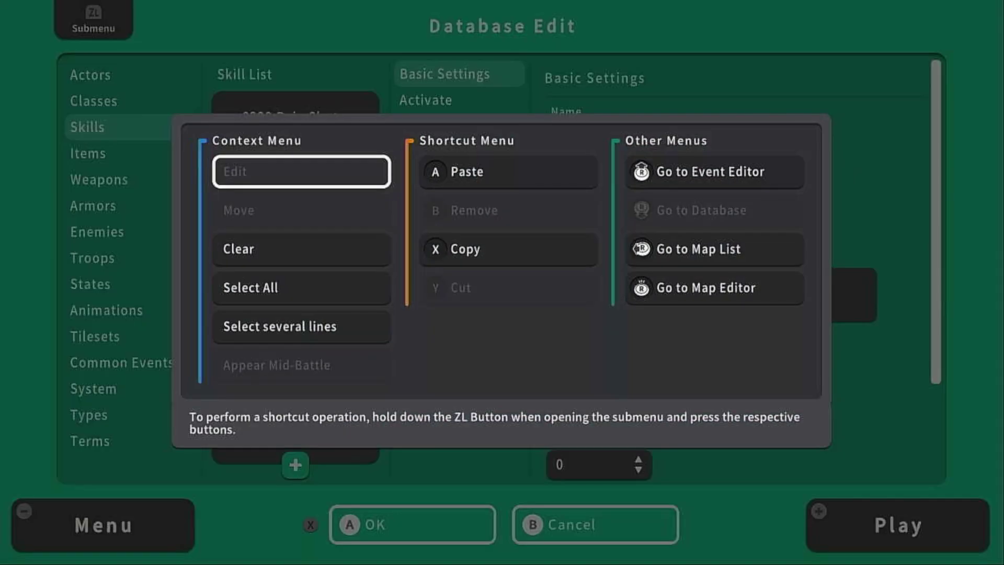
{"action": "key", "text": "x"}
{"action": "key", "text": "Down"}
{"action": "key", "text": "Down"}
{"action": "key", "text": "Down"}
{"action": "key", "text": "Down"}
{"action": "key", "text": "Down"}
{"action": "key", "text": "Down"}
{"action": "key", "text": "Down"}
{"action": "key", "text": "ctrl+v"}
{"action": "key", "text": "Right"}
{"action": "key", "text": "Right"}
{"action": "key", "text": "Escape"}
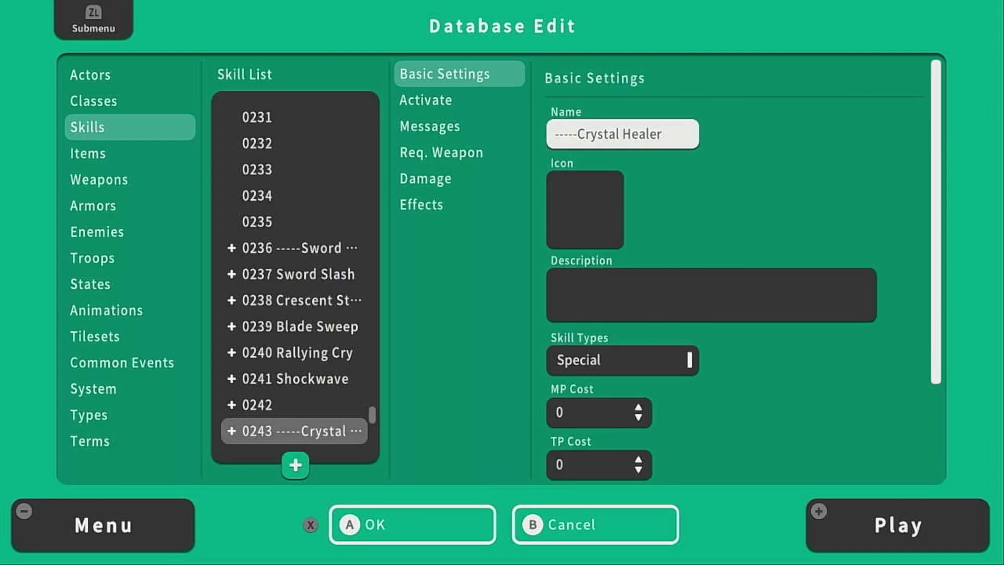
Name the empty skill 0244 "Crystal Light".
{"action": "key", "text": "Down"}
{"action": "key", "text": "Right"}
{"action": "key", "text": "Right"}
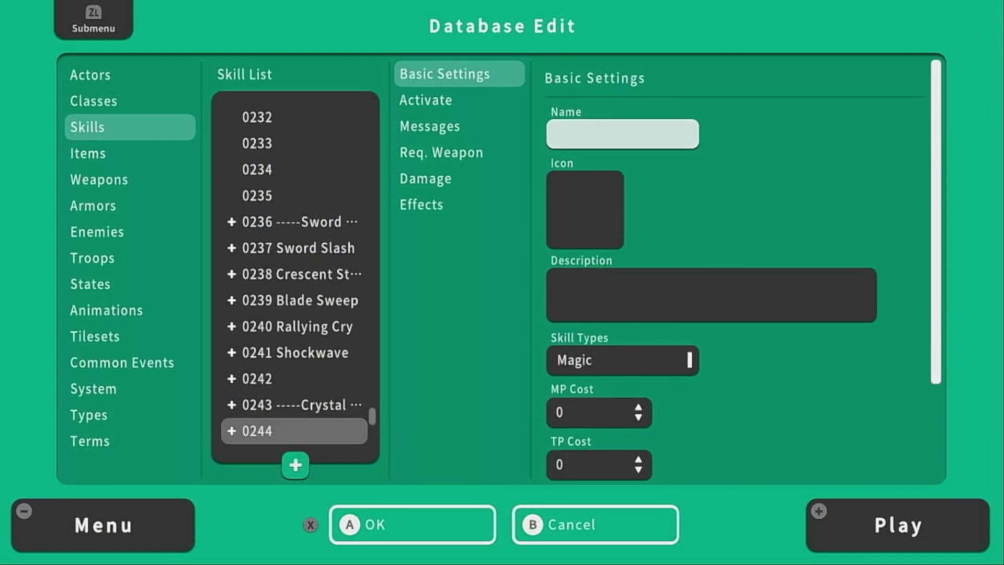
{"action": "key", "text": "Return"}
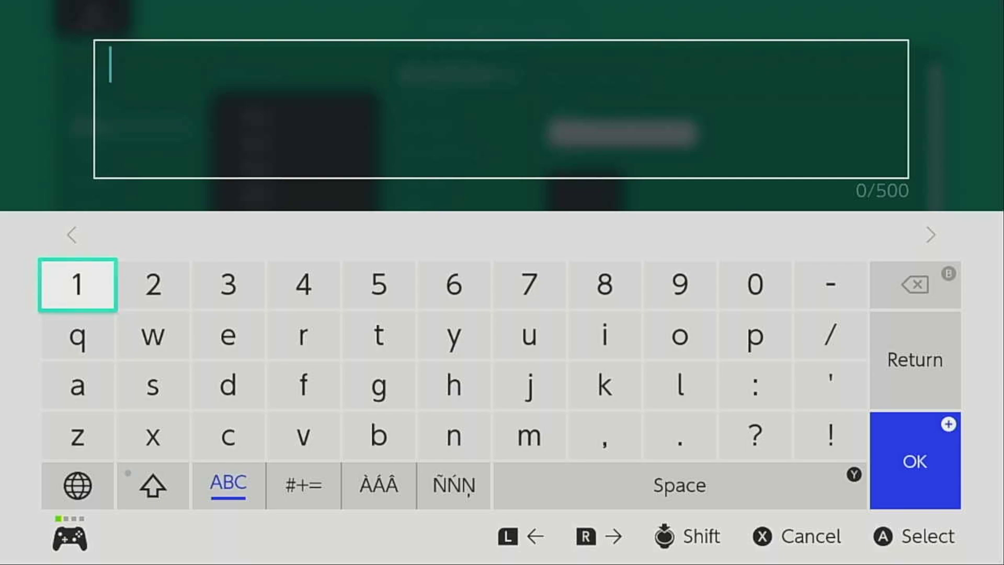
{"action": "type", "text": "Crystal Light"}
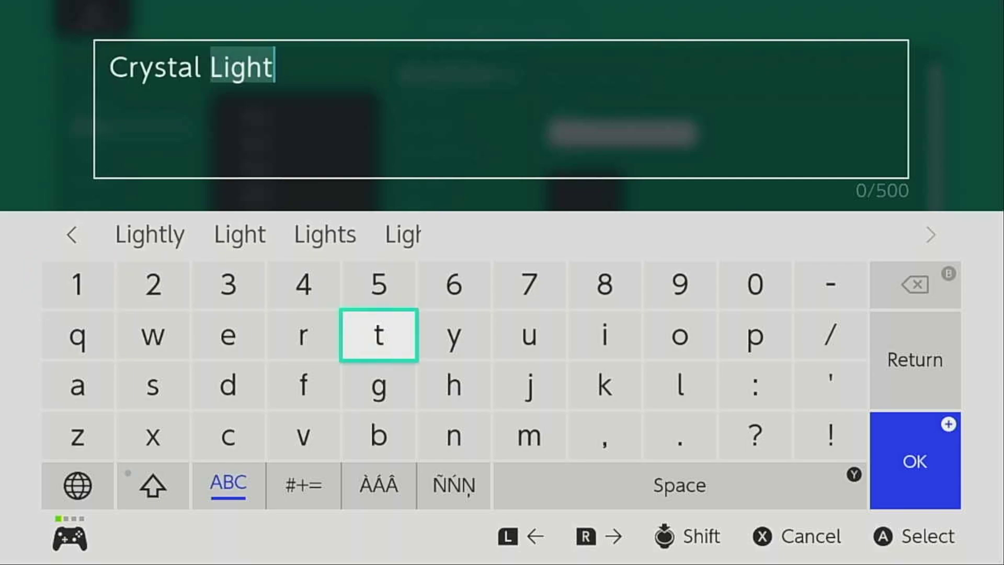
{"action": "key", "text": "Return"}
{"action": "key", "text": "Return"}
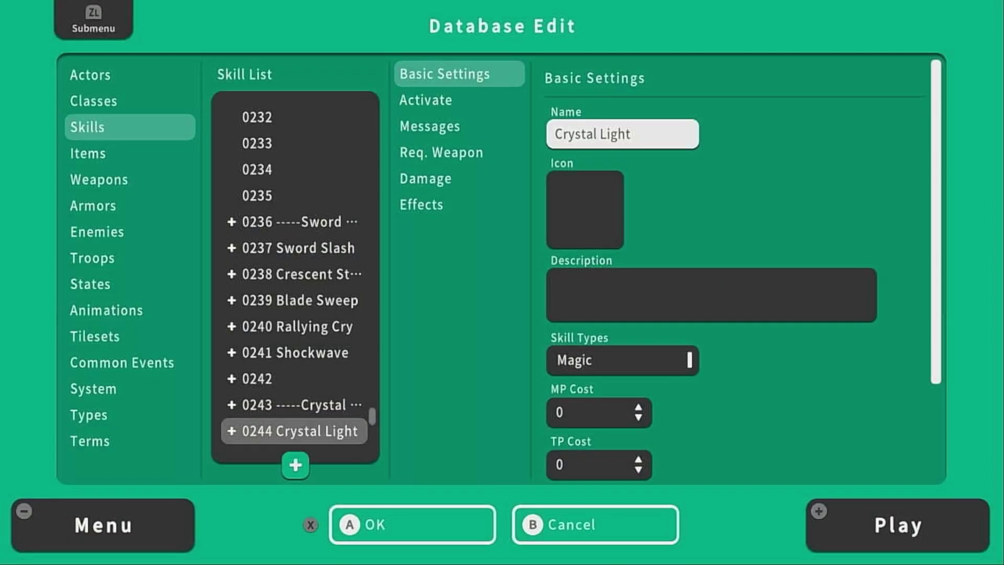
Assign the yellow orb icon to the Crystal Light skill.
{"action": "key", "text": "Down"}
{"action": "key", "text": "Return"}
{"action": "key", "text": "Down"}
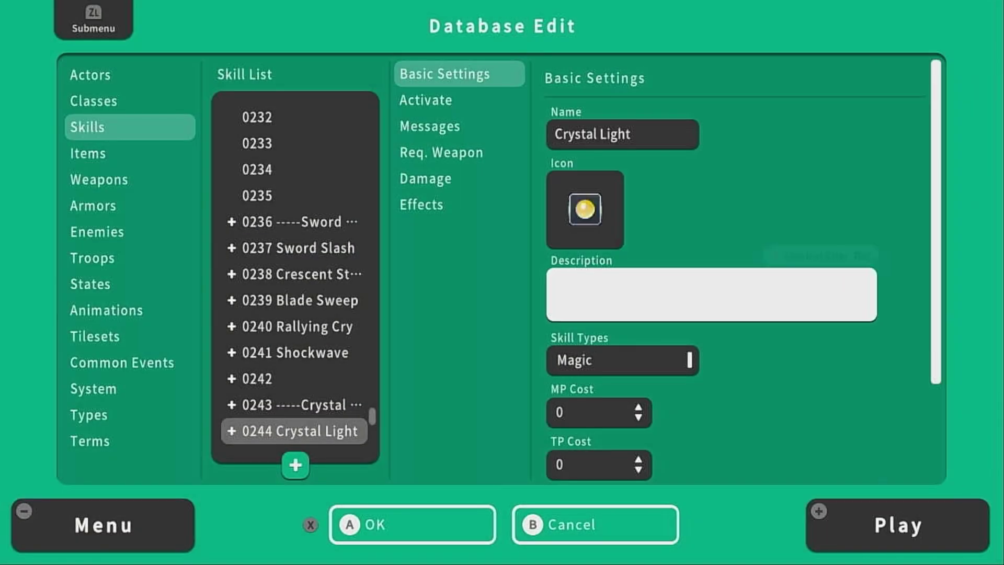
Enter "Heals target with the calming light of a crystal." as Crystal Light's description.
{"action": "key", "text": "Return"}
{"action": "type", "text": "Heals target with the calming ligh"}
{"action": "type", "text": "t of a crystal."}
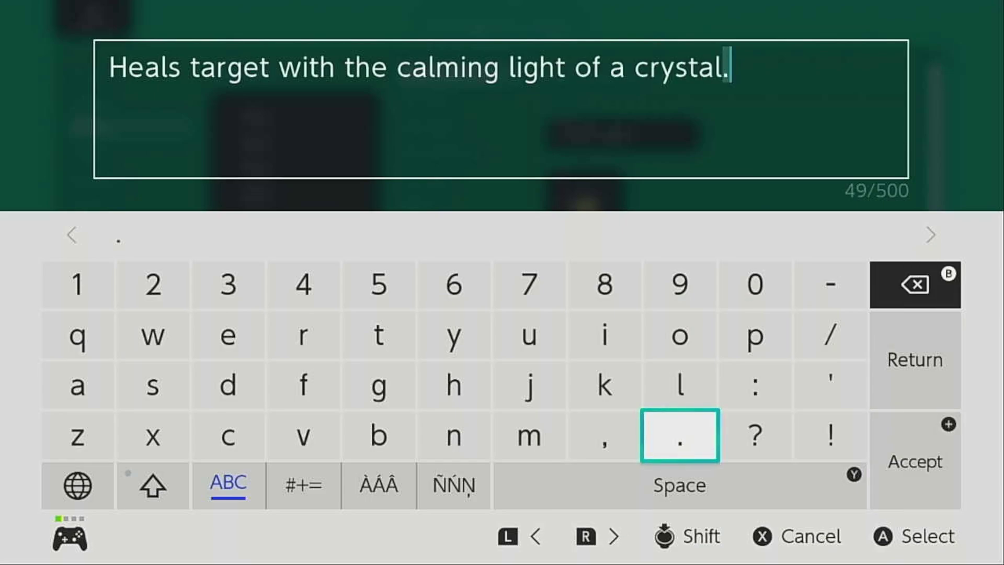
{"action": "key", "text": "Return"}
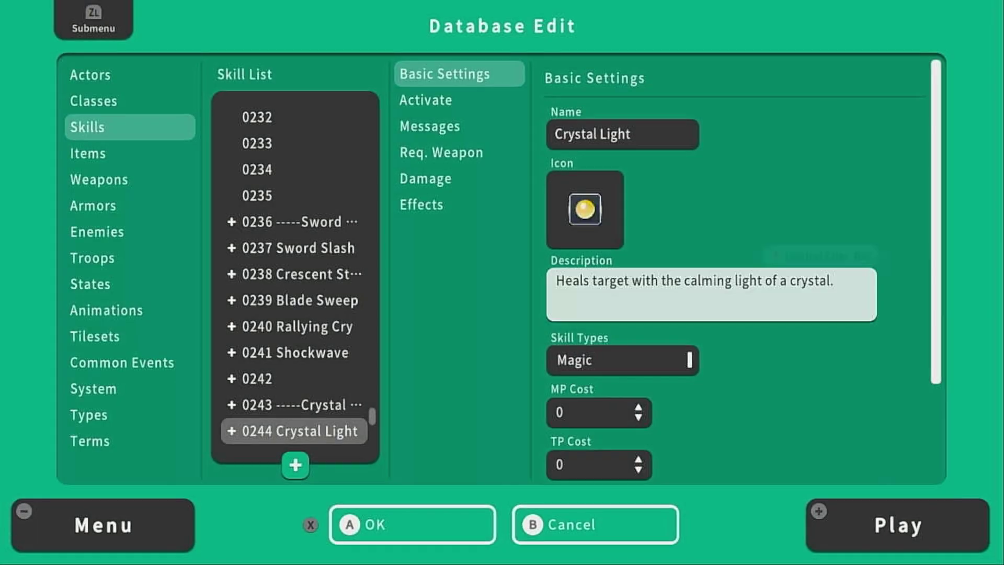
{"action": "key", "text": "Down"}
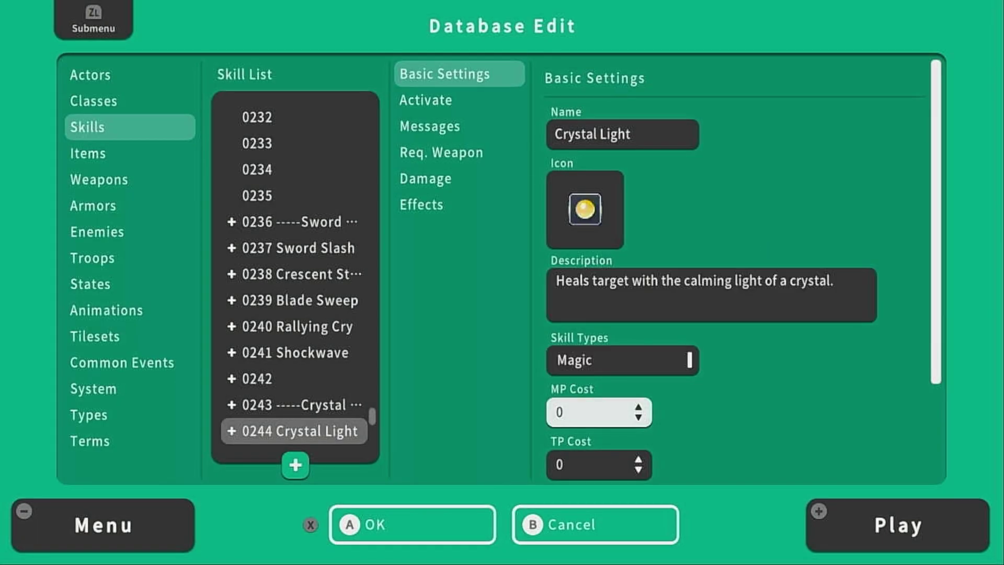
Check the Crystal Healer class's Max MP curve for its value at level 1.
{"action": "key", "text": "Escape"}
{"action": "key", "text": "Escape"}
{"action": "key", "text": "Escape"}
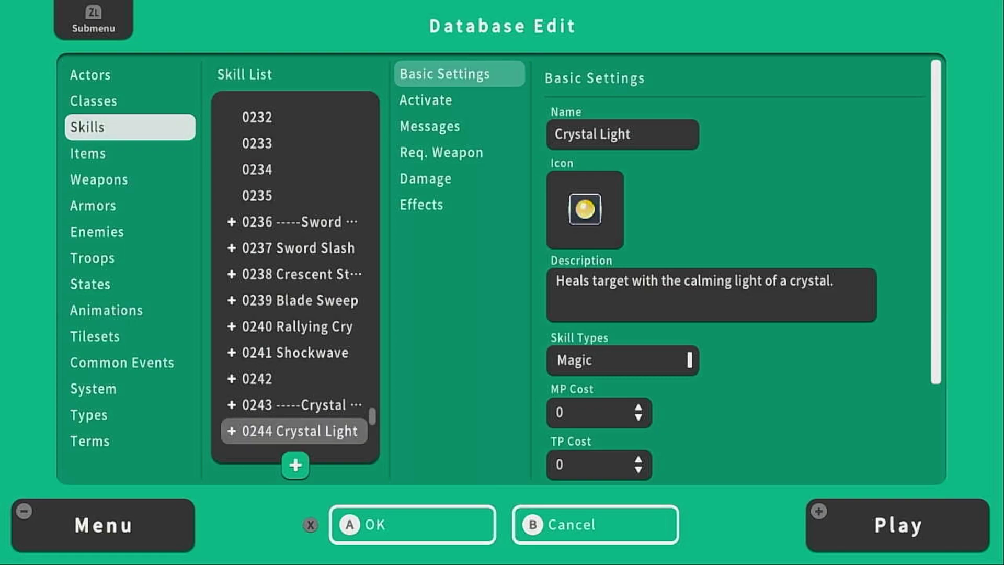
{"action": "key", "text": "Up"}
{"action": "key", "text": "Return"}
{"action": "key", "text": "Down"}
{"action": "key", "text": "Return"}
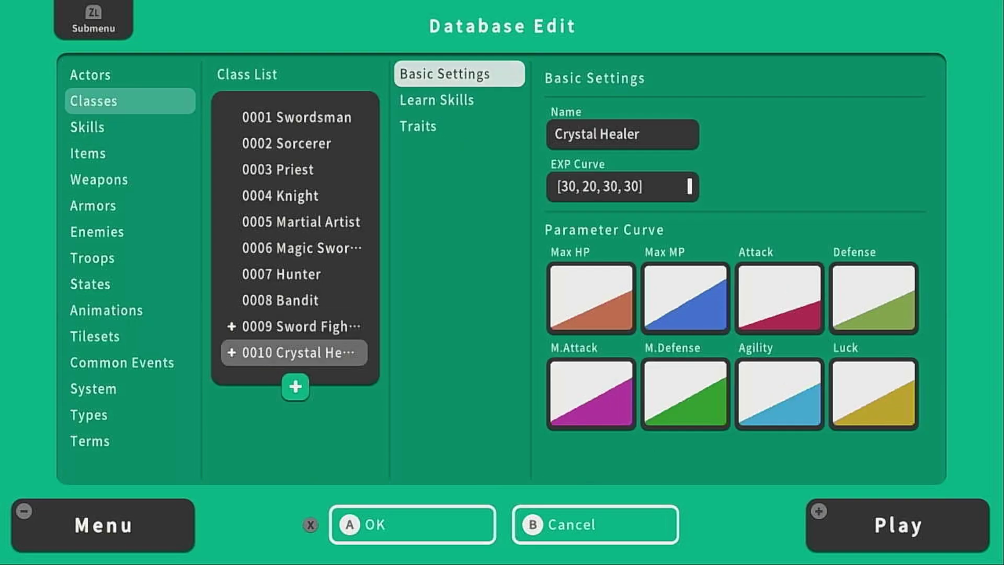
{"action": "key", "text": "Return"}
{"action": "key", "text": "Right"}
{"action": "key", "text": "Return"}
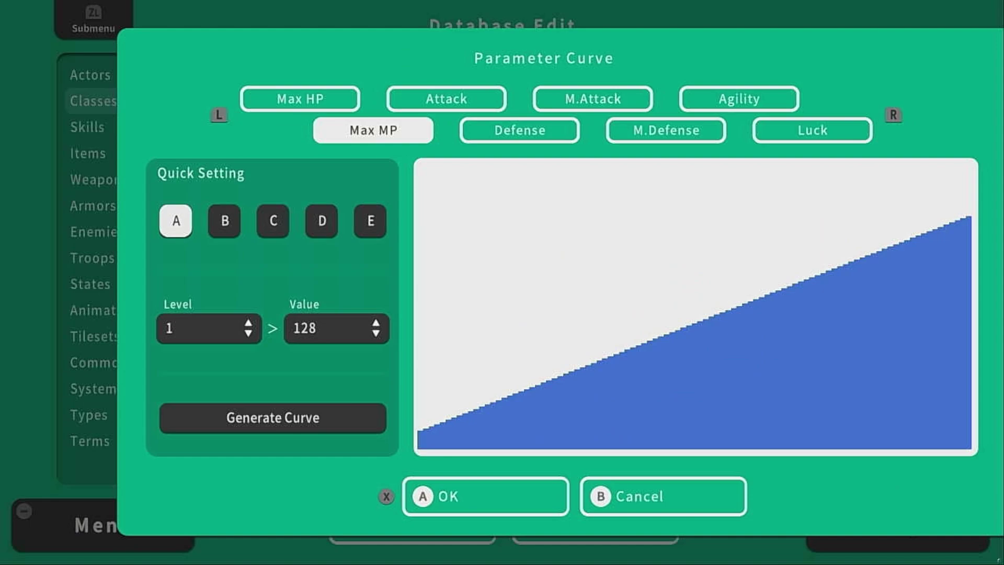
{"action": "key", "text": "Down"}
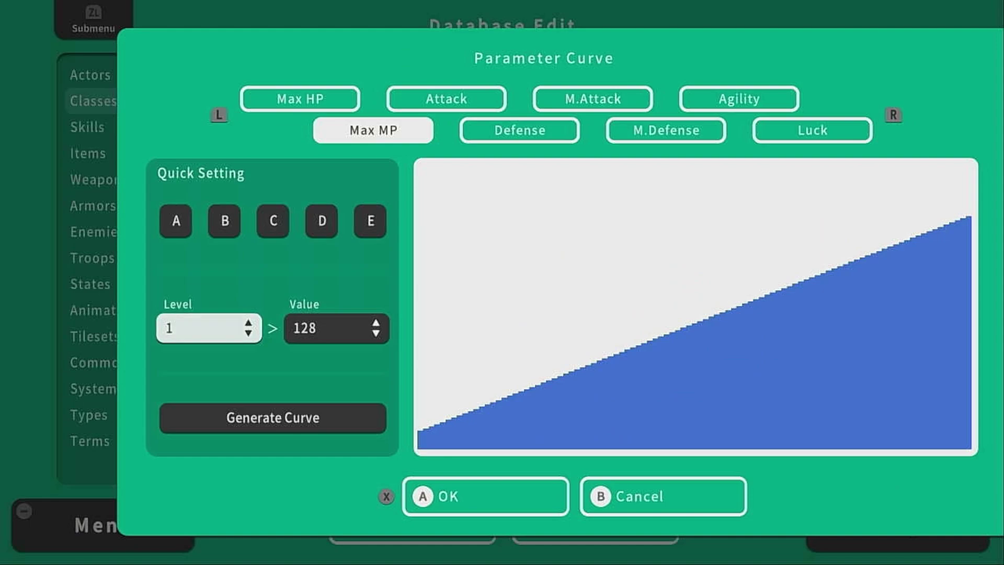
{"action": "key", "text": "x"}
{"action": "key", "text": "Return"}
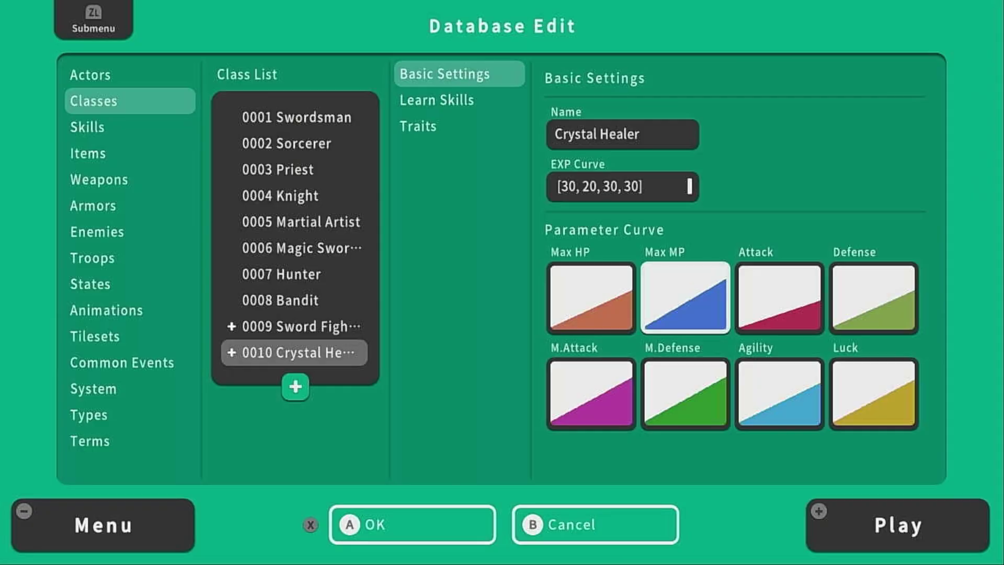
{"action": "key", "text": "Left"}
{"action": "key", "text": "Left"}
{"action": "key", "text": "Escape"}
{"action": "key", "text": "Escape"}
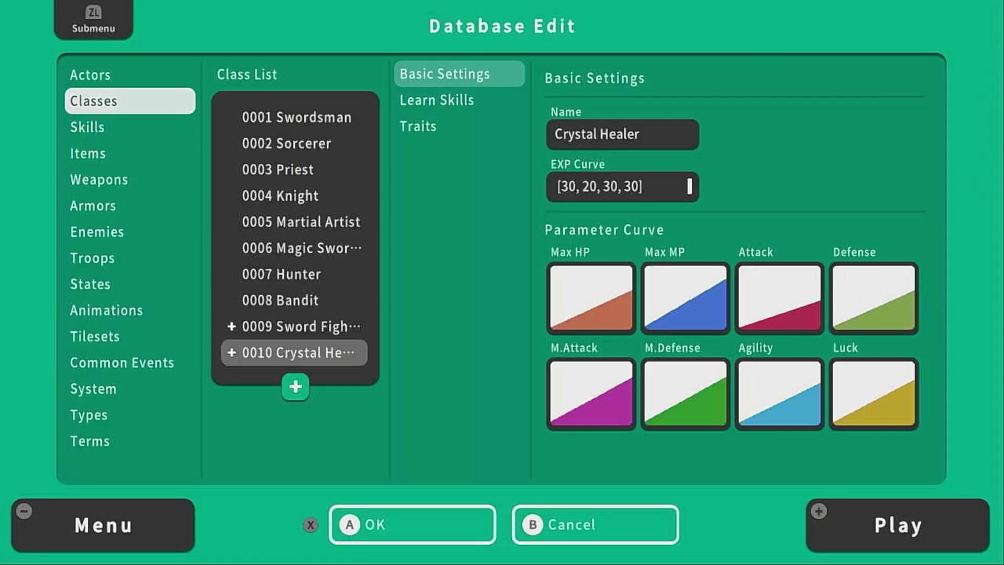
Return to the Crystal Light skill and set its MP cost to 10.
{"action": "key", "text": "Down"}
{"action": "key", "text": "Right"}
{"action": "key", "text": "Right"}
{"action": "key", "text": "Right"}
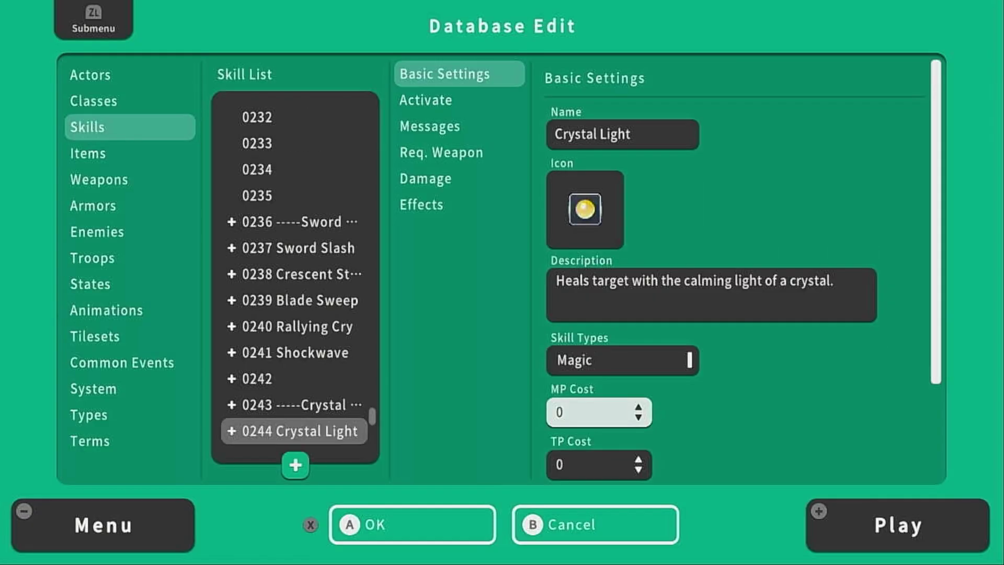
{"action": "key", "text": "Return"}
{"action": "type", "text": "1"}
{"action": "key", "text": "Right"}
{"action": "key", "text": "Down"}
{"action": "key", "text": "Down"}
{"action": "key", "text": "Down"}
{"action": "type", "text": "0"}
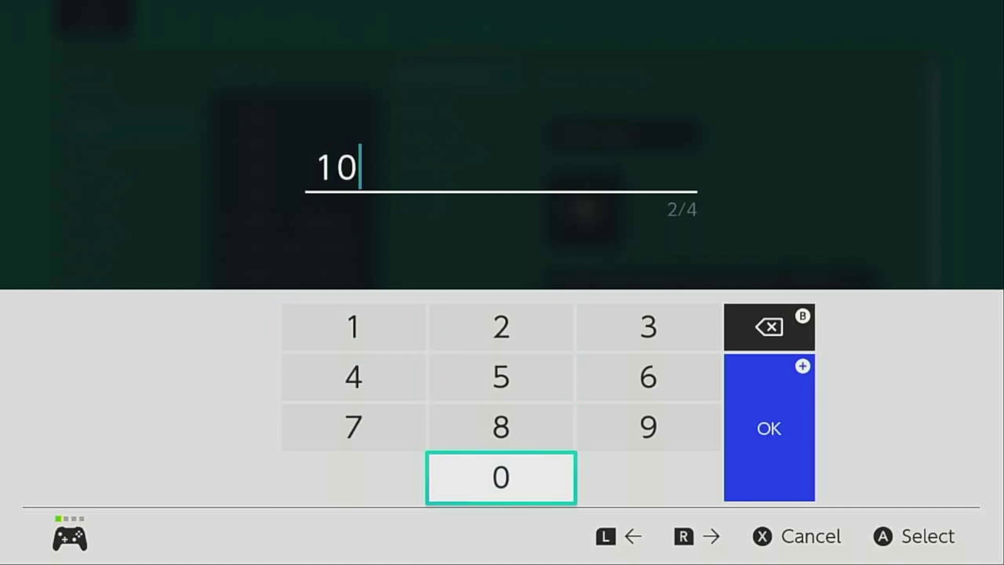
{"action": "key", "text": "Return"}
Set Crystal Light's range to a single living ally.
{"action": "key", "text": "Down"}
{"action": "key", "text": "Down"}
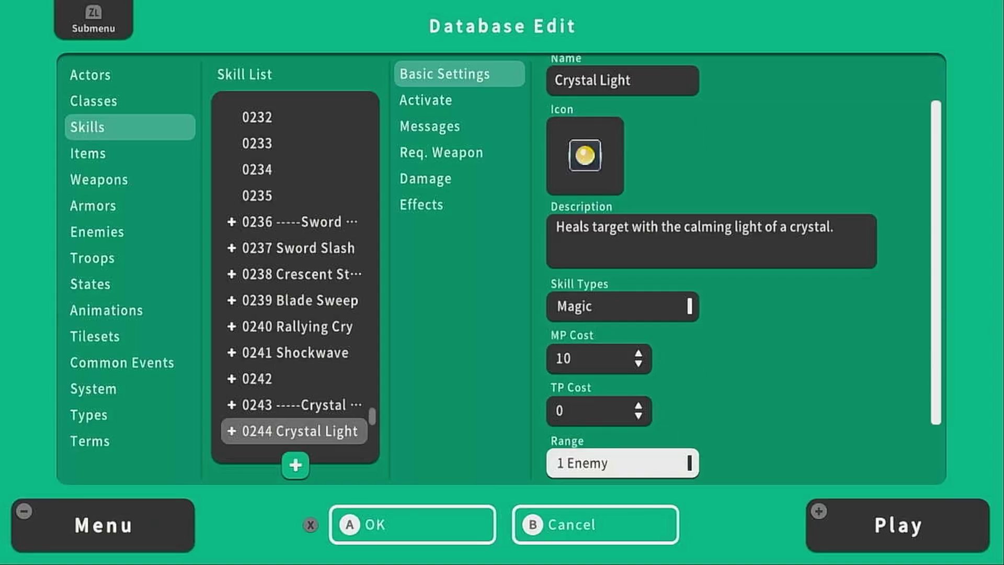
{"action": "key", "text": "Return"}
{"action": "key", "text": "Down"}
{"action": "key", "text": "Down"}
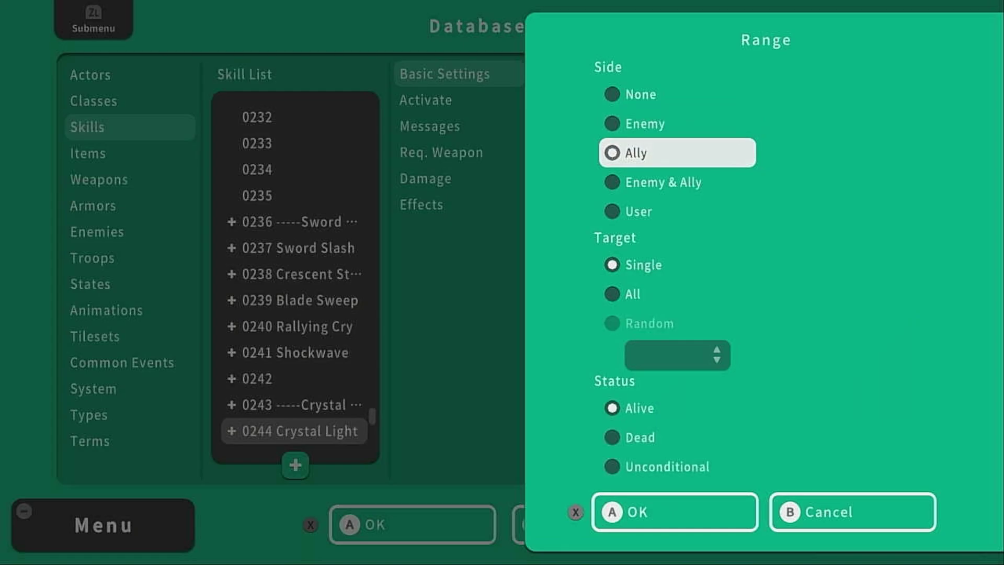
{"action": "key", "text": "Return"}
{"action": "key", "text": "Return"}
{"action": "key", "text": "Down"}
{"action": "key", "text": "Return"}
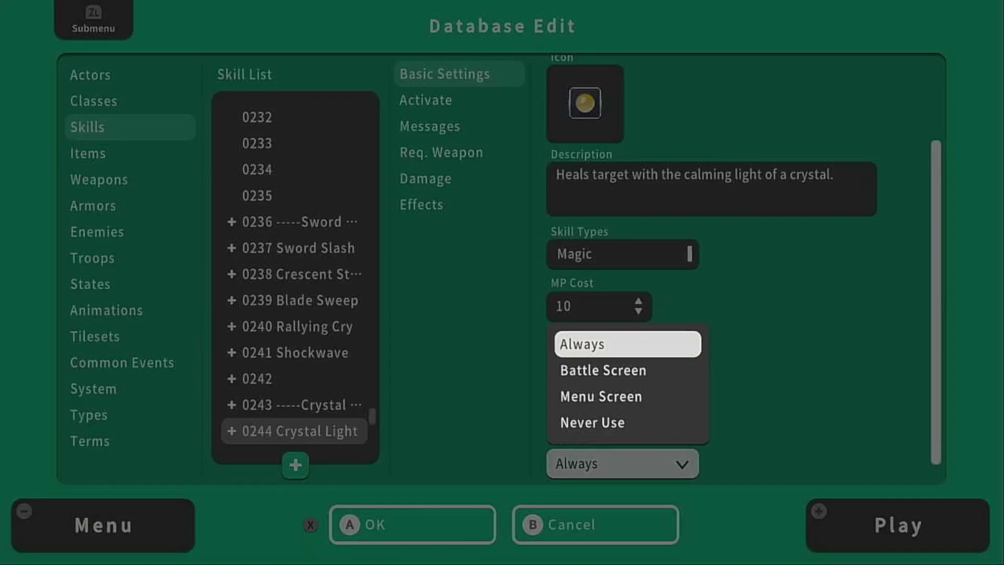
{"action": "key", "text": "Down"}
{"action": "key", "text": "Down"}
{"action": "key", "text": "Escape"}
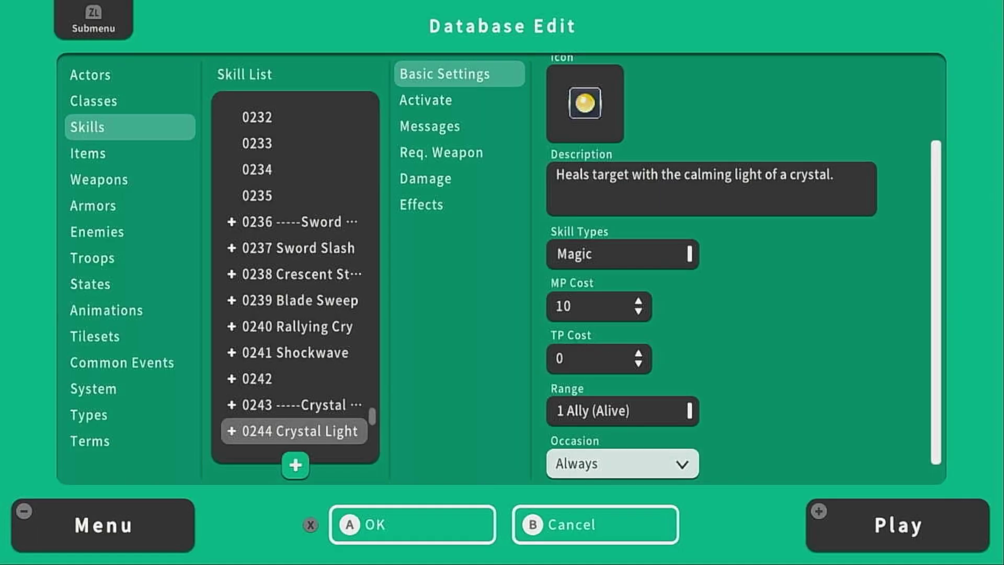
Set Crystal Light's activation animation to 0042 Heal One 2.
{"action": "key", "text": "Escape"}
{"action": "key", "text": "Down"}
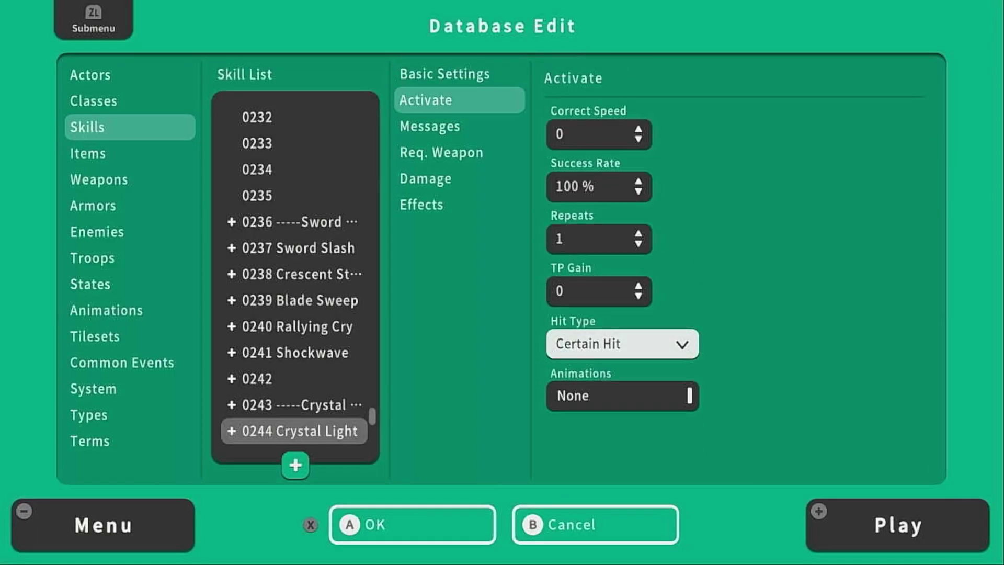
{"action": "key", "text": "Down"}
{"action": "key", "text": "Up"}
{"action": "key", "text": "Down"}
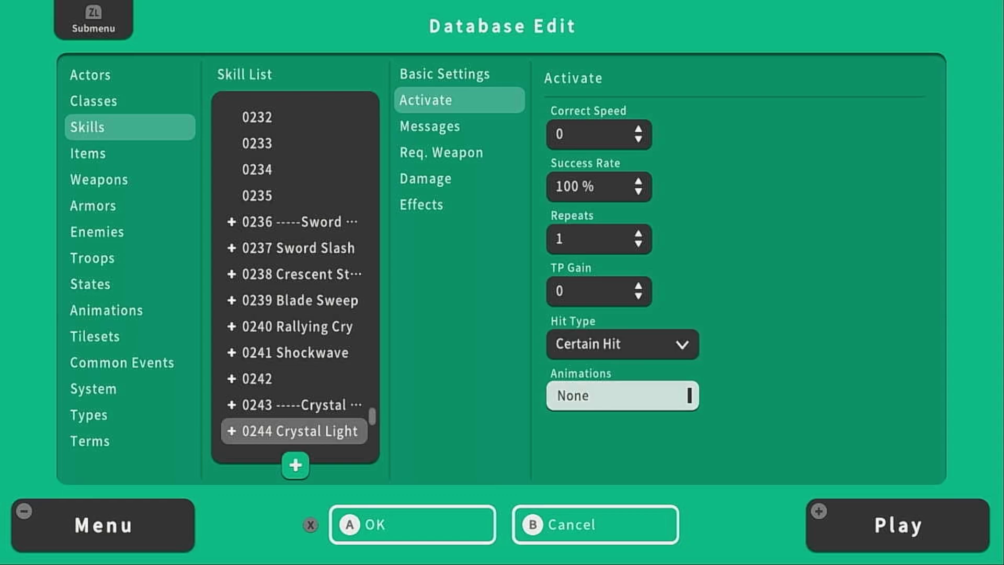
{"action": "key", "text": "Return"}
{"action": "key", "text": "Down"}
{"action": "key", "text": "Down"}
{"action": "key", "text": "Down"}
{"action": "key", "text": "Down"}
{"action": "key", "text": "Down"}
{"action": "key", "text": "Down"}
{"action": "key", "text": "Down"}
{"action": "key", "text": "Down"}
{"action": "key", "text": "Down"}
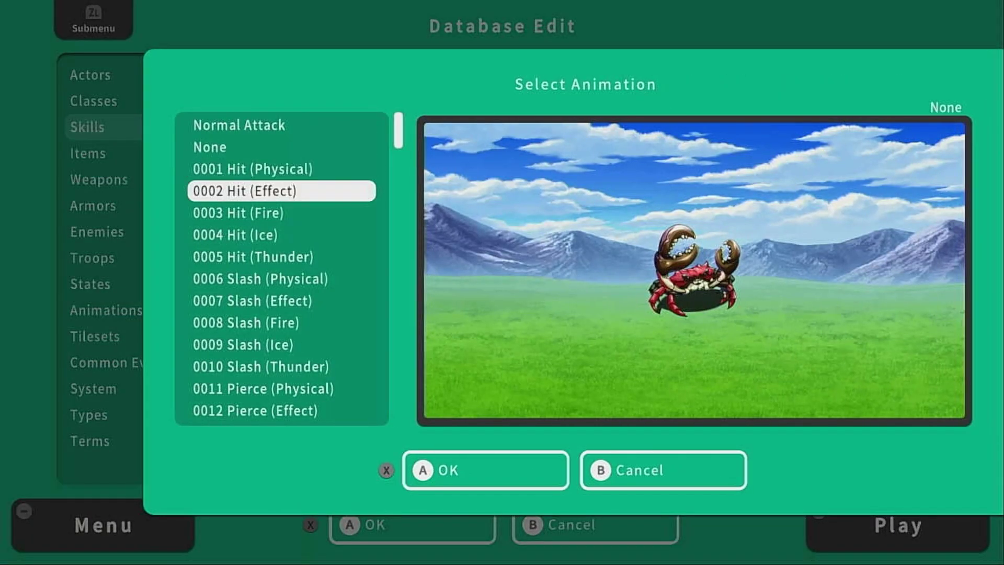
{"action": "key", "text": "Return"}
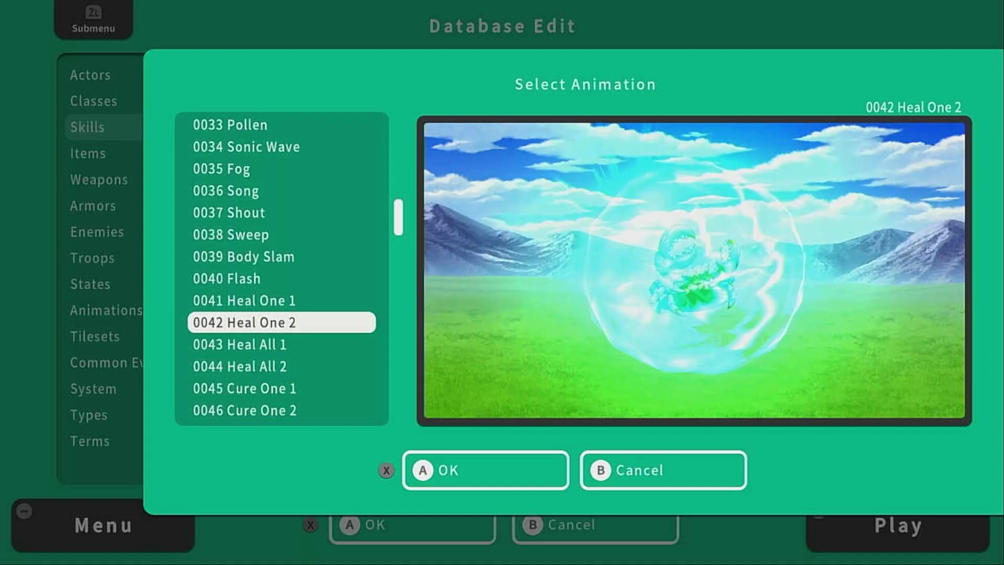
{"action": "key", "text": "x"}
{"action": "key", "text": "Return"}
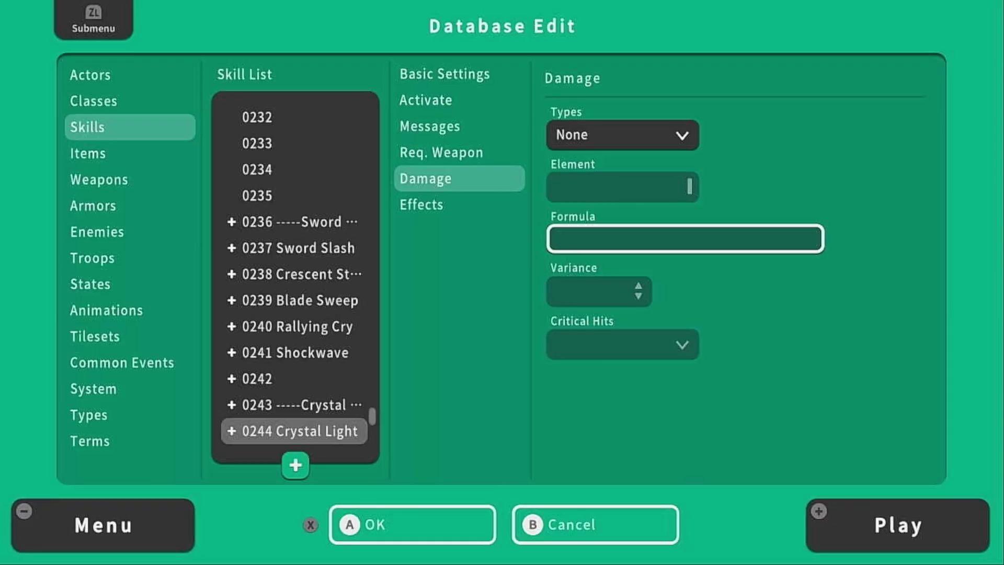
Set Crystal Light's damage type to HP Recover.
{"action": "key", "text": "Up"}
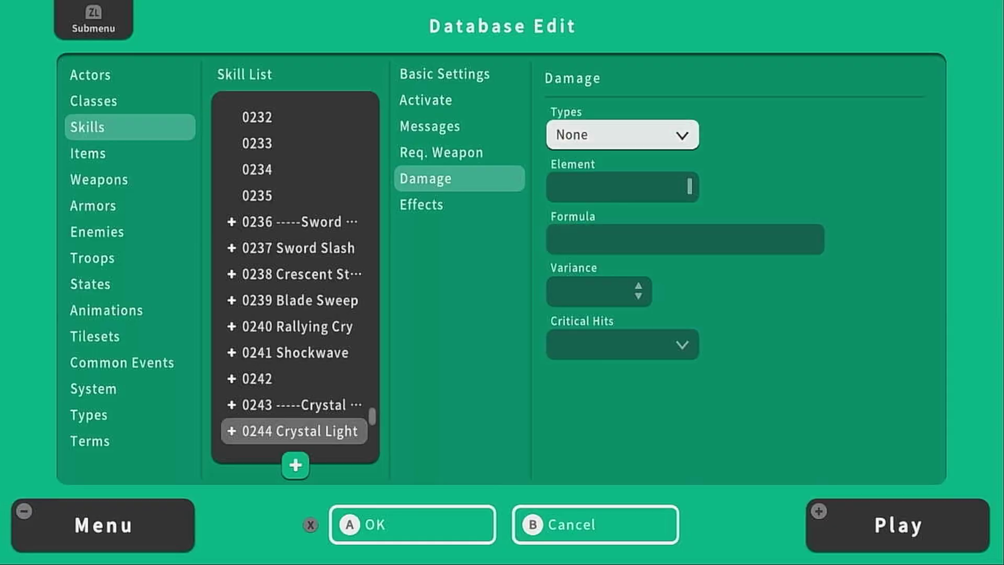
{"action": "key", "text": "Return"}
{"action": "key", "text": "Down"}
{"action": "key", "text": "Down"}
{"action": "key", "text": "Down"}
{"action": "key", "text": "Return"}
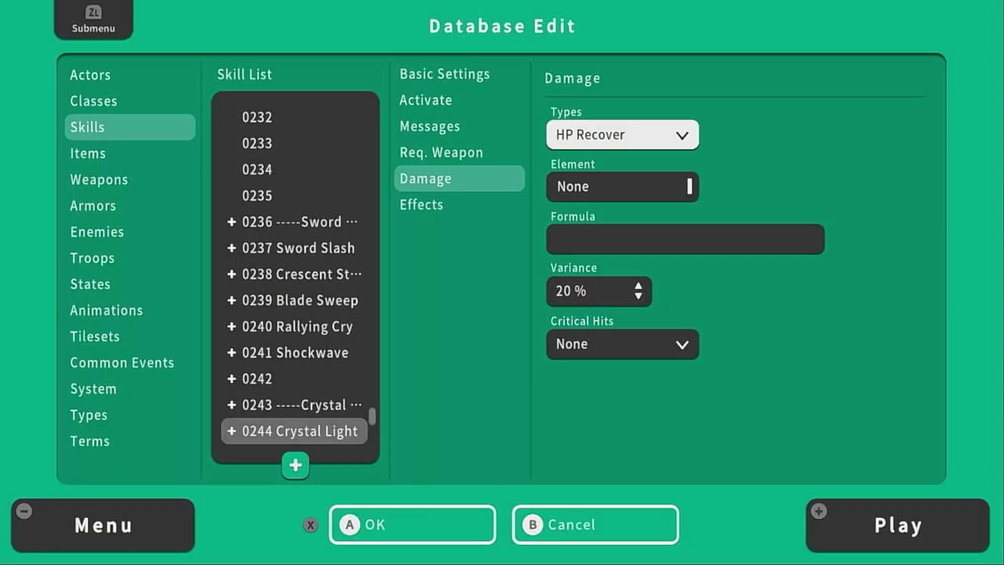
Look up the Crystal Healer class's Max HP parameter curve at level 1.
{"action": "key", "text": "Down"}
{"action": "key", "text": "Left"}
{"action": "key", "text": "Left"}
{"action": "key", "text": "Left"}
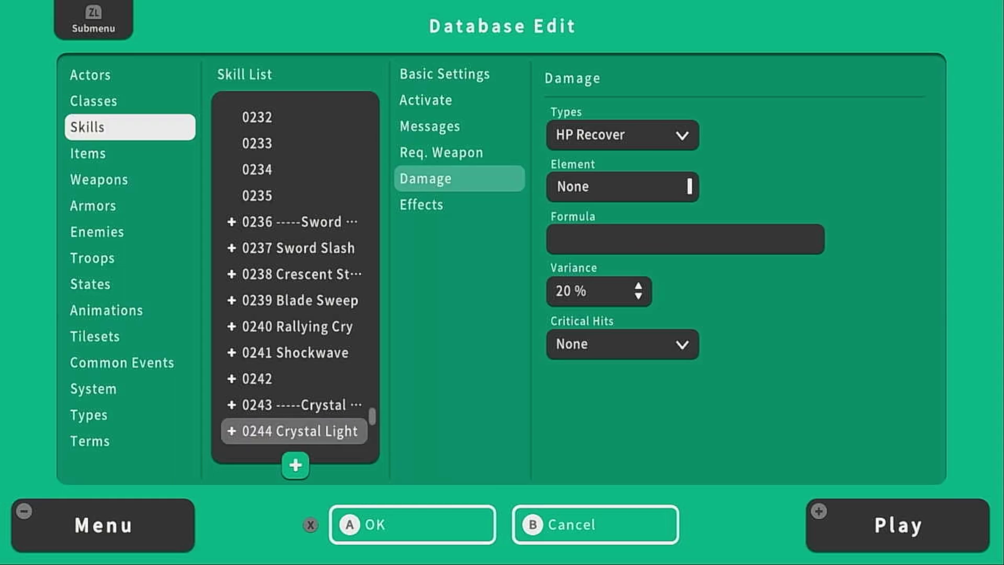
{"action": "key", "text": "Up"}
{"action": "key", "text": "Return"}
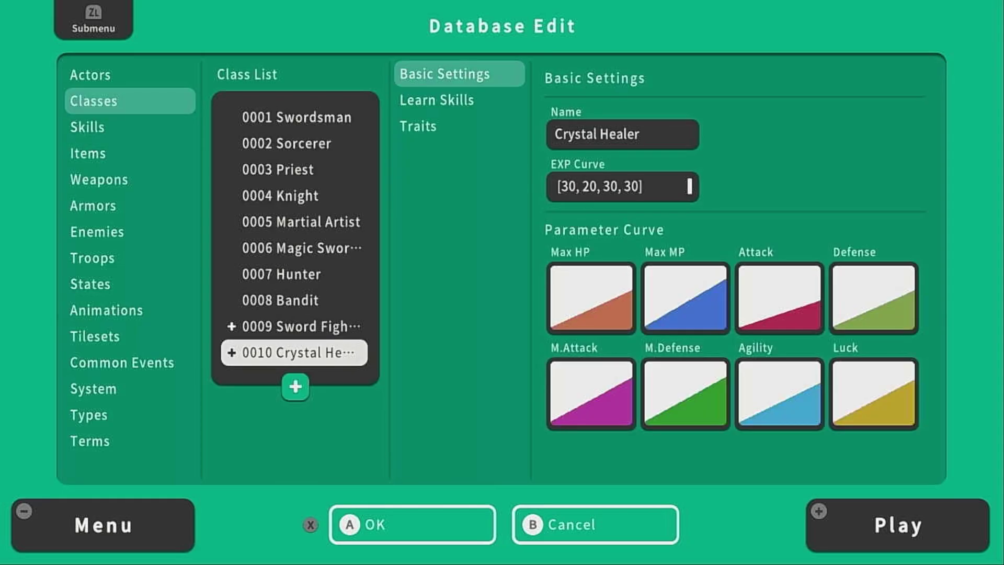
{"action": "key", "text": "Right"}
{"action": "key", "text": "Right"}
{"action": "key", "text": "Right"}
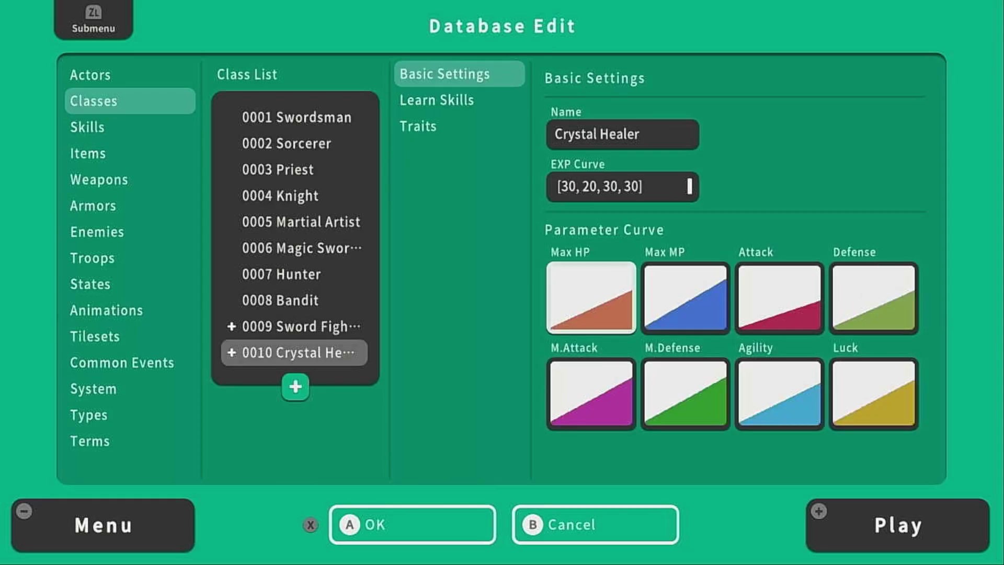
{"action": "key", "text": "Return"}
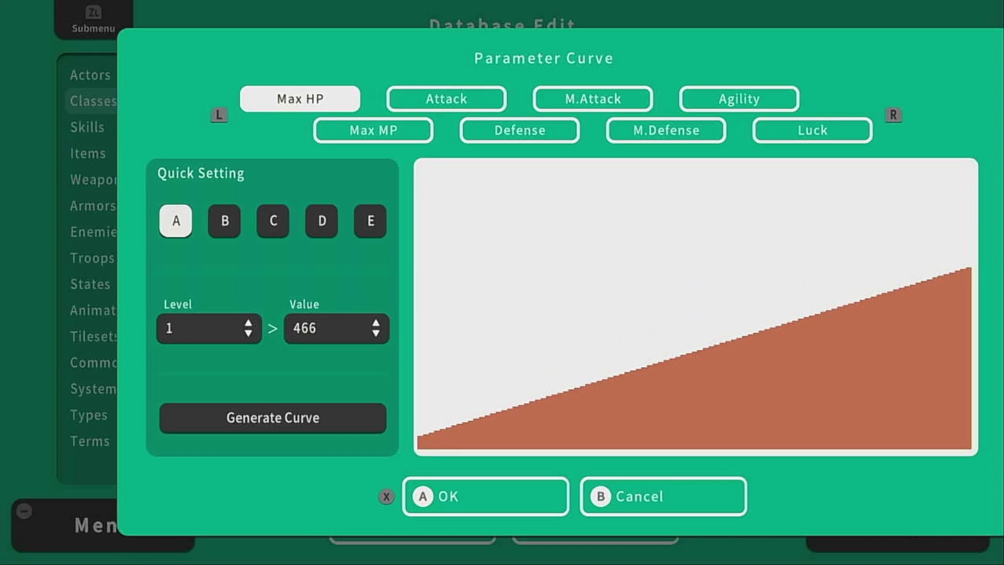
{"action": "key", "text": "x"}
{"action": "key", "text": "Return"}
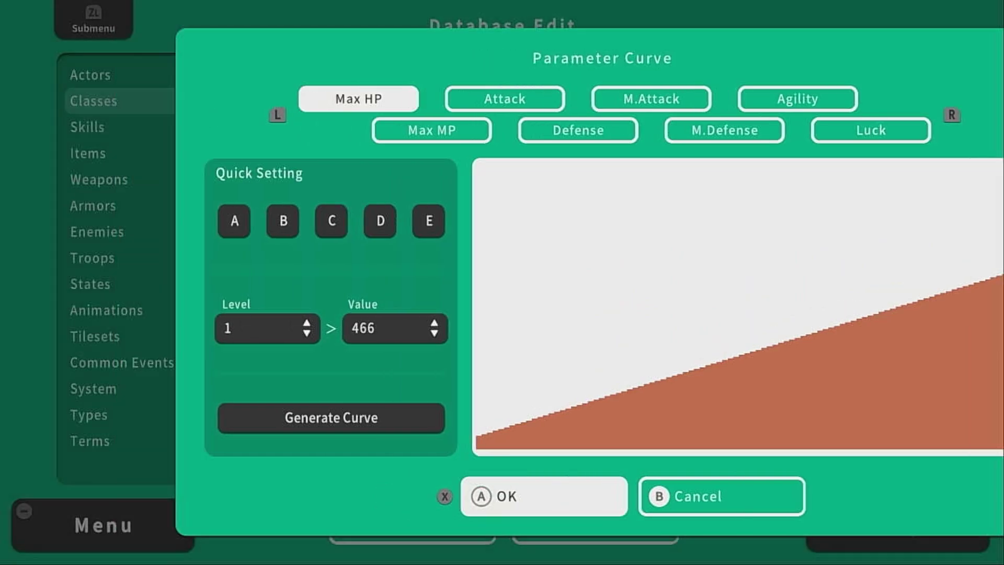
Check the Sword Fighter class's Max HP parameter curve at level 1 for comparison.
{"action": "key", "text": "Up"}
{"action": "key", "text": "Left"}
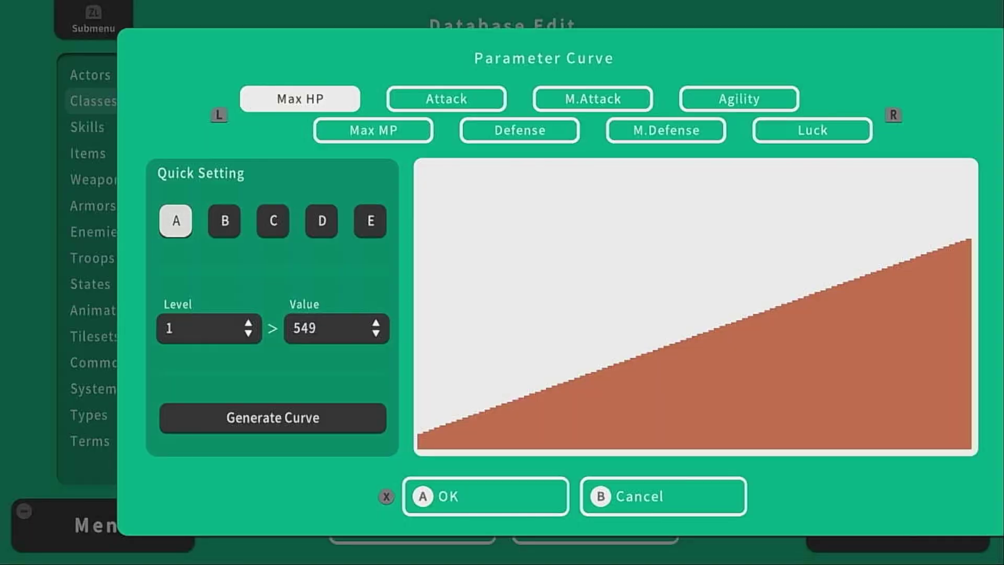
{"action": "key", "text": "x"}
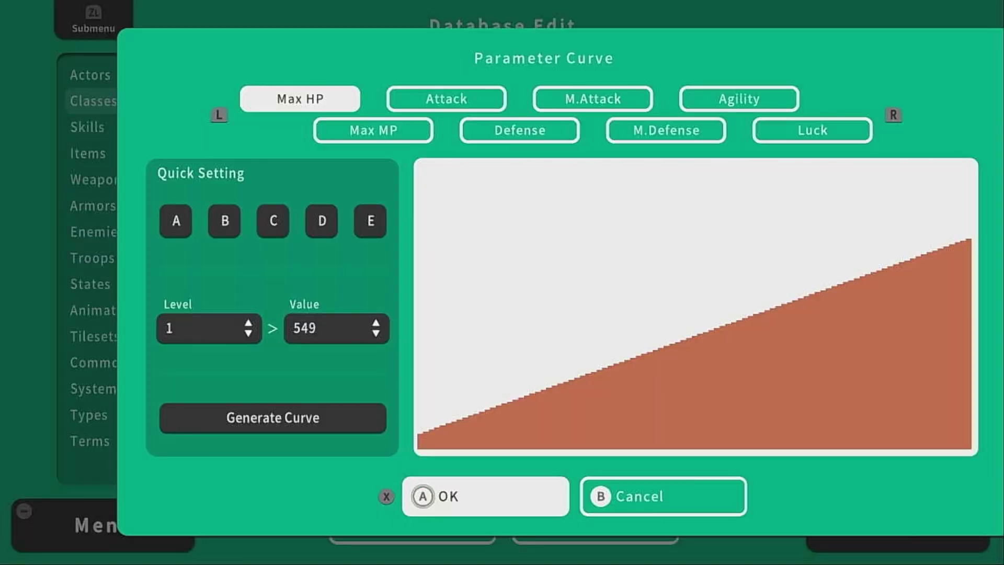
{"action": "key", "text": "Right"}
{"action": "key", "text": "Return"}
Open the Crystal Healer class's M.Attack parameter curve to check its values.
{"action": "key", "text": "Left"}
{"action": "key", "text": "Left"}
{"action": "key", "text": "Down"}
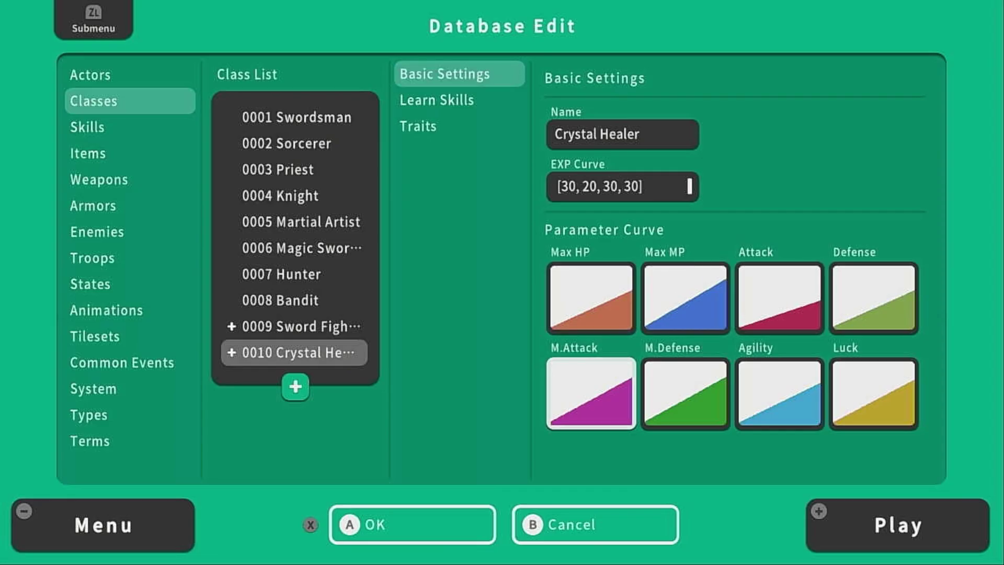
{"action": "key", "text": "Return"}
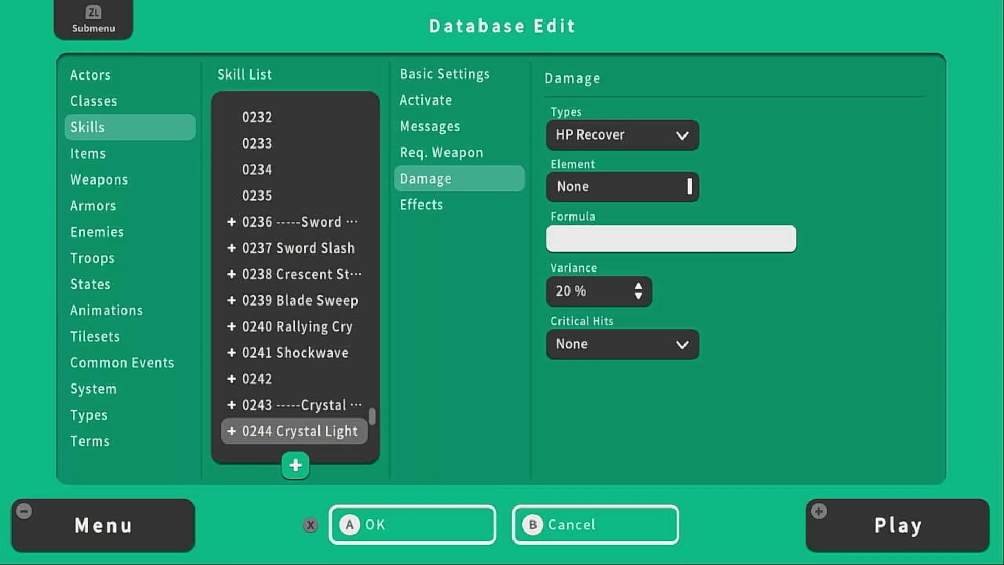
Open the damage formula of Crystal Light and start it with 200+.
{"action": "key", "text": "Return"}
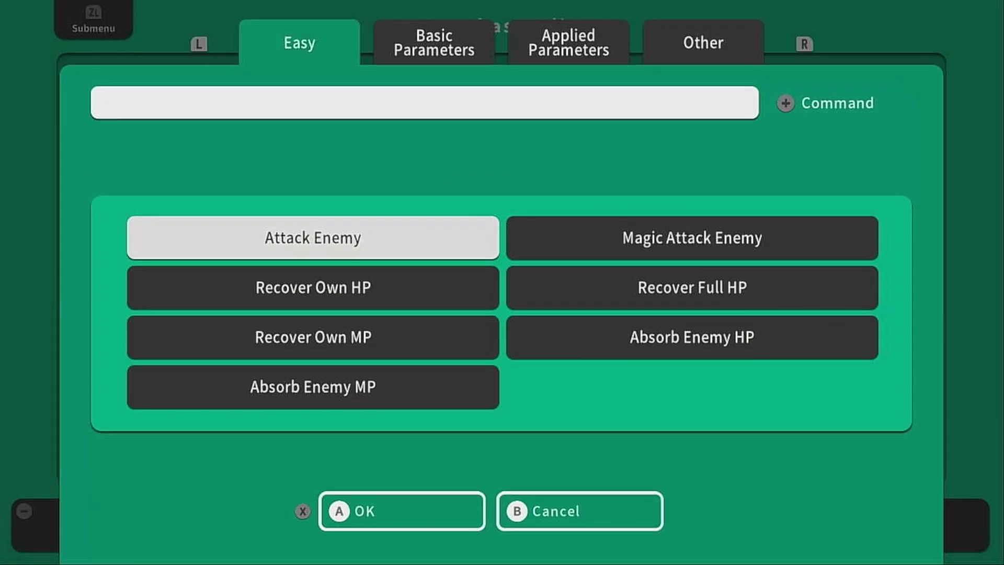
{"action": "key", "text": "r"}
{"action": "key", "text": "Right"}
{"action": "key", "text": "Left"}
{"action": "key", "text": "Right"}
{"action": "key", "text": "Down"}
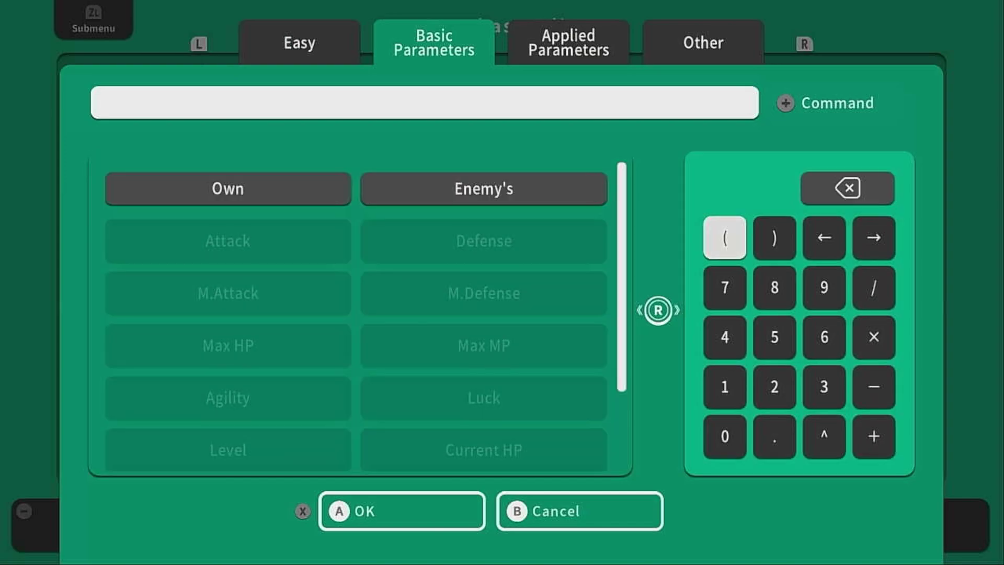
{"action": "key", "text": "Down"}
{"action": "key", "text": "Down"}
{"action": "key", "text": "Down"}
{"action": "key", "text": "Right"}
{"action": "key", "text": "Return"}
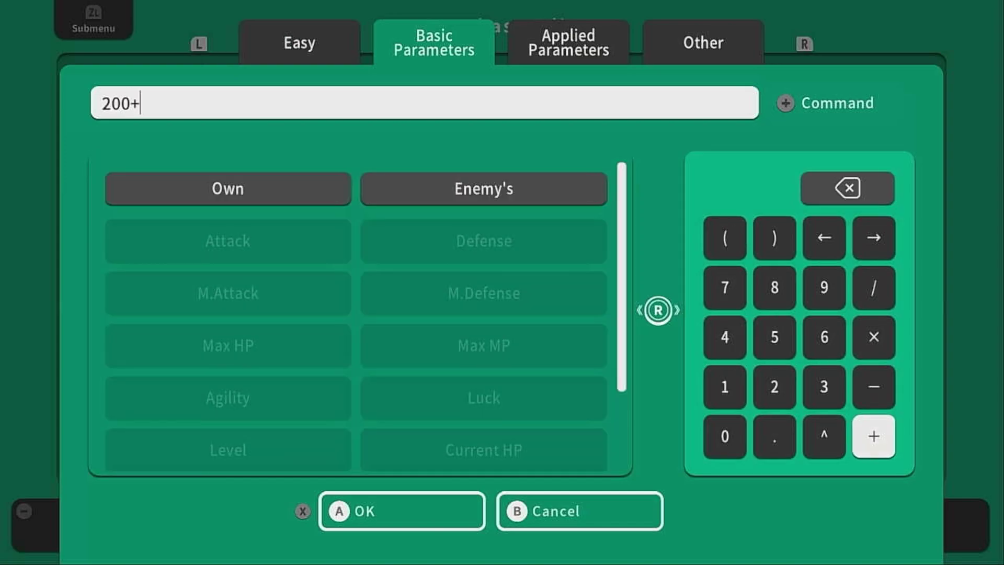
Append the caster's own M.Attack to Crystal Light's formula after 200+.
{"action": "key", "text": "Left"}
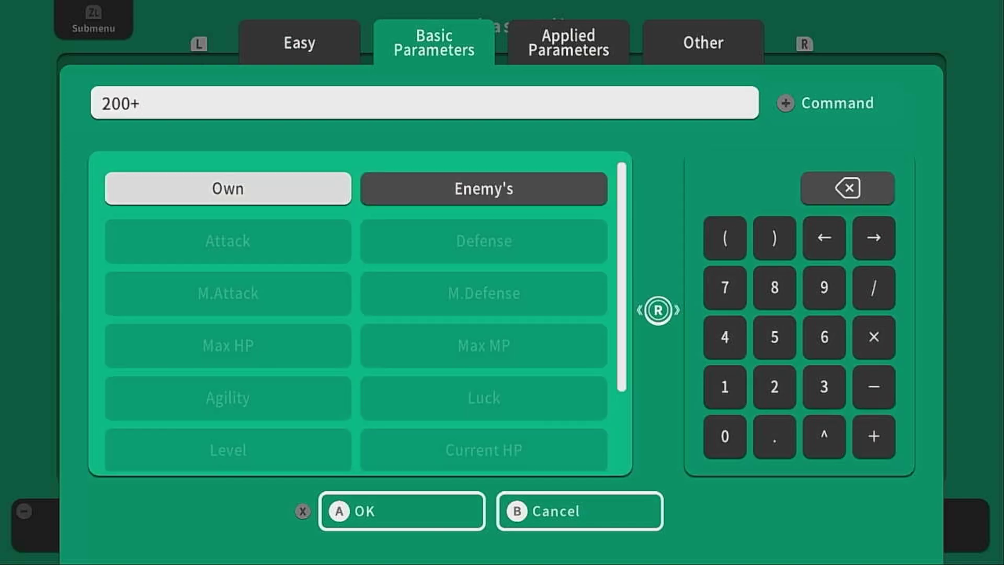
{"action": "key", "text": "Return"}
{"action": "key", "text": "Down"}
{"action": "key", "text": "Return"}
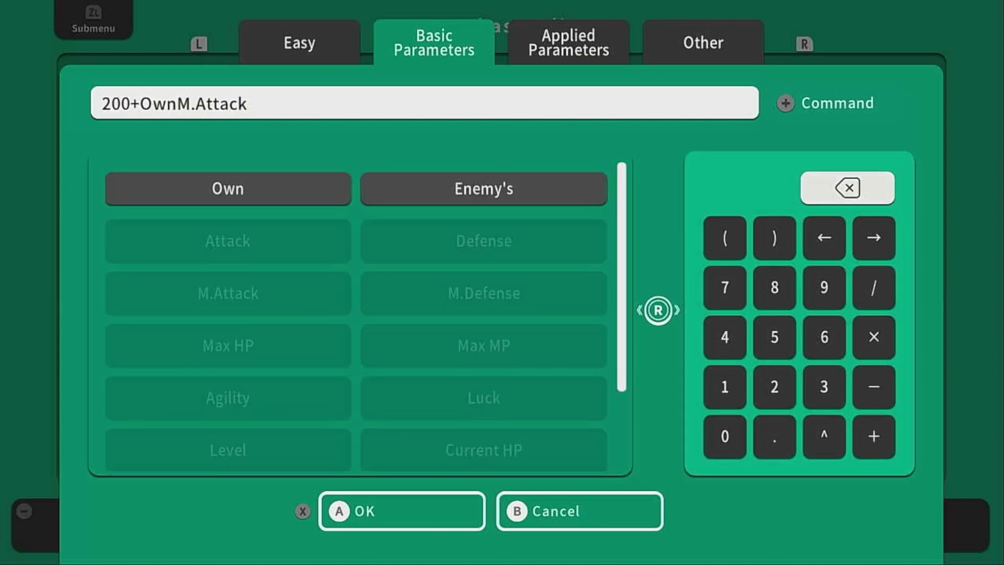
Multiply the own M.Attack term by 4 and accept Crystal Light's formula.
{"action": "key", "text": "Down"}
{"action": "key", "text": "Down"}
{"action": "key", "text": "Down"}
{"action": "key", "text": "Right"}
{"action": "key", "text": "Right"}
{"action": "key", "text": "Right"}
{"action": "key", "text": "Right"}
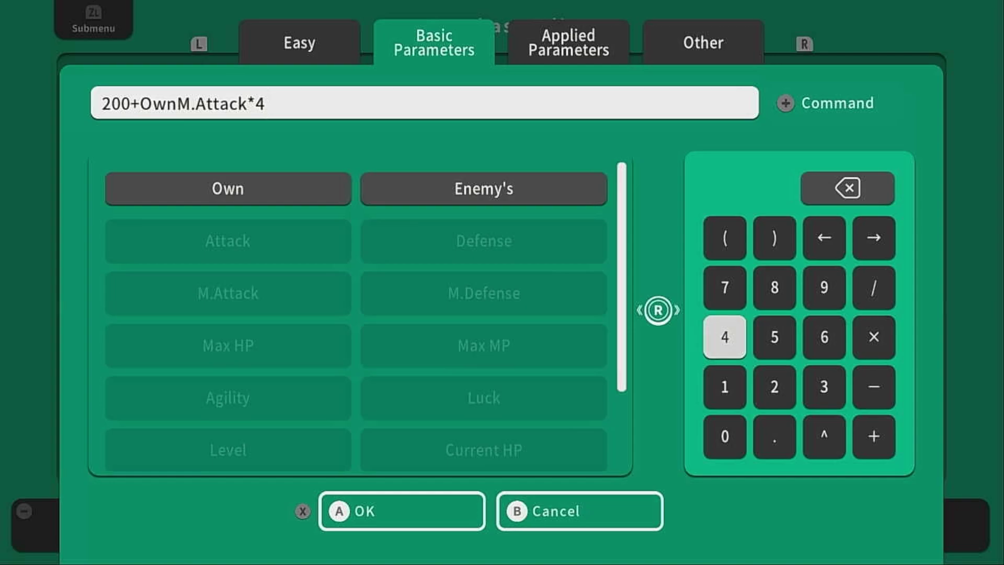
{"action": "key", "text": "x"}
{"action": "key", "text": "a"}
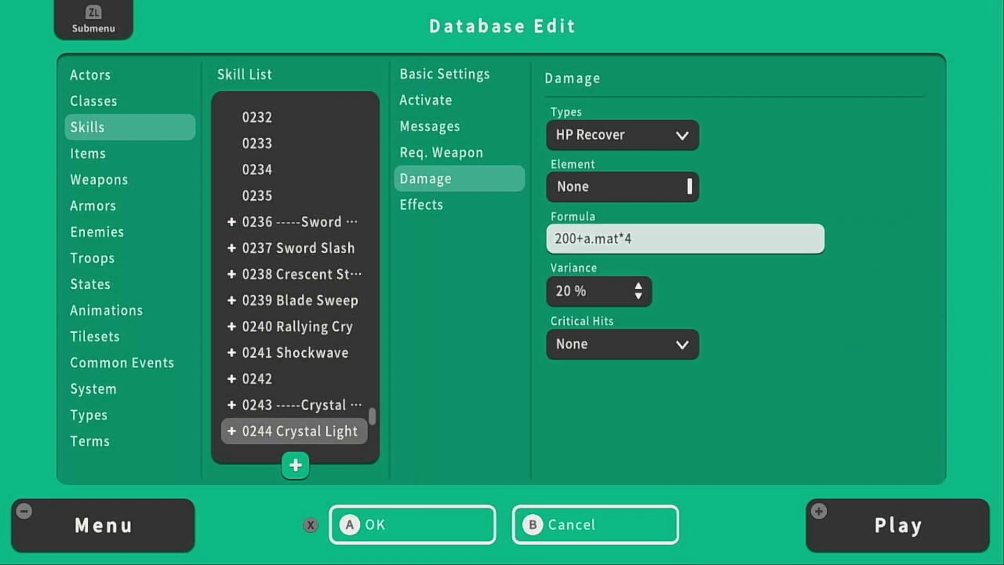
Allow critical hits for Crystal Light by setting the option to Yes.
{"action": "key", "text": "Down"}
{"action": "key", "text": "Down"}
{"action": "key", "text": "Return"}
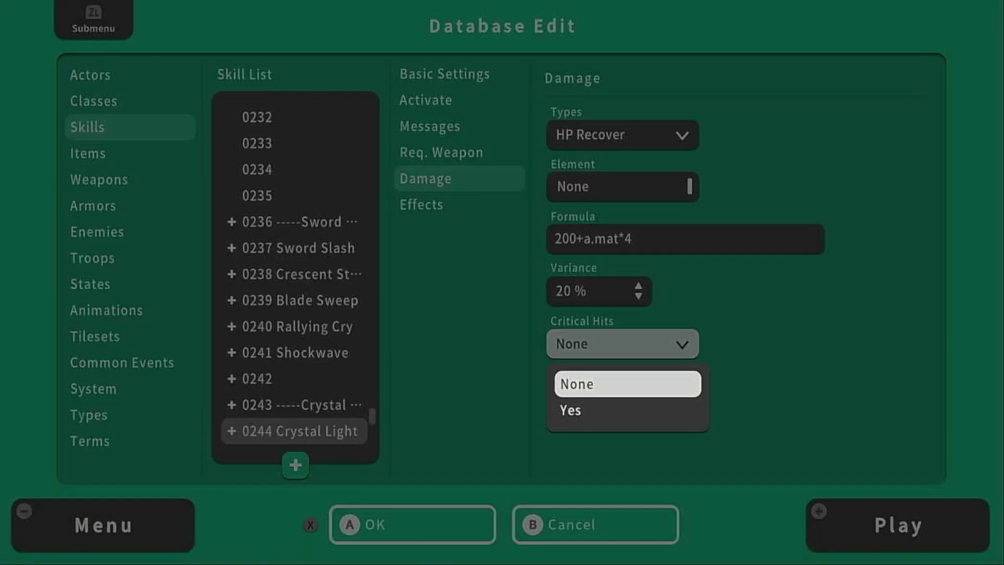
{"action": "key", "text": "Down"}
{"action": "key", "text": "Return"}
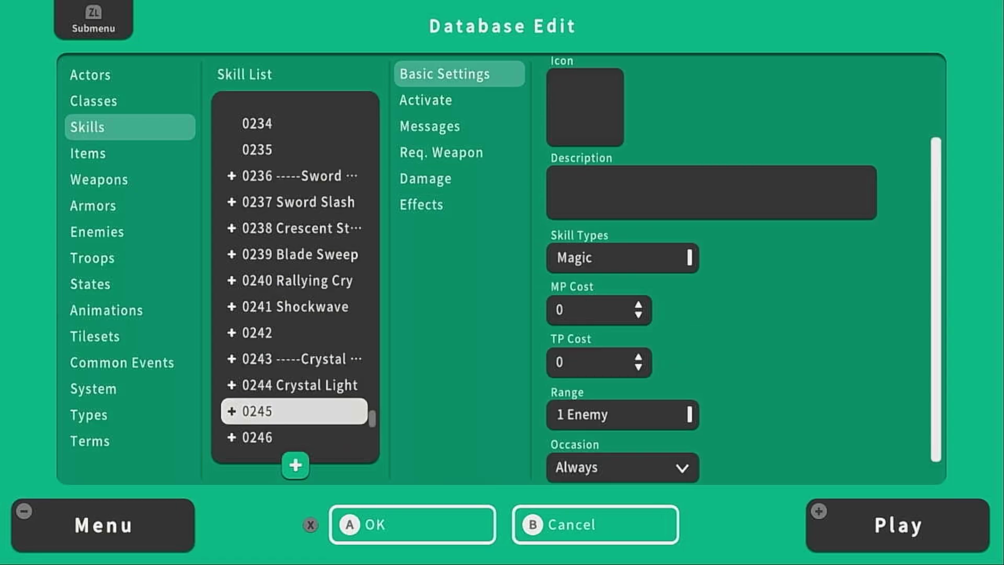
Name skill 0245 "Radiant Burst" and describe it as "A blast of light that might blind the target.".
{"action": "key", "text": "Right"}
{"action": "key", "text": "Right"}
{"action": "key", "text": "Up"}
{"action": "key", "text": "Up"}
{"action": "key", "text": "Up"}
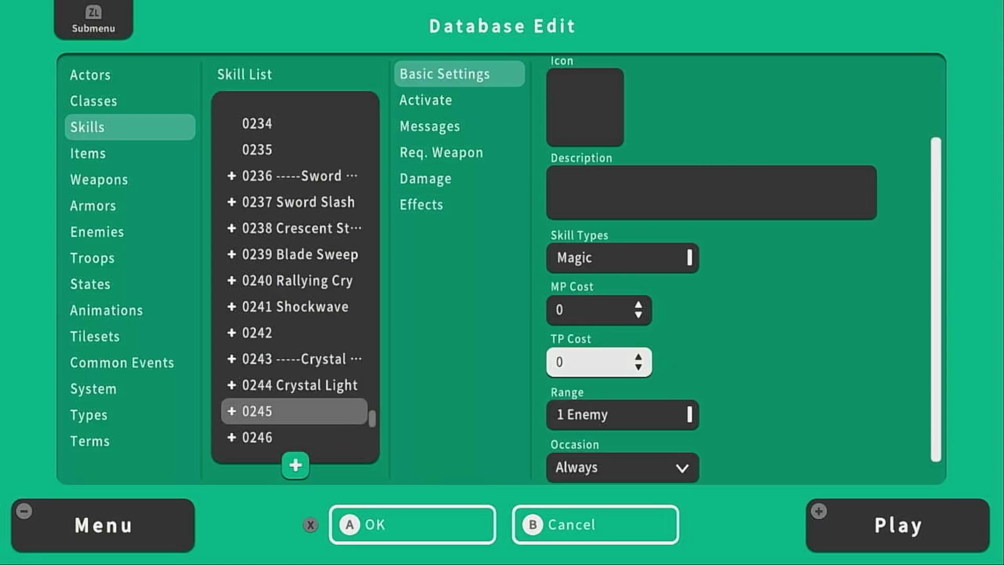
{"action": "key", "text": "Up"}
{"action": "key", "text": "Up"}
{"action": "key", "text": "Up"}
{"action": "key", "text": "Up"}
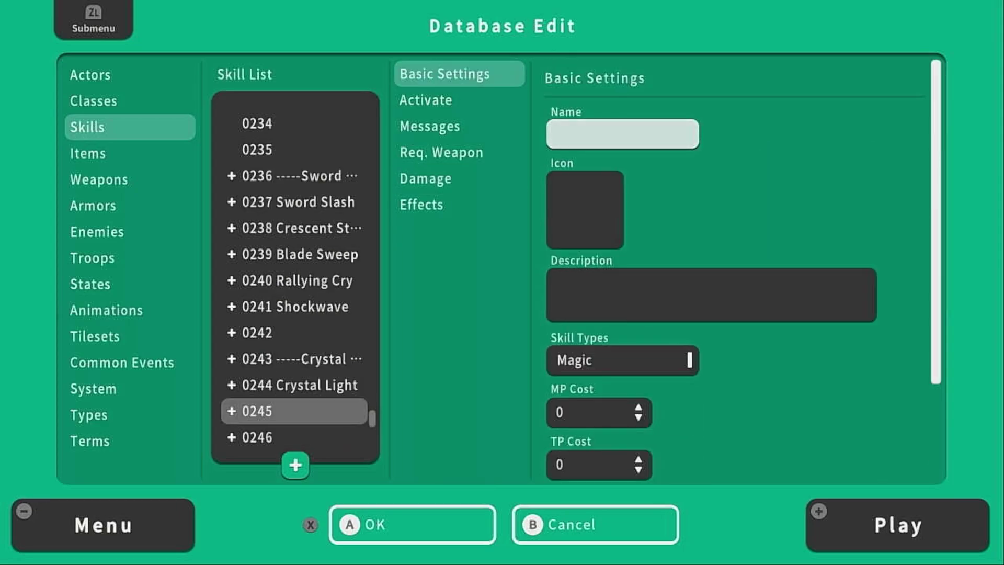
{"action": "key", "text": "Return"}
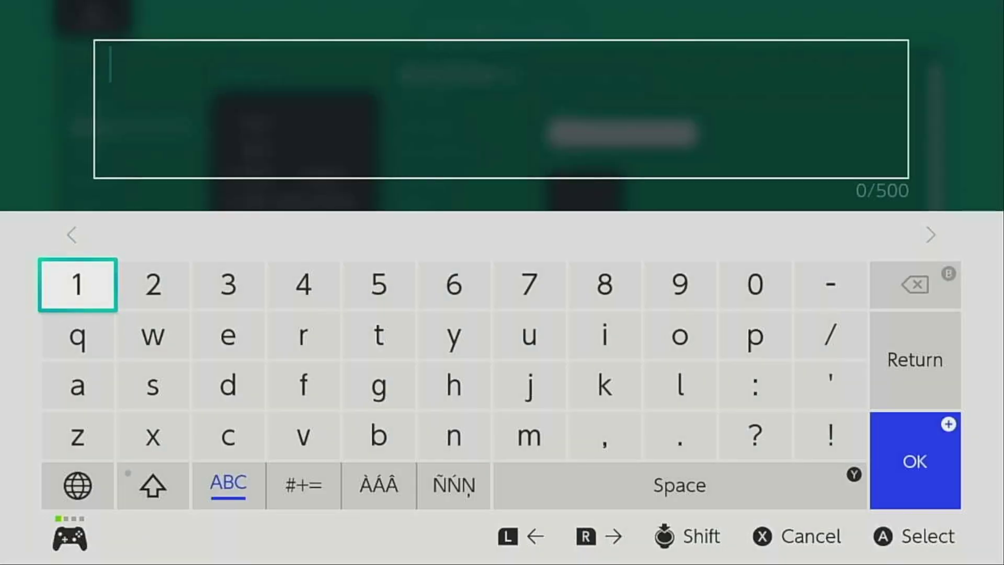
{"action": "type", "text": "Radiant Burst"}
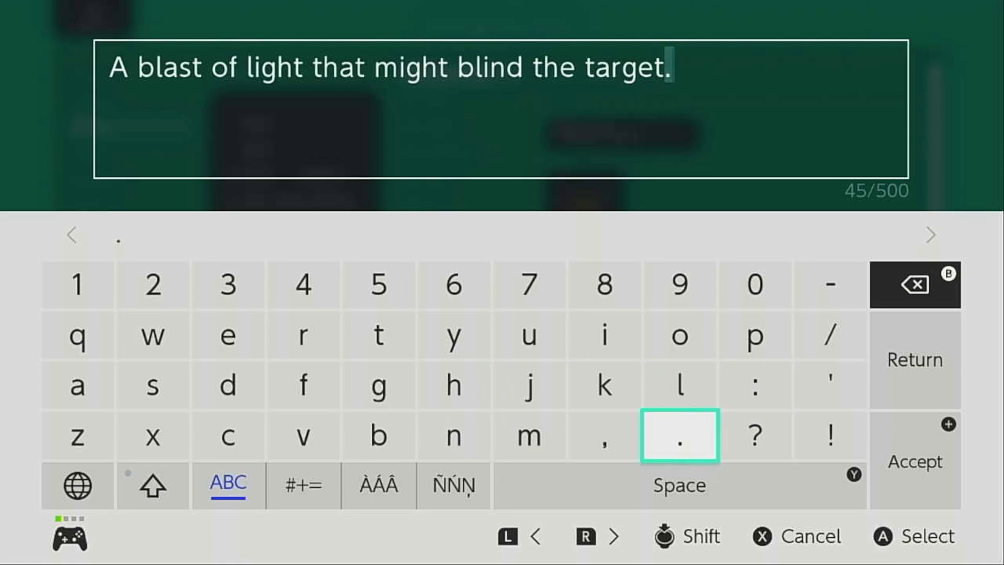
{"action": "key", "text": "Return"}
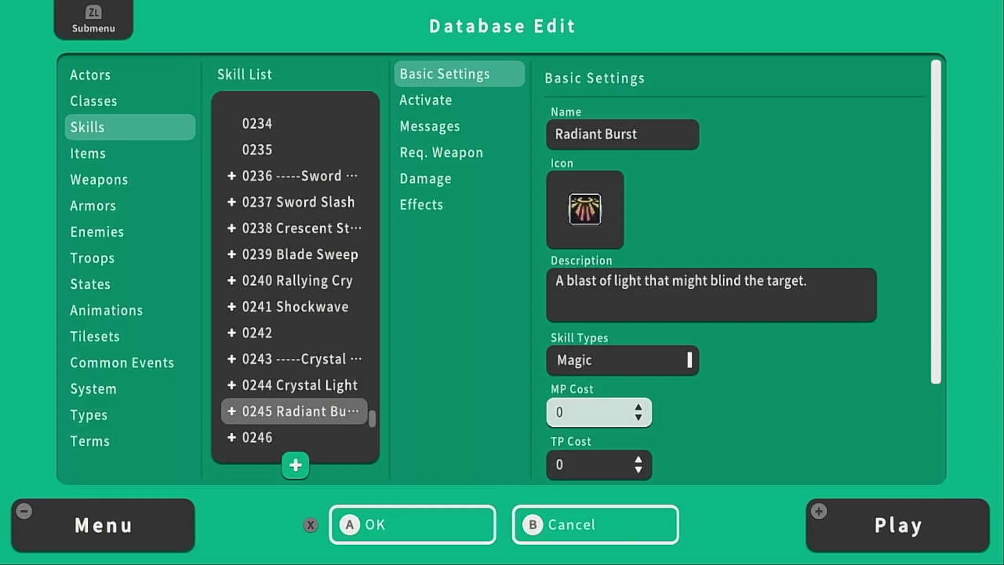
Set Radiant Burst's MP cost to 20.
{"action": "key", "text": "Return"}
{"action": "key", "text": "Return"}
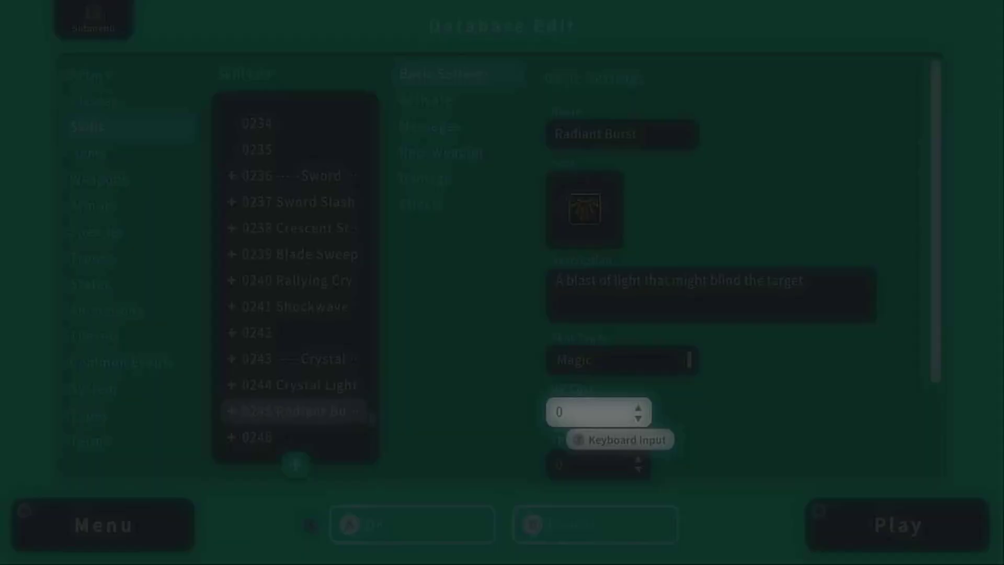
{"action": "key", "text": "BackSpace"}
{"action": "type", "text": "2"}
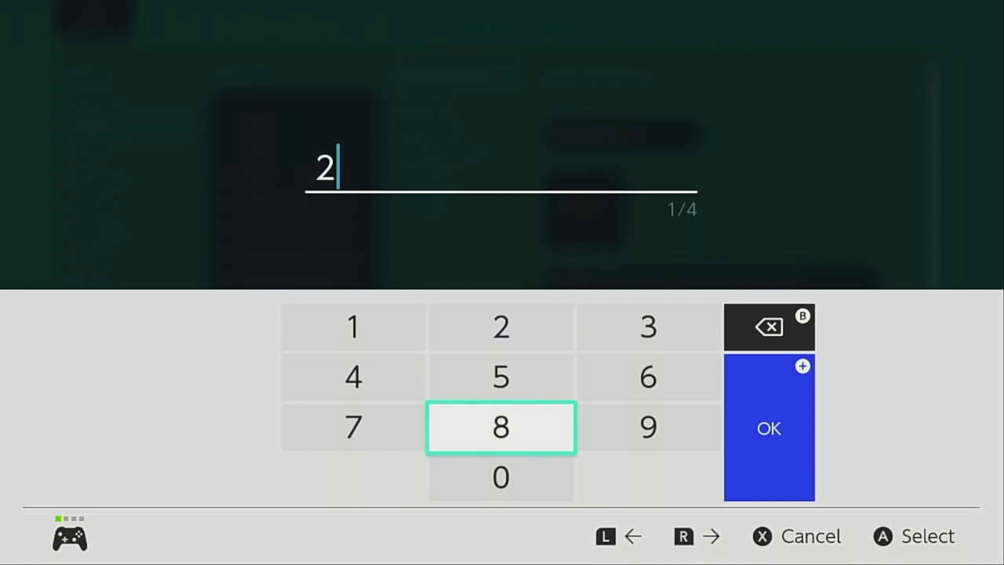
{"action": "type", "text": "0"}
{"action": "key", "text": "Return"}
Restrict Radiant Burst's occasion to the Battle Screen.
{"action": "key", "text": "Down"}
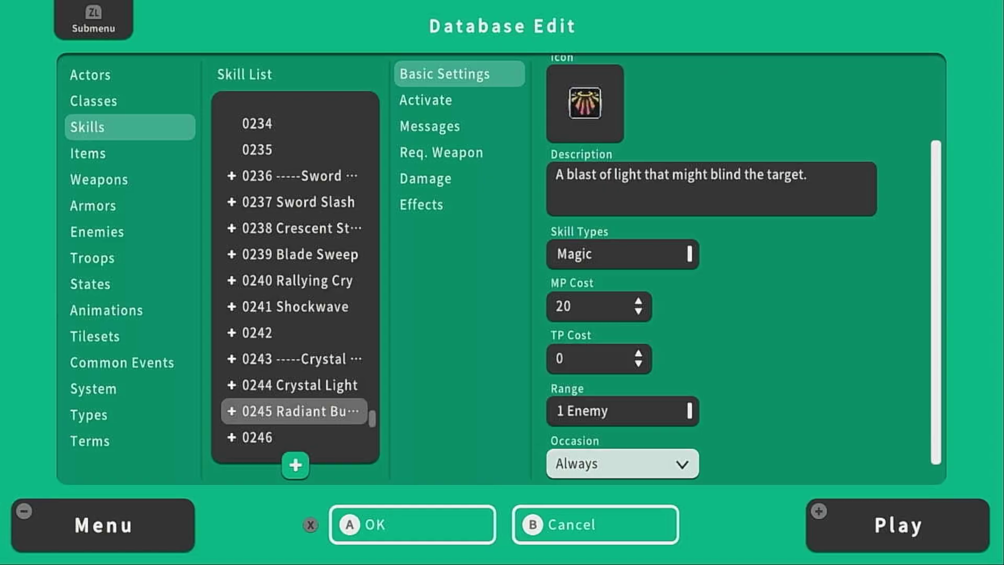
{"action": "key", "text": "Return"}
{"action": "key", "text": "Down"}
{"action": "key", "text": "Return"}
Set Radiant Burst's hit type to Magic Attack in its activation settings.
{"action": "key", "text": "Left"}
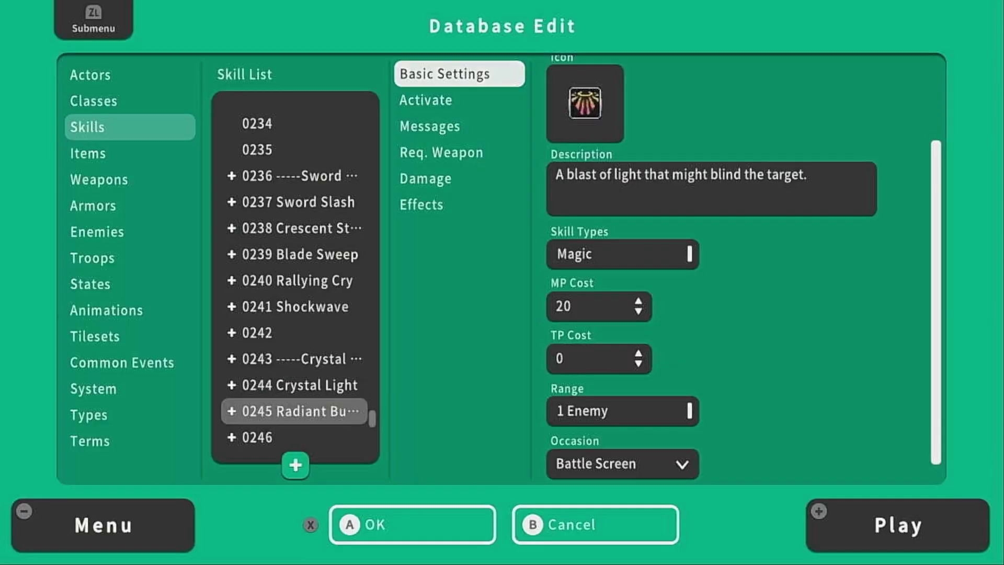
{"action": "key", "text": "Down"}
{"action": "key", "text": "Right"}
{"action": "key", "text": "Up"}
{"action": "key", "text": "Up"}
{"action": "key", "text": "Return"}
{"action": "key", "text": "Down"}
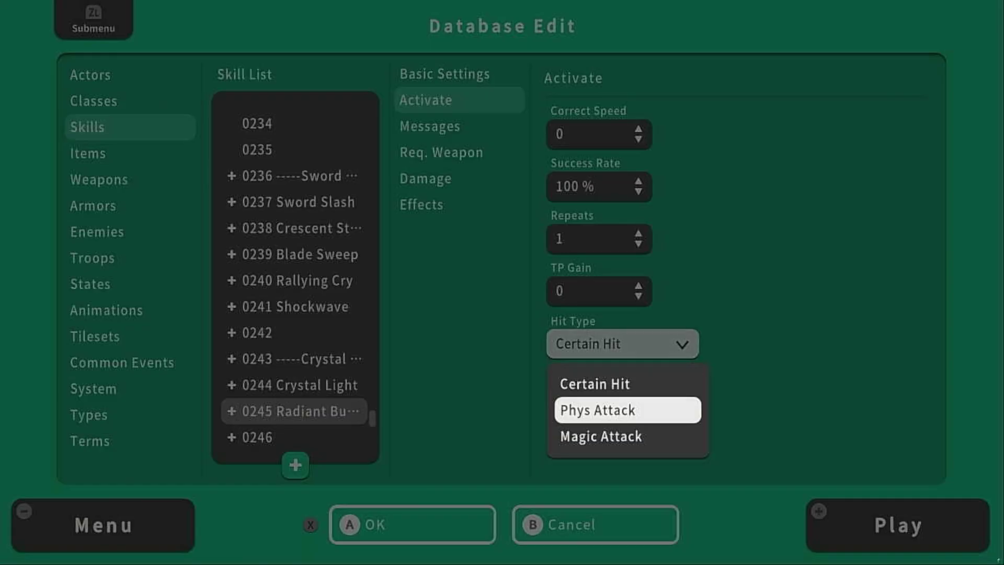
{"action": "key", "text": "Down"}
{"action": "key", "text": "Return"}
Open the selection of activation animations for Radiant Burst.
{"action": "key", "text": "Down"}
{"action": "key", "text": "Return"}
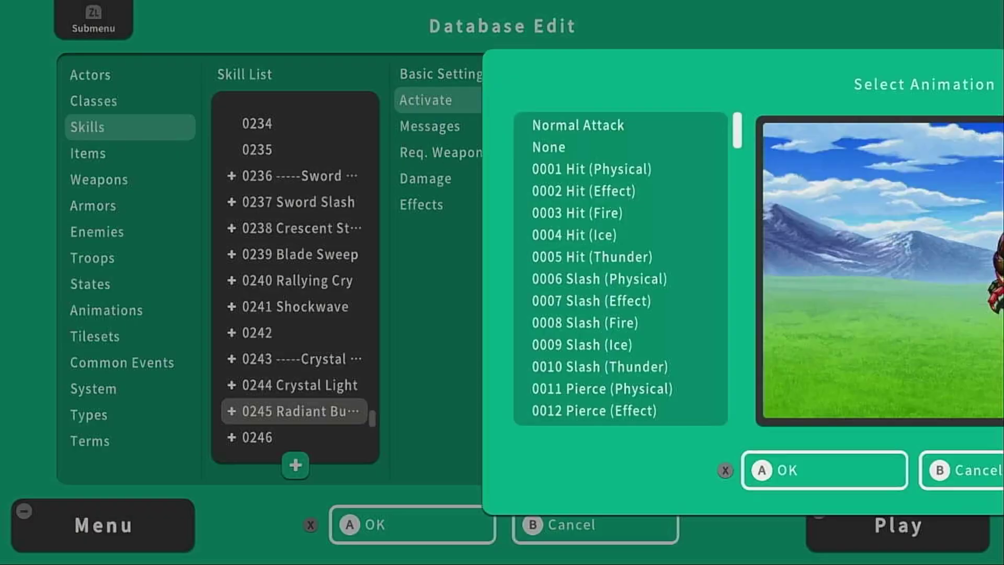
{"action": "key", "text": "Down"}
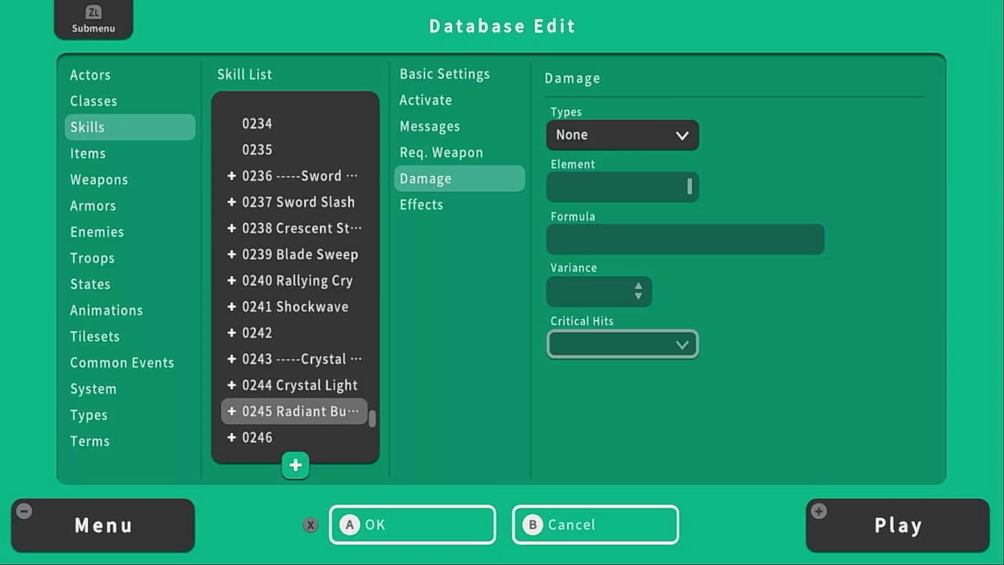
Set Radiant Burst's damage type to HP Damage and its element to 0008 Light.
{"action": "key", "text": "Down"}
{"action": "key", "text": "Return"}
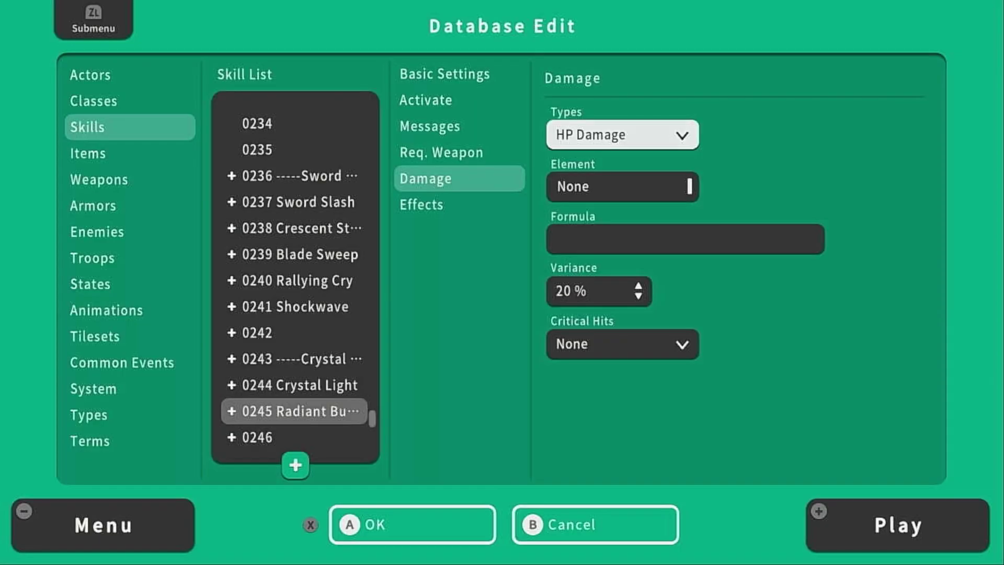
{"action": "key", "text": "Down"}
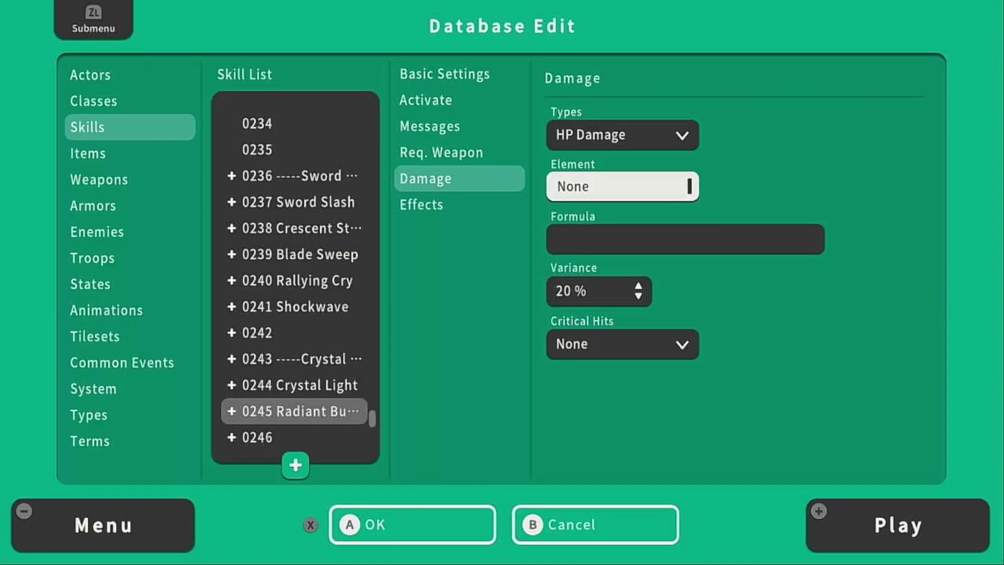
{"action": "key", "text": "Return"}
{"action": "key", "text": "Down"}
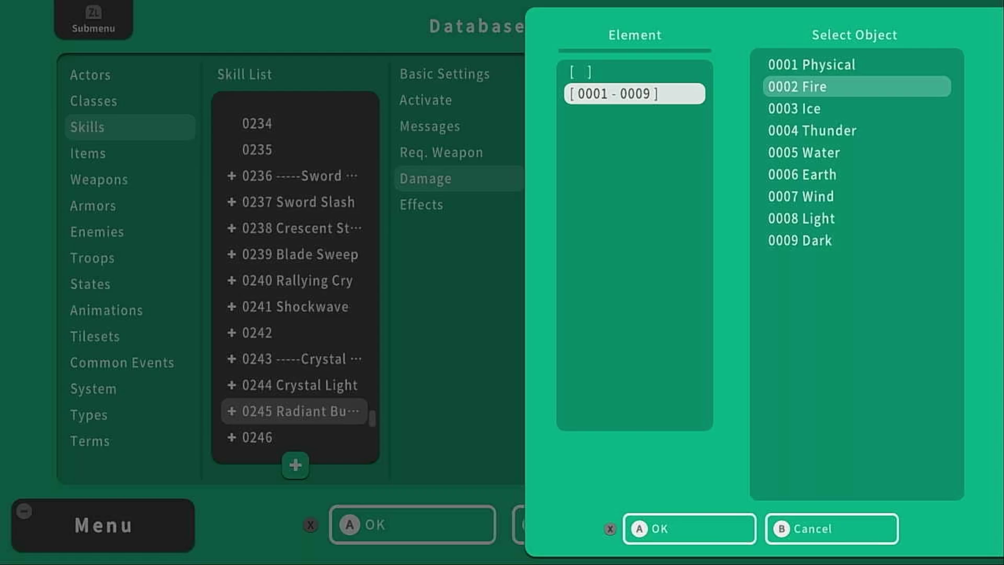
{"action": "key", "text": "Right"}
{"action": "key", "text": "Down"}
{"action": "key", "text": "Down"}
{"action": "key", "text": "Down"}
{"action": "key", "text": "Down"}
{"action": "key", "text": "Down"}
{"action": "key", "text": "Down"}
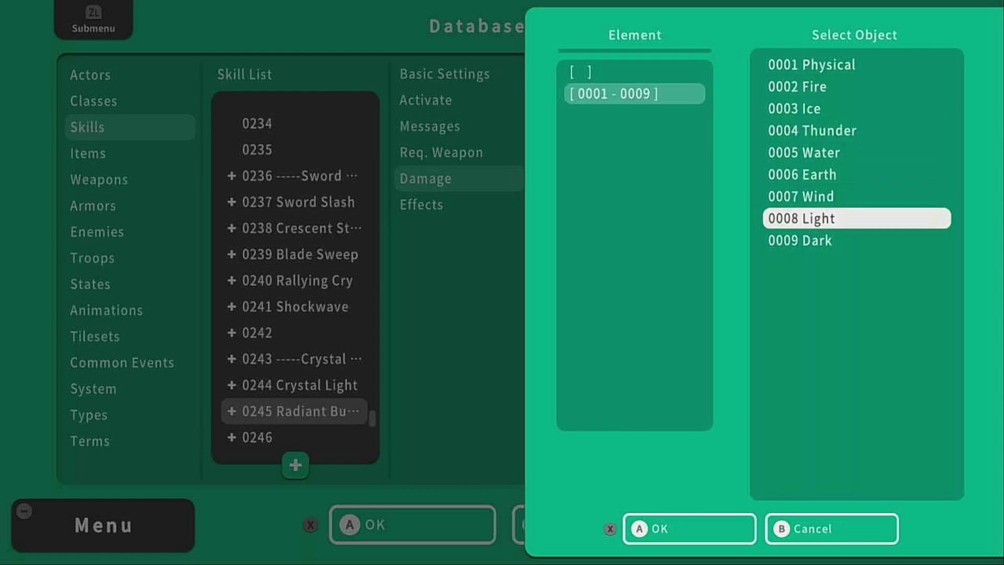
{"action": "key", "text": "Return"}
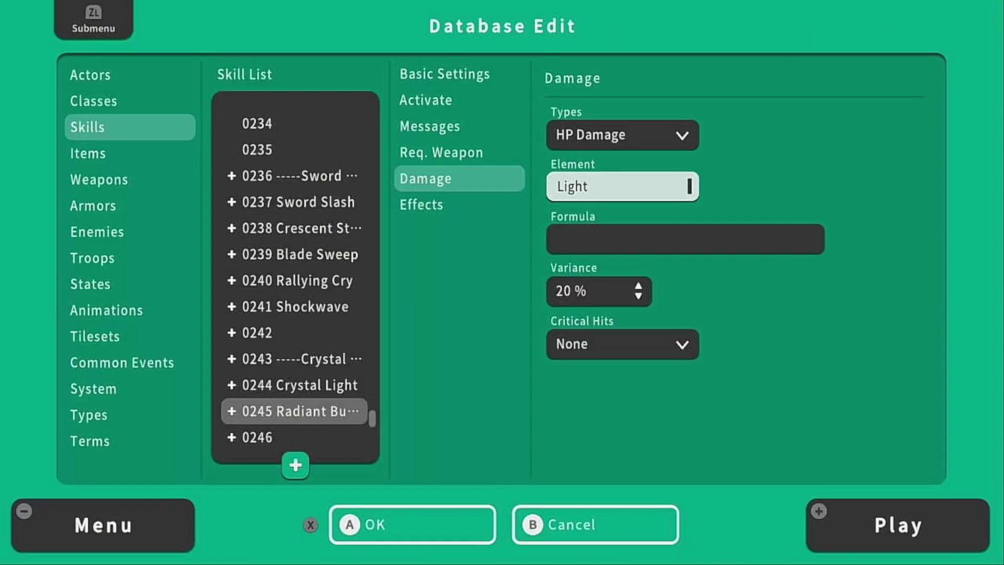
Set Radiant Burst's damage formula to the Magic Attack Enemy preset, 100+a.mat*2-b.mdf*2.
{"action": "key", "text": "Down"}
{"action": "key", "text": "Return"}
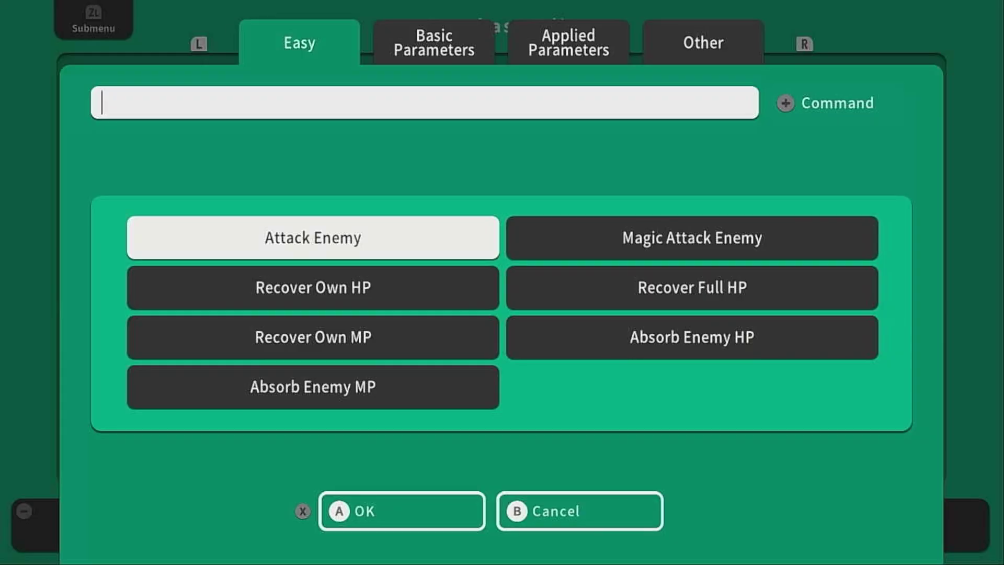
{"action": "key", "text": "Right"}
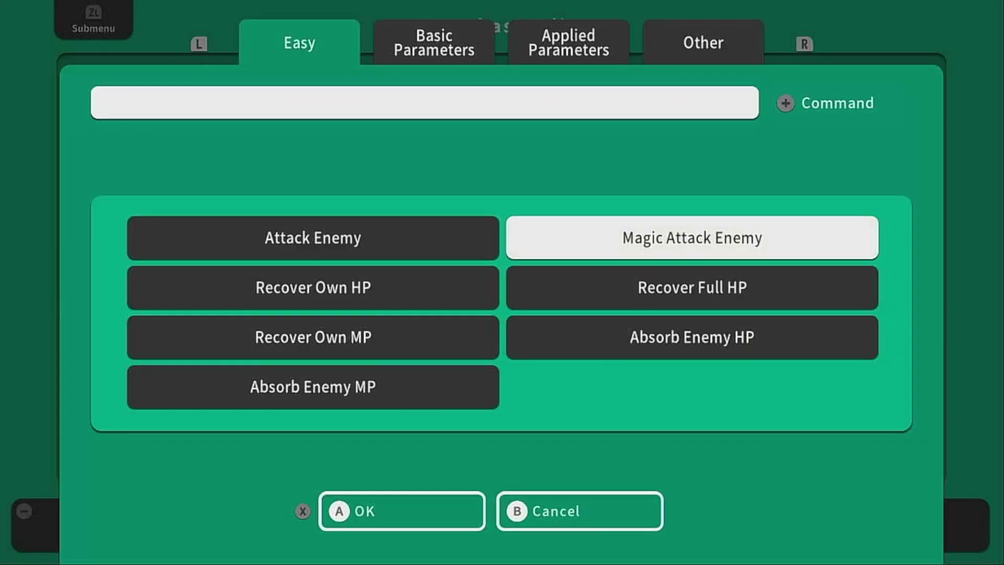
{"action": "key", "text": "Return"}
{"action": "key", "text": "plus"}
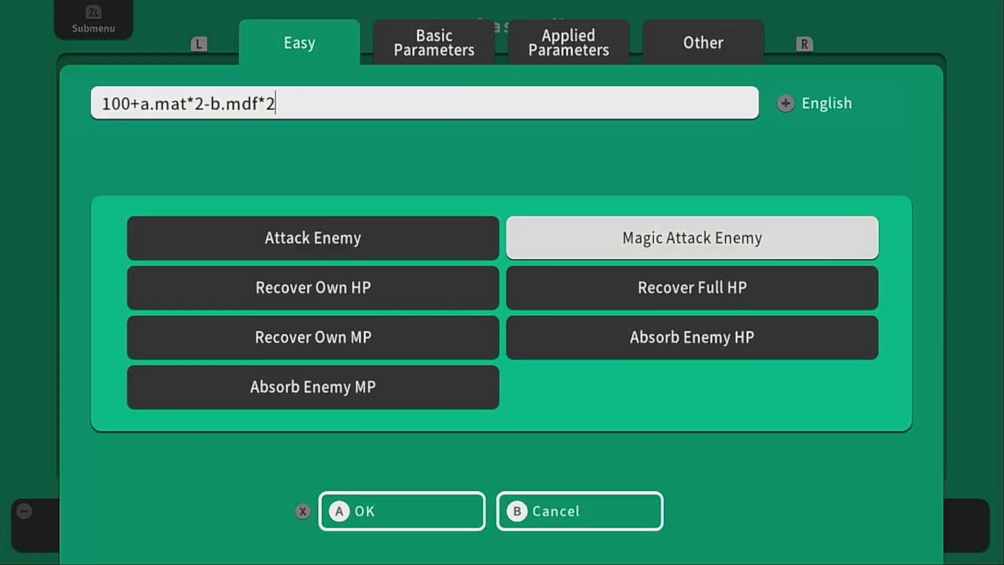
{"action": "key", "text": "Down"}
{"action": "key", "text": "Return"}
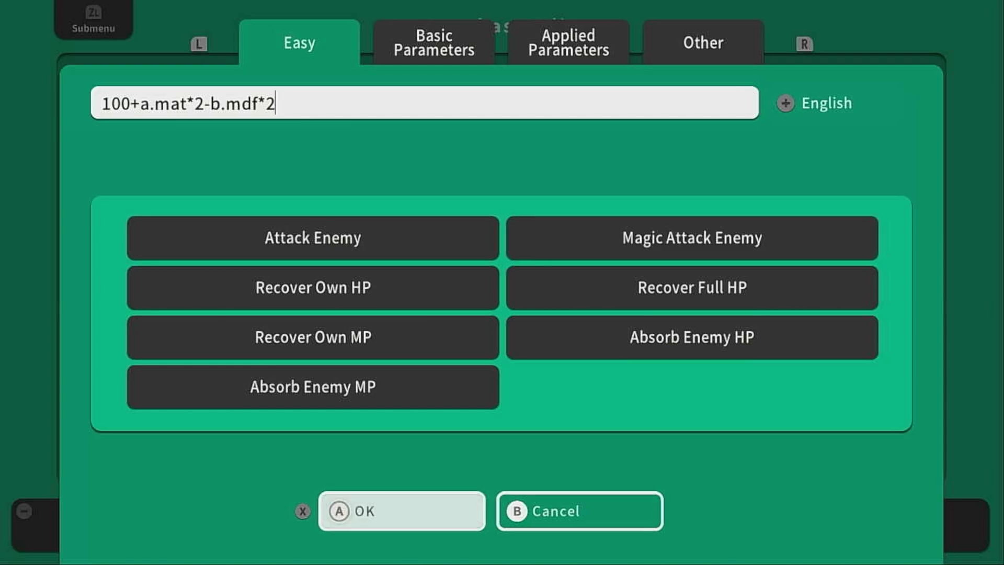
Enable critical hits for Radiant Burst by setting the option to Yes.
{"action": "key", "text": "Down"}
{"action": "key", "text": "Down"}
{"action": "key", "text": "Return"}
{"action": "key", "text": "Down"}
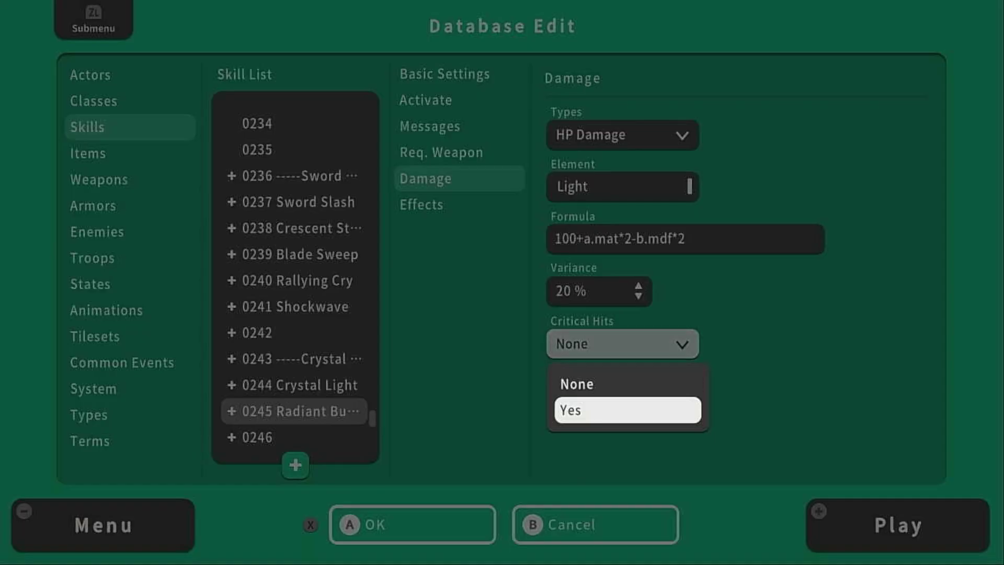
{"action": "key", "text": "Return"}
{"action": "key", "text": "Escape"}
Create an Add State effect for Radiant Burst with 0005 Blind as the state.
{"action": "key", "text": "Down"}
{"action": "key", "text": "Return"}
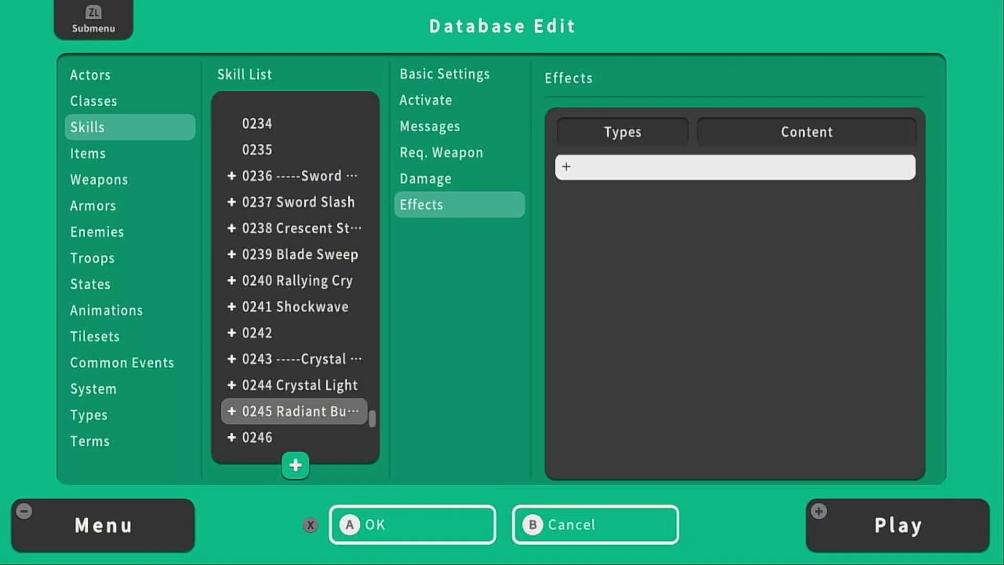
{"action": "key", "text": "Return"}
{"action": "key", "text": "r"}
{"action": "key", "text": "Return"}
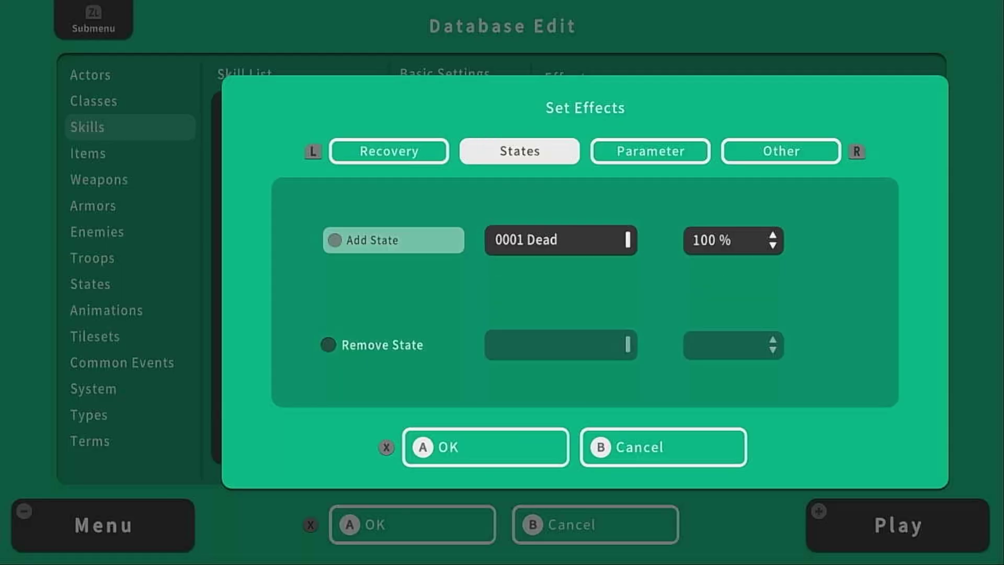
{"action": "key", "text": "Right"}
{"action": "key", "text": "Return"}
{"action": "key", "text": "Down"}
{"action": "key", "text": "Down"}
{"action": "key", "text": "Down"}
{"action": "key", "text": "Down"}
{"action": "key", "text": "Return"}
Set the chance of the Blind effect to 50% and accept the effect.
{"action": "type", "text": "y"}
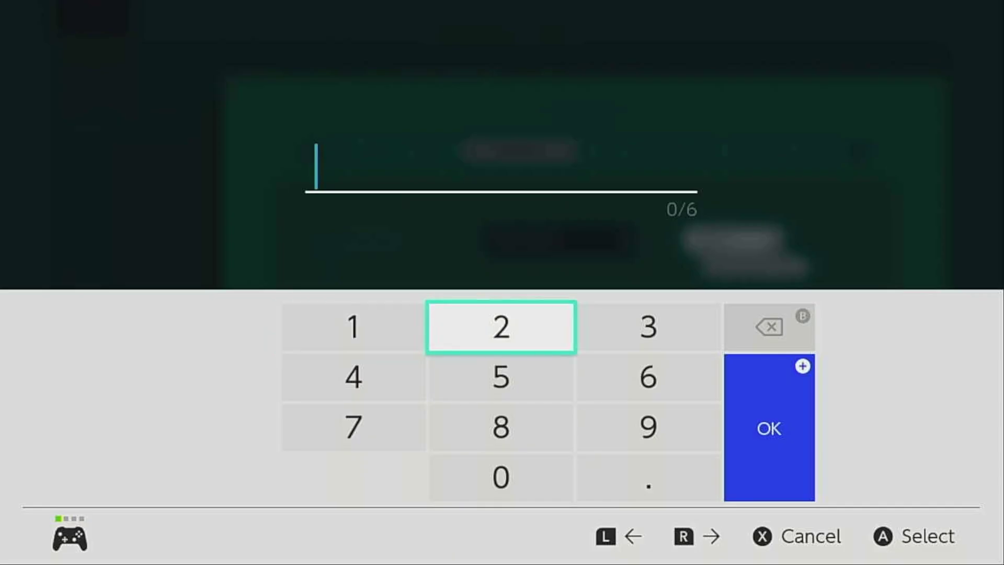
{"action": "type", "text": "50"}
{"action": "key", "text": "Return"}
{"action": "key", "text": "x"}
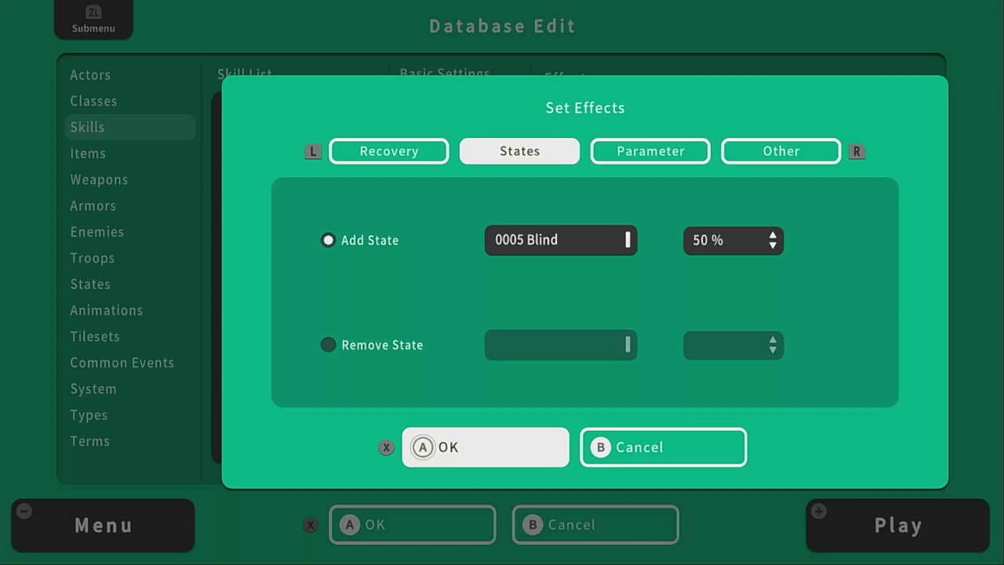
{"action": "key", "text": "Return"}
Name the empty skill 0246 Cleanse in its basic settings.
{"action": "key", "text": "Left"}
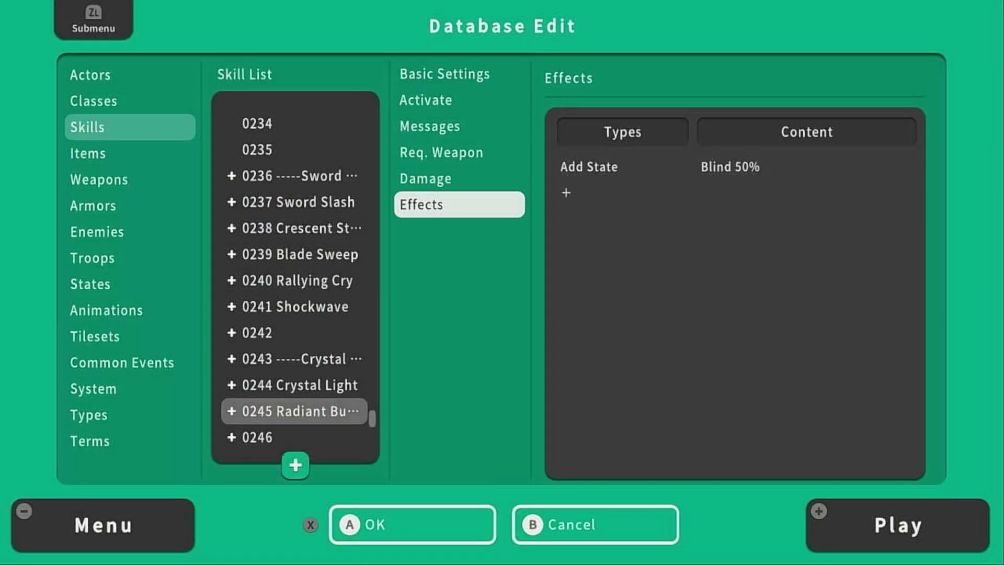
{"action": "key", "text": "Up"}
{"action": "key", "text": "Left"}
{"action": "key", "text": "Down"}
{"action": "key", "text": "Right"}
{"action": "key", "text": "Right"}
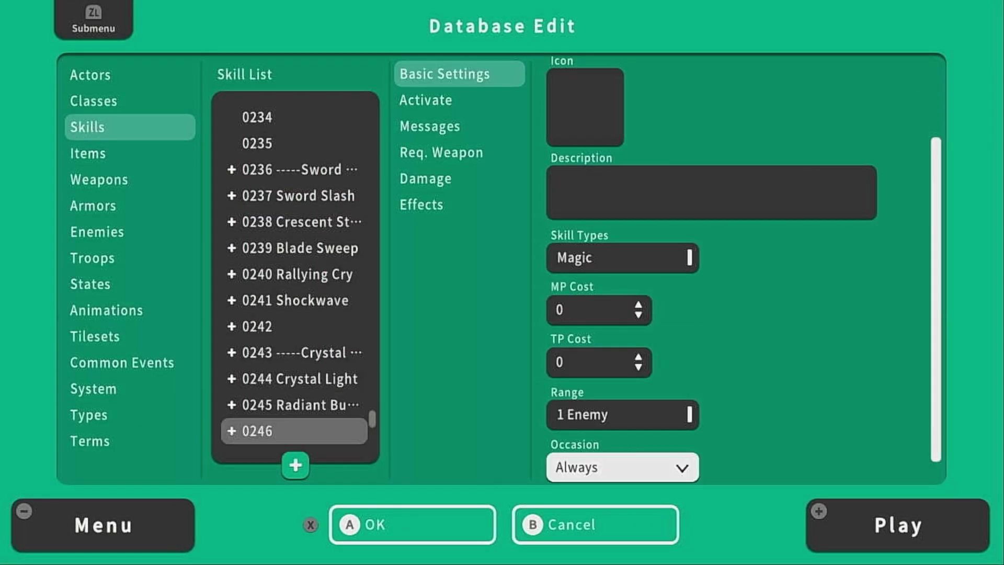
{"action": "key", "text": "Up"}
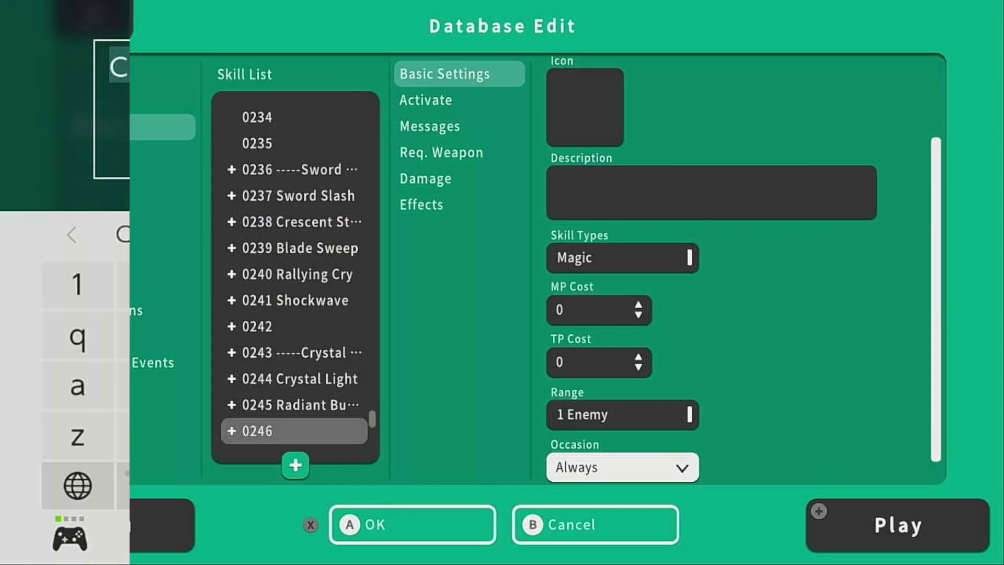
{"action": "type", "text": "Cleanse"}
{"action": "key", "text": "Return"}
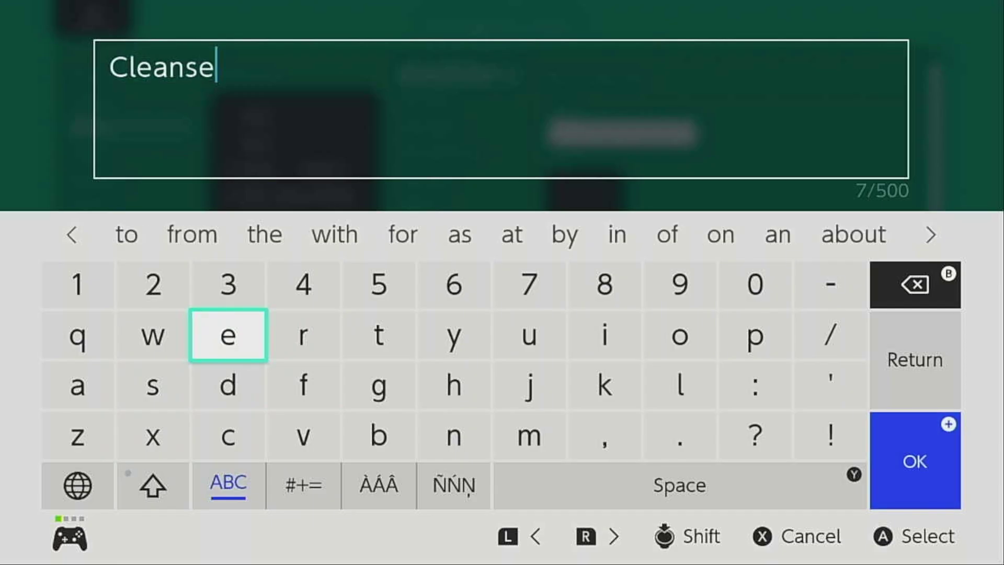
Give Cleanse the purple star icon and the description "Removes all debuffs from the target.".
{"action": "key", "text": "Return"}
{"action": "key", "text": "Return"}
{"action": "type", "text": "Removes all debuffs from the target."}
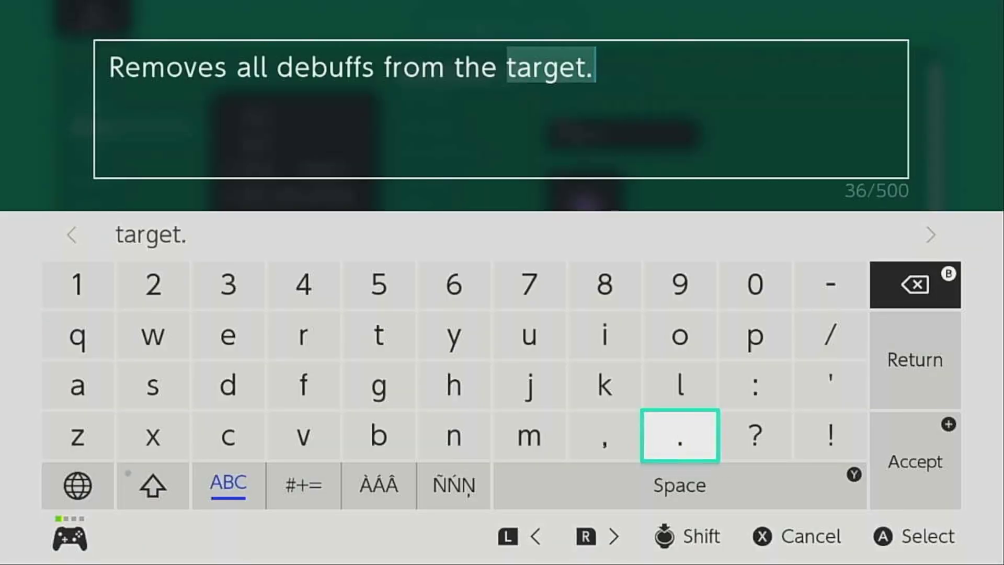
{"action": "key", "text": "Return"}
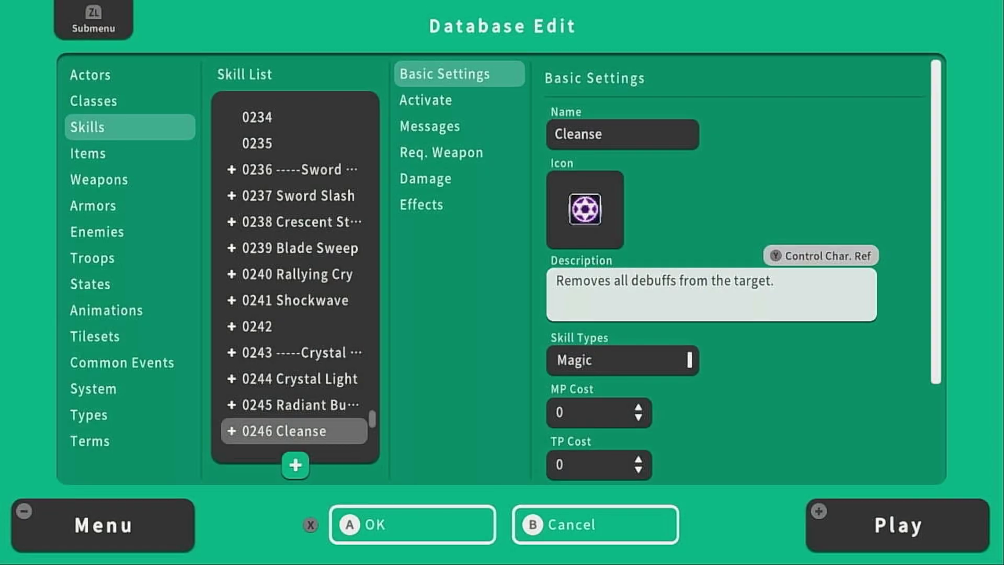
Set the MP cost of Cleanse to 30.
{"action": "key", "text": "Down"}
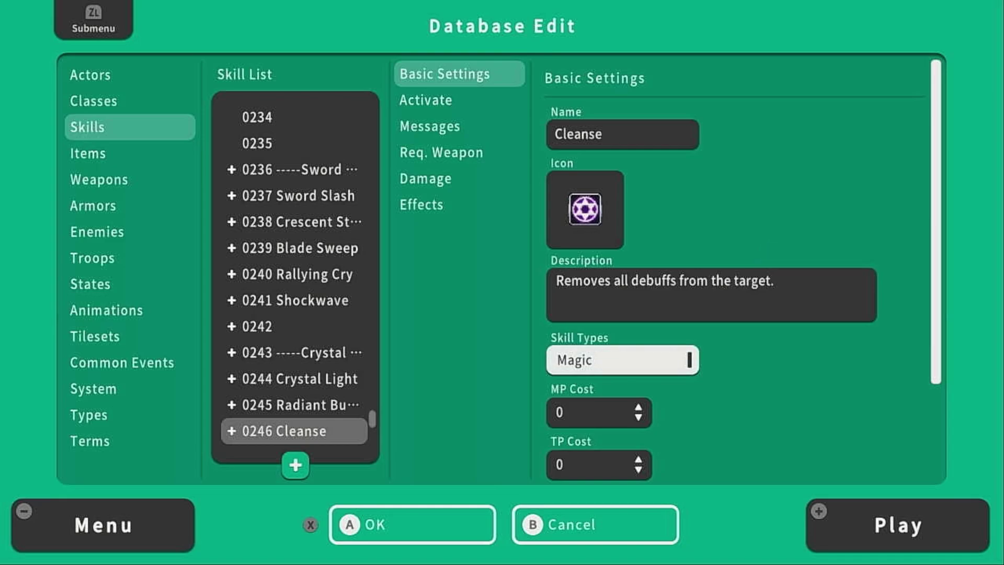
{"action": "key", "text": "Down"}
{"action": "key", "text": "Return"}
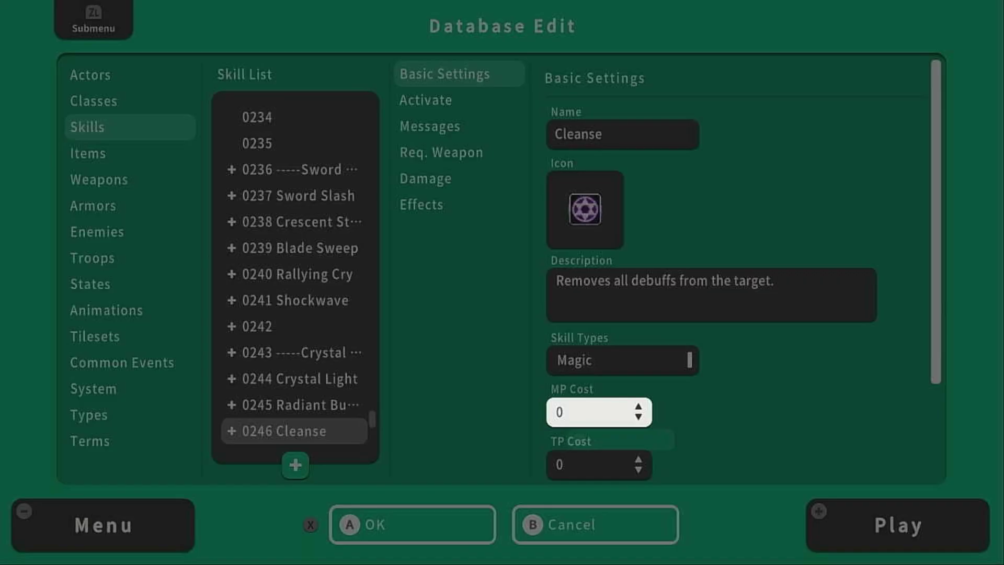
{"action": "key", "text": "y"}
{"action": "key", "text": "Right"}
{"action": "key", "text": "Right"}
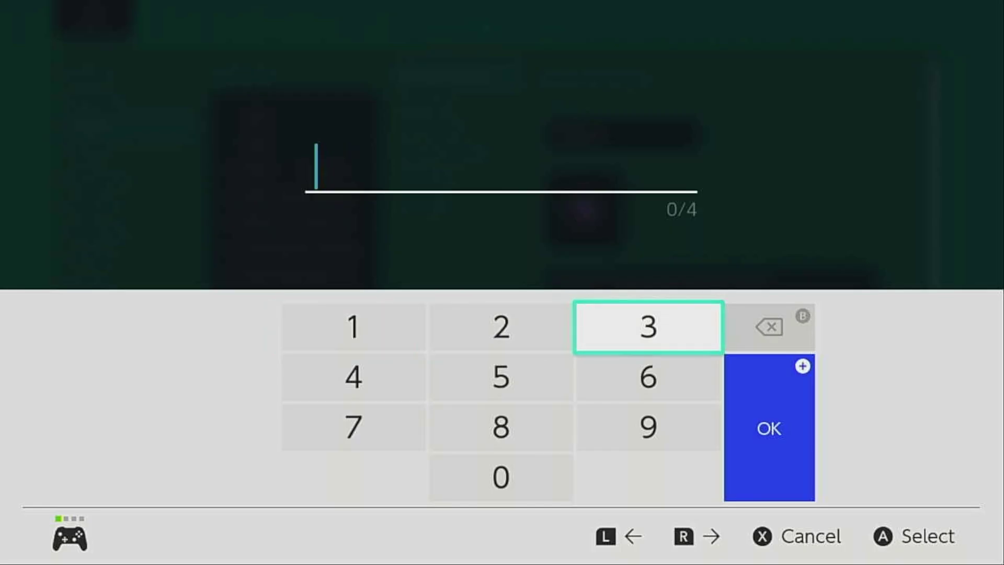
{"action": "type", "text": "3"}
{"action": "key", "text": "Left"}
{"action": "key", "text": "Down"}
{"action": "key", "text": "Down"}
{"action": "key", "text": "Down"}
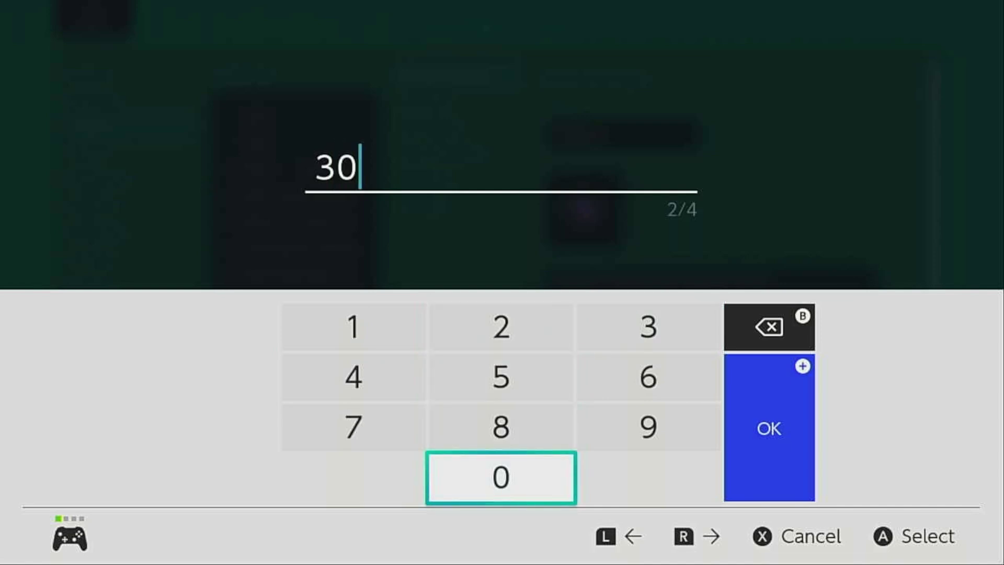
{"action": "type", "text": "0"}
{"action": "key", "text": "Return"}
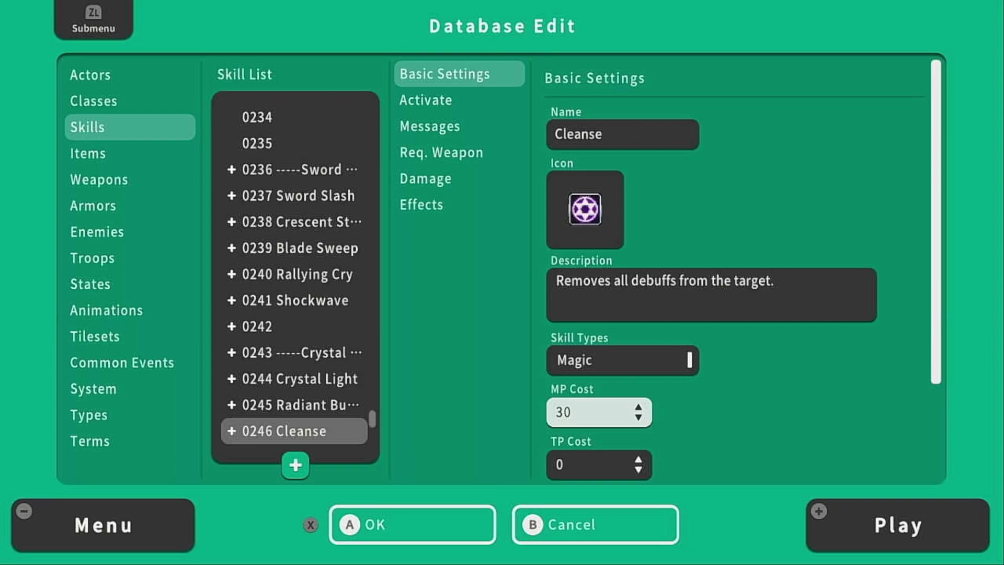
Set the range of Cleanse to a single living ally.
{"action": "key", "text": "Down"}
{"action": "key", "text": "Down"}
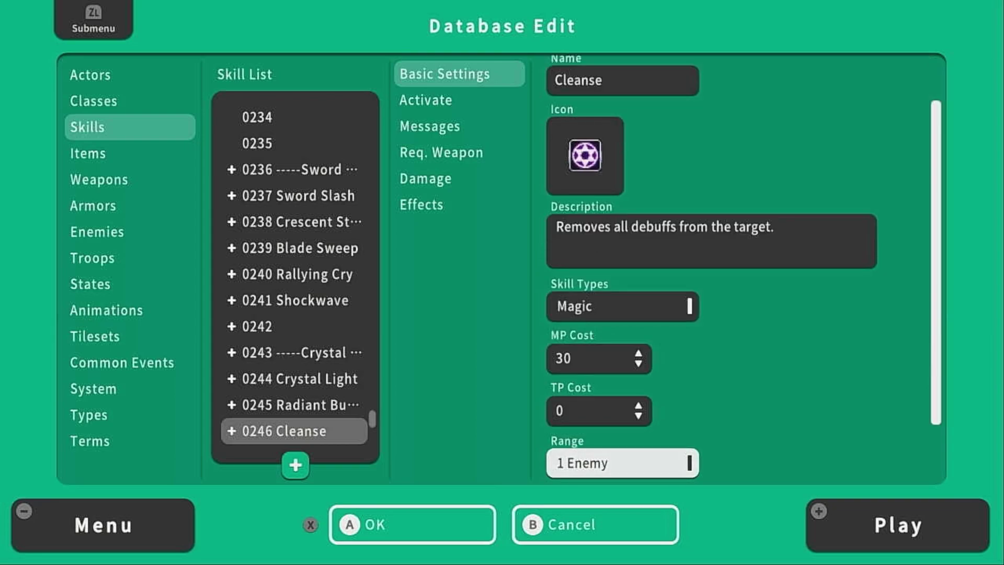
{"action": "key", "text": "Return"}
{"action": "key", "text": "Down"}
{"action": "key", "text": "Down"}
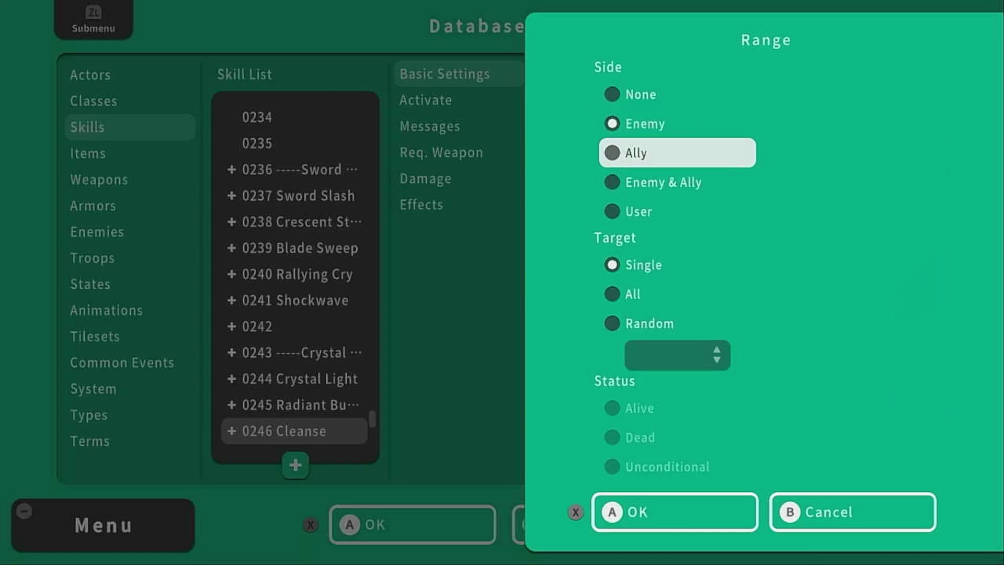
{"action": "key", "text": "Return"}
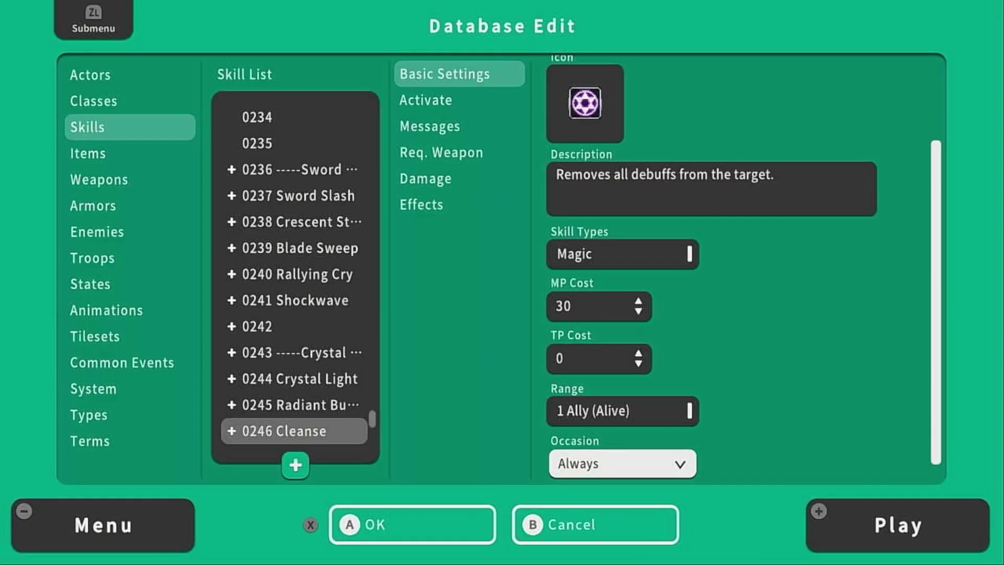
Check the occasion options available for Cleanse.
{"action": "key", "text": "Return"}
{"action": "key", "text": "Down"}
{"action": "key", "text": "Down"}
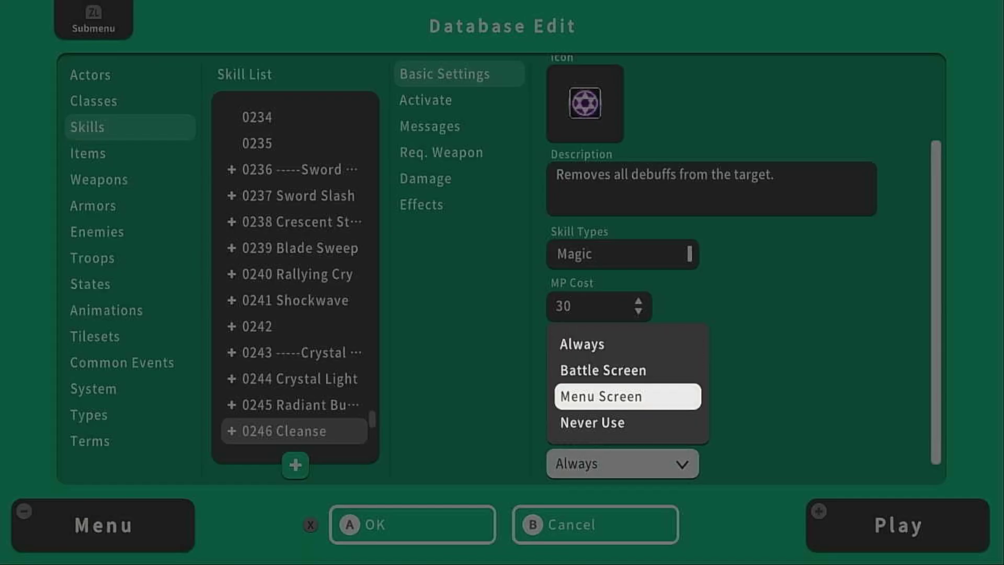
{"action": "key", "text": "Up"}
{"action": "key", "text": "Escape"}
{"action": "key", "text": "Down"}
{"action": "key", "text": "Left"}
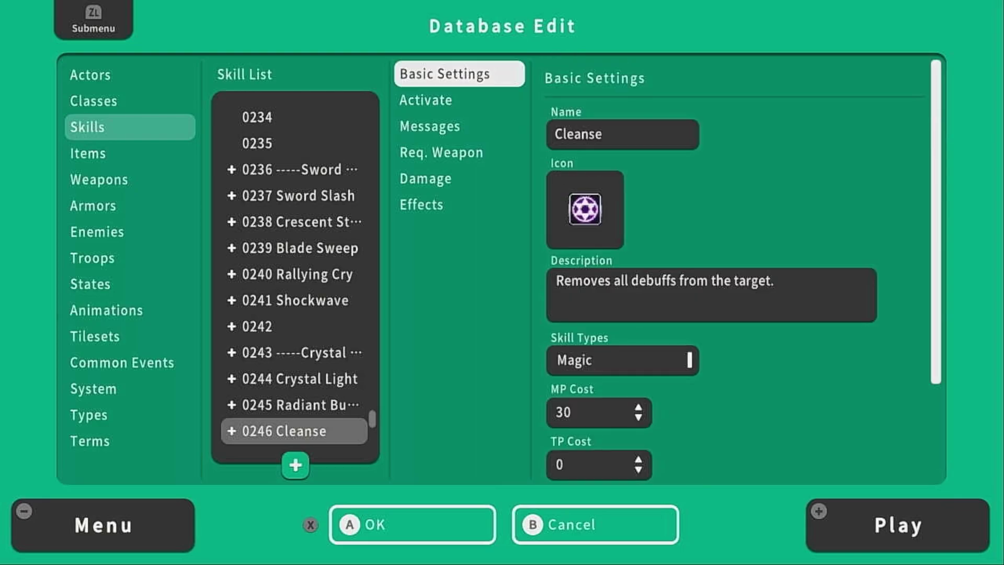
Choose 0046 Cure One 2 as the activation animation of Cleanse.
{"action": "key", "text": "Down"}
{"action": "key", "text": "Right"}
{"action": "key", "text": "Up"}
{"action": "key", "text": "Return"}
{"action": "key", "text": "Down"}
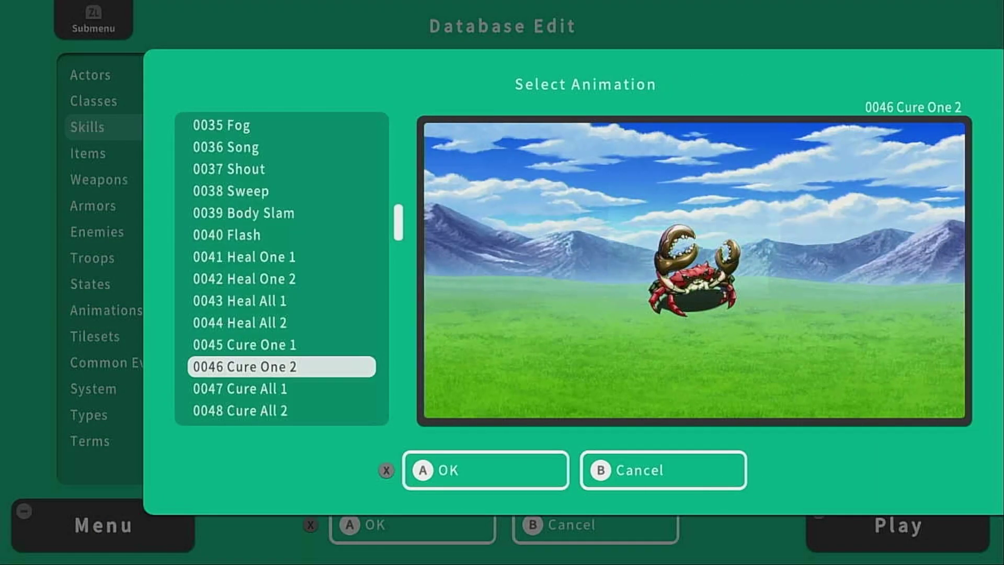
{"action": "key", "text": "Return"}
Add a Remove State effect to Cleanse that removes 0004 Poison.
{"action": "key", "text": "Return"}
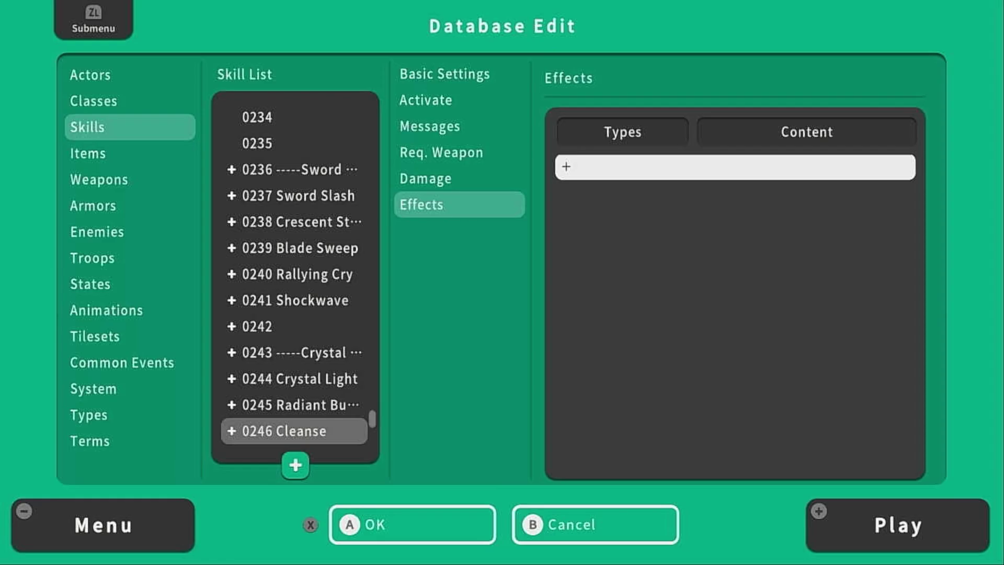
{"action": "key", "text": "Return"}
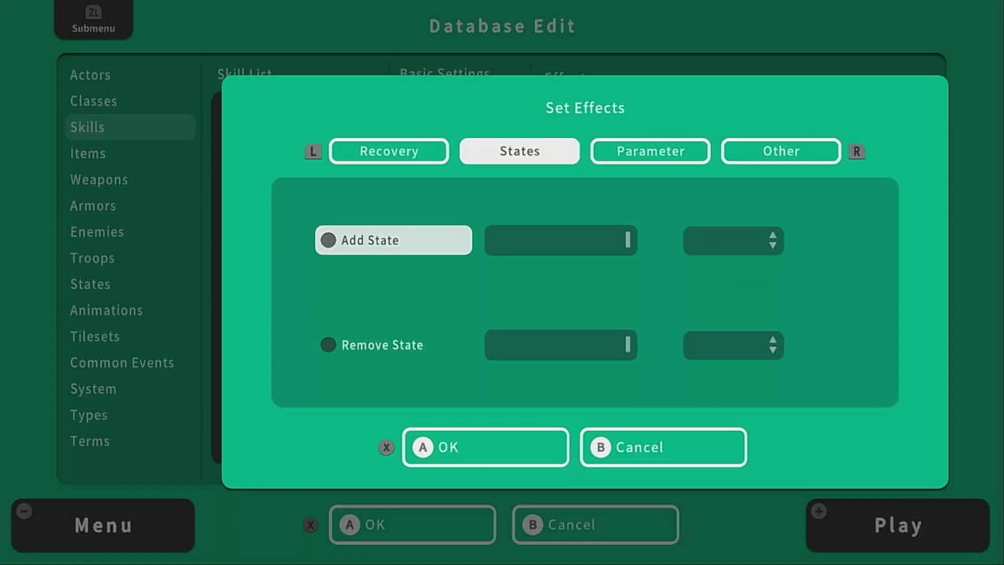
{"action": "key", "text": "Down"}
{"action": "key", "text": "Return"}
{"action": "key", "text": "Right"}
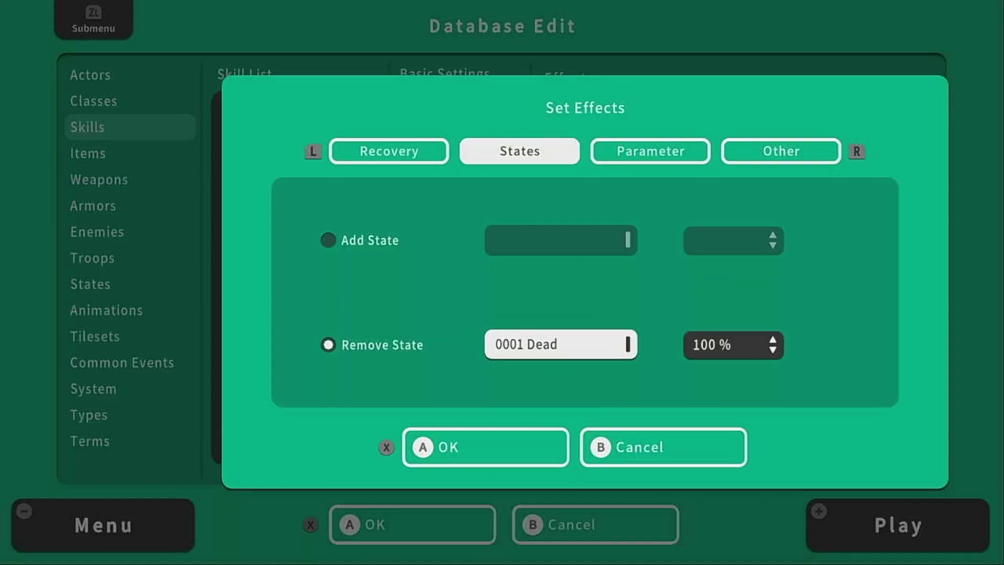
{"action": "key", "text": "Return"}
{"action": "key", "text": "Return"}
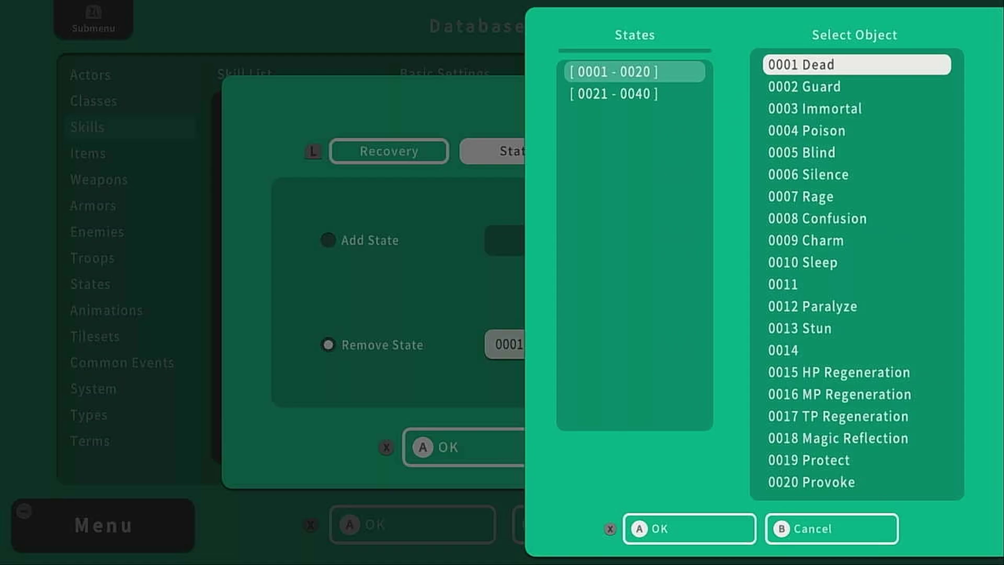
{"action": "key", "text": "Down"}
{"action": "key", "text": "Down"}
{"action": "key", "text": "Down"}
{"action": "key", "text": "Down"}
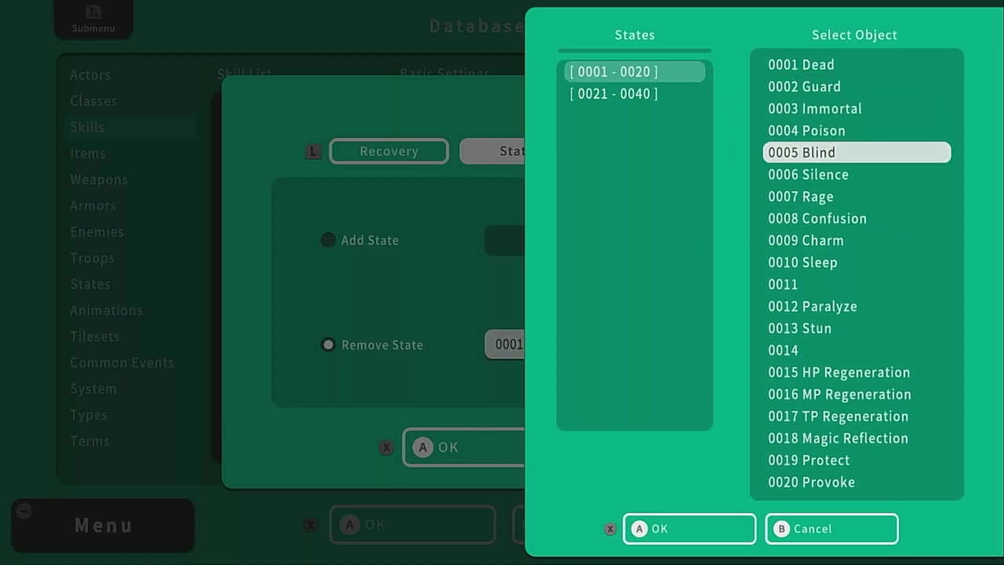
{"action": "key", "text": "Up"}
{"action": "key", "text": "Return"}
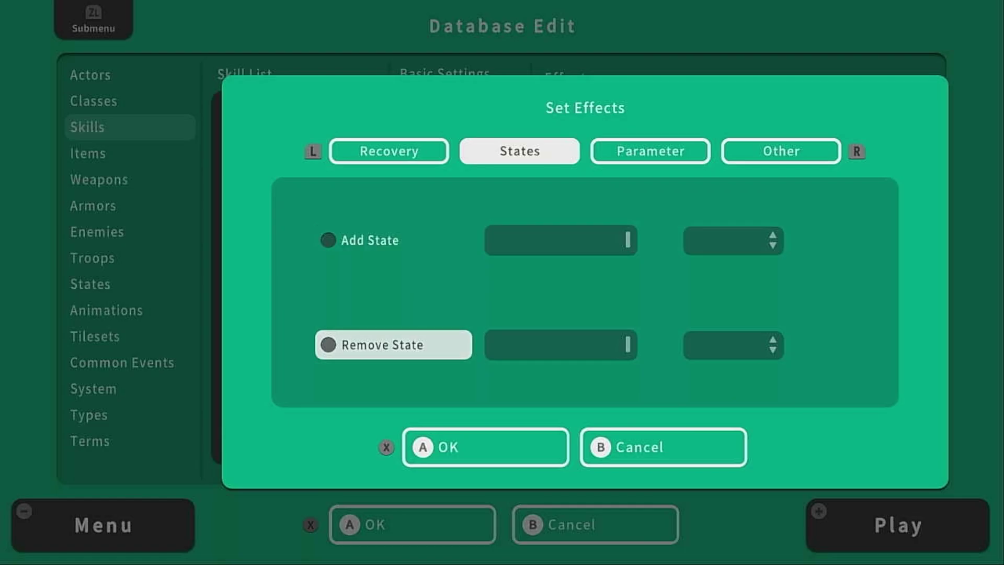
Add another Remove State effect to Cleanse for the state 0013 Stun.
{"action": "key", "text": "Return"}
{"action": "key", "text": "Return"}
{"action": "key", "text": "Right"}
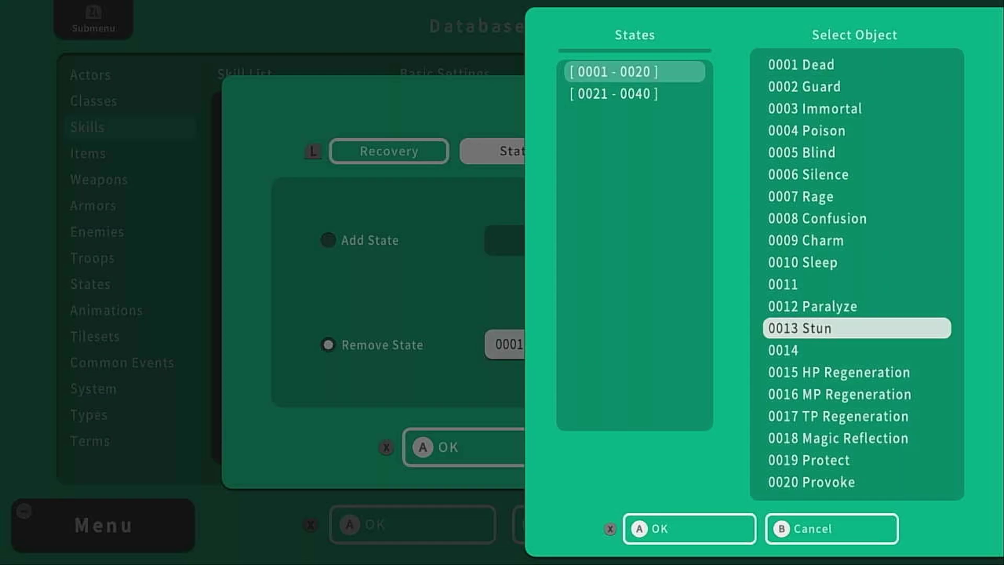
{"action": "key", "text": "Return"}
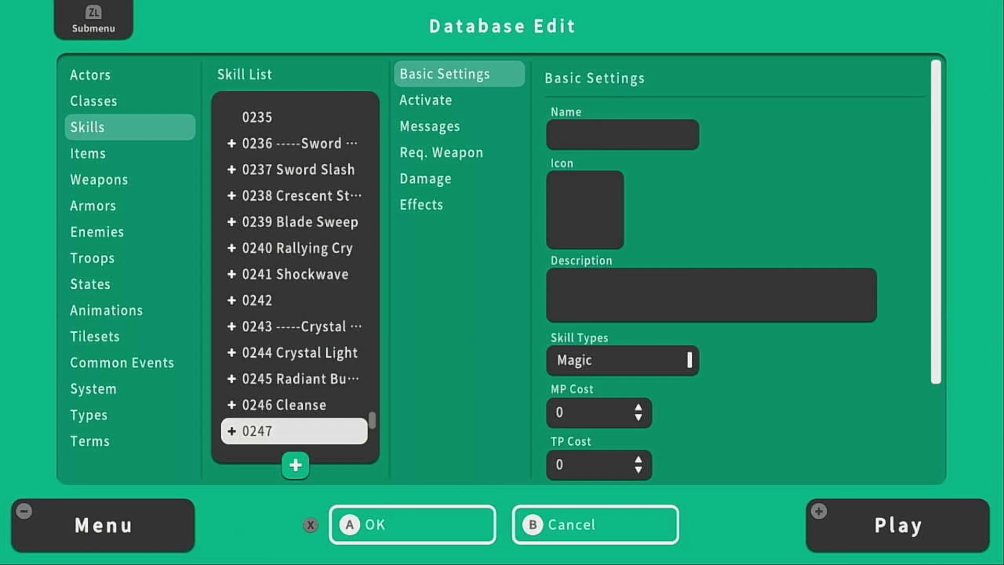
Name skill 0247 Crystalline Shield and choose an icon for it.
{"action": "key", "text": "Right"}
{"action": "key", "text": "Right"}
{"action": "key", "text": "Return"}
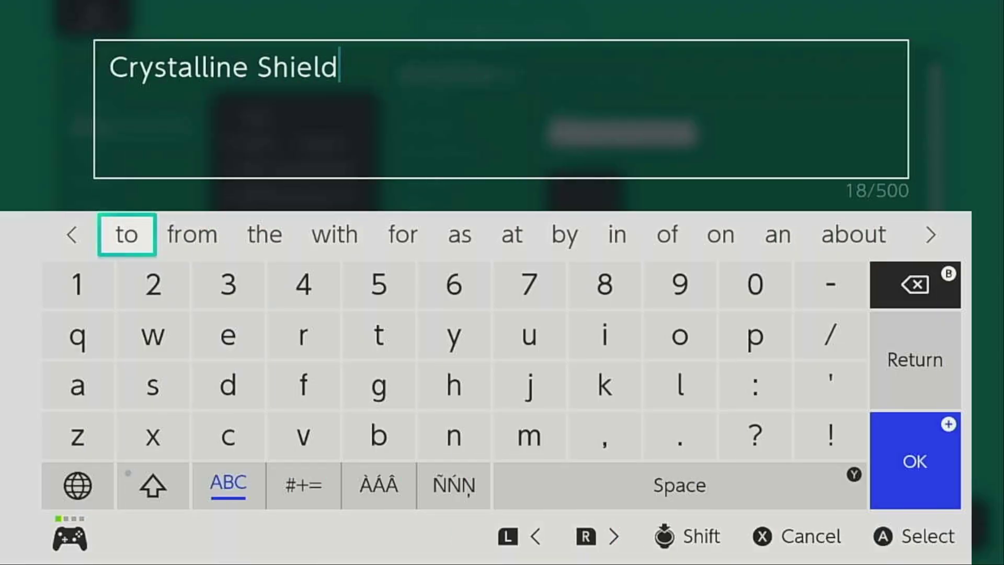
{"action": "key", "text": "Return"}
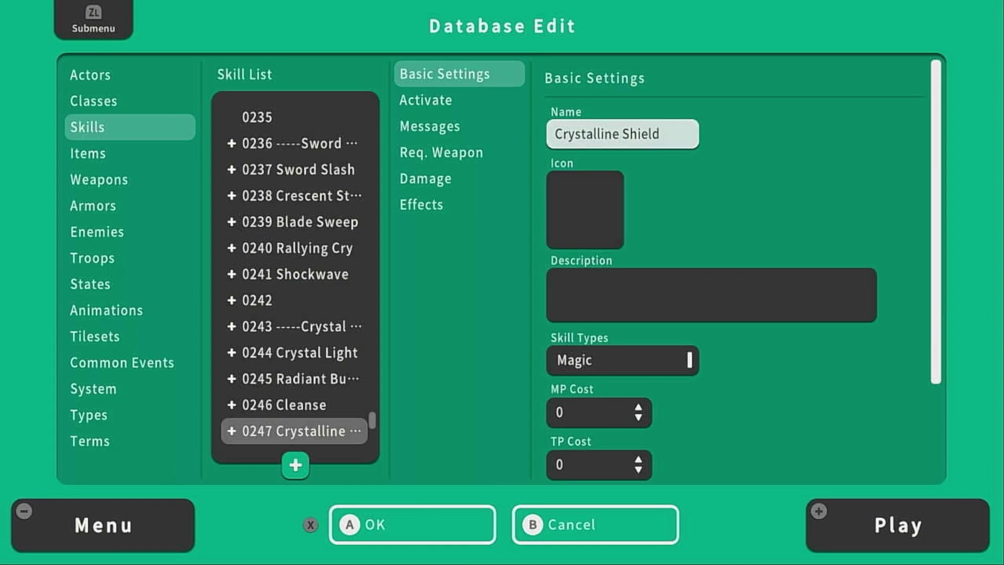
{"action": "key", "text": "Down"}
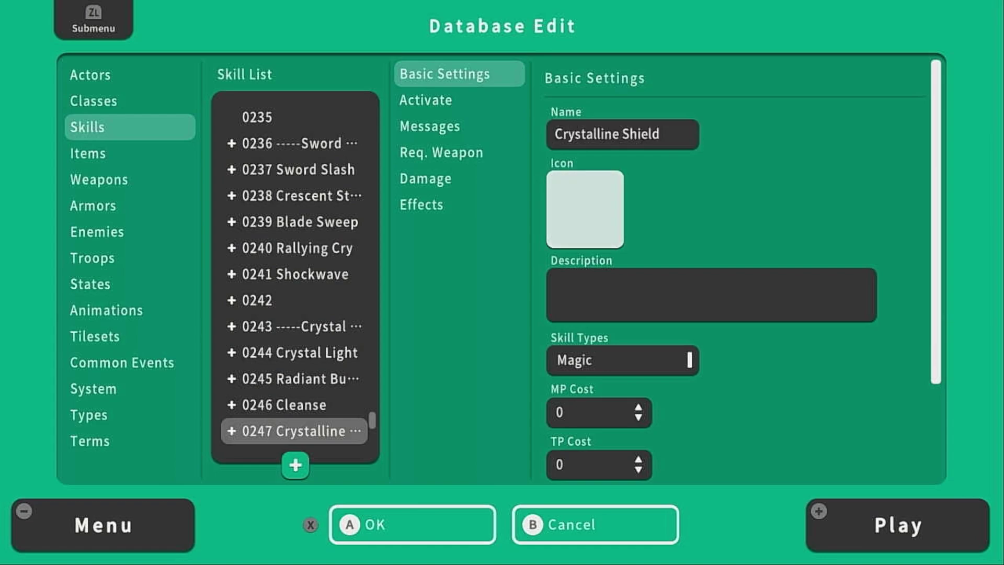
{"action": "key", "text": "Return"}
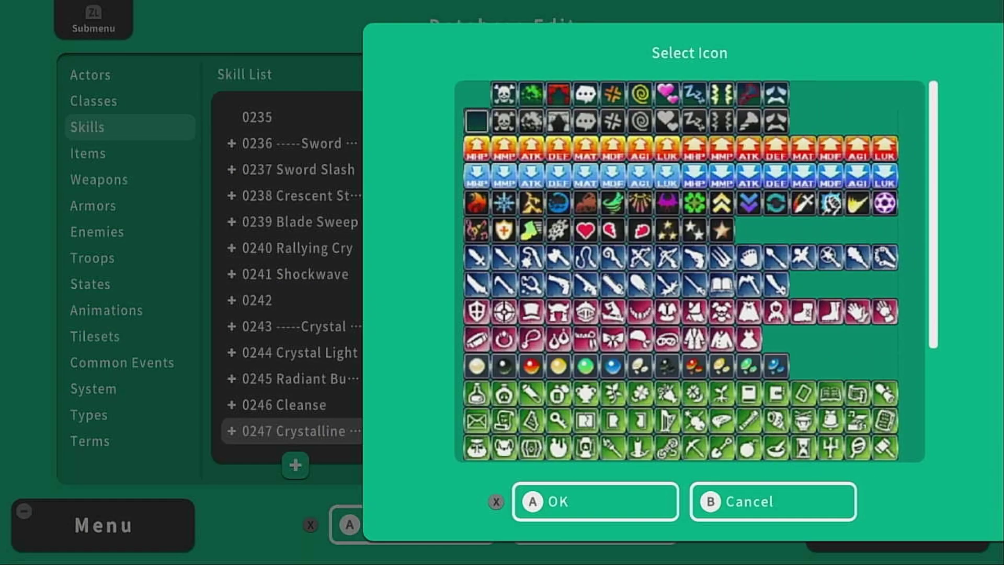
{"action": "key", "text": "x"}
Set the MP cost of Crystalline Shield to 25.
{"action": "key", "text": "Right"}
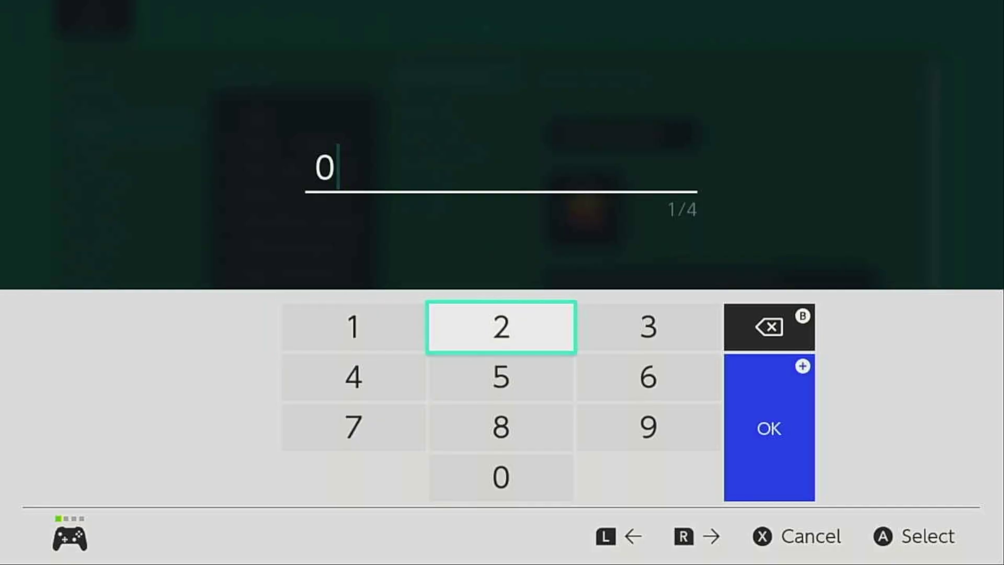
{"action": "key", "text": "BackSpace"}
{"action": "key", "text": "Down"}
{"action": "key", "text": "Up"}
{"action": "key", "text": "Return"}
{"action": "key", "text": "Down"}
{"action": "key", "text": "Return"}
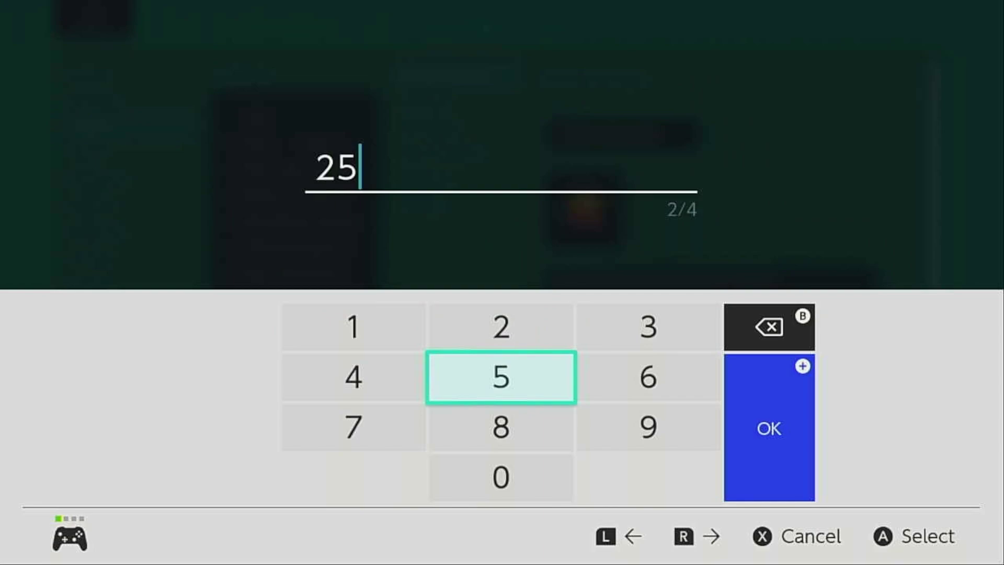
{"action": "key", "text": "plus"}
Set the range of Crystalline Shield to the Ally side with All as the target.
{"action": "key", "text": "Return"}
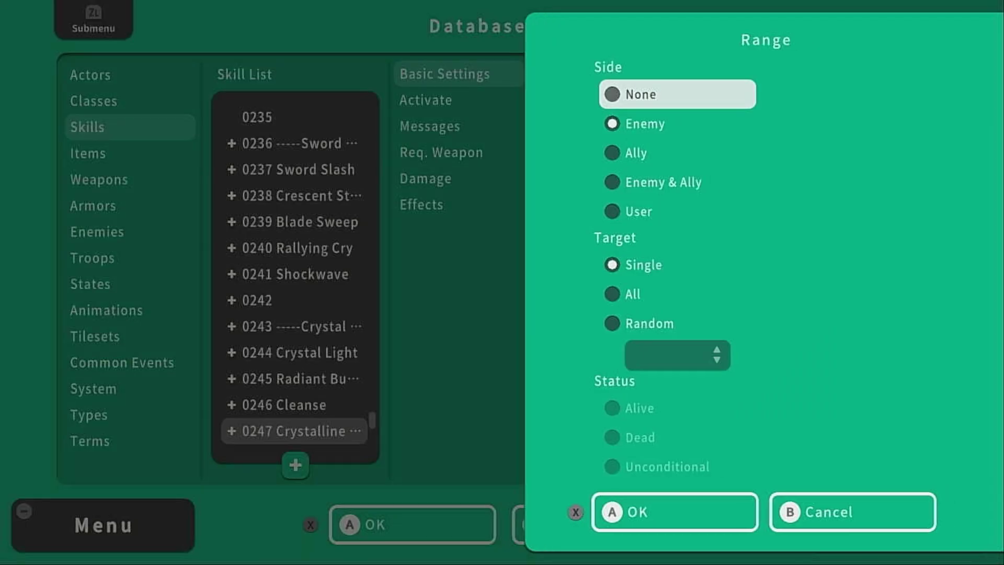
{"action": "key", "text": "Down"}
{"action": "key", "text": "Down"}
{"action": "key", "text": "Return"}
{"action": "key", "text": "Down"}
{"action": "key", "text": "Down"}
{"action": "key", "text": "Down"}
{"action": "key", "text": "Down"}
{"action": "key", "text": "Return"}
{"action": "key", "text": "Return"}
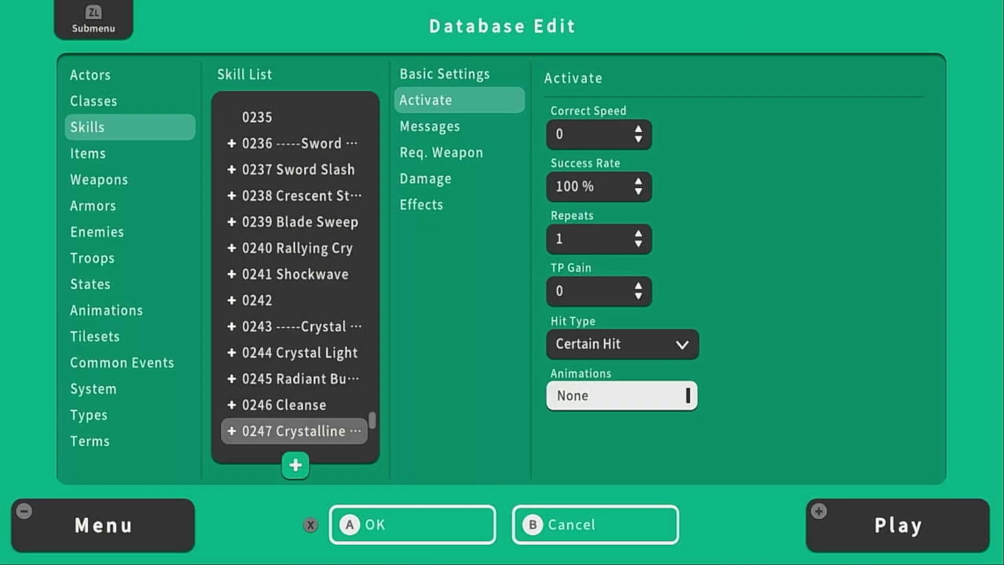
Choose 0053 Power Up 3 as the activation animation of Crystalline Shield.
{"action": "key", "text": "Return"}
{"action": "key", "text": "Down"}
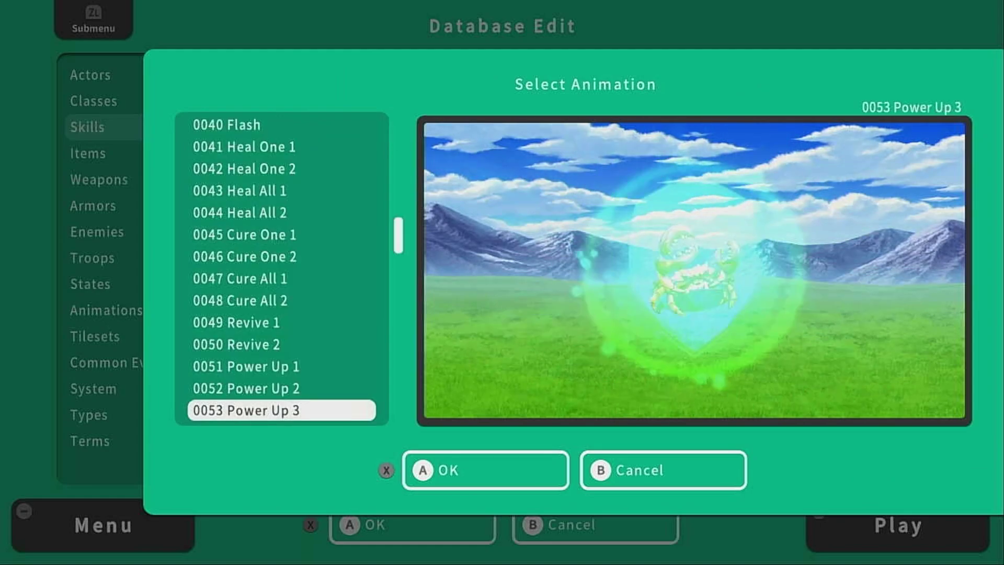
{"action": "key", "text": "Return"}
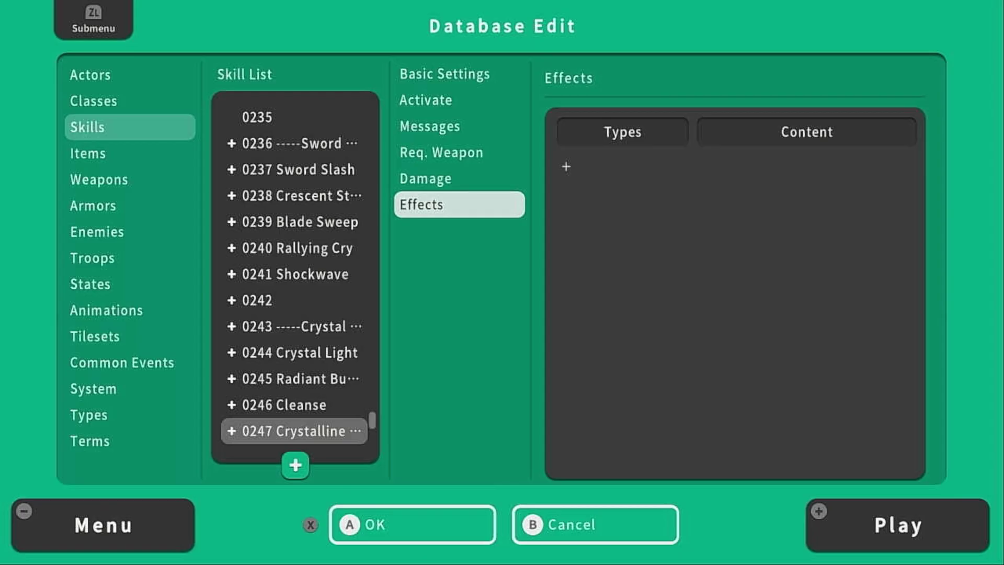
Change the Attack parameter trait of the copied Rallied state 0034 to Defense.
{"action": "key", "text": "Escape"}
{"action": "key", "text": "Escape"}
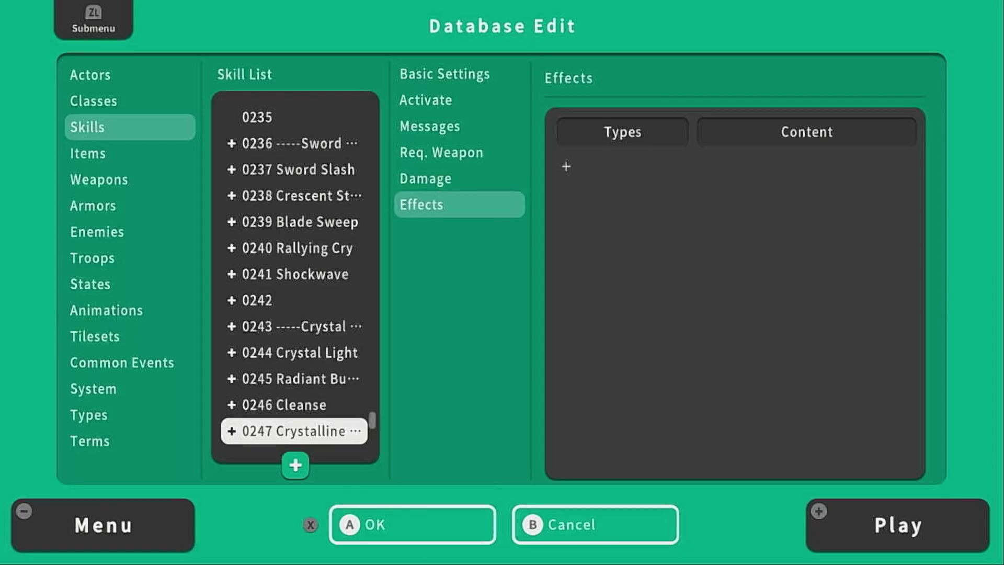
{"action": "key", "text": "Down"}
{"action": "key", "text": "Down"}
{"action": "key", "text": "Down"}
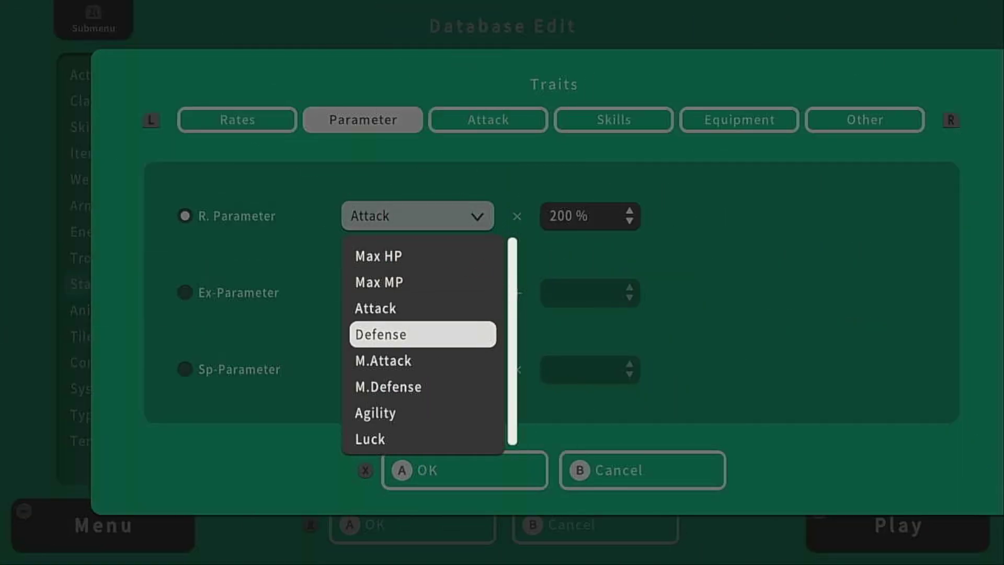
{"action": "key", "text": "Return"}
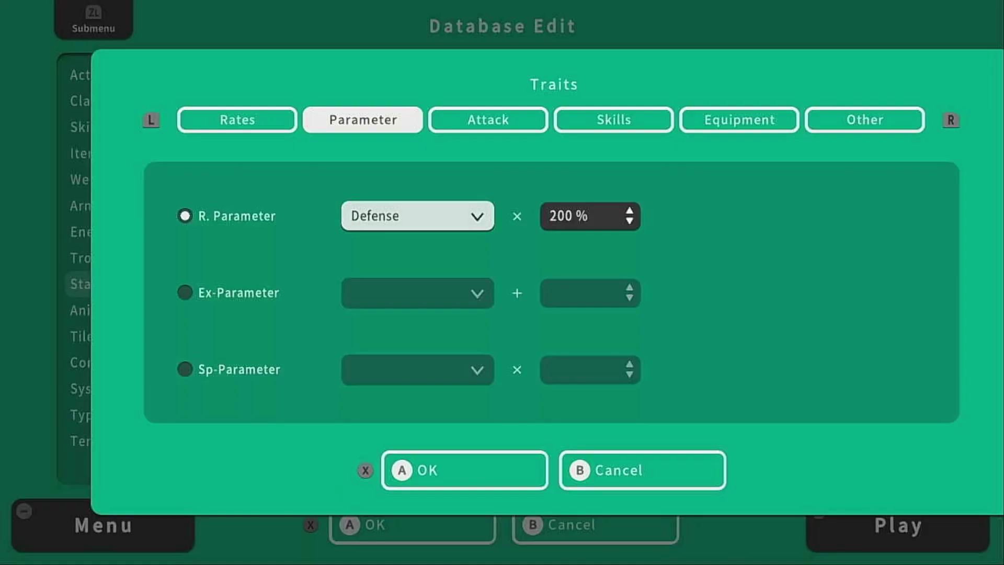
Set the other parameter trait of state 0034 to M.Defense at 200%.
{"action": "key", "text": "Down"}
{"action": "key", "text": "Return"}
{"action": "key", "text": "Return"}
{"action": "key", "text": "Return"}
{"action": "key", "text": "Down"}
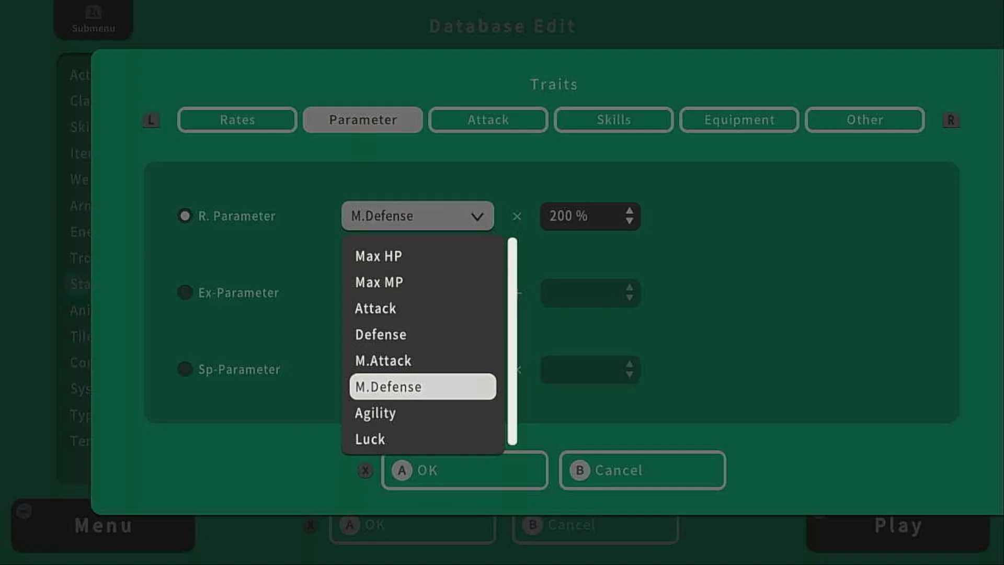
{"action": "key", "text": "Return"}
{"action": "key", "text": "Return"}
Rename state 0034 from the copied Rallied name to Shielded.
{"action": "key", "text": "Up"}
{"action": "key", "text": "Up"}
{"action": "key", "text": "Up"}
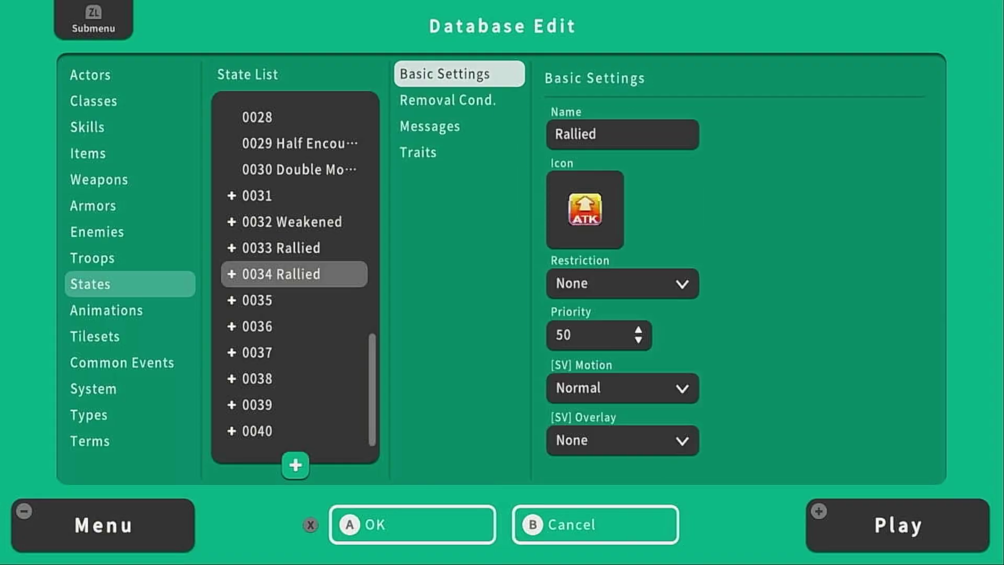
{"action": "key", "text": "Return"}
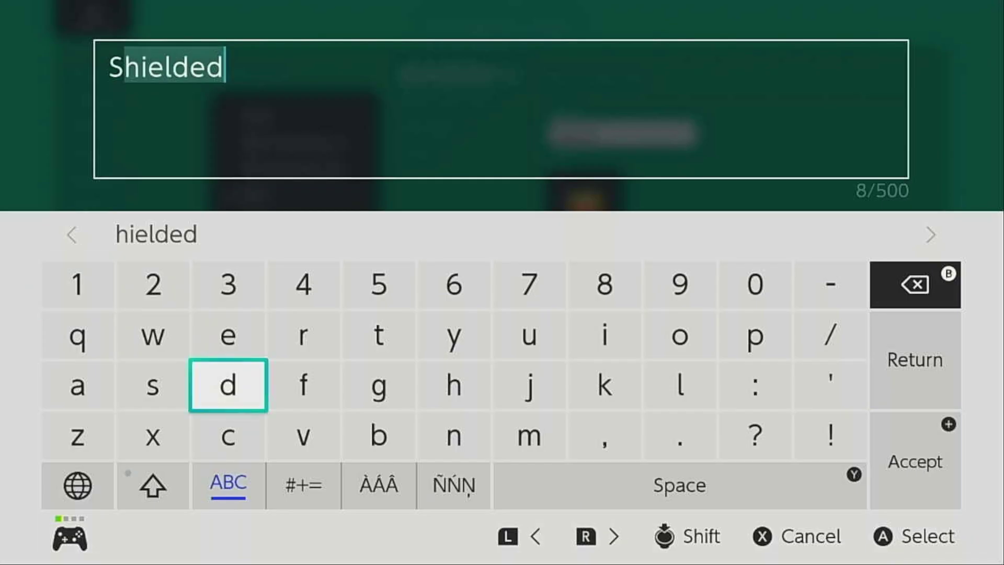
{"action": "key", "text": "Return"}
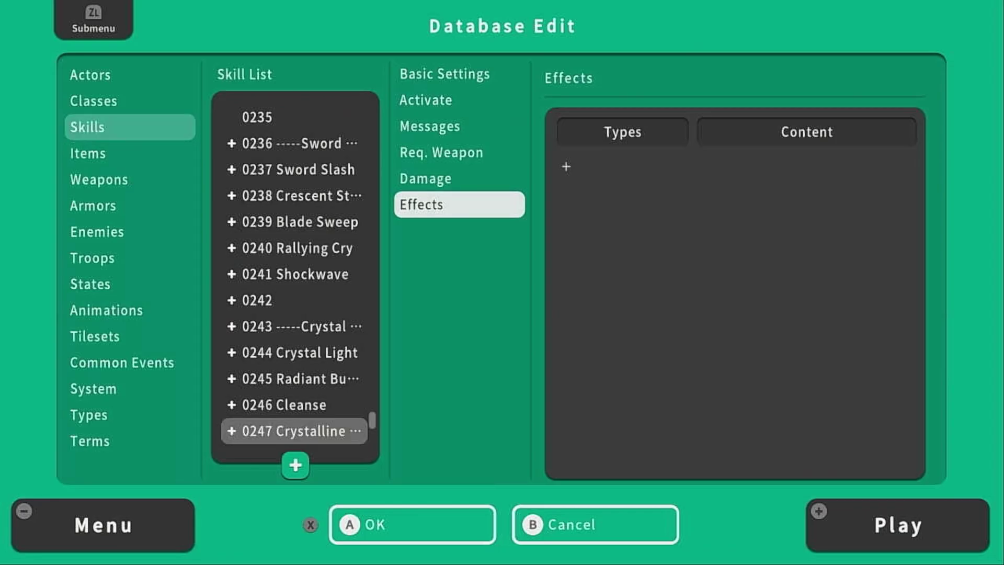
Add an Add State effect to Crystalline Shield that applies Shielded at 100%.
{"action": "key", "text": "Return"}
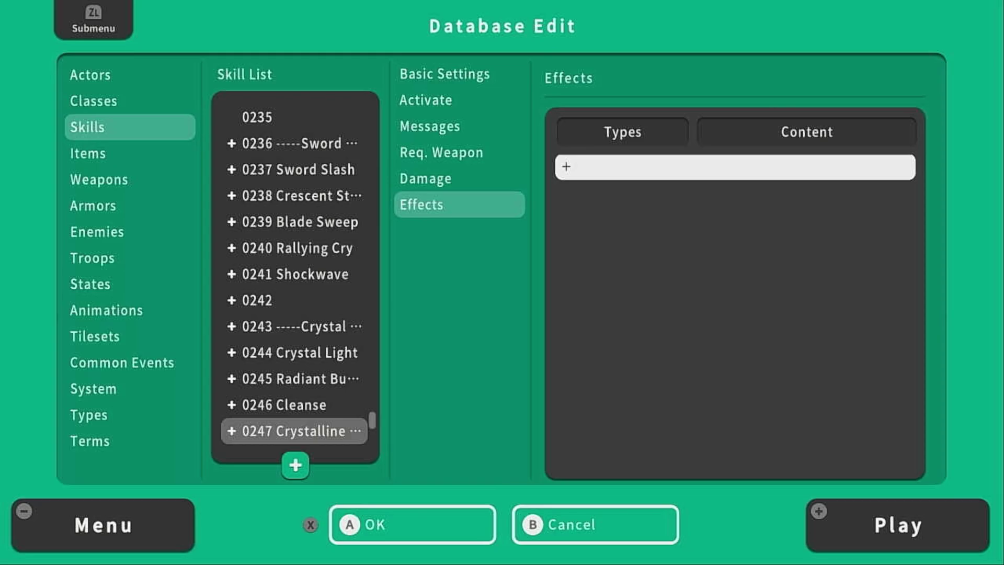
{"action": "key", "text": "Return"}
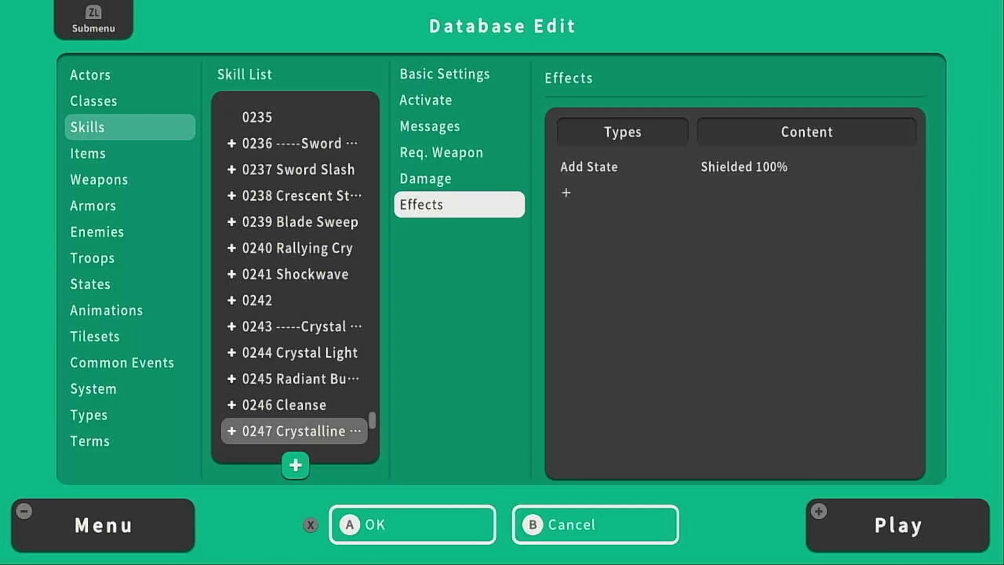
{"action": "key", "text": "Escape"}
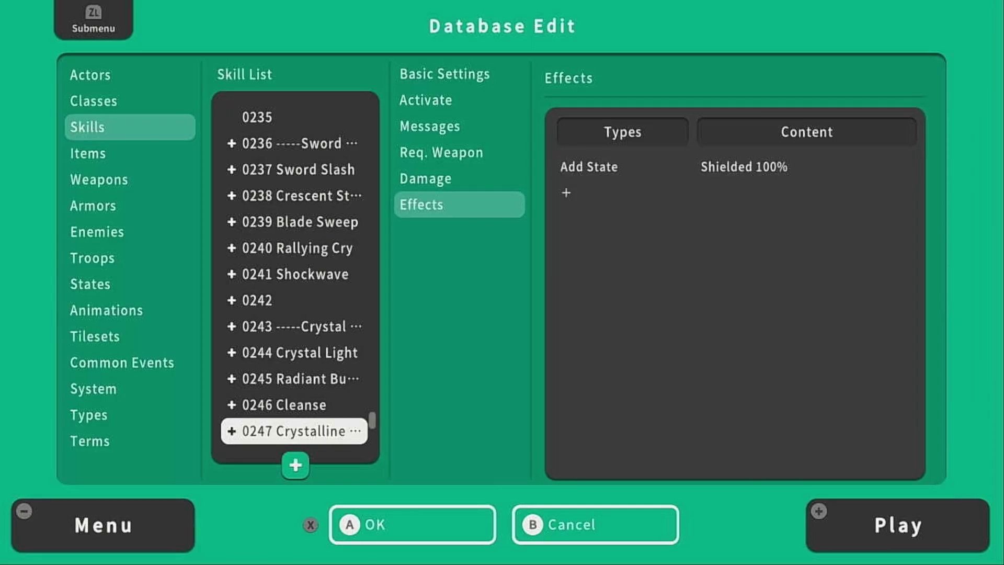
Name skill 0248 Piercing Shards.
{"action": "key", "text": "Down"}
{"action": "key", "text": "Return"}
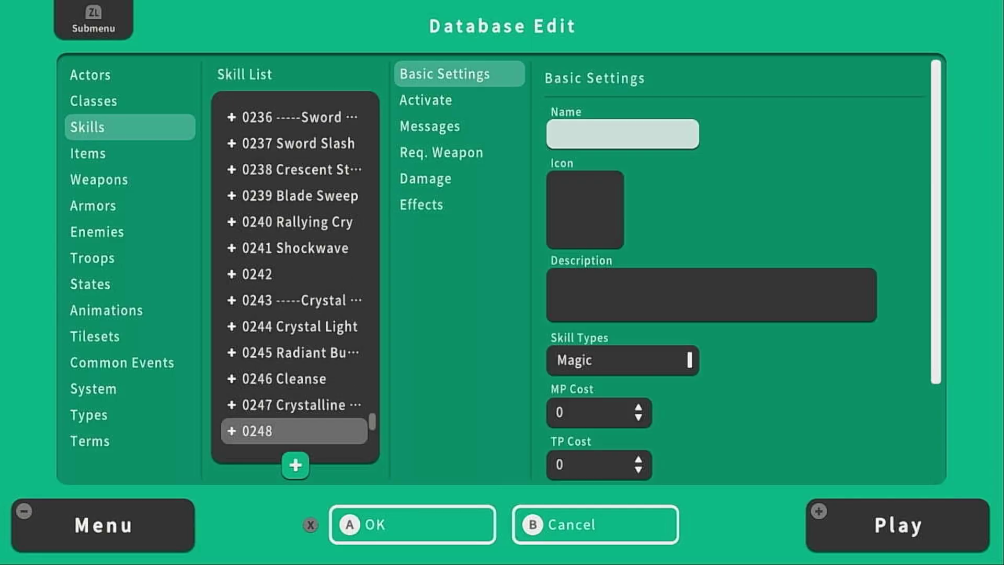
{"action": "key", "text": "Return"}
{"action": "type", "text": "Piercing Shards"}
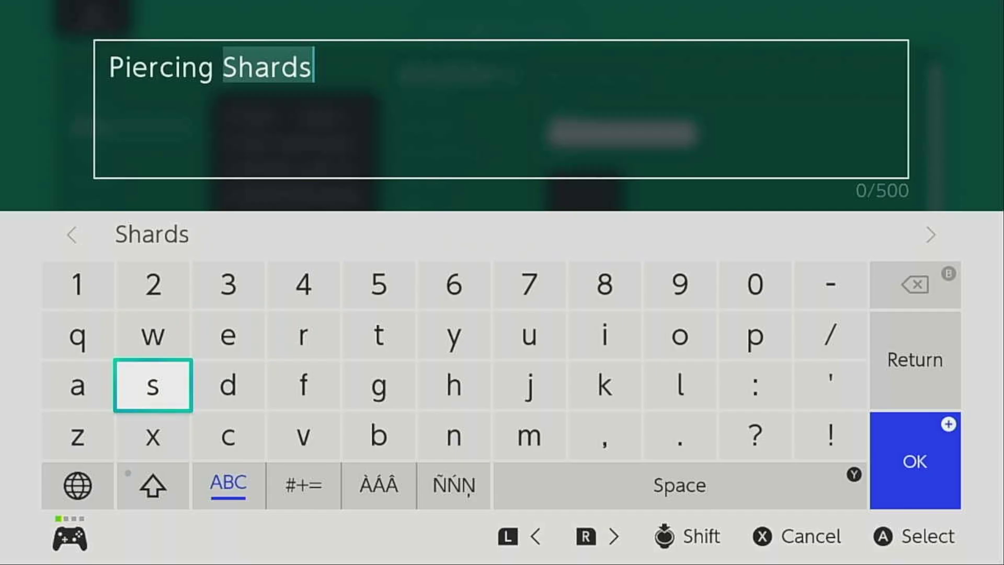
{"action": "key", "text": "Return"}
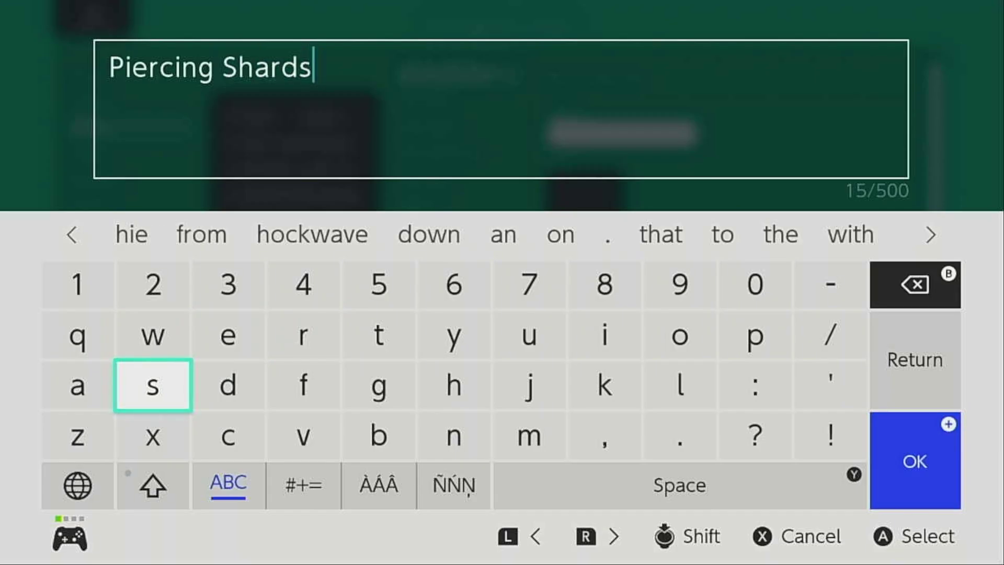
{"action": "key", "text": "Return"}
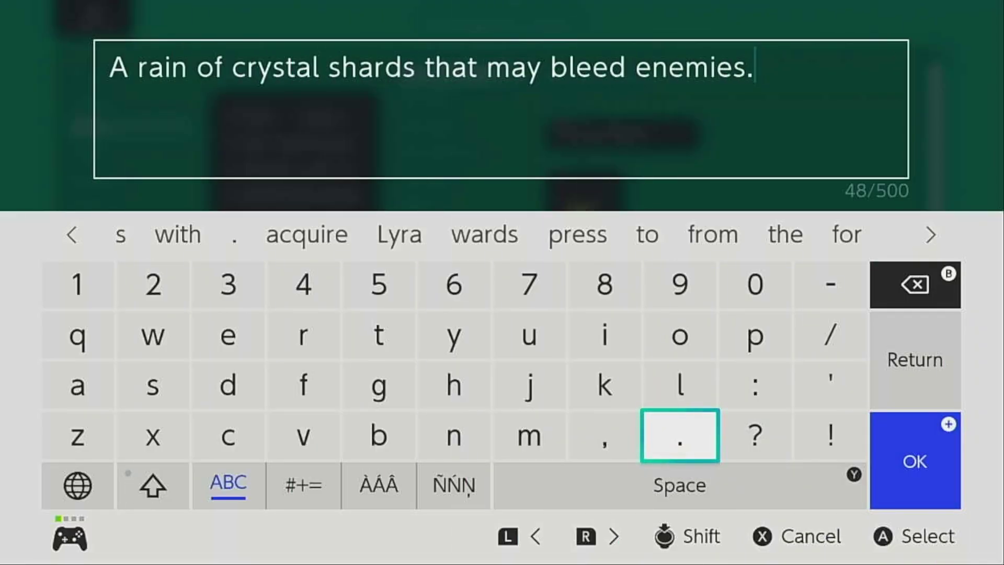
Describe Piercing Shards as "A rain of crystal shards that may bleed enemies." and set its MP cost to 30.
{"action": "key", "text": "Return"}
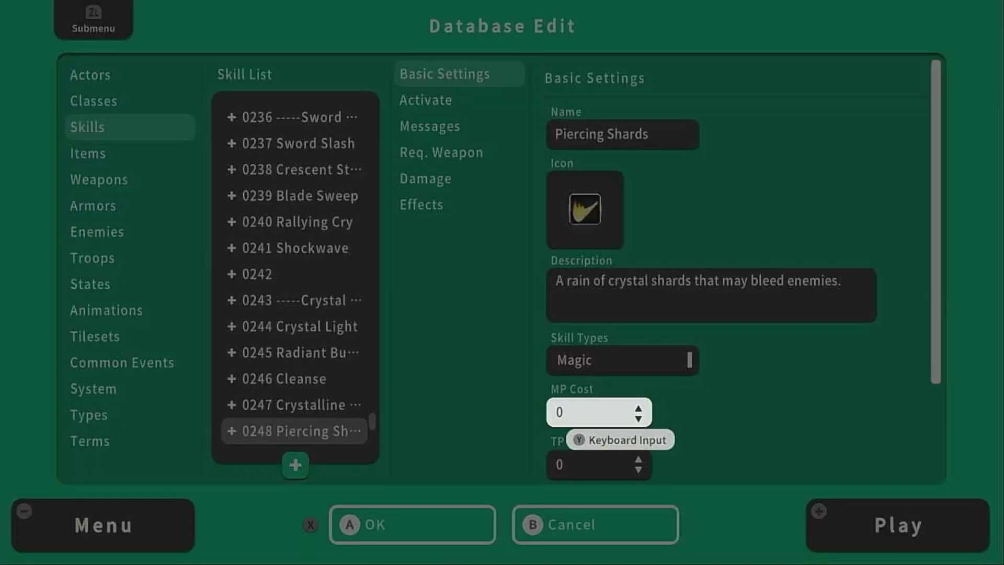
{"action": "type", "text": "y30"}
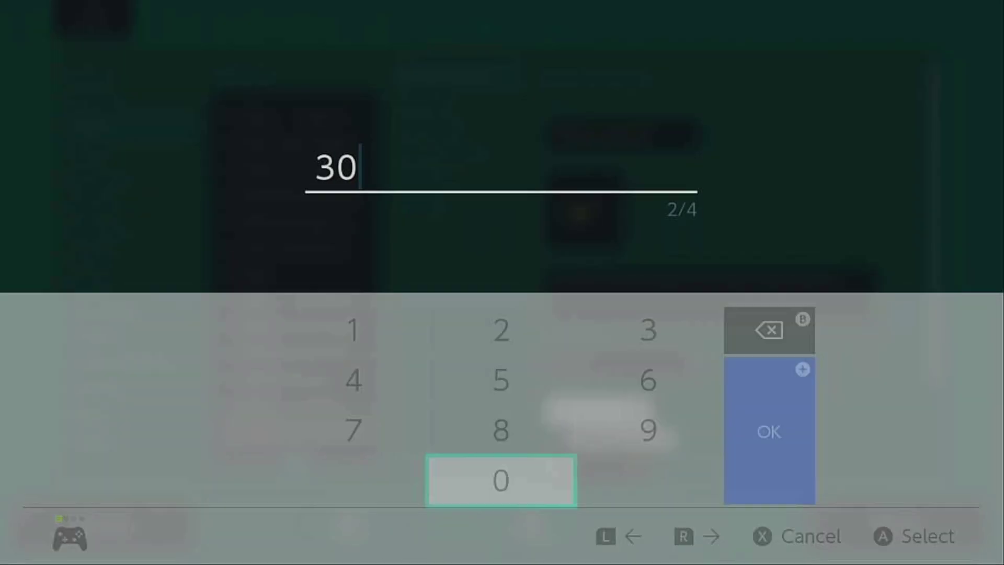
{"action": "key", "text": "Return"}
Set the range of Piercing Shards to All Enemies.
{"action": "key", "text": "Down"}
{"action": "key", "text": "Down"}
{"action": "key", "text": "Return"}
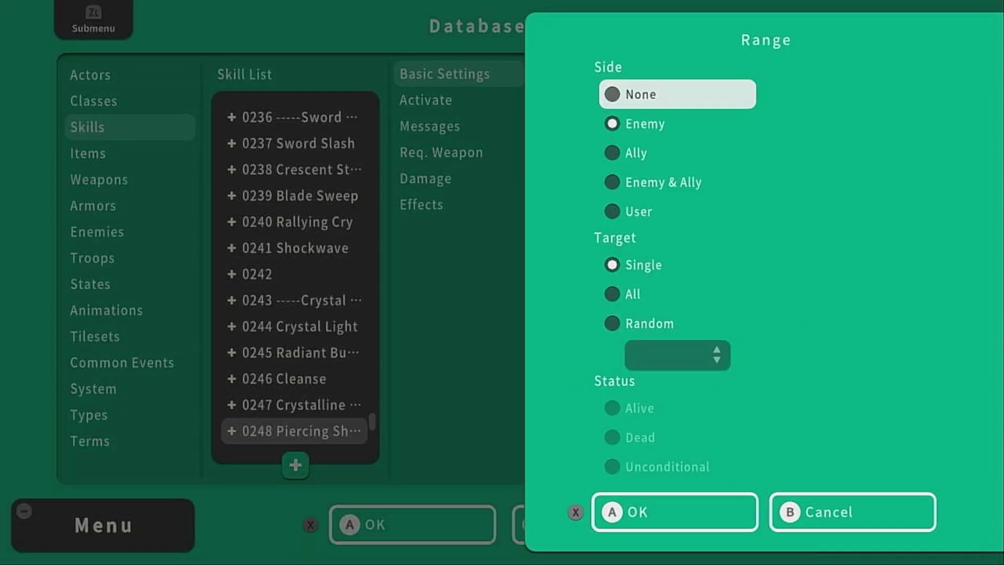
{"action": "key", "text": "Down"}
{"action": "key", "text": "Down"}
{"action": "key", "text": "Down"}
{"action": "key", "text": "Down"}
{"action": "key", "text": "Down"}
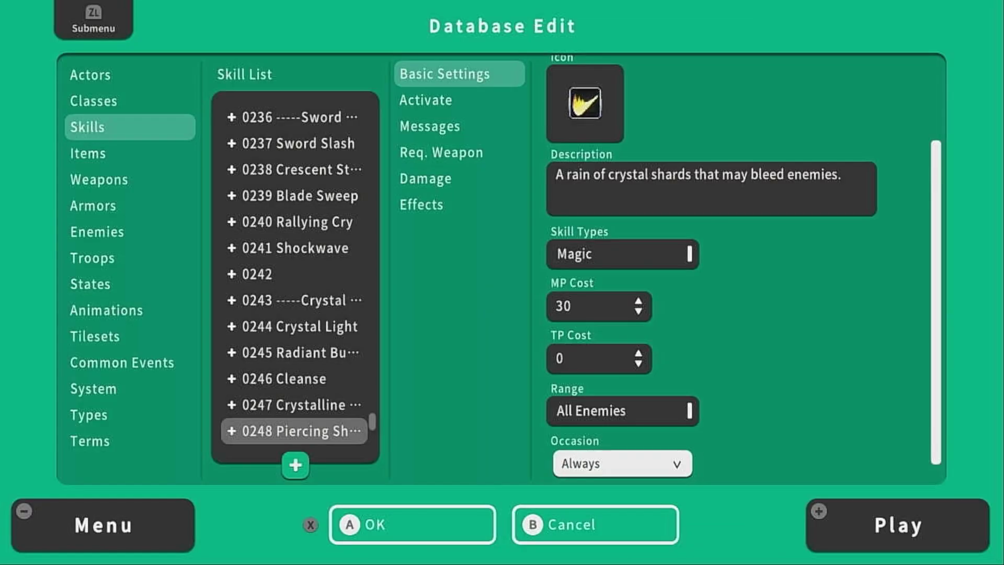
Change the occasion of Piercing Shards to the option directly after Always.
{"action": "key", "text": "Return"}
{"action": "key", "text": "Down"}
{"action": "key", "text": "Return"}
Set the hit type of Piercing Shards to Magic Attack and its animation to 0099 Light All 2.
{"action": "key", "text": "r"}
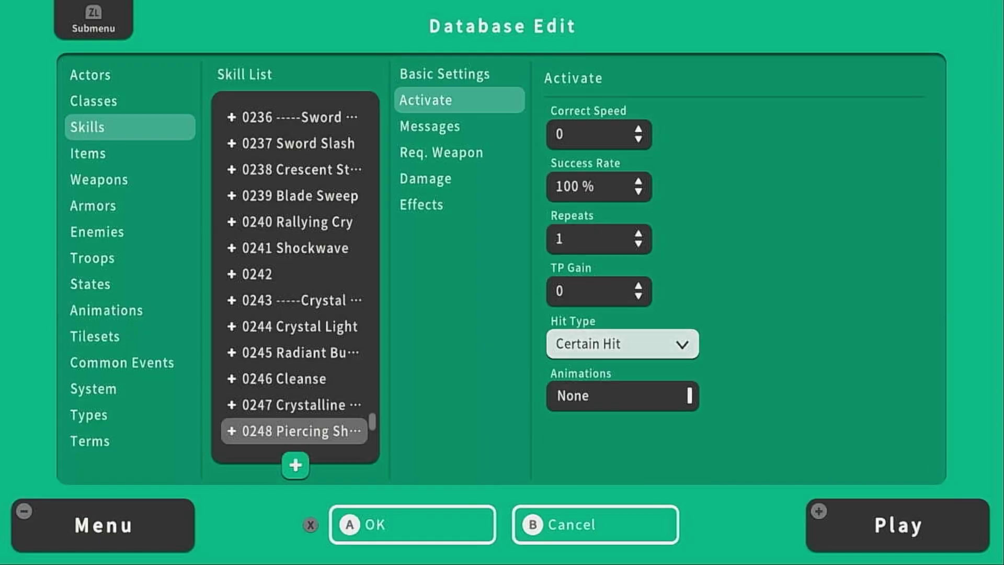
{"action": "key", "text": "Return"}
{"action": "key", "text": "Down"}
{"action": "key", "text": "Down"}
{"action": "key", "text": "Return"}
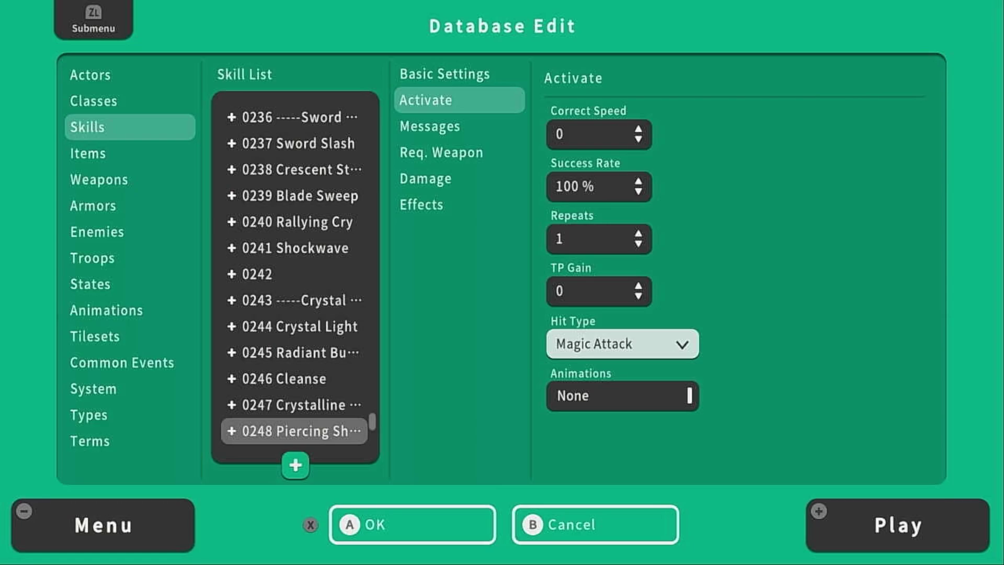
{"action": "key", "text": "Down"}
{"action": "key", "text": "Return"}
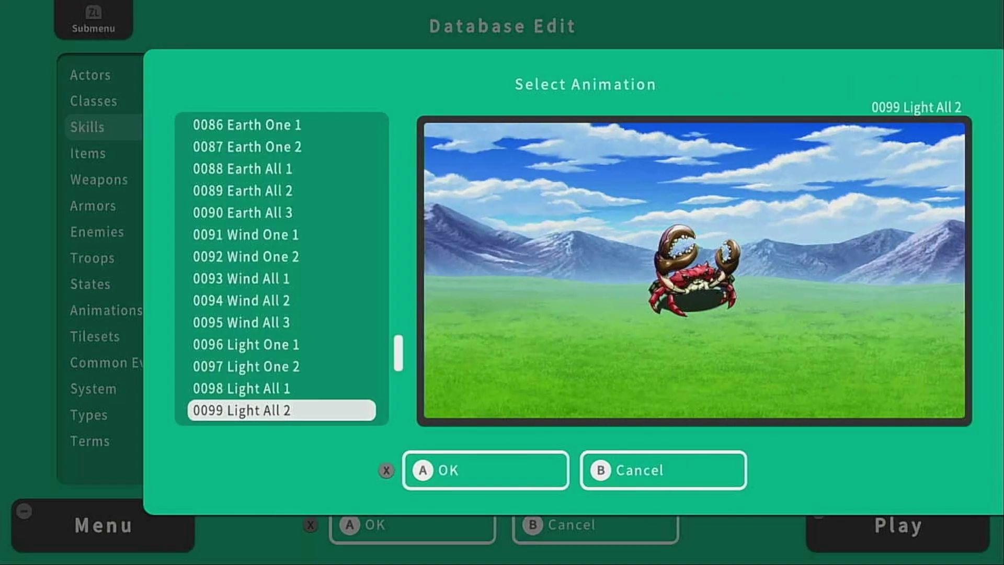
{"action": "key", "text": "Return"}
Set the damage type of Piercing Shards to HP Damage.
{"action": "key", "text": "Down"}
{"action": "key", "text": "Down"}
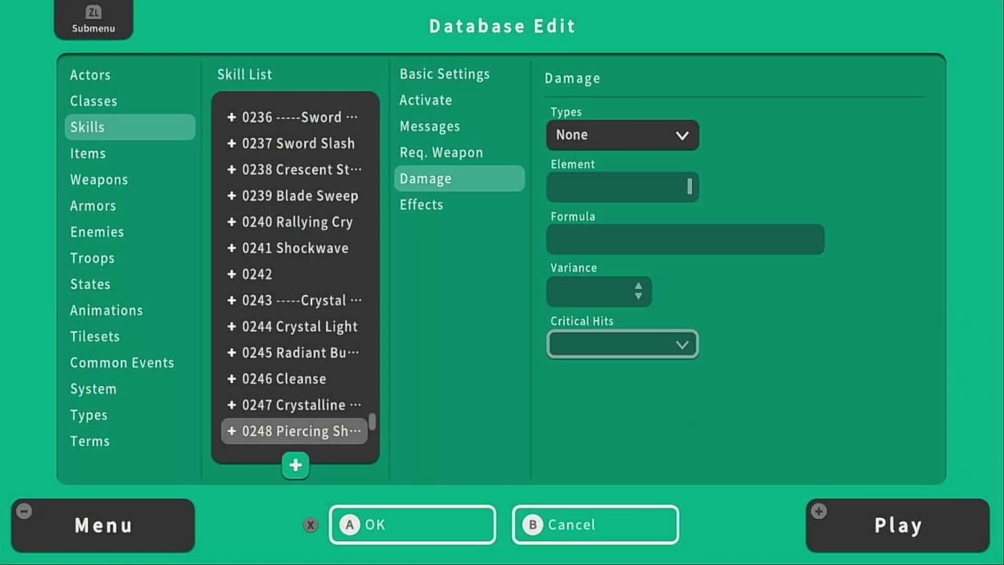
{"action": "key", "text": "Down"}
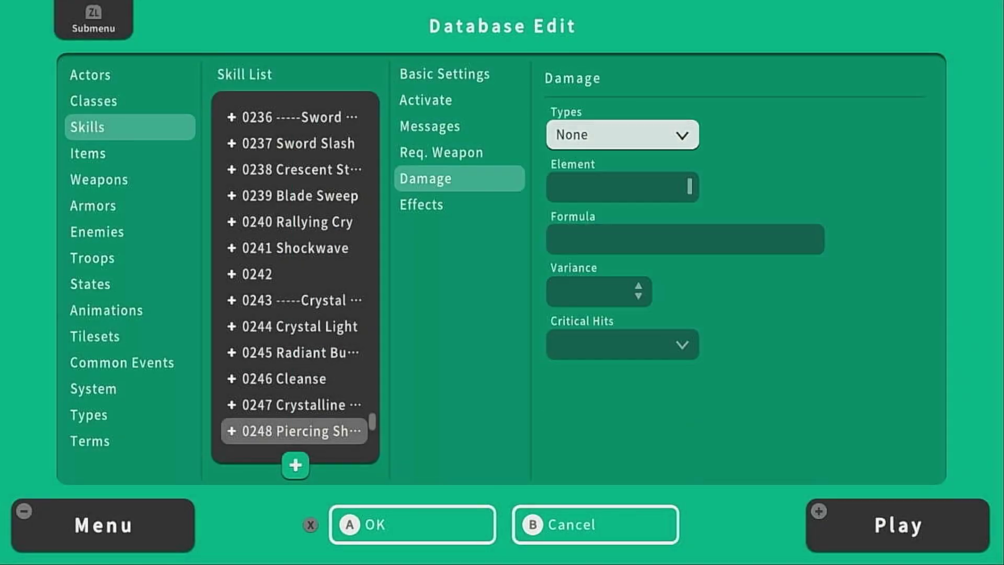
{"action": "key", "text": "Return"}
{"action": "key", "text": "Down"}
{"action": "key", "text": "Return"}
{"action": "key", "text": "Down"}
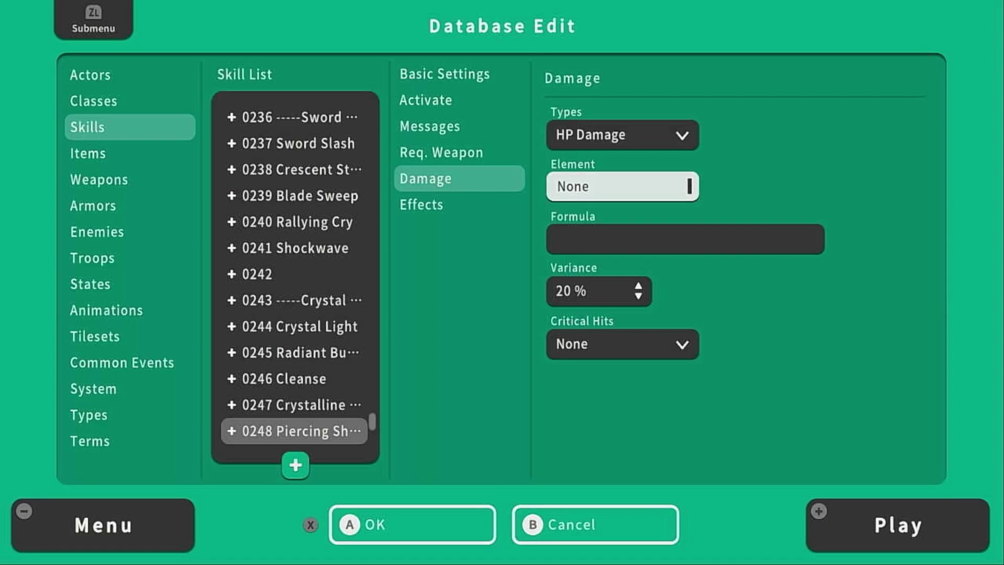
Set the damage element of Piercing Shards to Light.
{"action": "key", "text": "Return"}
{"action": "key", "text": "Right"}
{"action": "key", "text": "Left"}
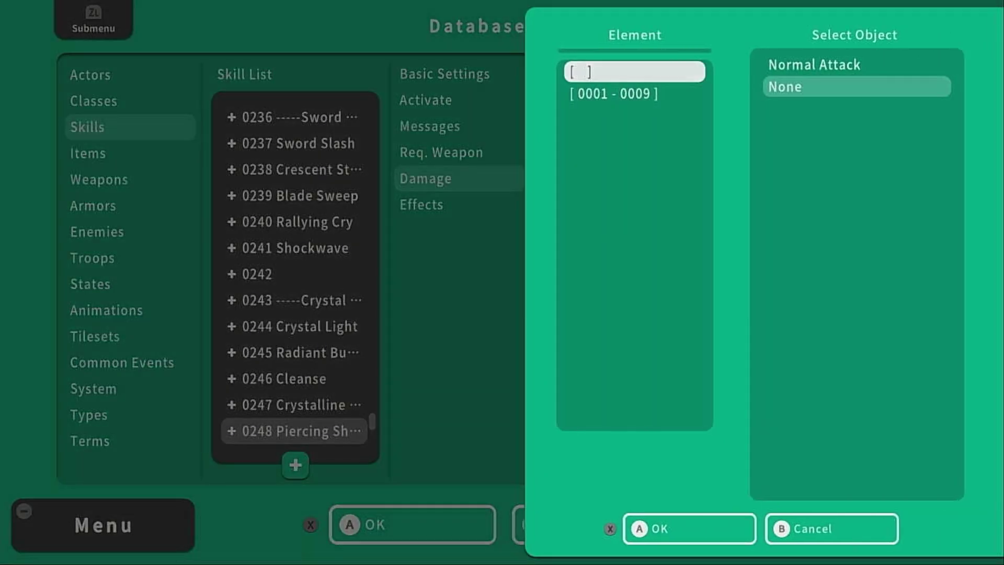
{"action": "key", "text": "Down"}
{"action": "key", "text": "Right"}
{"action": "key", "text": "Down"}
{"action": "key", "text": "Return"}
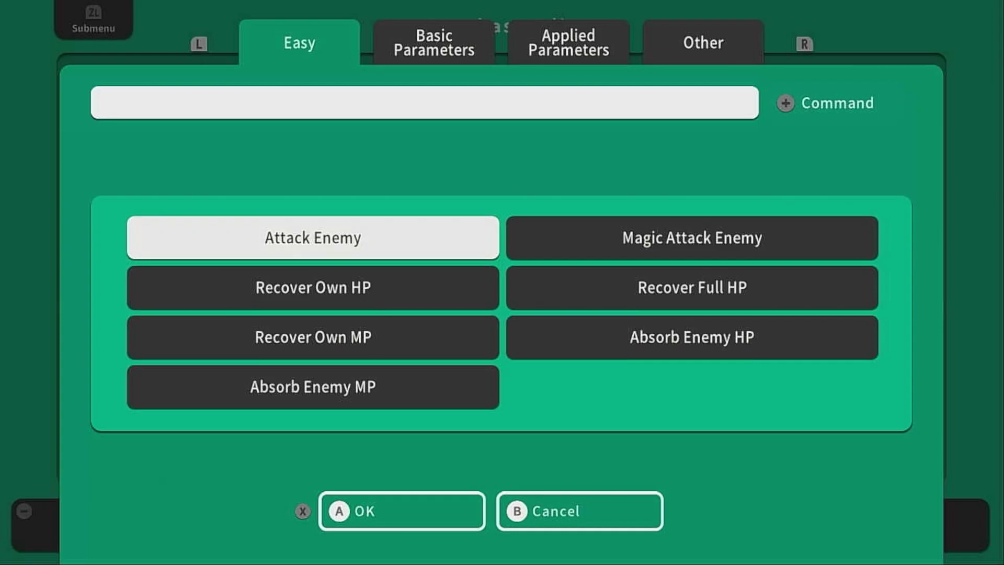
Fill the damage formula of Piercing Shards with the Magic Attack Enemy preset.
{"action": "key", "text": "Right"}
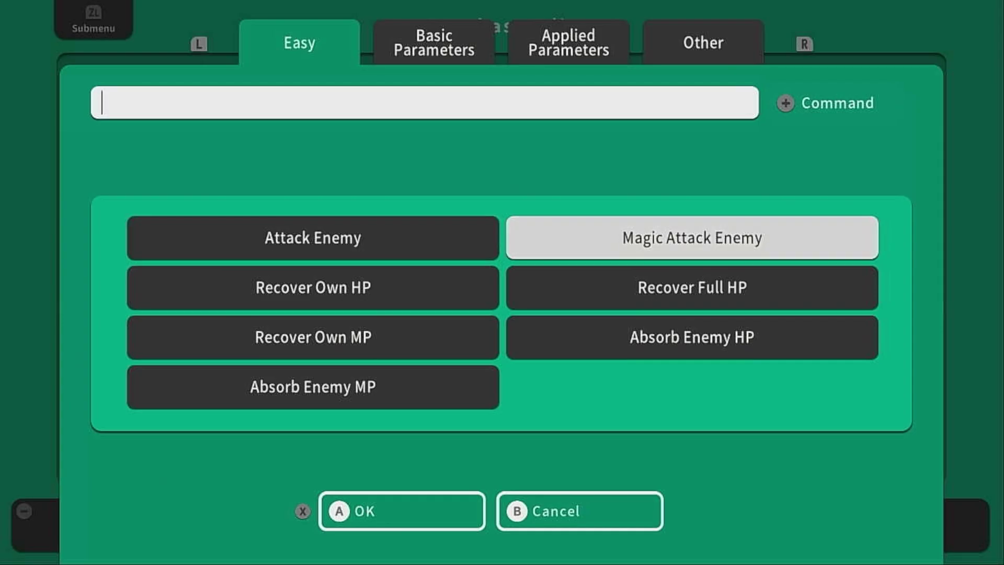
{"action": "key", "text": "Return"}
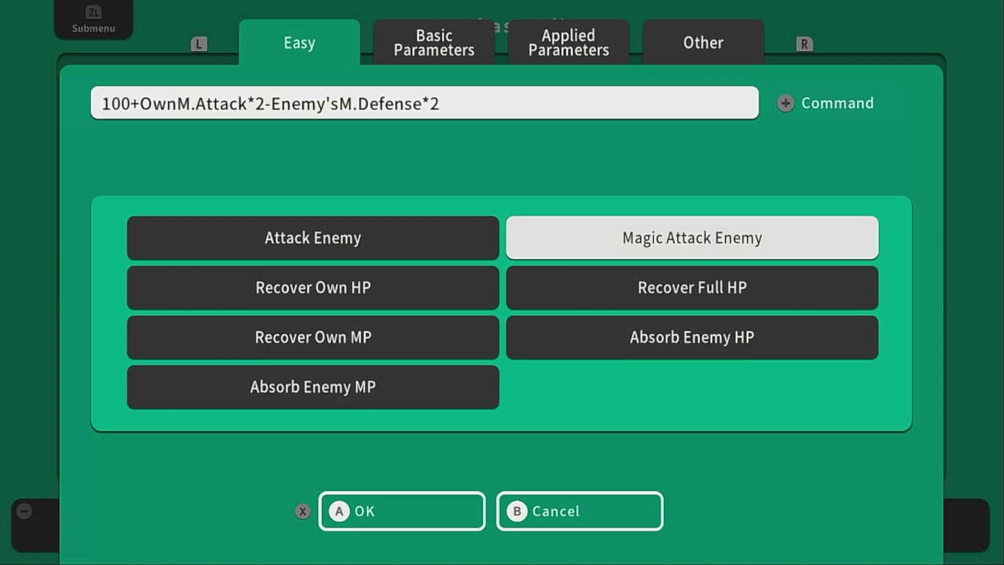
{"action": "key", "text": "Down"}
{"action": "key", "text": "Return"}
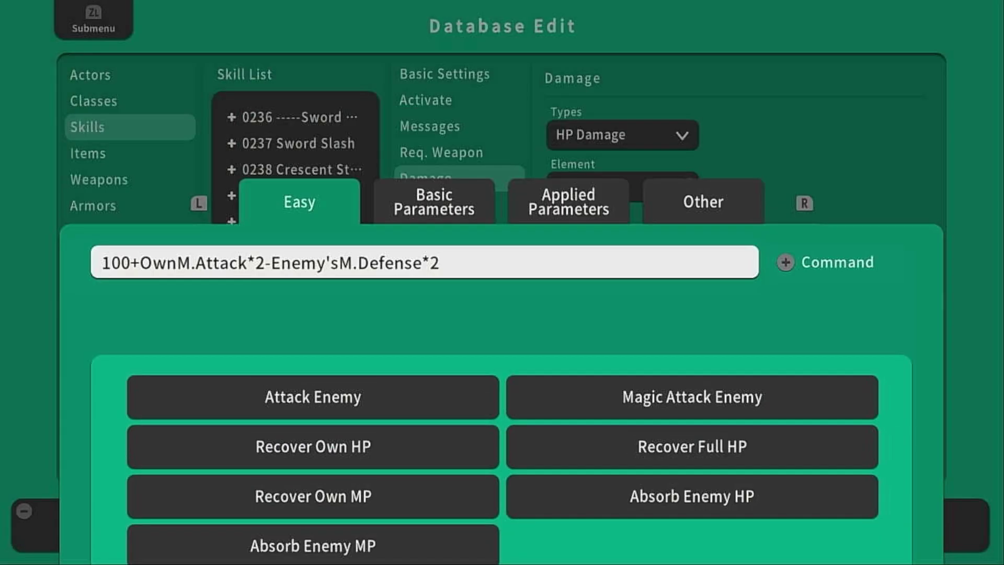
Set Critical Hits to Yes for Piercing Shards and open its effects.
{"action": "key", "text": "Down"}
{"action": "key", "text": "Down"}
{"action": "key", "text": "Return"}
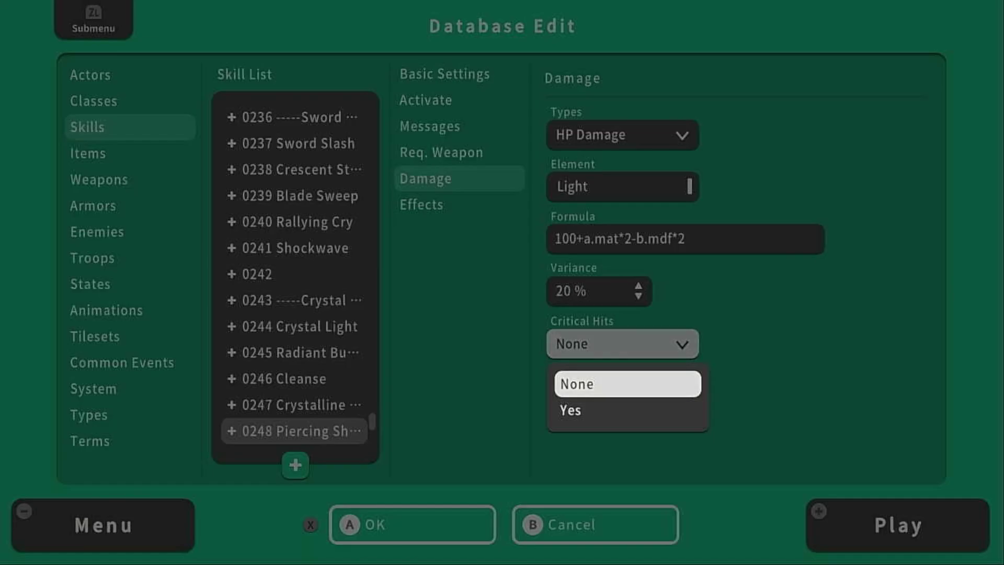
{"action": "key", "text": "Down"}
{"action": "key", "text": "Return"}
{"action": "key", "text": "Down"}
{"action": "key", "text": "Left"}
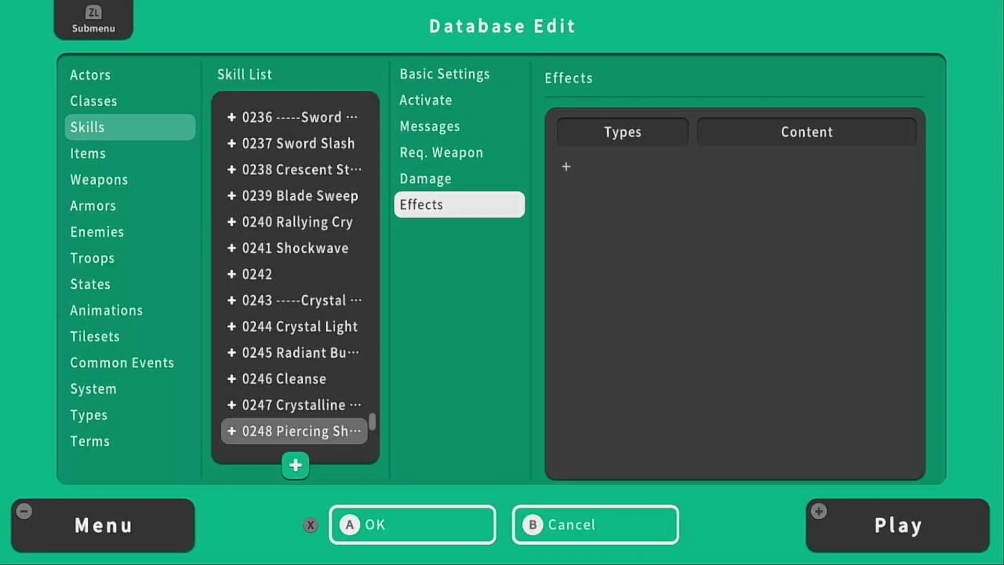
Copy the Poison state from the database's state list.
{"action": "key", "text": "Escape"}
{"action": "key", "text": "Escape"}
{"action": "key", "text": "Down"}
{"action": "key", "text": "Down"}
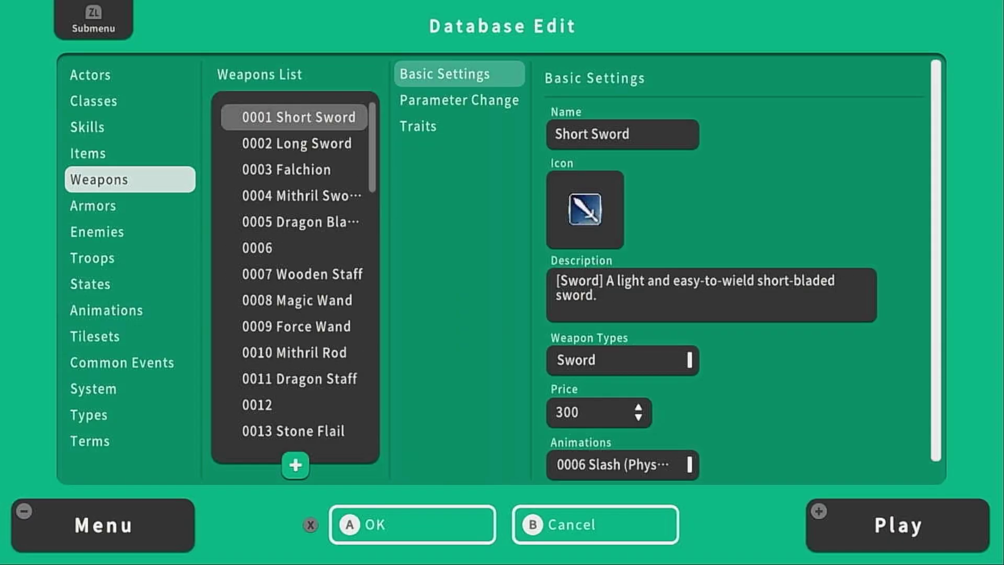
{"action": "key", "text": "Down"}
{"action": "key", "text": "Down"}
{"action": "key", "text": "Down"}
{"action": "key", "text": "Down"}
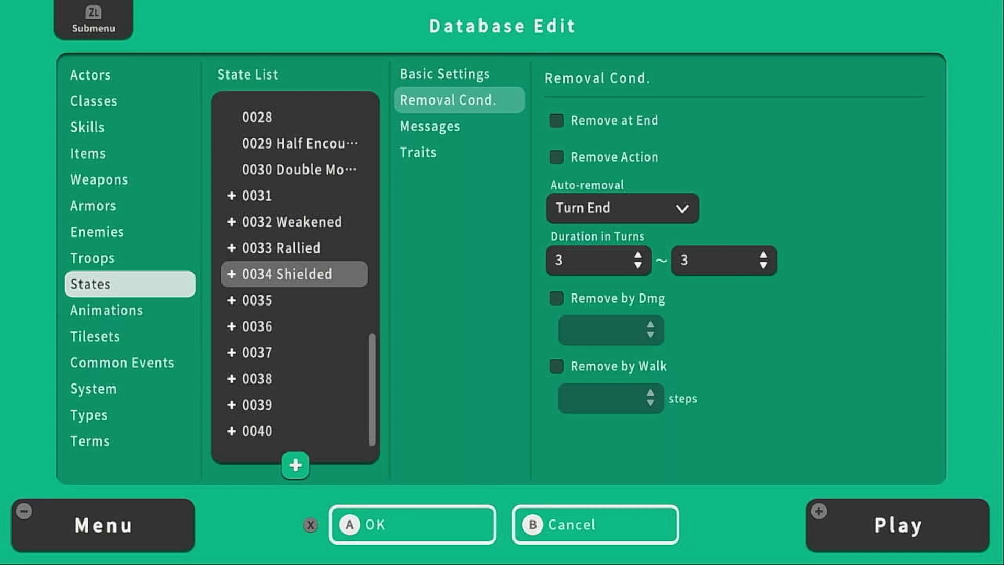
{"action": "key", "text": "Return"}
{"action": "key", "text": "Up"}
{"action": "key", "text": "Up"}
{"action": "key", "text": "Up"}
{"action": "key", "text": "Up"}
{"action": "key", "text": "Up"}
{"action": "key", "text": "Up"}
{"action": "key", "text": "Up"}
{"action": "key", "text": "Up"}
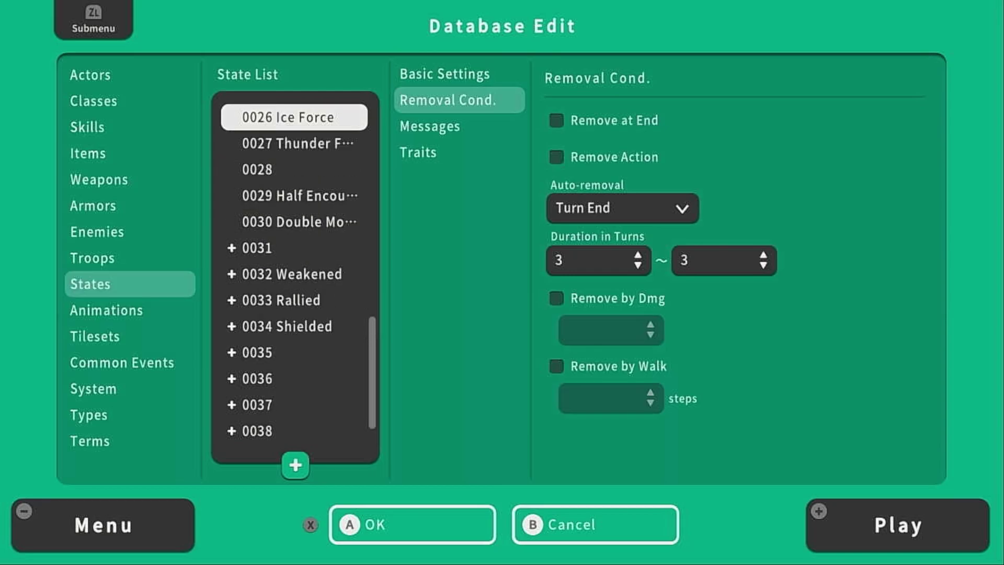
{"action": "key", "text": "Up"}
{"action": "key", "text": "Up"}
{"action": "key", "text": "Up"}
{"action": "key", "text": "Up"}
{"action": "key", "text": "Up"}
{"action": "key", "text": "Up"}
{"action": "key", "text": "Up"}
{"action": "key", "text": "Up"}
{"action": "key", "text": "Up"}
{"action": "key", "text": "Up"}
{"action": "key", "text": "Up"}
{"action": "key", "text": "Up"}
{"action": "key", "text": "Up"}
{"action": "key", "text": "Up"}
{"action": "key", "text": "Up"}
{"action": "key", "text": "Up"}
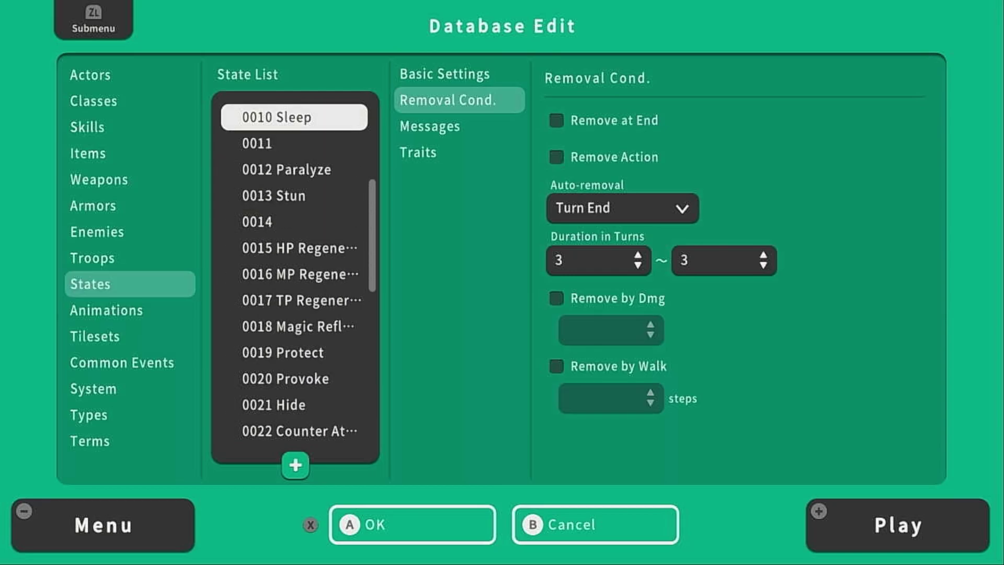
{"action": "key", "text": "Up"}
{"action": "key", "text": "Up"}
{"action": "key", "text": "Up"}
{"action": "key", "text": "Up"}
{"action": "key", "text": "Up"}
{"action": "key", "text": "Up"}
{"action": "key", "text": "Up"}
{"action": "key", "text": "Down"}
{"action": "key", "text": "ZL"}
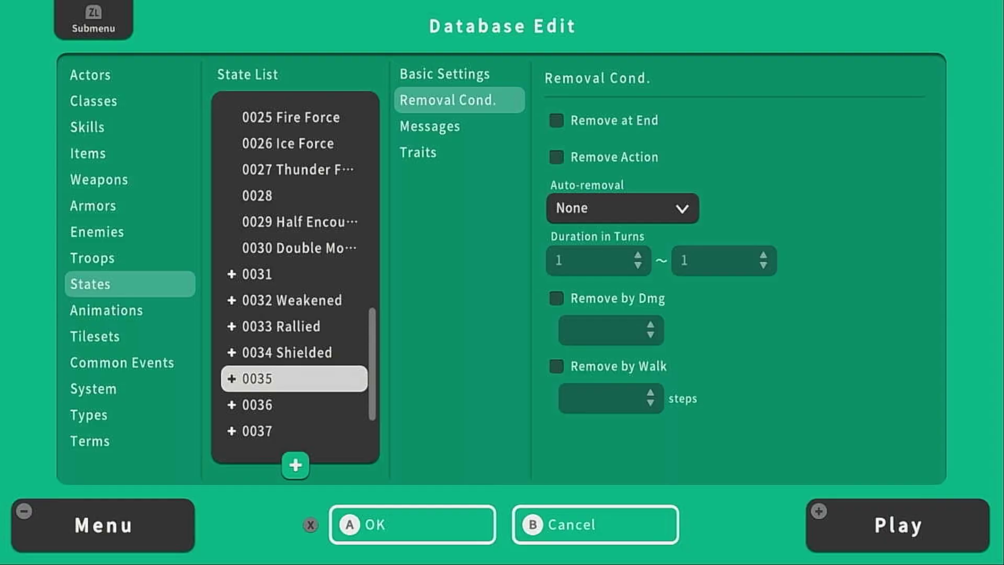
Paste the copied Poison state into the empty state entry 0035.
{"action": "key", "text": "Escape"}
{"action": "key", "text": "Right"}
{"action": "key", "text": "Return"}
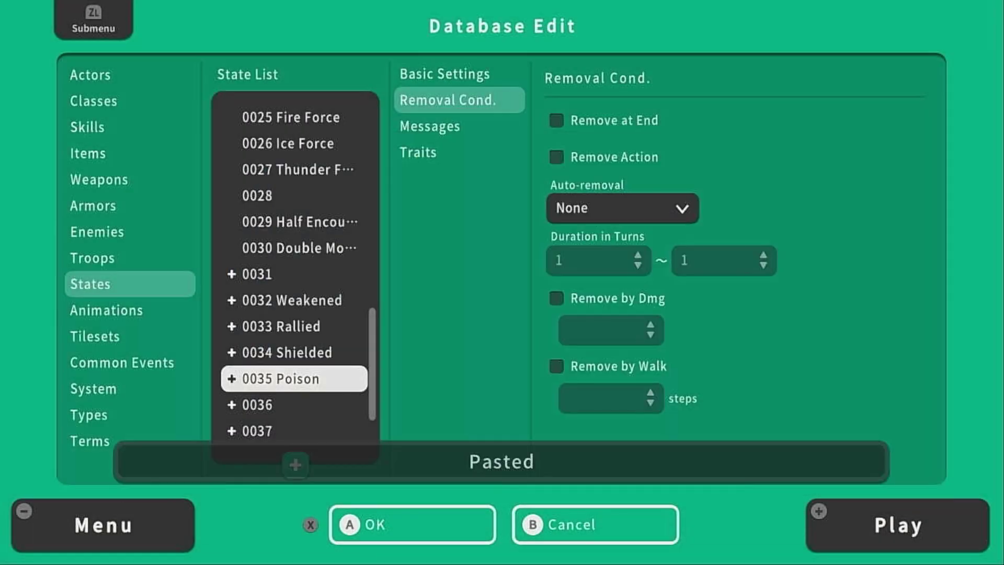
Rename state 0035 as Bleed.
{"action": "key", "text": "Right"}
{"action": "key", "text": "Up"}
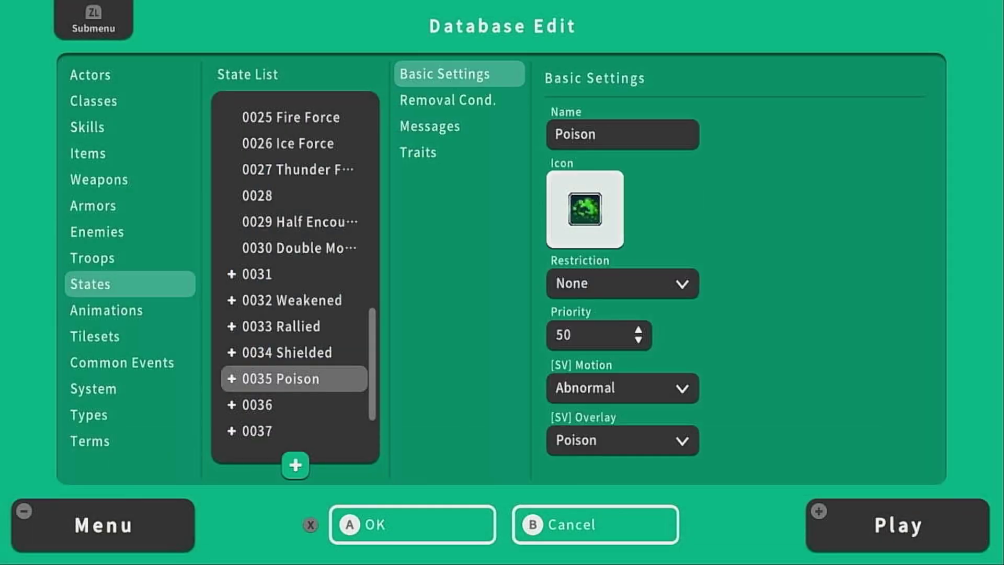
{"action": "key", "text": "Up"}
{"action": "key", "text": "Return"}
{"action": "key", "text": "BackSpace"}
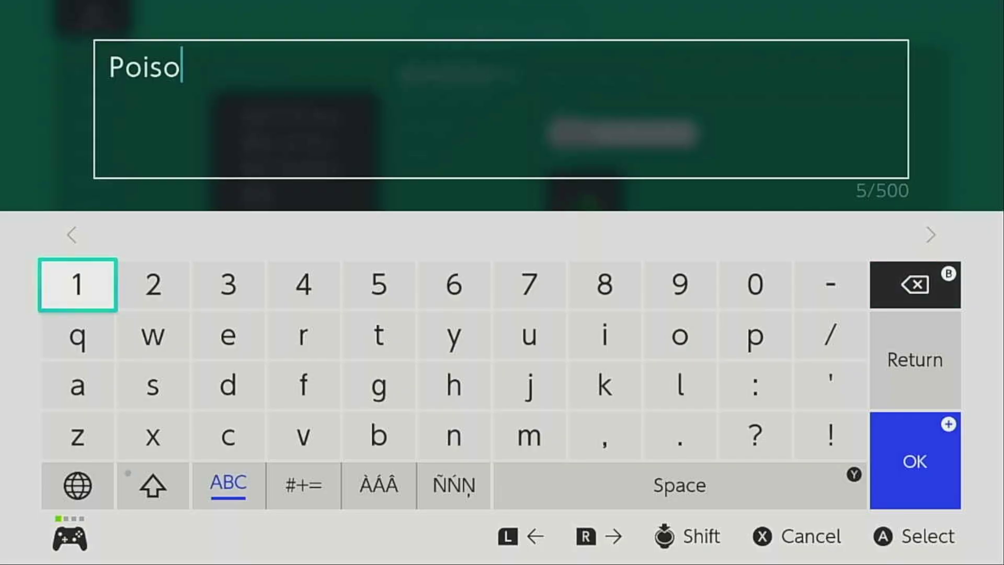
{"action": "key", "text": "BackSpace"}
{"action": "key", "text": "BackSpace"}
{"action": "key", "text": "BackSpace"}
{"action": "key", "text": "BackSpace"}
{"action": "key", "text": "BackSpace"}
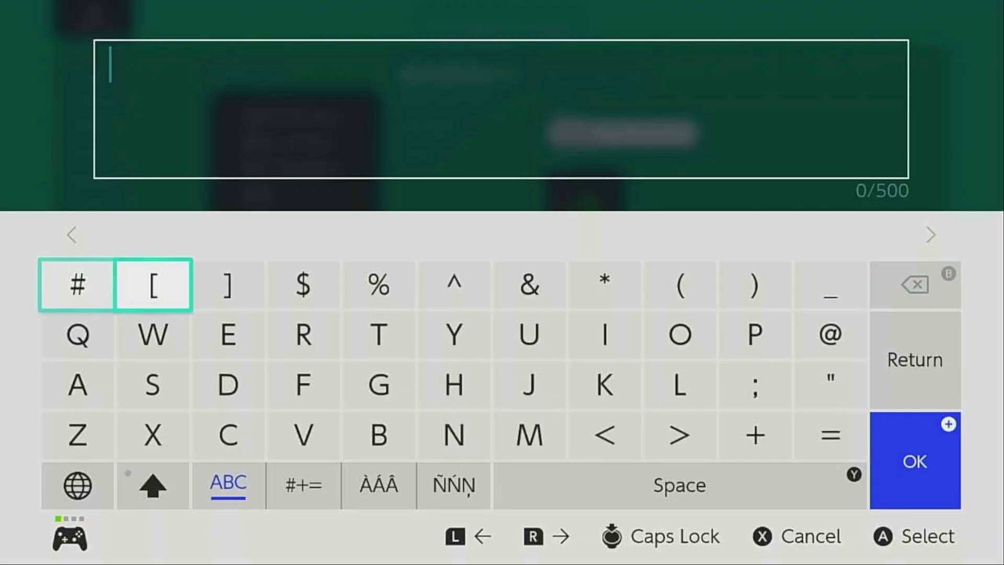
{"action": "type", "text": "B"}
{"action": "key", "text": "Right"}
{"action": "key", "text": "Right"}
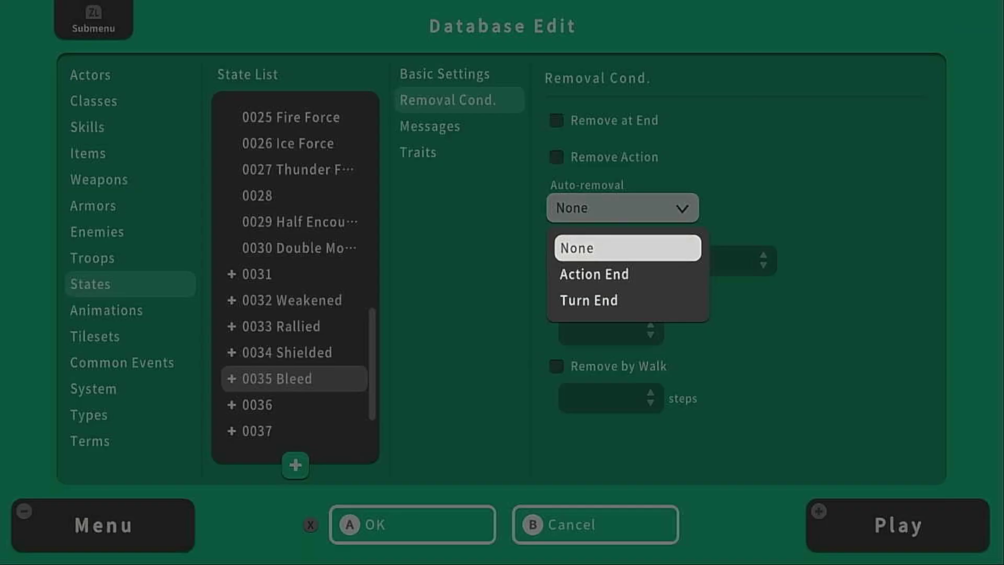
Set the auto-removal of the Bleed state to Turn End and open its duration in turns for editing.
{"action": "key", "text": "Down"}
{"action": "key", "text": "Down"}
{"action": "key", "text": "Return"}
{"action": "key", "text": "Down"}
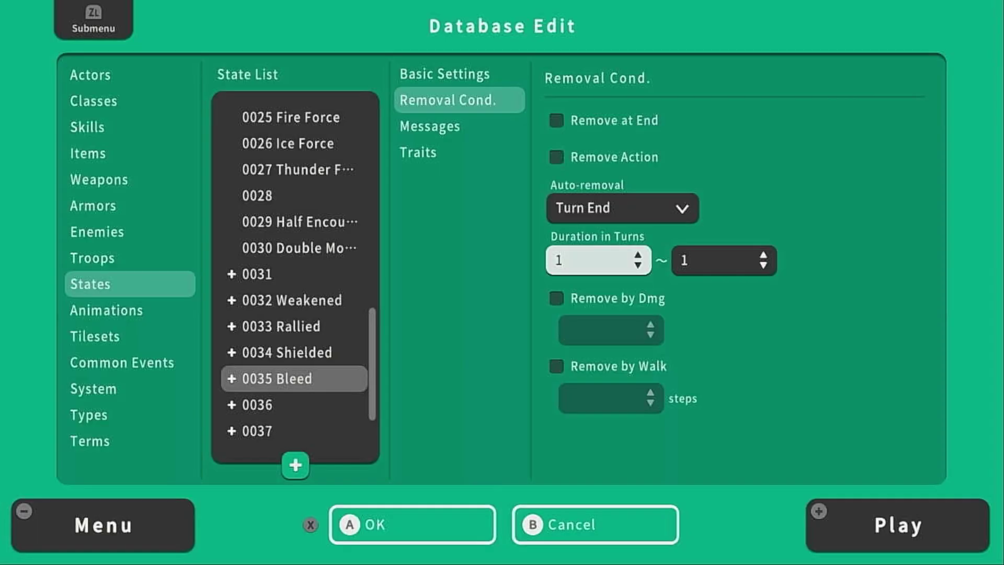
{"action": "key", "text": "Return"}
{"action": "key", "text": "y"}
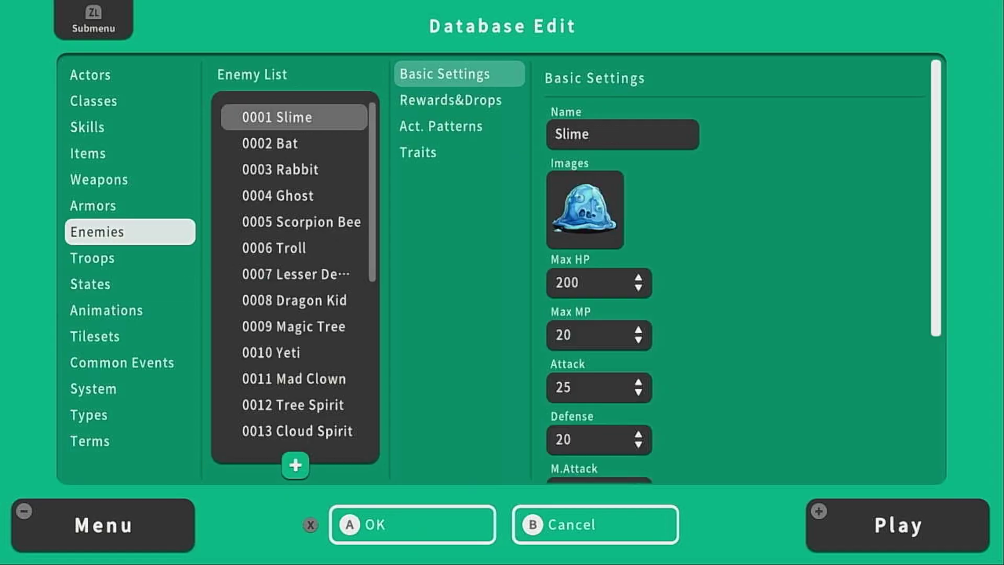
Give Piercing Shards an Add State effect with 0035 Bleed.
{"action": "key", "text": "Up"}
{"action": "key", "text": "Up"}
{"action": "key", "text": "Up"}
{"action": "key", "text": "Up"}
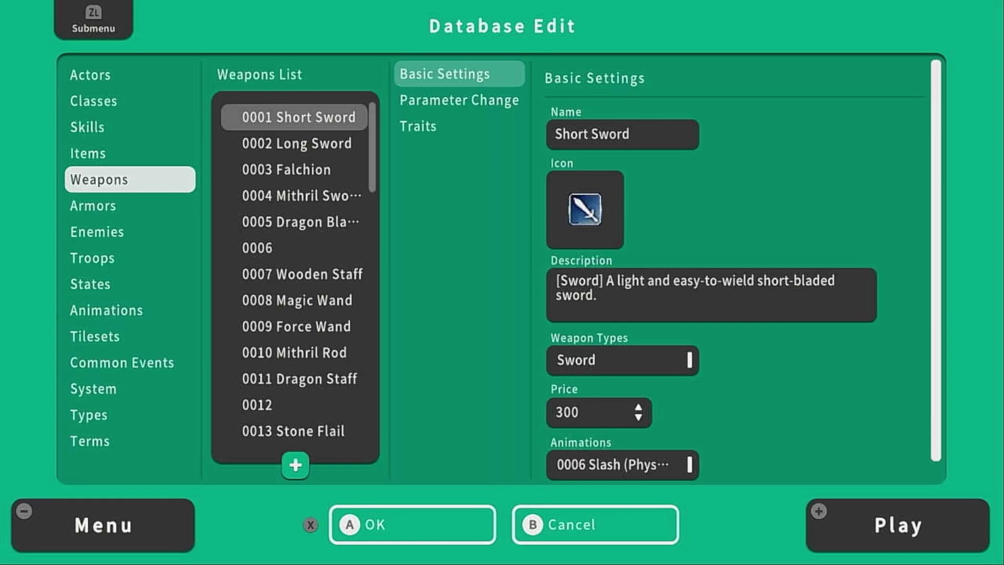
{"action": "key", "text": "Return"}
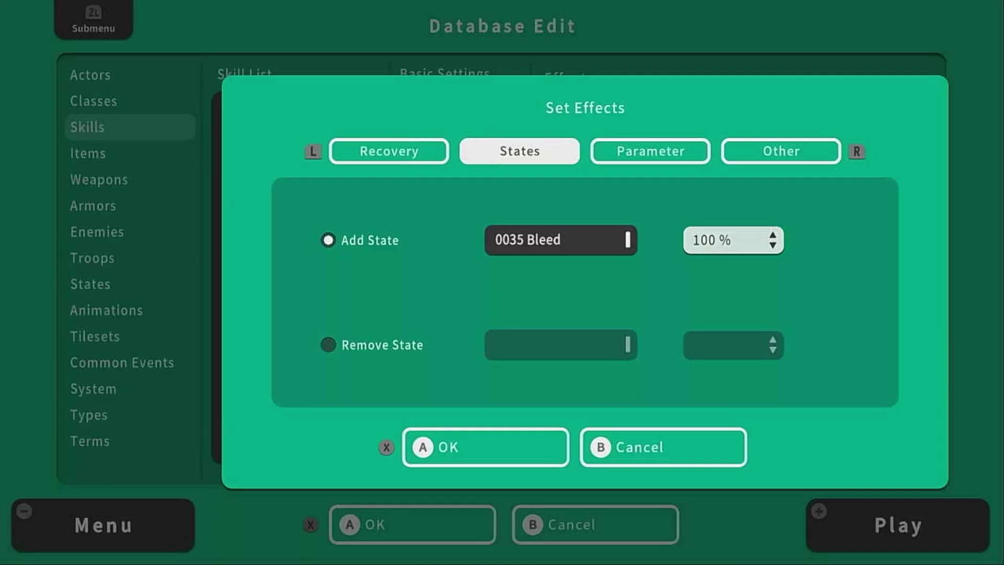
{"action": "key", "text": "Return"}
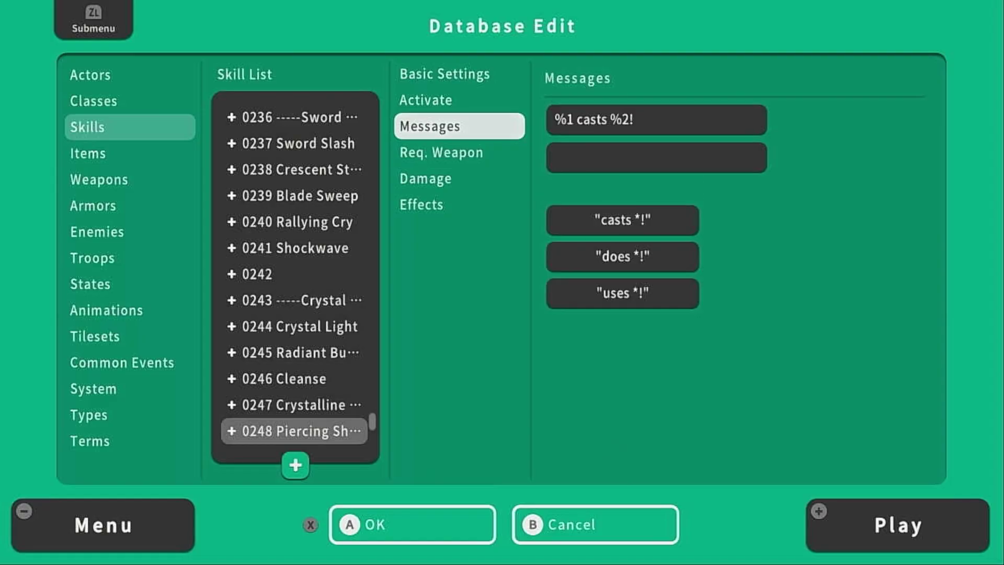
Review the basic settings of the custom Crystal Healer and Sword Fighter skills, from Piercing Shards up to Sword Slash and on to Rallying Cry.
{"action": "key", "text": "Up"}
{"action": "key", "text": "Up"}
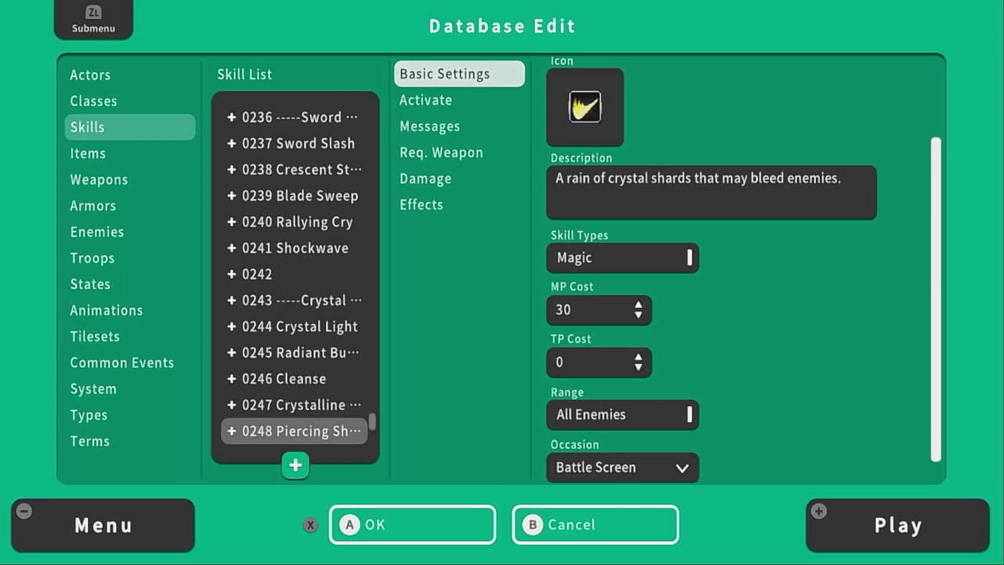
{"action": "key", "text": "Escape"}
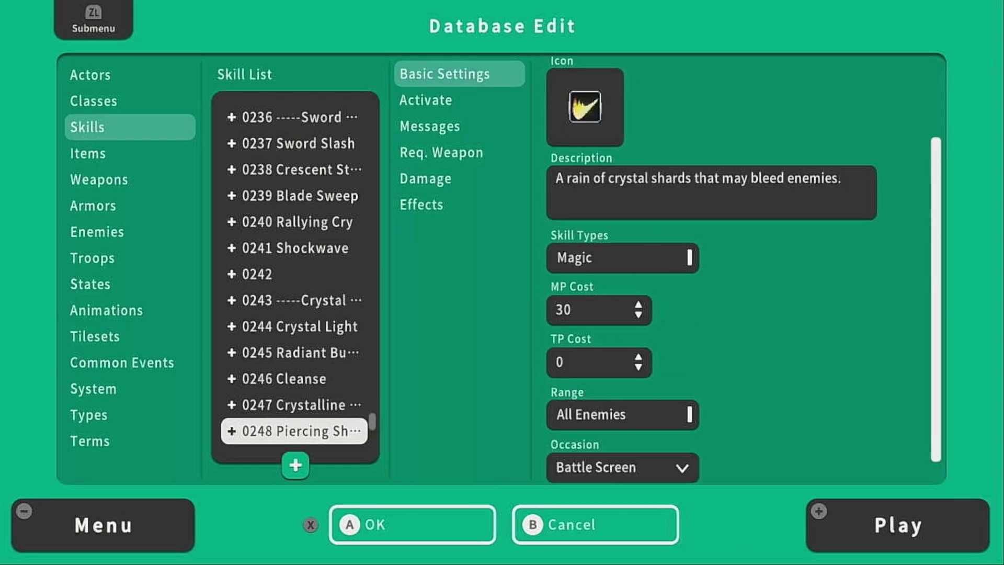
{"action": "key", "text": "Up"}
{"action": "key", "text": "Up"}
{"action": "key", "text": "Up"}
{"action": "key", "text": "Up"}
{"action": "key", "text": "Up"}
{"action": "key", "text": "Up"}
{"action": "key", "text": "Up"}
{"action": "key", "text": "Up"}
{"action": "key", "text": "Up"}
{"action": "key", "text": "Up"}
{"action": "key", "text": "Up"}
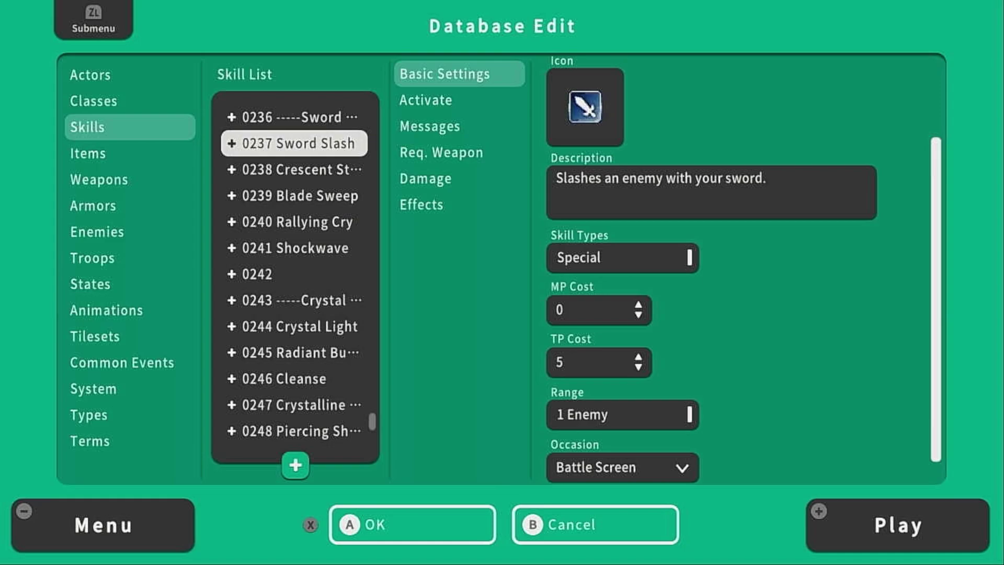
{"action": "key", "text": "Down"}
{"action": "key", "text": "Down"}
{"action": "key", "text": "Down"}
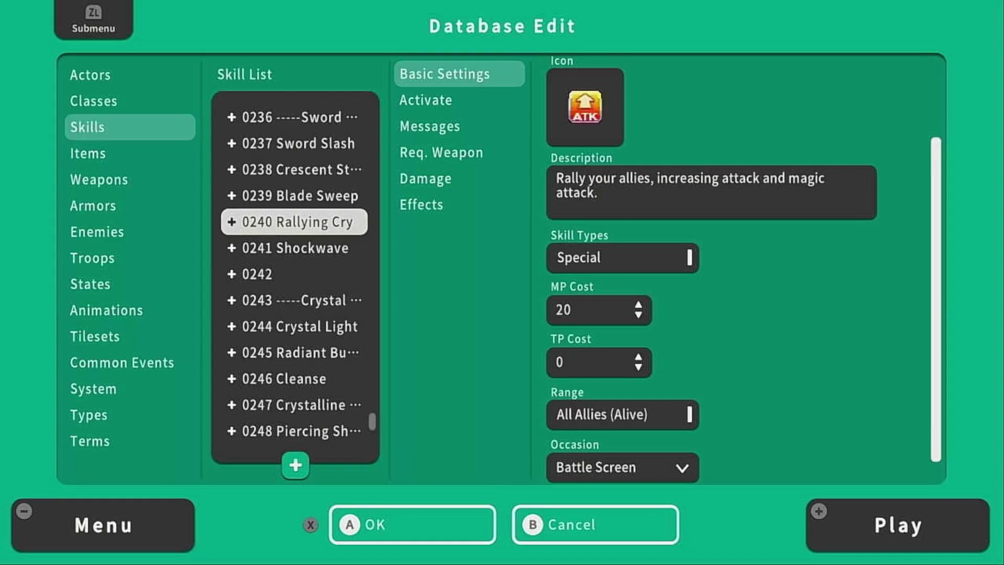
Open the list of skills that the 0009 Sword Fighter class learns.
{"action": "key", "text": "Escape"}
{"action": "key", "text": "Up"}
{"action": "key", "text": "Return"}
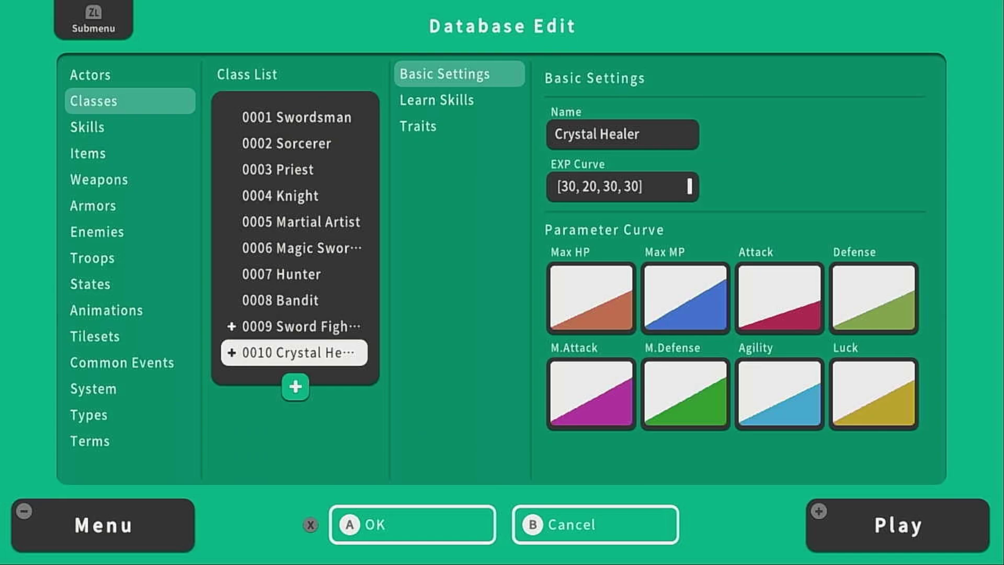
{"action": "key", "text": "Up"}
{"action": "key", "text": "Return"}
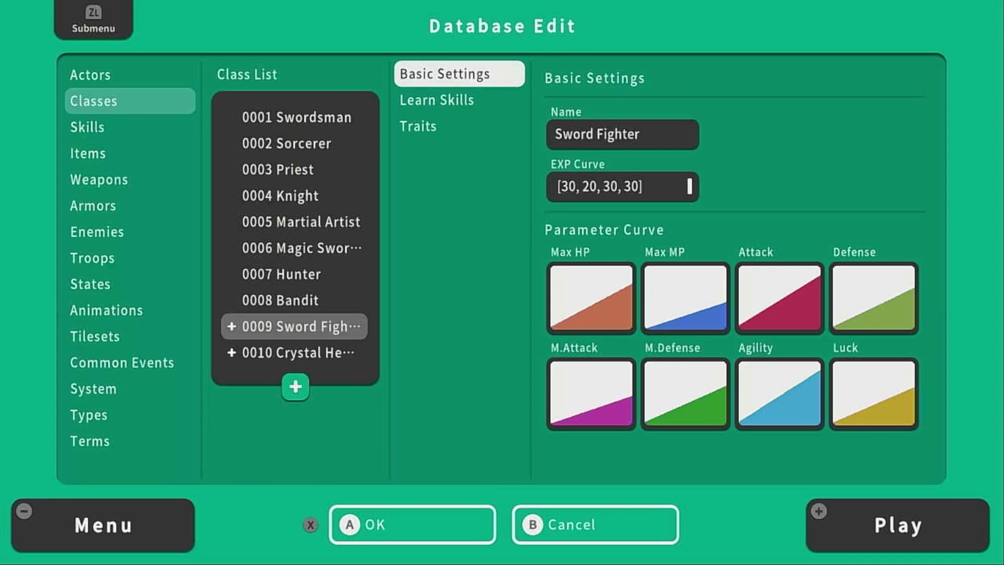
{"action": "key", "text": "Down"}
{"action": "key", "text": "Return"}
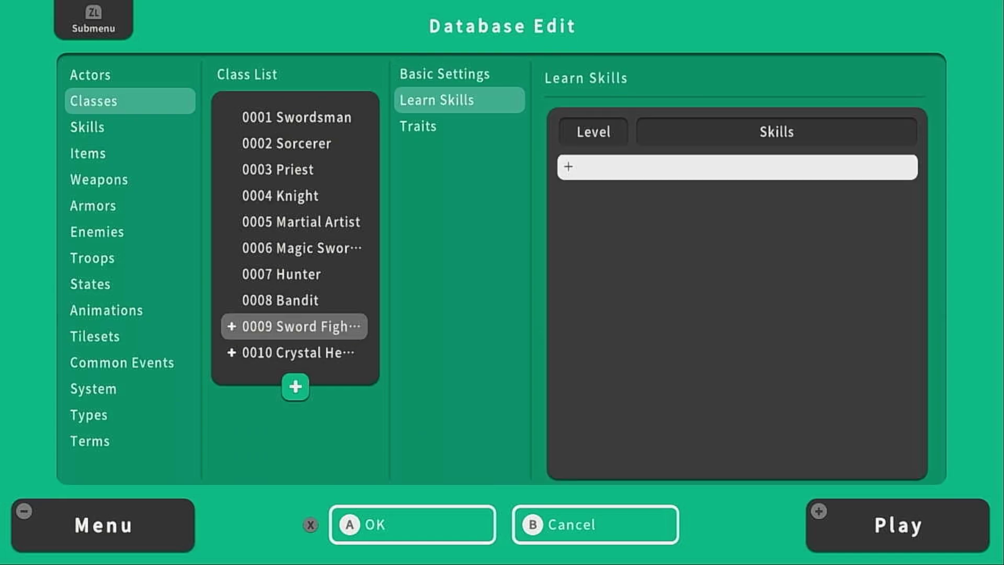
Make the Sword Fighter class learn 0237 Sword Slash at level 1.
{"action": "key", "text": "Return"}
{"action": "key", "text": "Down"}
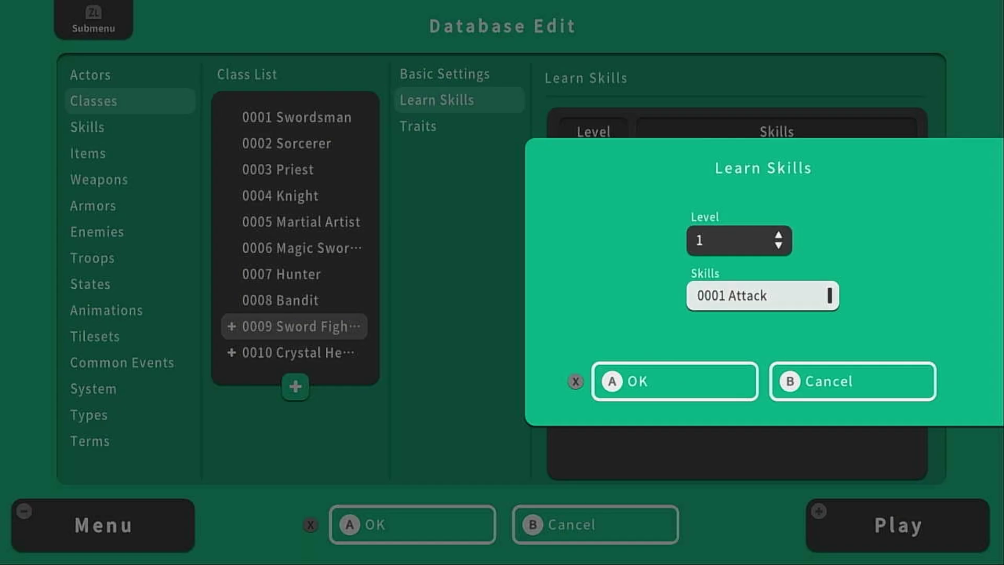
{"action": "key", "text": "Return"}
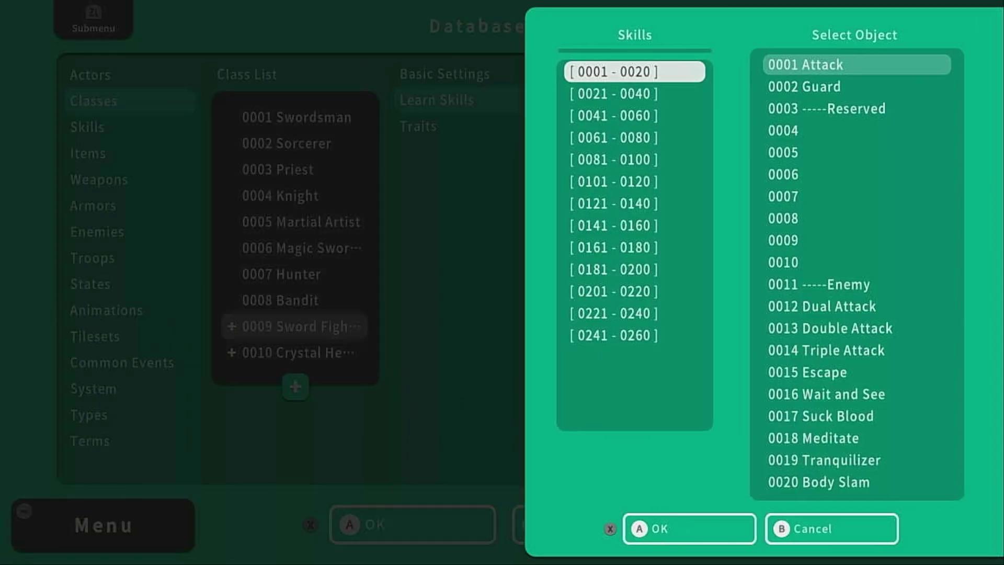
{"action": "key", "text": "Up"}
{"action": "key", "text": "Up"}
{"action": "key", "text": "Right"}
{"action": "key", "text": "Down"}
{"action": "key", "text": "Down"}
{"action": "key", "text": "Down"}
{"action": "key", "text": "Down"}
{"action": "key", "text": "Down"}
{"action": "key", "text": "Down"}
{"action": "key", "text": "Down"}
{"action": "key", "text": "Down"}
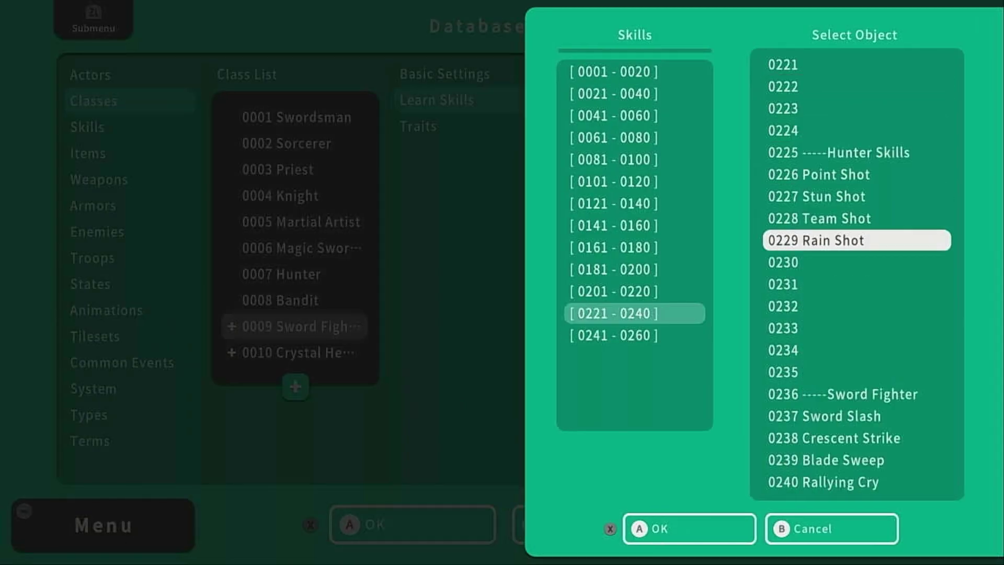
{"action": "key", "text": "Down"}
{"action": "key", "text": "Down"}
{"action": "key", "text": "Down"}
{"action": "key", "text": "Down"}
{"action": "key", "text": "Down"}
{"action": "key", "text": "Down"}
{"action": "key", "text": "Down"}
{"action": "key", "text": "Down"}
{"action": "key", "text": "Return"}
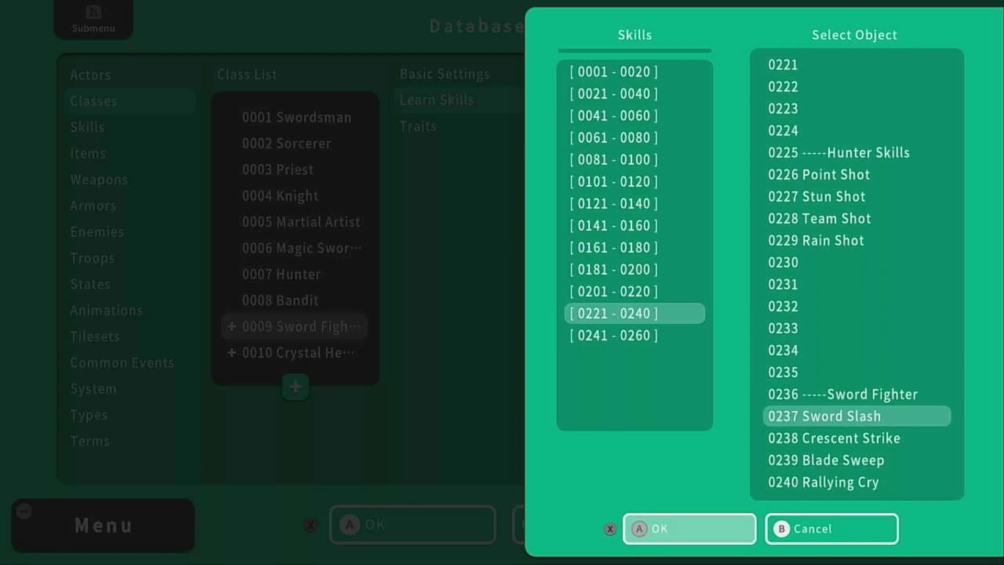
{"action": "key", "text": "Return"}
Make the Sword Fighter class learn Crescent Strike at level 2, Blade Sweep at 3, Rallying Cry at 4 and Shockwave at 5.
{"action": "key", "text": "Return"}
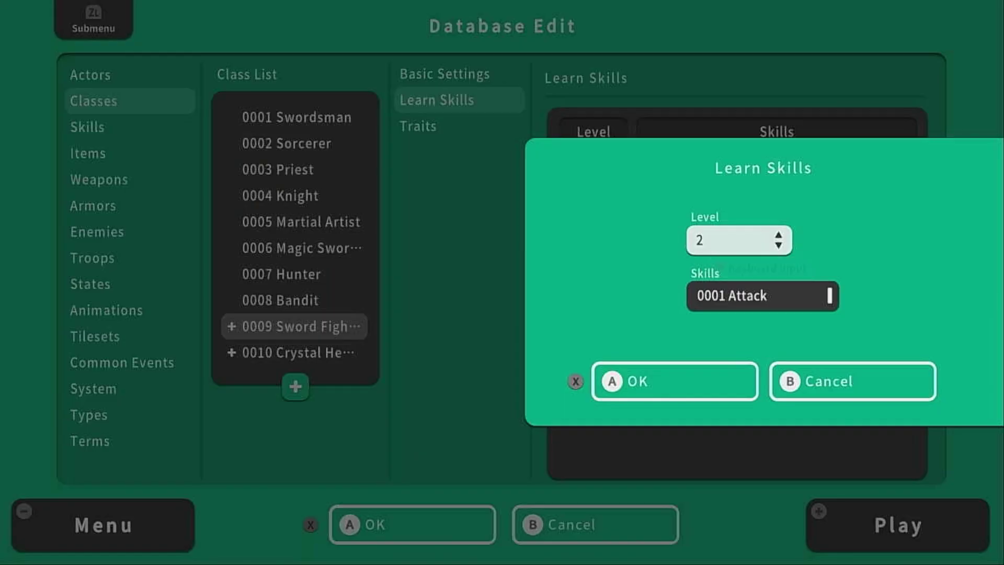
{"action": "key", "text": "Return"}
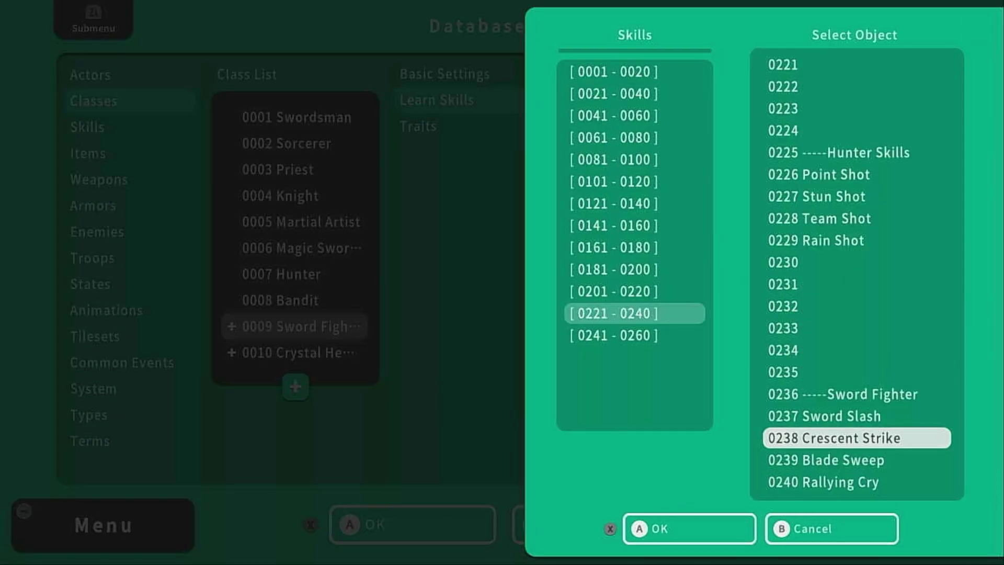
{"action": "key", "text": "Return"}
{"action": "key", "text": "Return"}
{"action": "key", "text": "Return"}
{"action": "key", "text": "Return"}
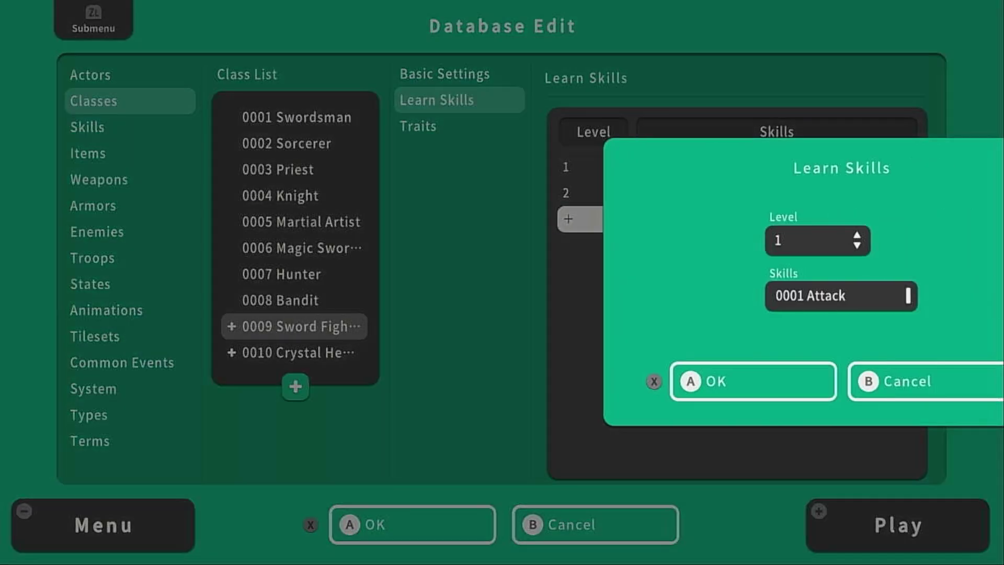
{"action": "key", "text": "Down"}
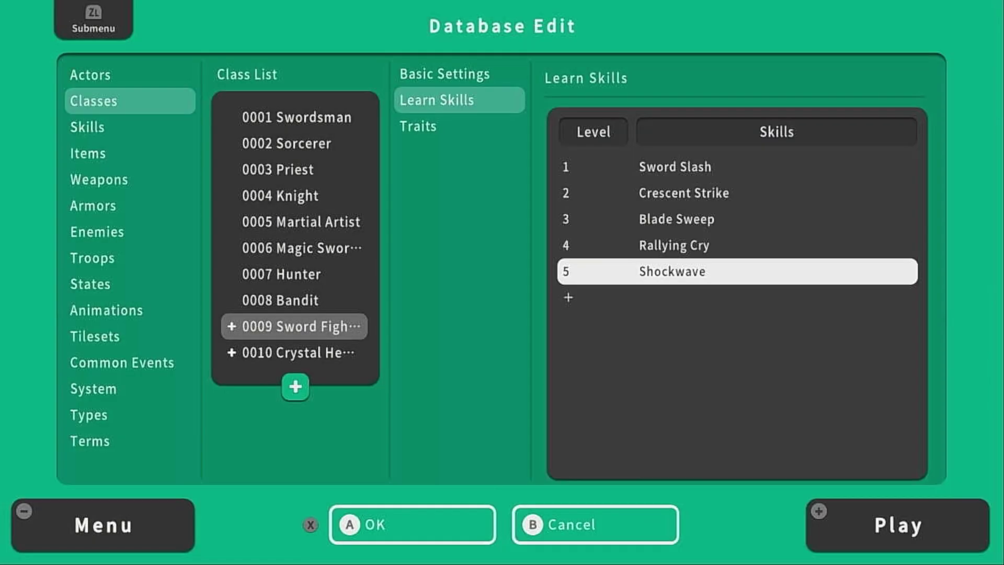
Make the 0010 Crystal Healer class learn Crystal Light, Radiant Burst, Cleanse, Crystalline Shield and Piercing Shards at levels 1 to 5 respectively.
{"action": "key", "text": "Escape"}
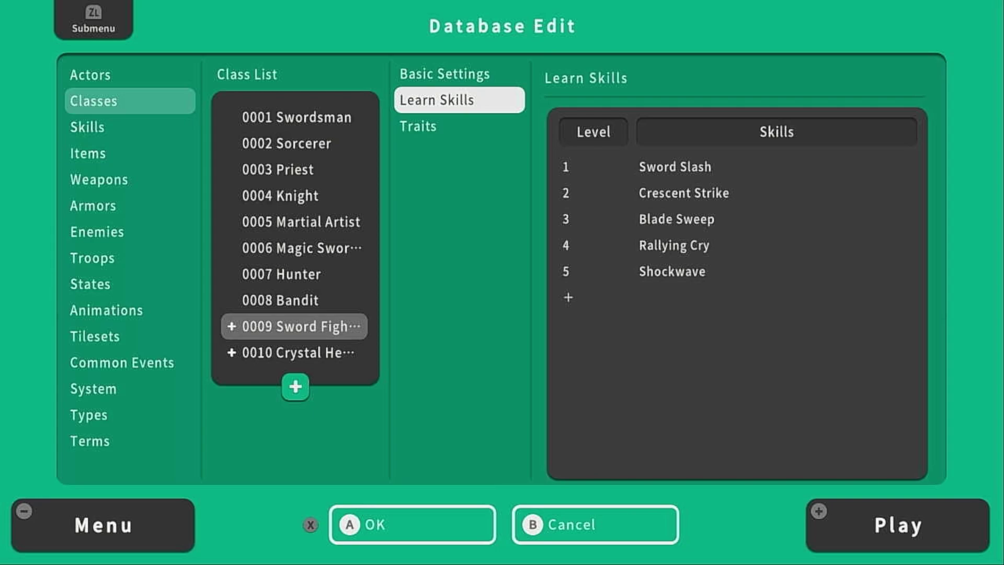
{"action": "key", "text": "Escape"}
{"action": "key", "text": "Down"}
{"action": "key", "text": "Return"}
{"action": "key", "text": "Return"}
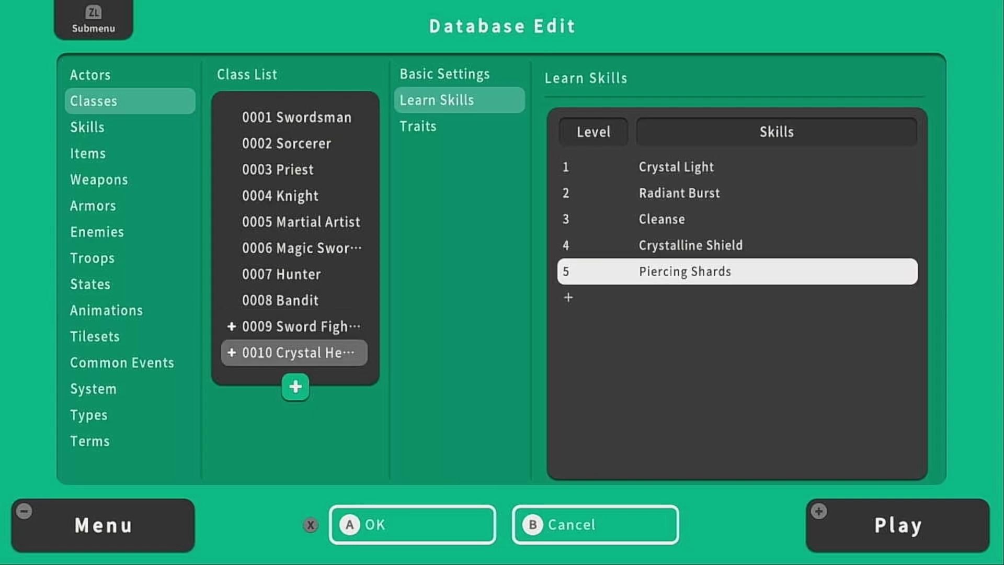
{"action": "key", "text": "Down"}
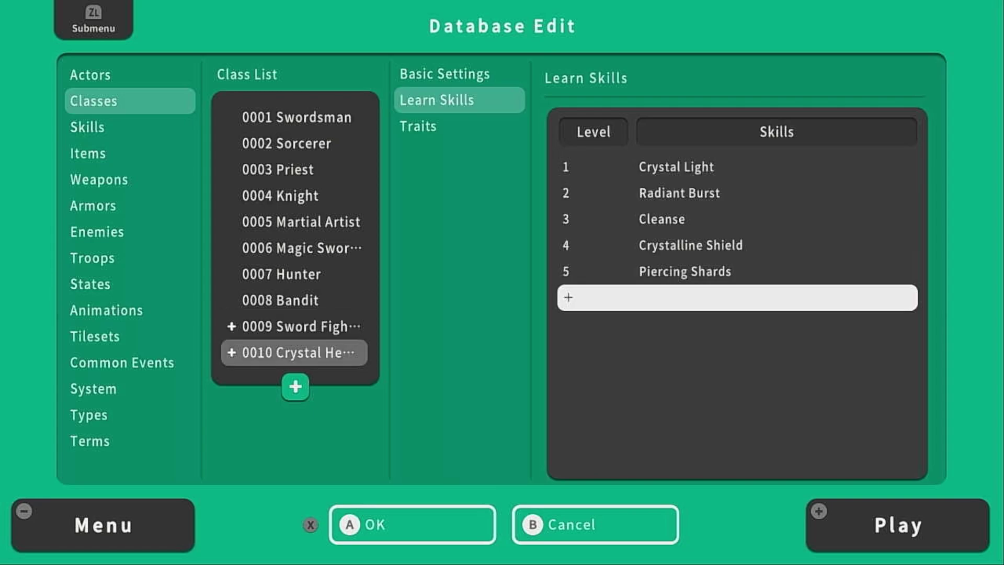
{"action": "key", "text": "Escape"}
{"action": "key", "text": "Escape"}
{"action": "key", "text": "Escape"}
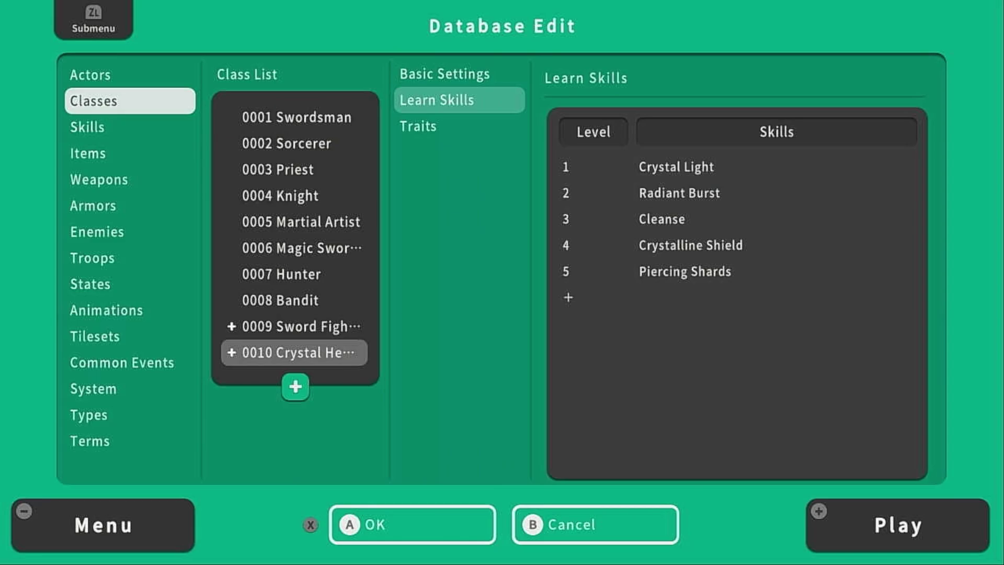
Open the Battle Test setup for the 0001 Slime, Bat troop.
{"action": "key", "text": "Down"}
{"action": "key", "text": "Down"}
{"action": "key", "text": "Down"}
{"action": "key", "text": "Down"}
{"action": "key", "text": "Down"}
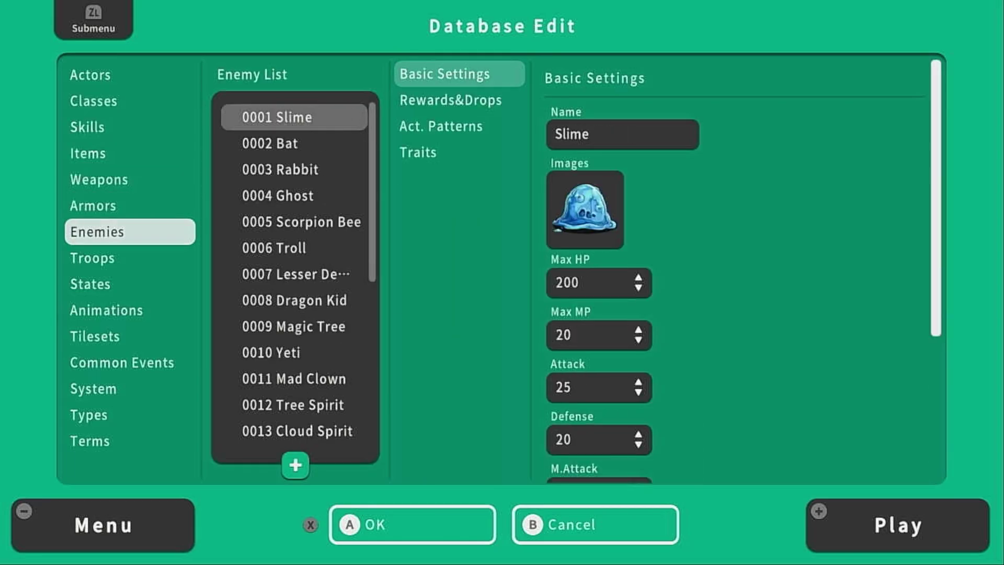
{"action": "key", "text": "Down"}
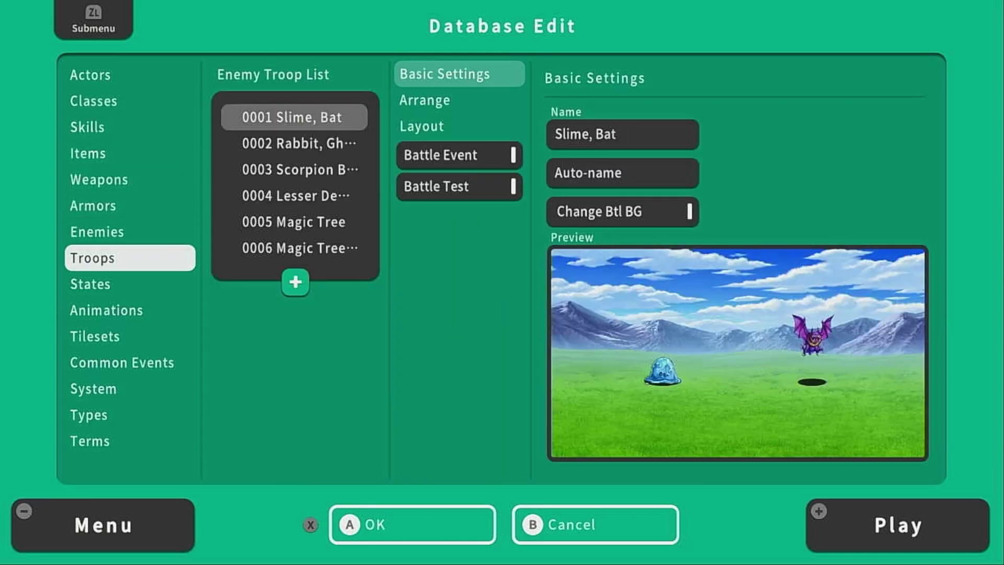
{"action": "key", "text": "Right"}
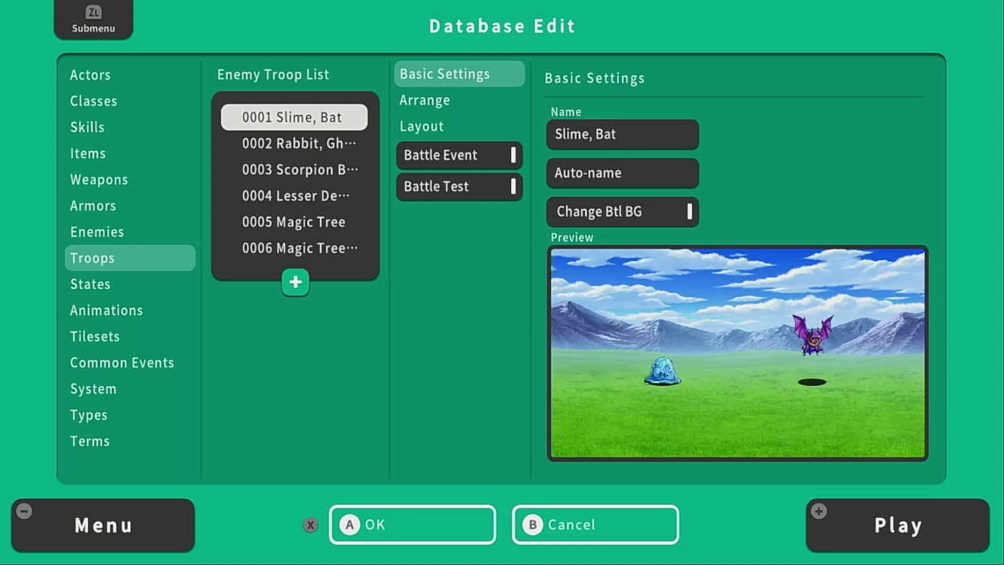
{"action": "key", "text": "Right"}
{"action": "key", "text": "Down"}
{"action": "key", "text": "Down"}
{"action": "key", "text": "Down"}
{"action": "key", "text": "Down"}
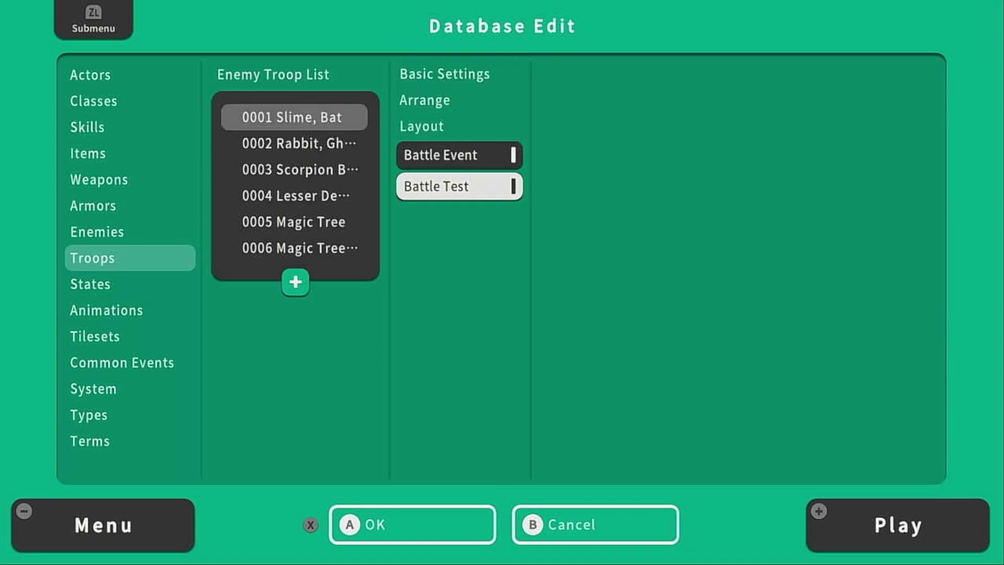
{"action": "key", "text": "Return"}
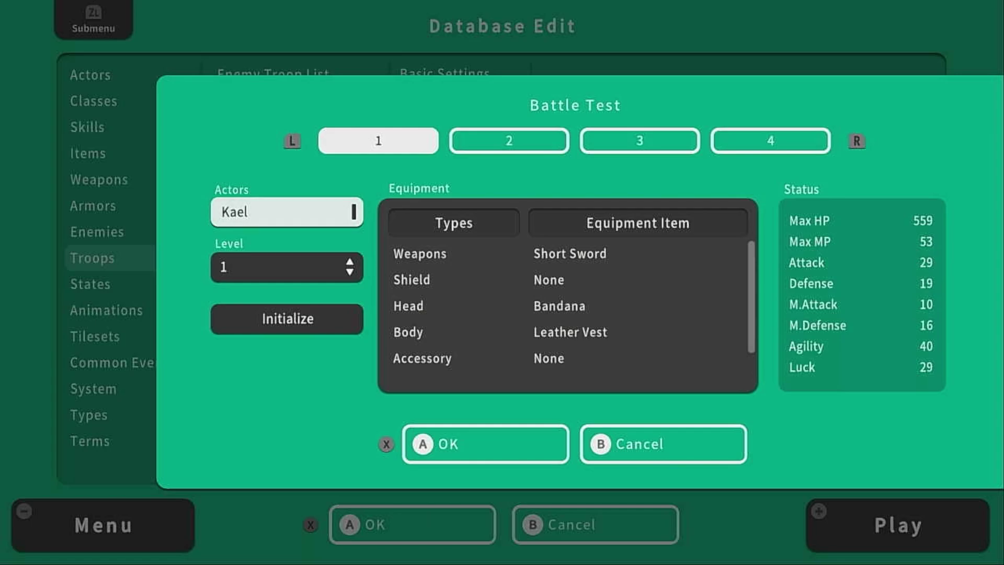
Set Kael's level to 5 in the first party slot of the battle test.
{"action": "key", "text": "Down"}
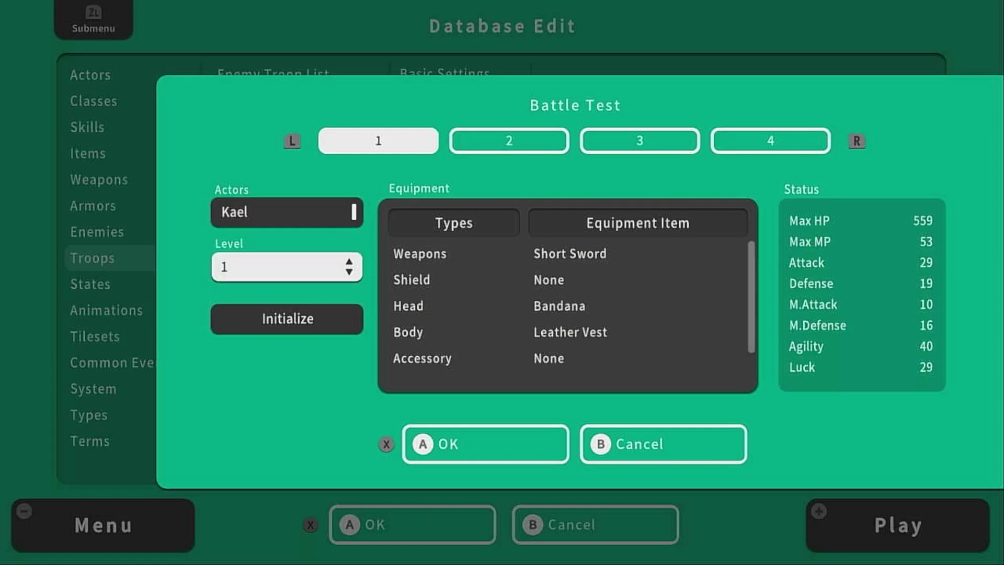
{"action": "key", "text": "Return"}
{"action": "key", "text": "Up"}
{"action": "key", "text": "Up"}
{"action": "key", "text": "Up"}
{"action": "key", "text": "Up"}
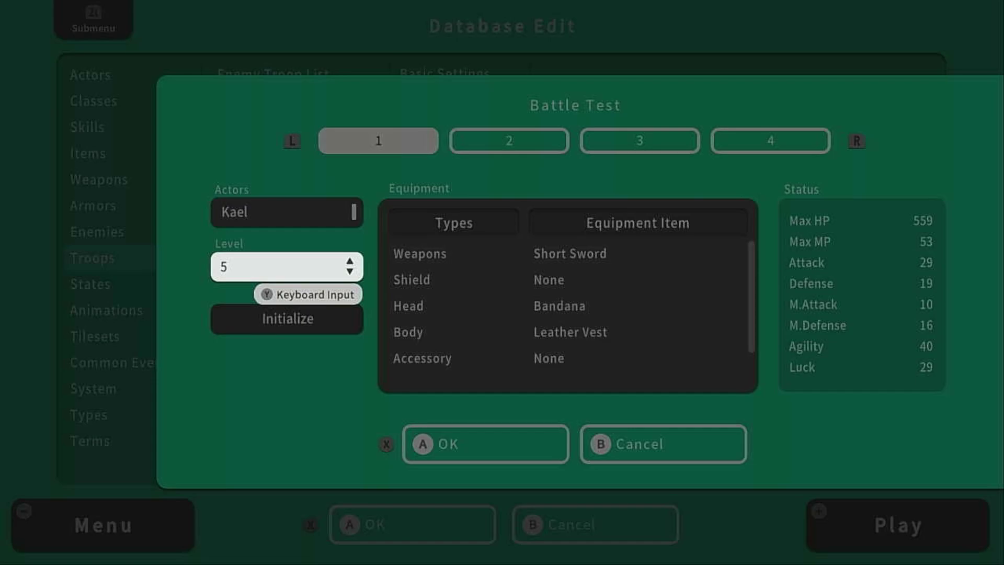
{"action": "key", "text": "Return"}
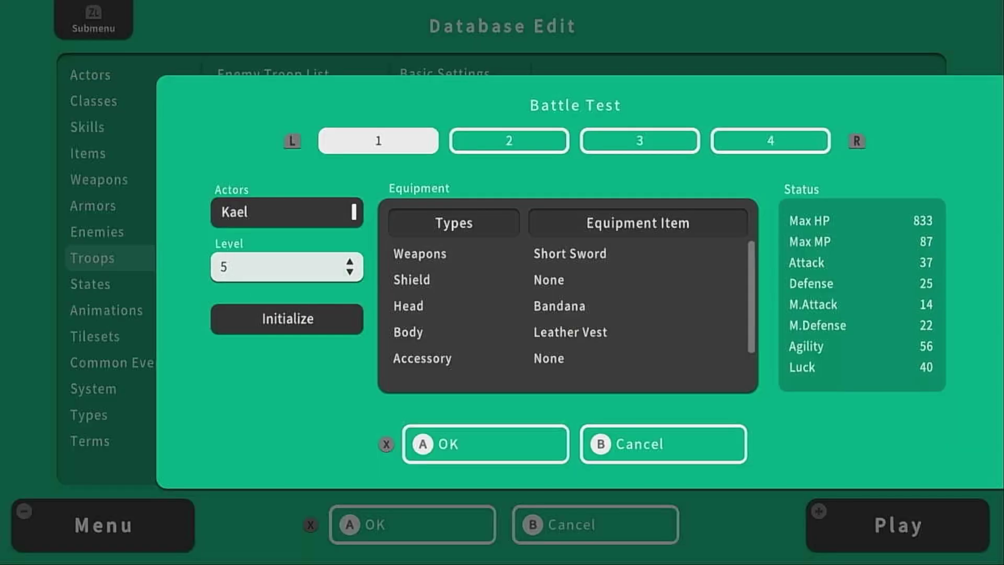
Assign Lyra to the second party slot of the battle test.
{"action": "key", "text": "r"}
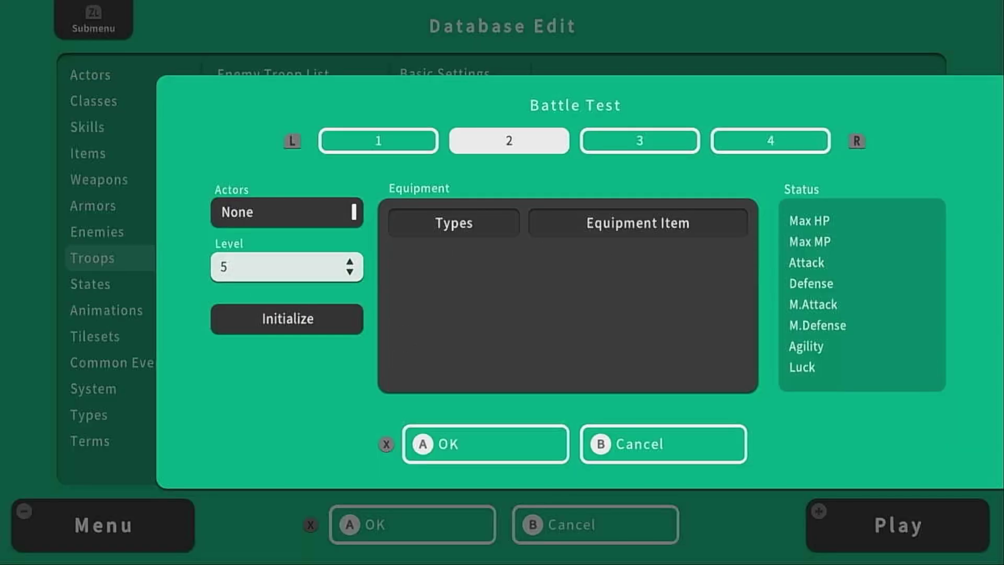
{"action": "key", "text": "Up"}
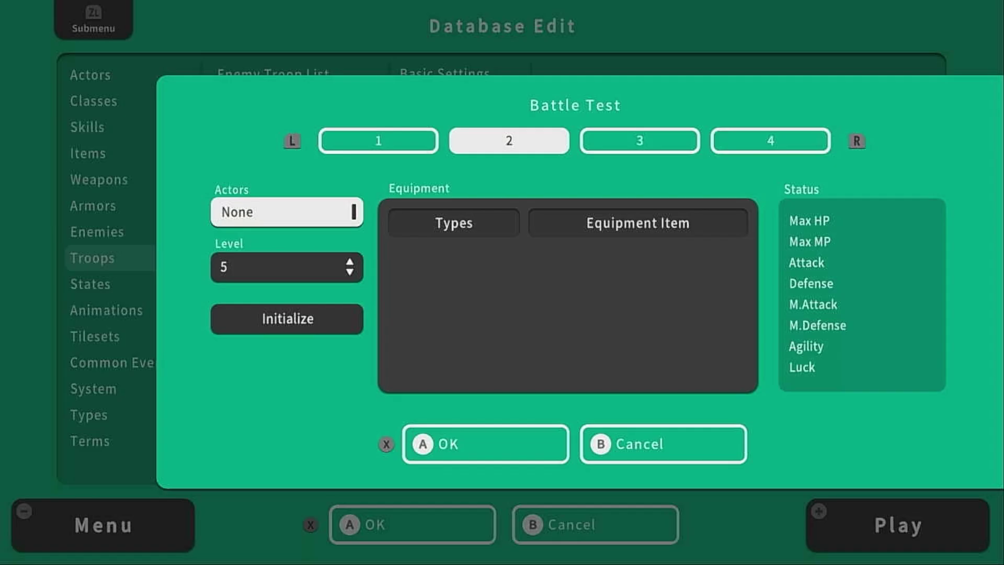
{"action": "key", "text": "Return"}
{"action": "key", "text": "Down"}
{"action": "key", "text": "Return"}
{"action": "key", "text": "Down"}
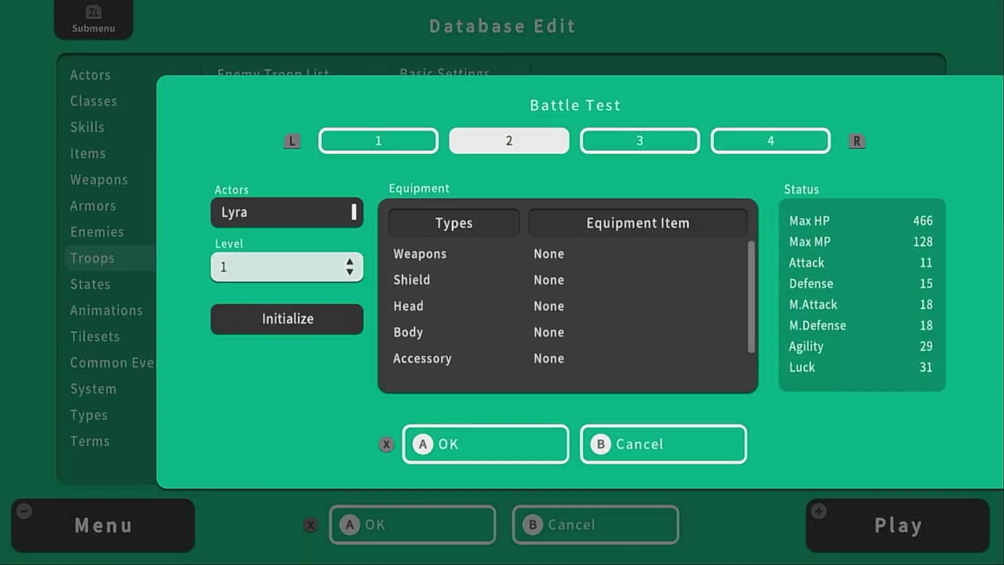
Set Lyra's level to 5 for the battle test.
{"action": "key", "text": "Return"}
{"action": "key", "text": "Up"}
{"action": "key", "text": "Up"}
{"action": "key", "text": "Up"}
{"action": "key", "text": "Up"}
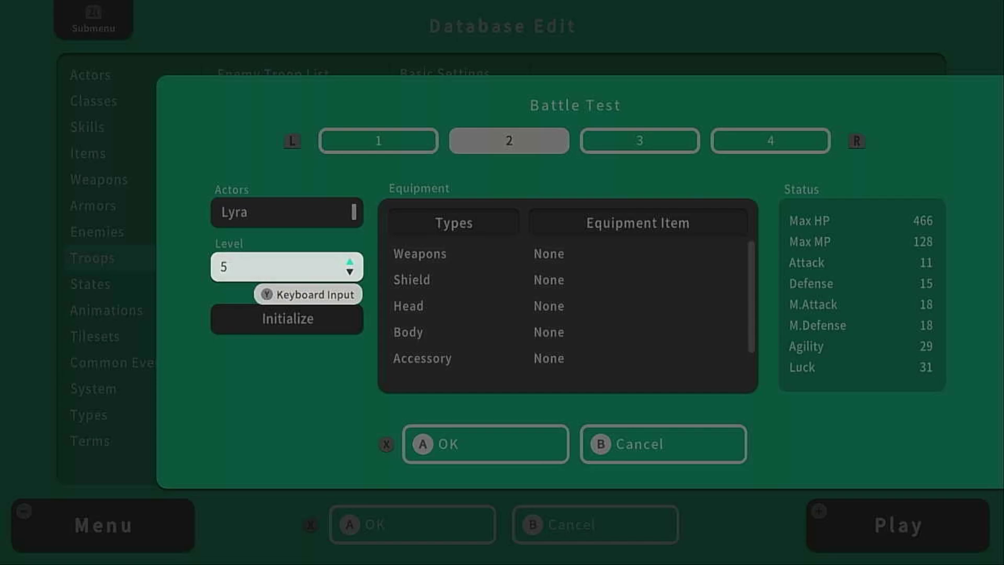
{"action": "key", "text": "Return"}
{"action": "key", "text": "Right"}
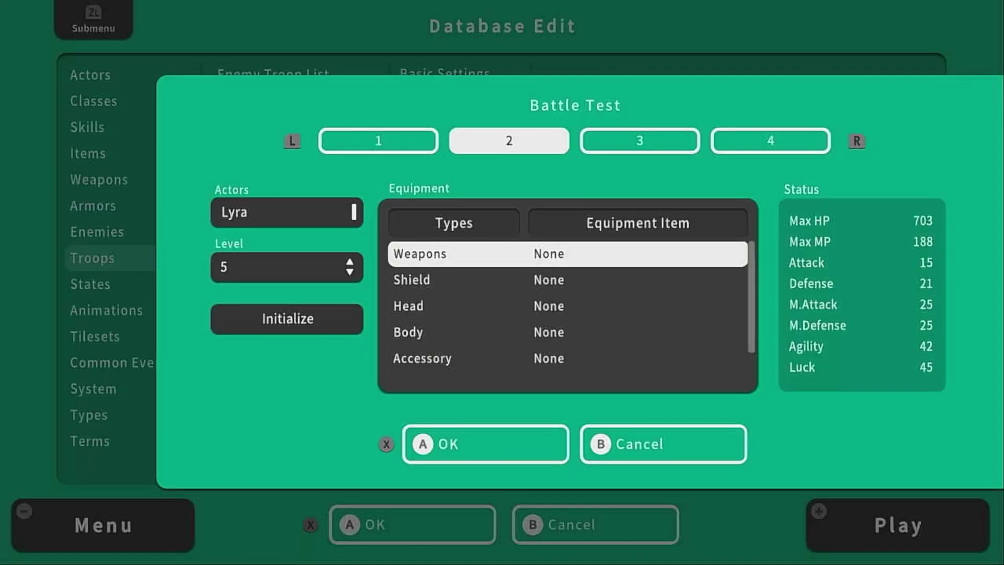
{"action": "key", "text": "Return"}
{"action": "key", "text": "x"}
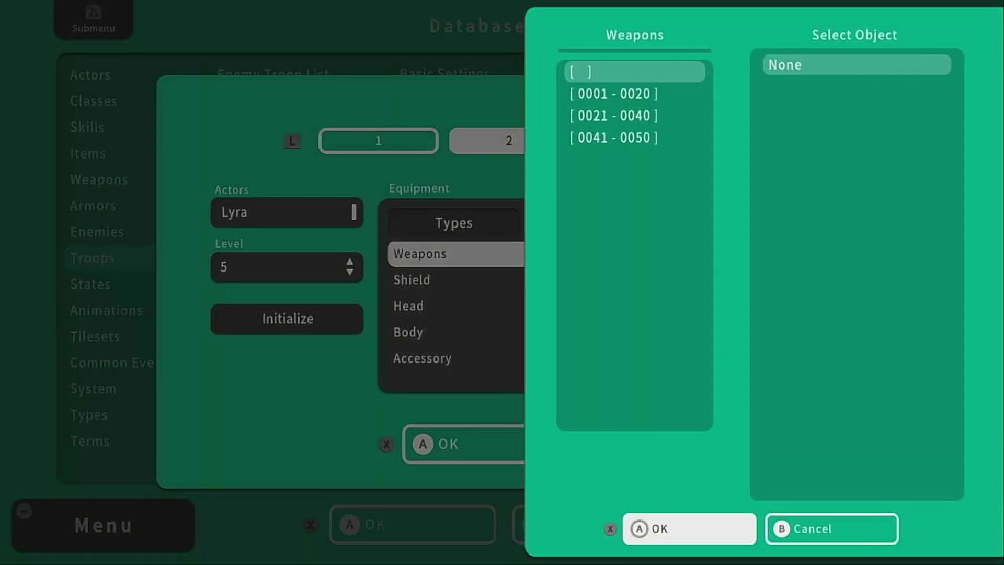
{"action": "key", "text": "x"}
{"action": "key", "text": "Down"}
{"action": "key", "text": "Right"}
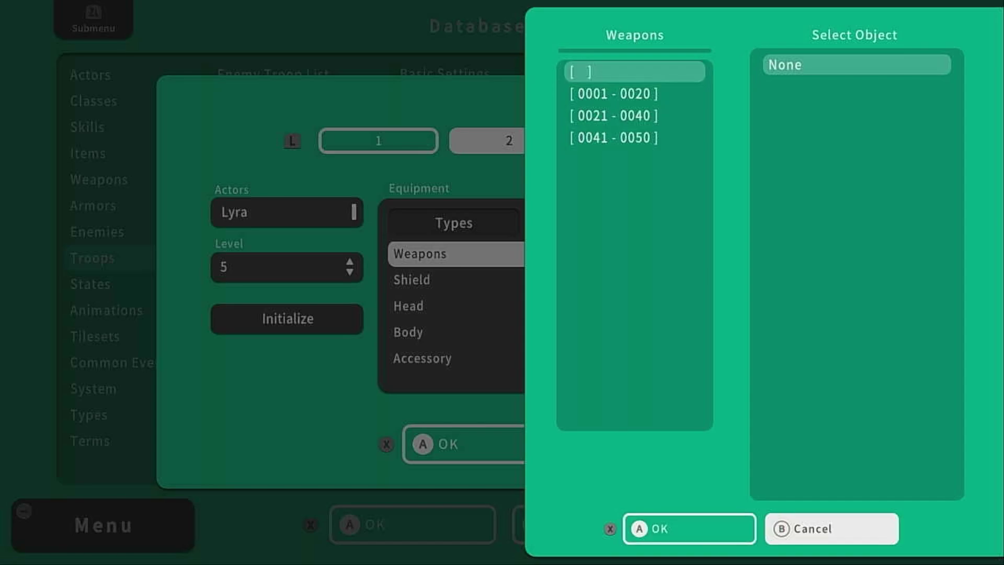
{"action": "key", "text": "Return"}
{"action": "key", "text": "Left"}
{"action": "key", "text": "l"}
{"action": "key", "text": "r"}
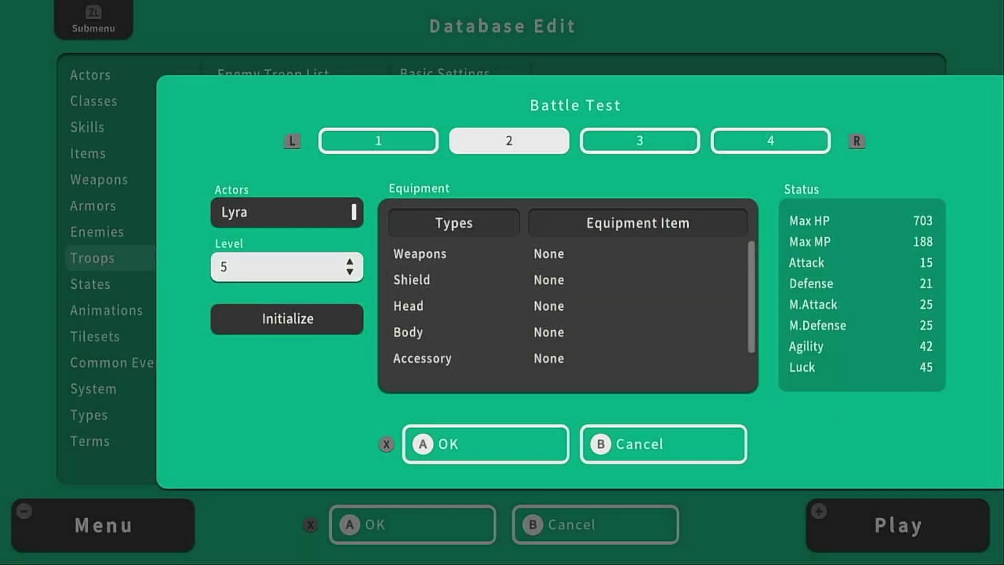
Start the battle test against the Slime and Bat and choose to fight.
{"action": "key", "text": "l"}
{"action": "key", "text": "Down"}
{"action": "key", "text": "Return"}
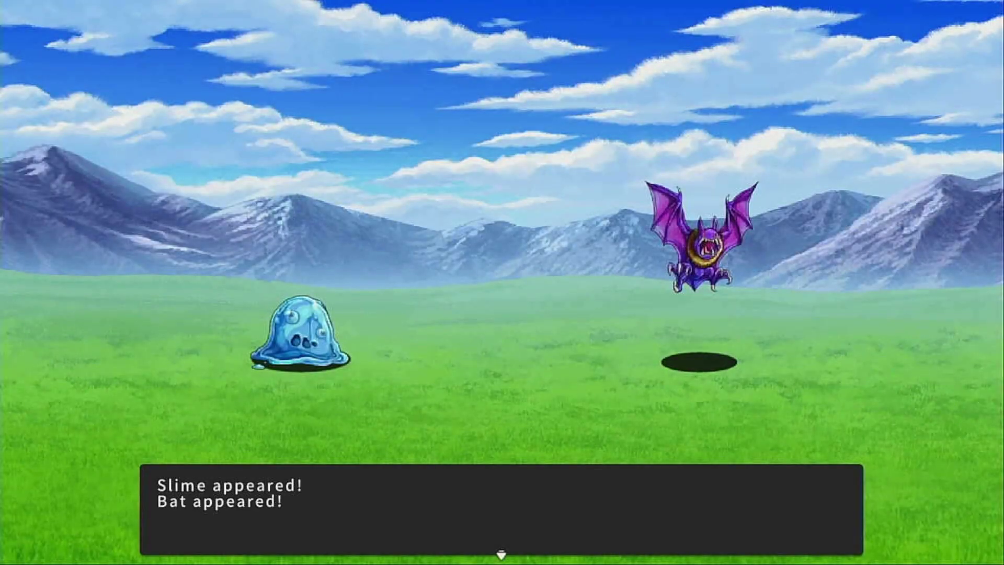
{"action": "key", "text": "Return"}
{"action": "key", "text": "Return"}
Examine Kael's Special skills, their costs and their descriptions in the battle.
{"action": "key", "text": "Down"}
{"action": "key", "text": "Return"}
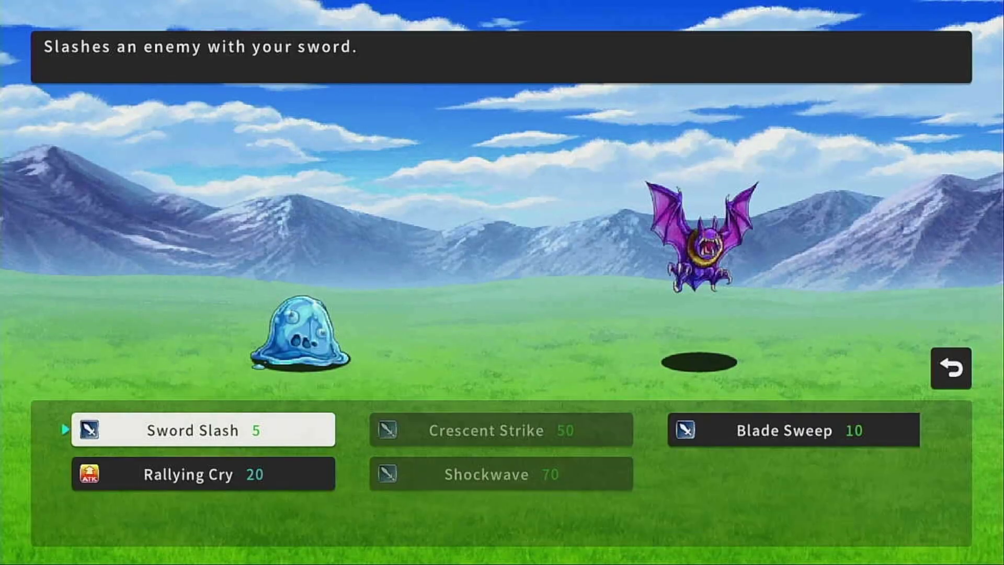
{"action": "key", "text": "Escape"}
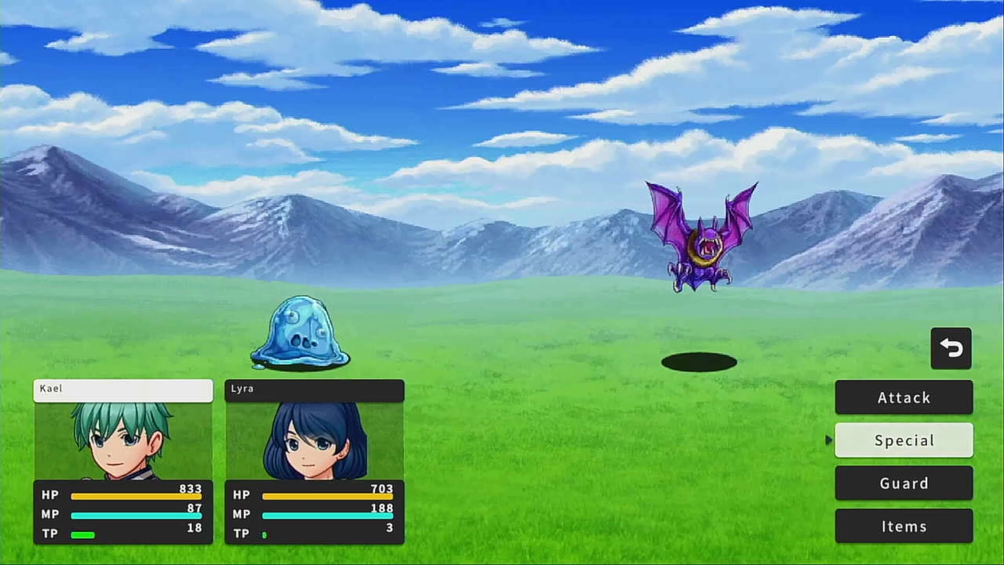
{"action": "key", "text": "Return"}
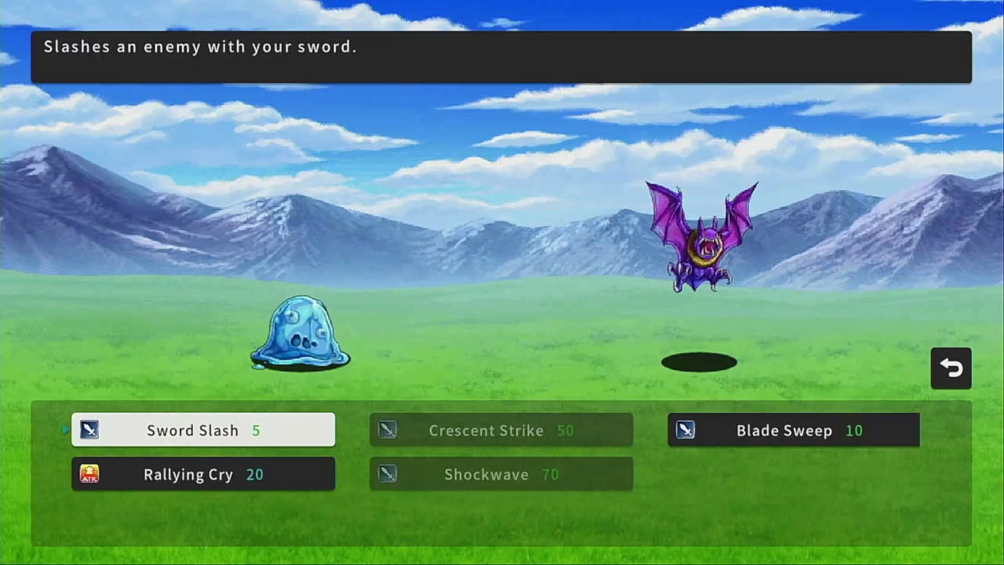
{"action": "key", "text": "Right"}
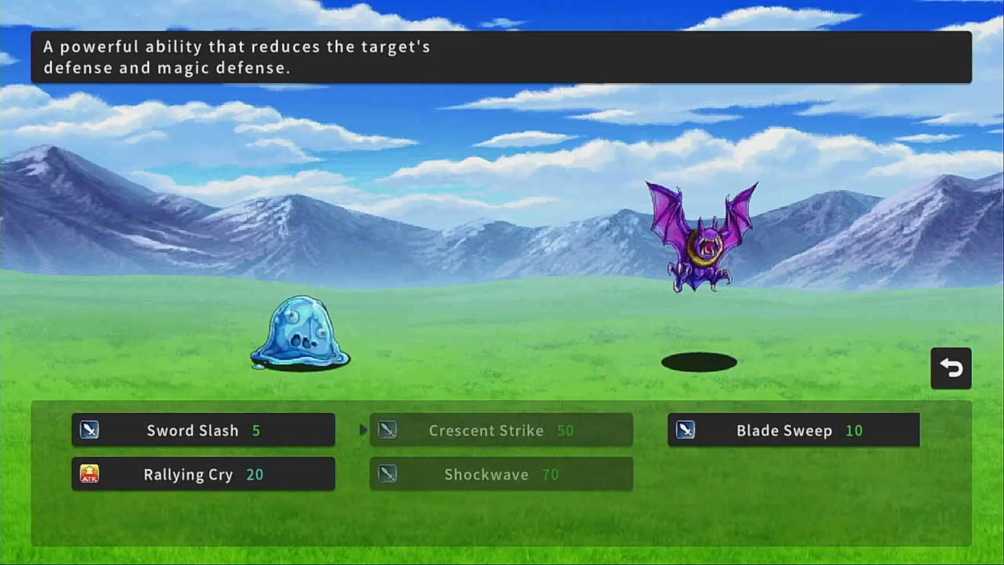
{"action": "key", "text": "Down"}
{"action": "key", "text": "Up"}
{"action": "key", "text": "Left"}
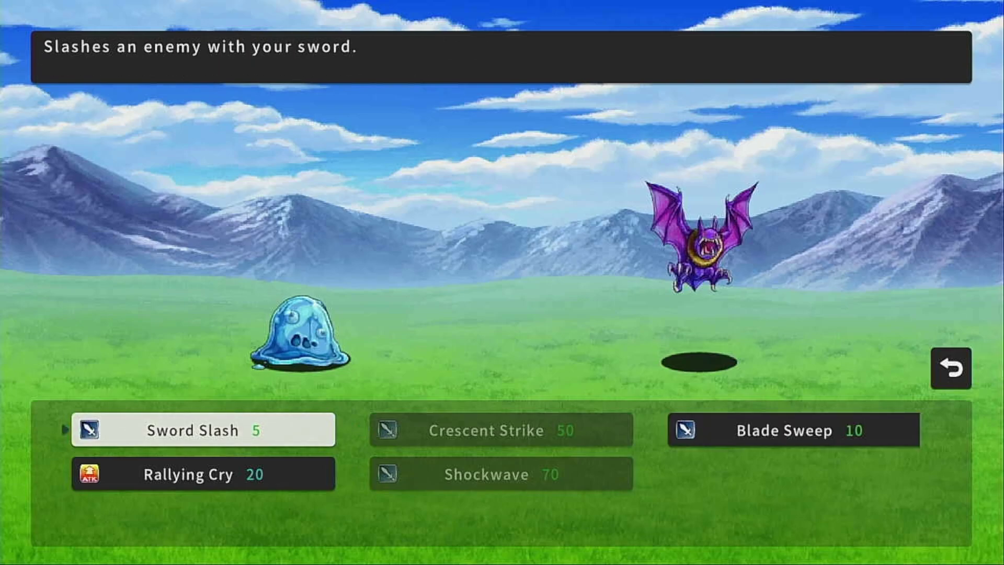
Choose Rallying Cry as Kael's action for this turn.
{"action": "key", "text": "Left"}
{"action": "key", "text": "Left"}
{"action": "key", "text": "Down"}
{"action": "key", "text": "Left"}
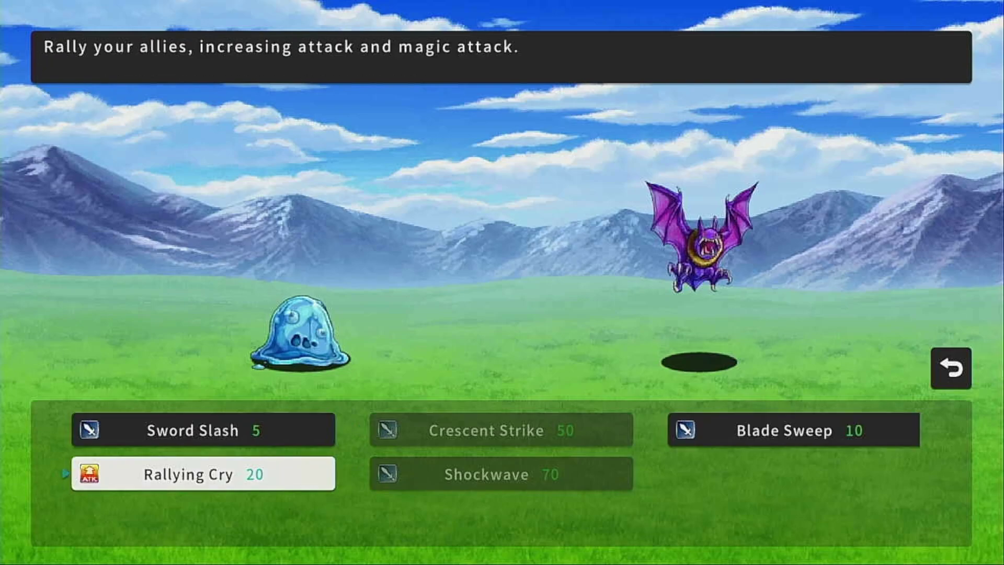
{"action": "key", "text": "Return"}
Choose the magic skill Piercing Shards as Lyra's action and let the turn play out.
{"action": "key", "text": "Down"}
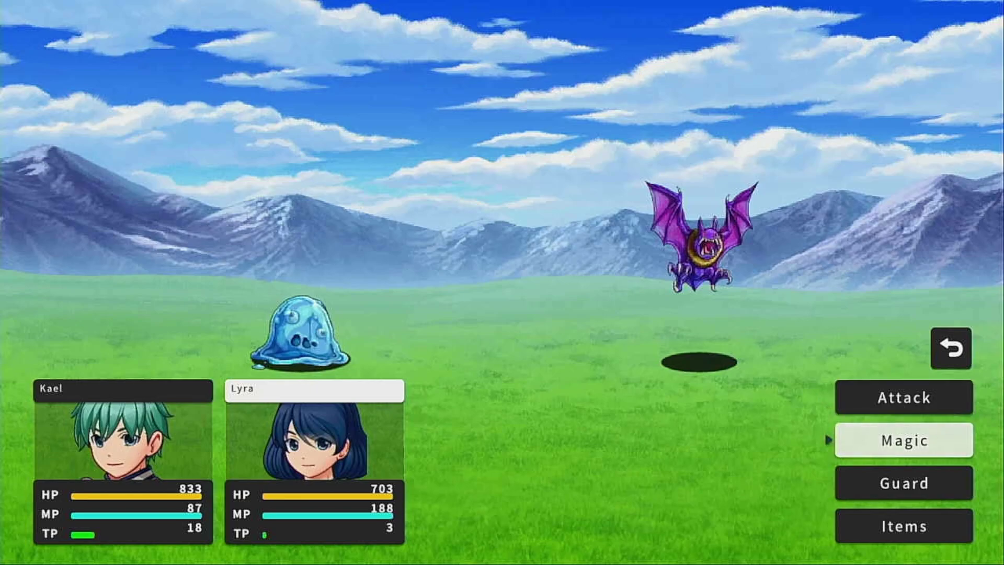
{"action": "key", "text": "Return"}
{"action": "key", "text": "Right"}
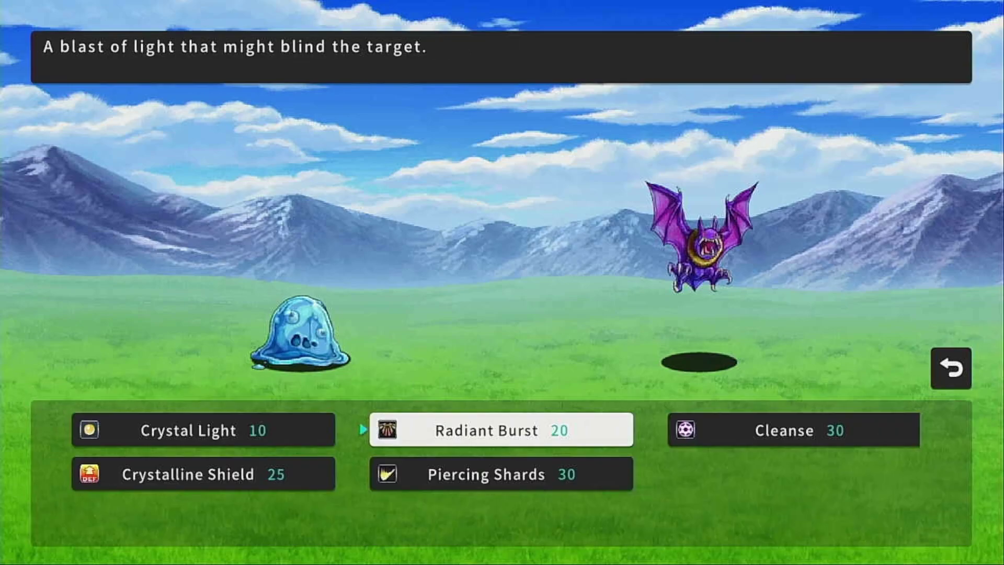
{"action": "key", "text": "Down"}
{"action": "key", "text": "Up"}
{"action": "key", "text": "Down"}
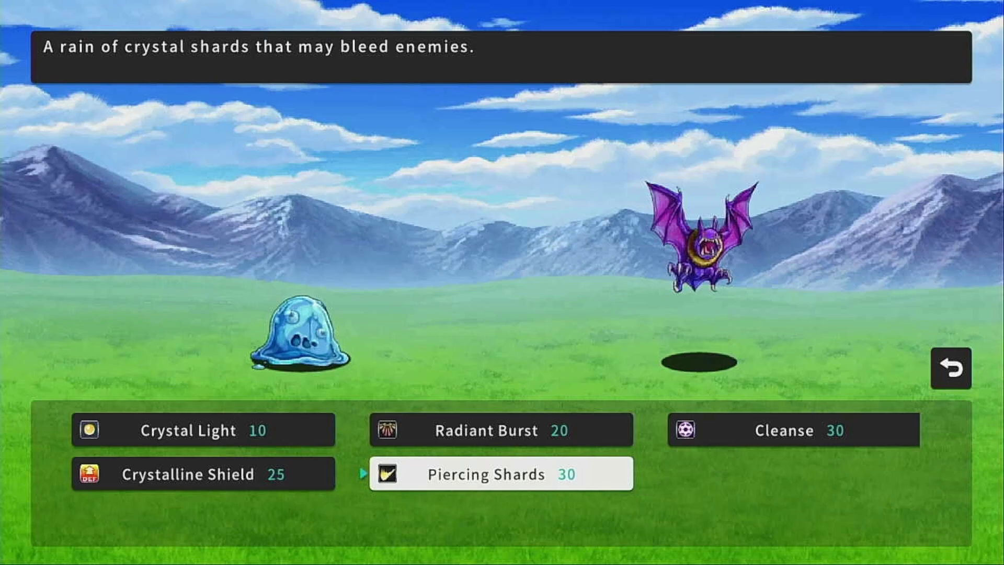
{"action": "key", "text": "Return"}
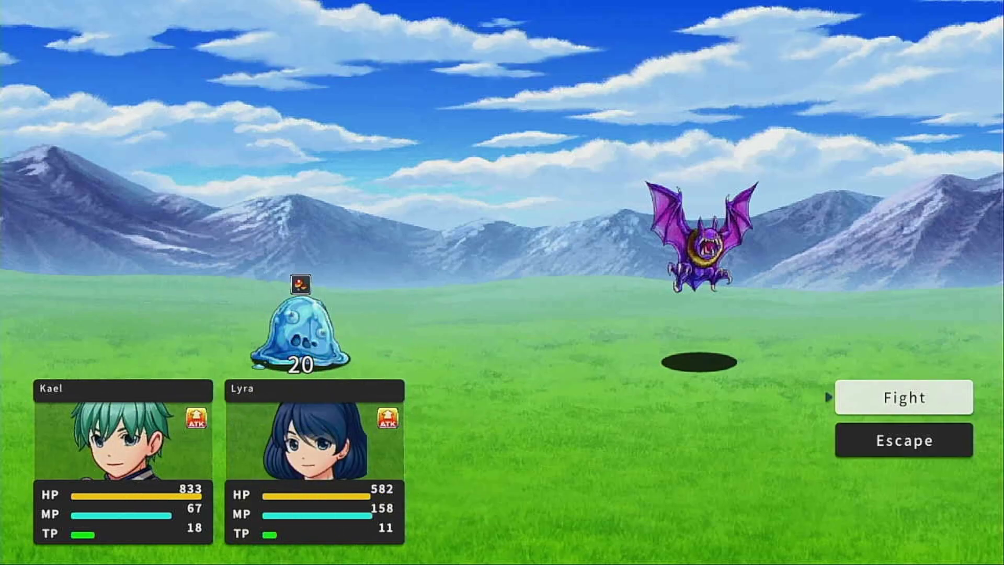
Continue the fight and choose the Special skill Blade Sweep as Kael's action for this turn.
{"action": "key", "text": "Return"}
{"action": "key", "text": "Return"}
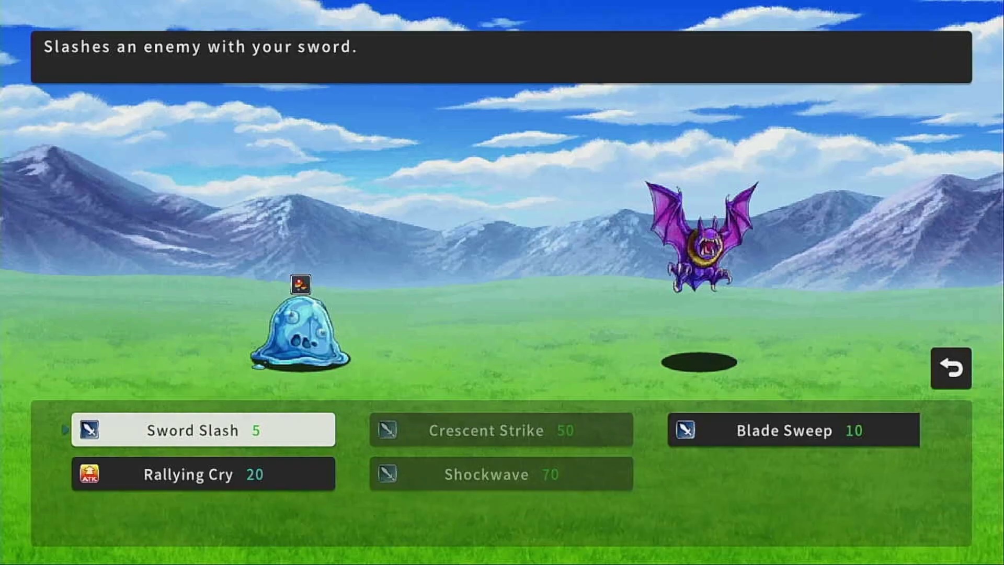
{"action": "key", "text": "Down"}
{"action": "key", "text": "Up"}
{"action": "key", "text": "Right"}
{"action": "key", "text": "Right"}
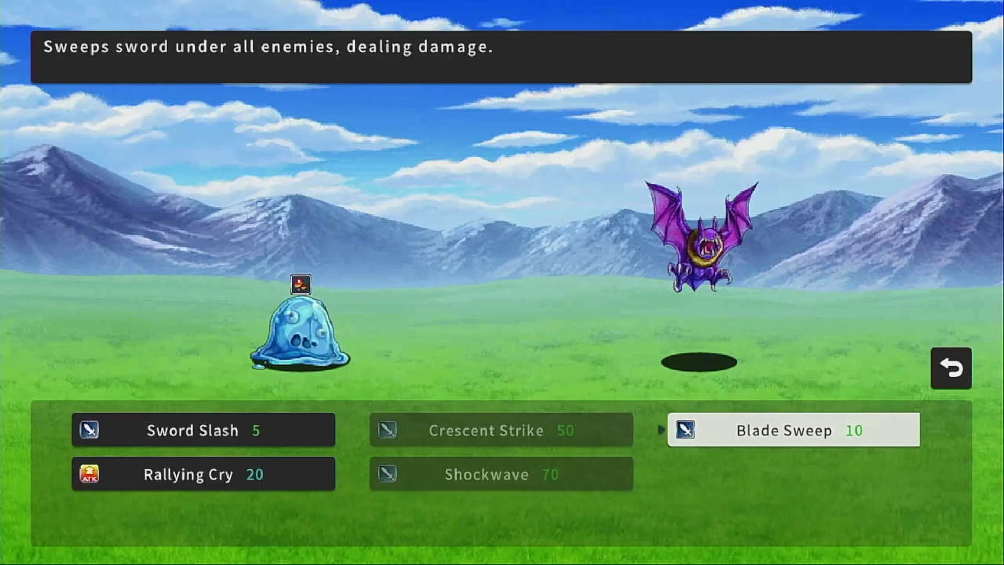
{"action": "key", "text": "Escape"}
Choose the magic skill Radiant Burst on the Slime as Lyra's action and let the turn play out.
{"action": "key", "text": "Return"}
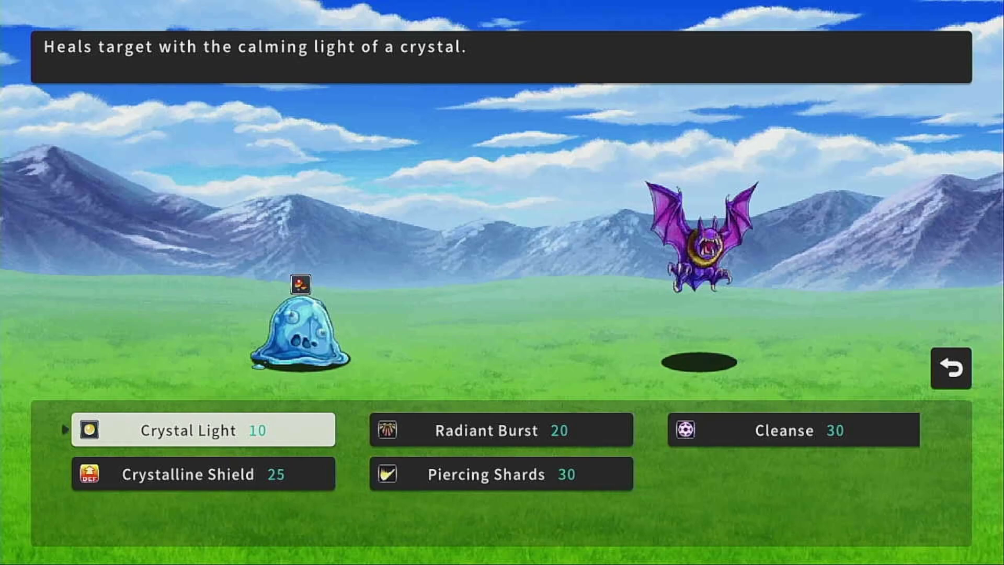
{"action": "key", "text": "Right"}
{"action": "key", "text": "Return"}
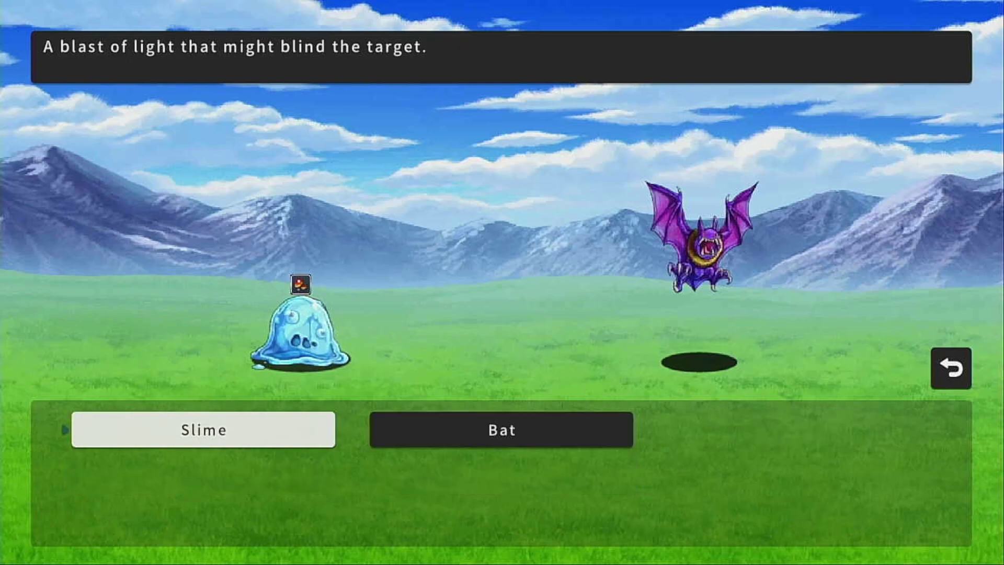
{"action": "key", "text": "Right"}
{"action": "key", "text": "Left"}
{"action": "key", "text": "Right"}
{"action": "key", "text": "Left"}
{"action": "key", "text": "Return"}
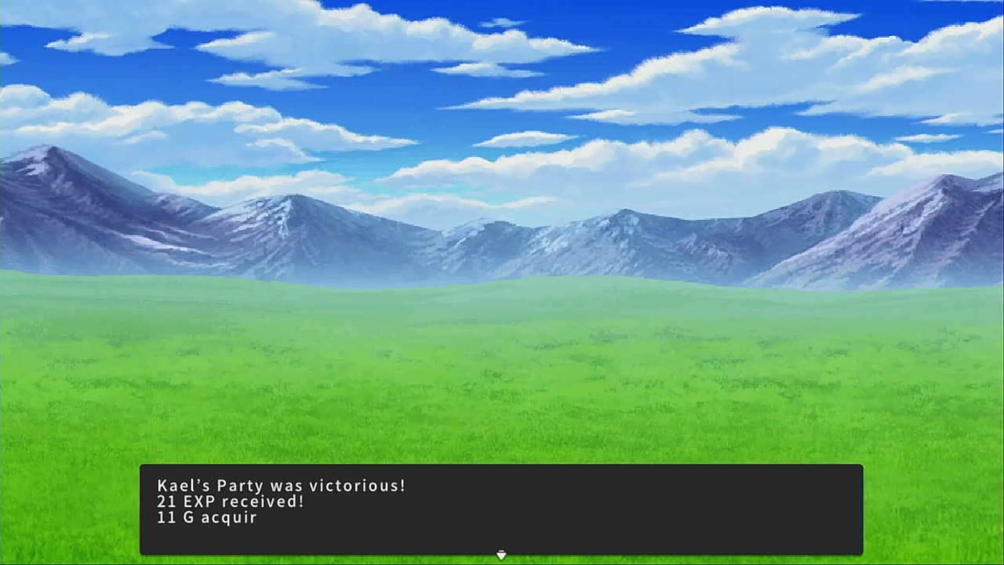
Dismiss the battle results and decline another battle test to return to the troop's database settings.
{"action": "key", "text": "Return"}
{"action": "key", "text": "Right"}
{"action": "key", "text": "Right"}
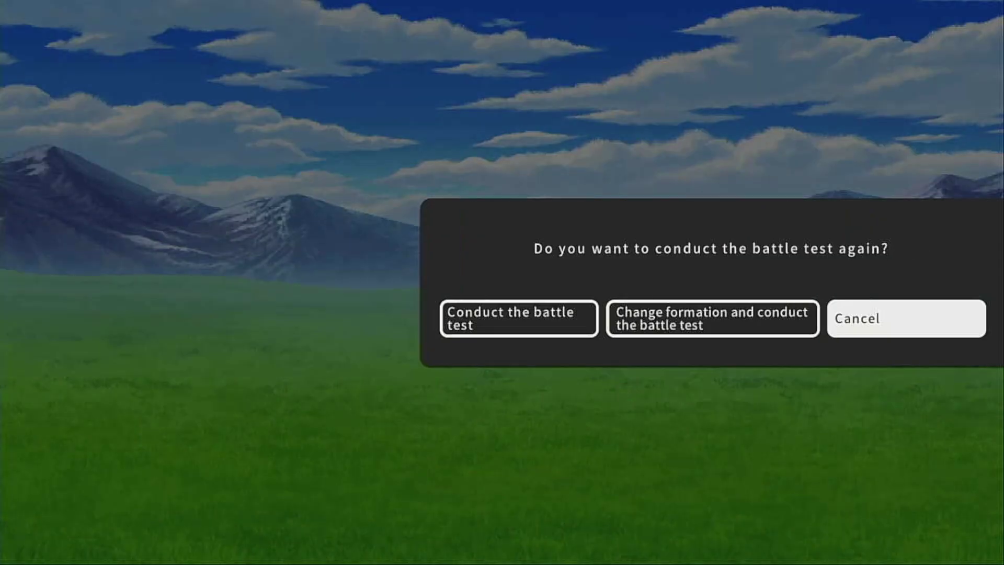
{"action": "key", "text": "Return"}
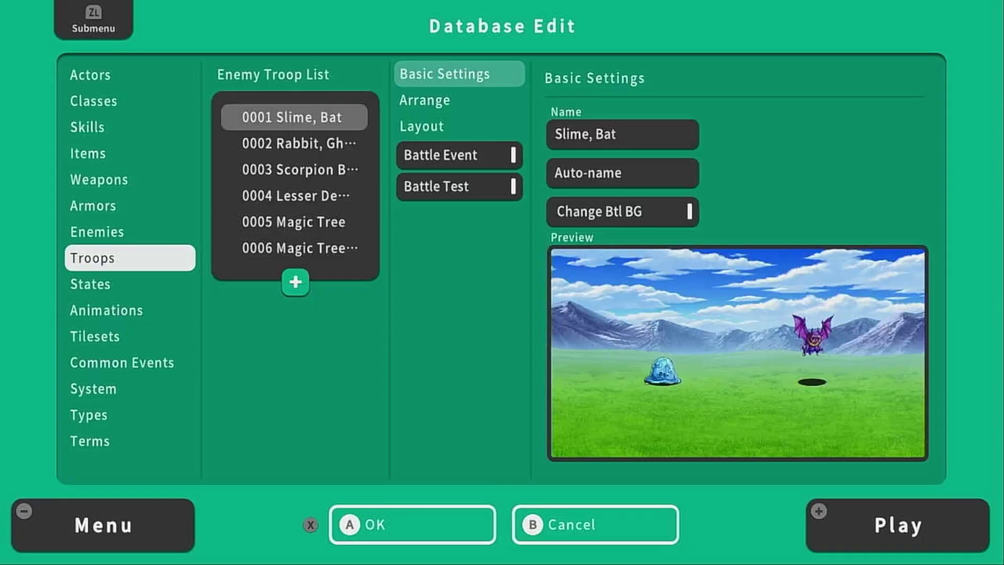